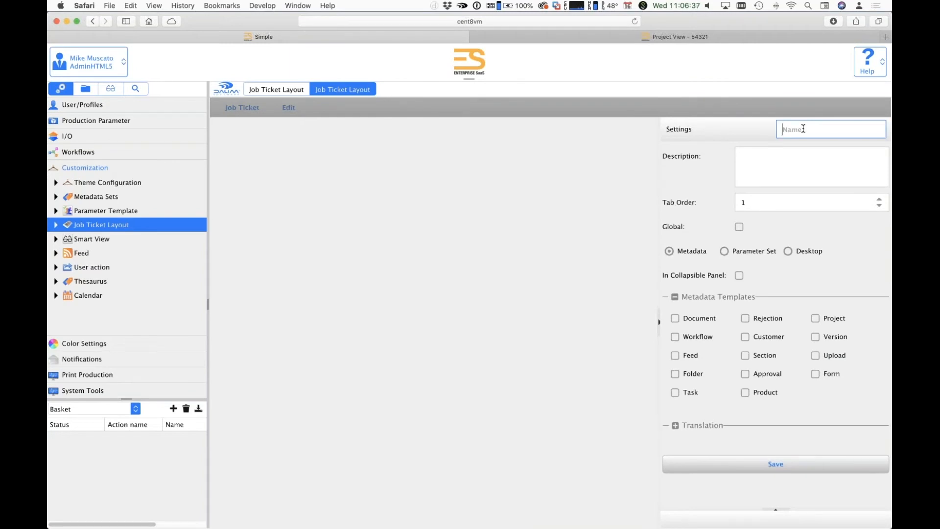
Step: Name the new metadata job ticket layout My JT, assign it to the Document template and save it
{"action": "type", "text": "My JT"}
{"action": "left_click", "coordinate": [675, 319]}
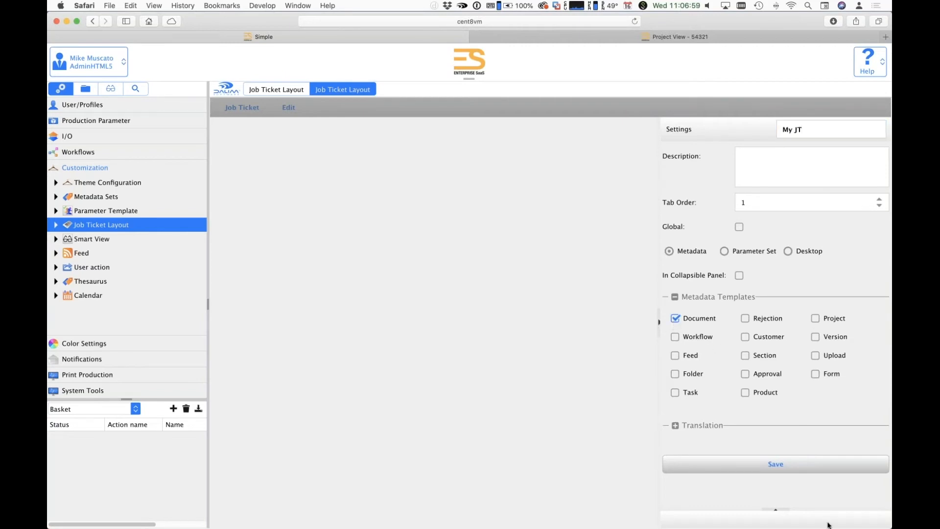
{"action": "left_click", "coordinate": [764, 467]}
Step: Add three vertically stacked containers inside the layout's main container
{"action": "left_click", "coordinate": [216, 133]}
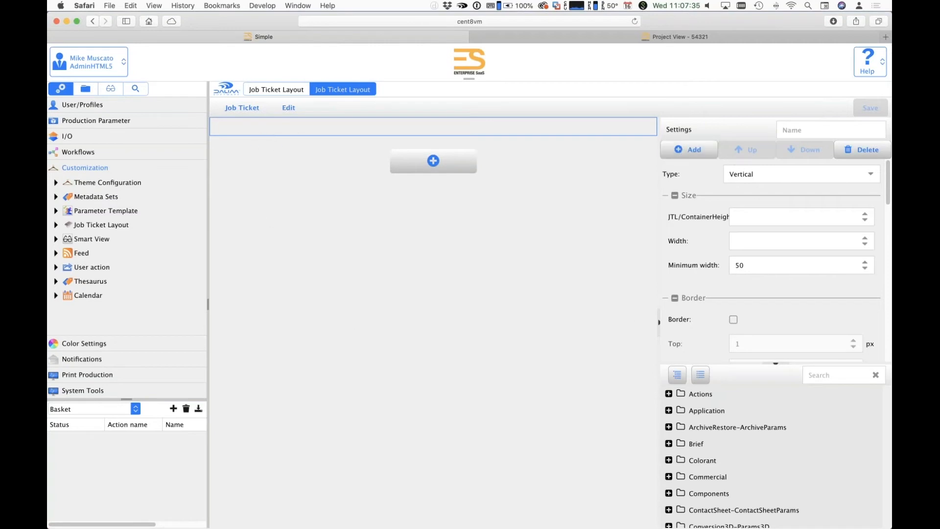
{"action": "left_click", "coordinate": [699, 153]}
{"action": "left_click", "coordinate": [699, 152]}
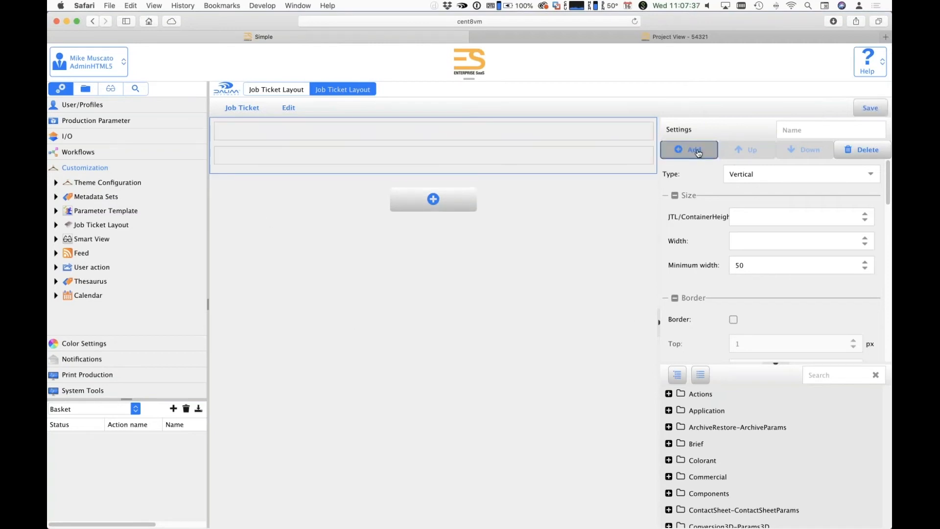
{"action": "left_click", "coordinate": [698, 152]}
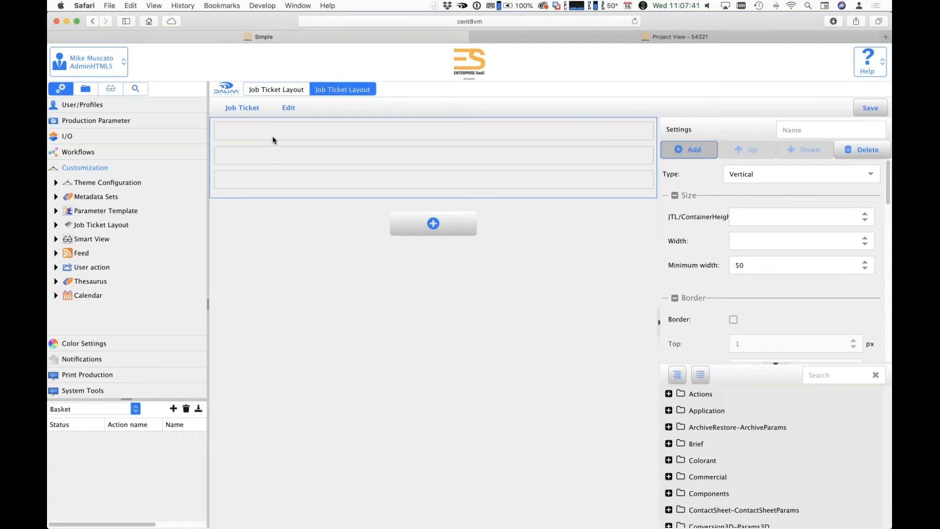
Step: Delete the third nested container and undo the deletion
{"action": "left_click", "coordinate": [263, 188]}
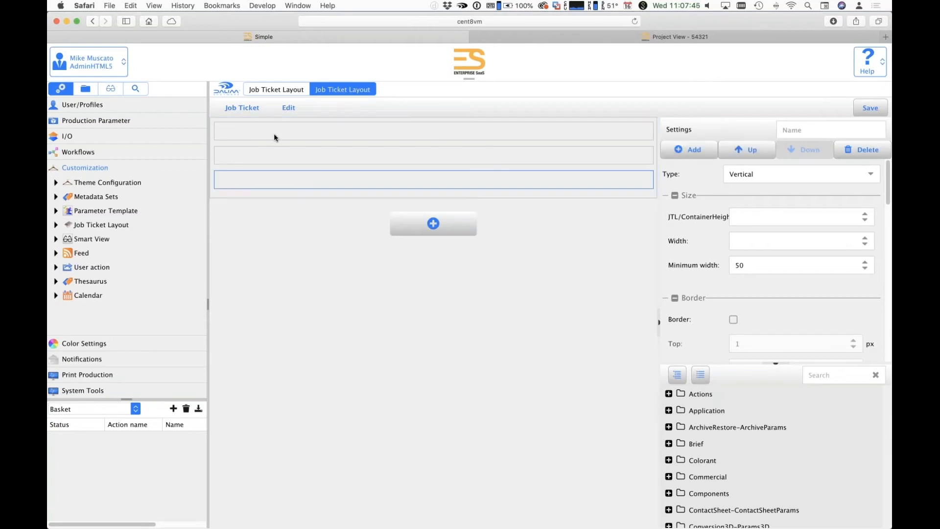
{"action": "left_click", "coordinate": [875, 151]}
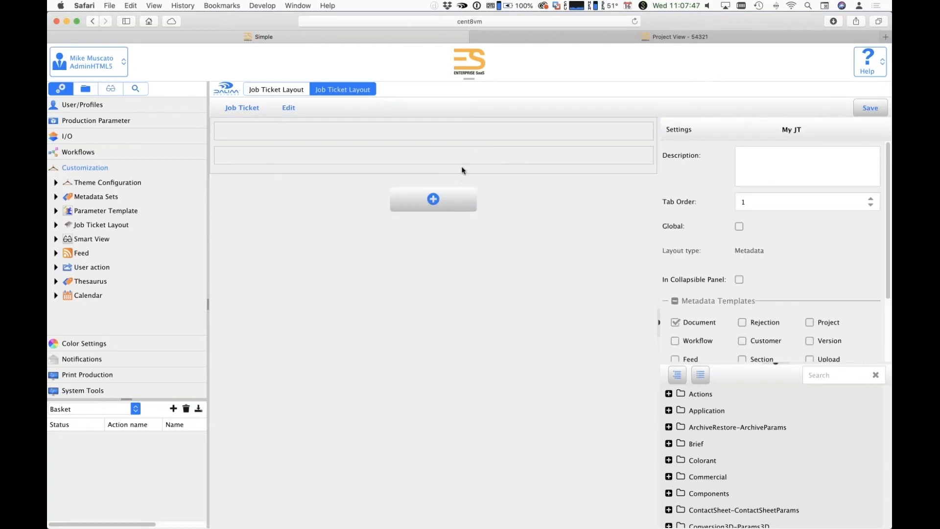
{"action": "key", "text": "ctrl+z"}
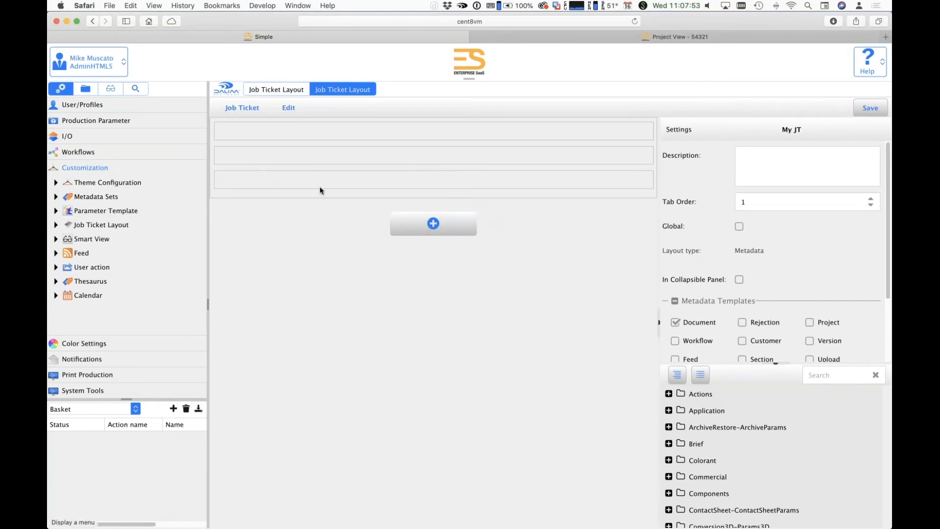
{"action": "left_click", "coordinate": [289, 108]}
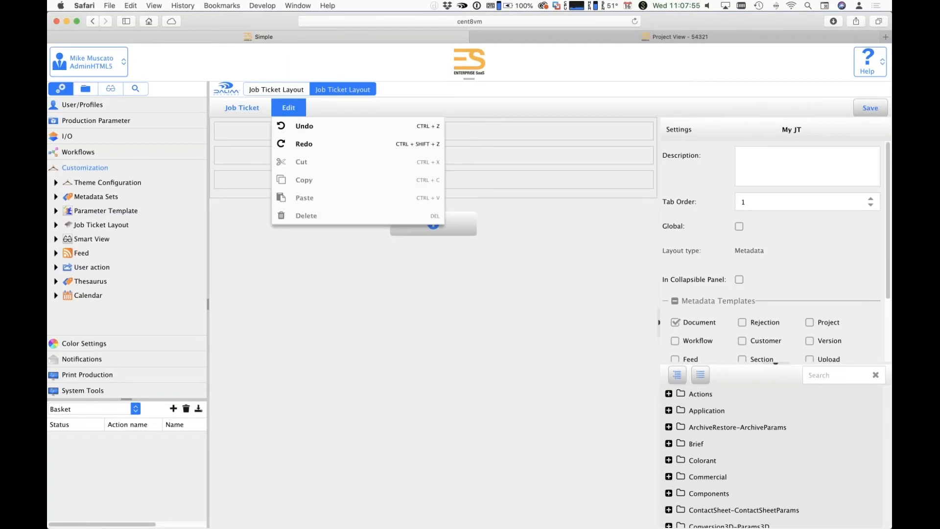
{"action": "left_click", "coordinate": [294, 123]}
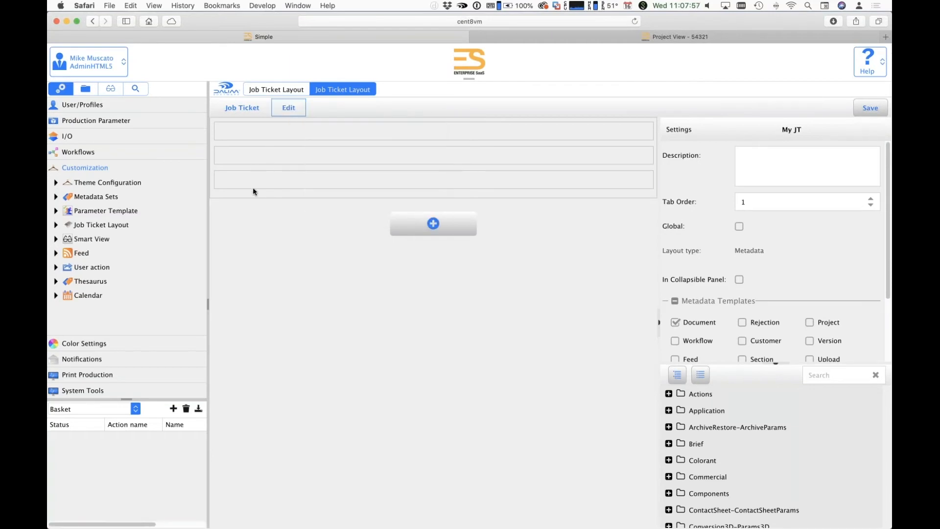
Step: Delete all three nested containers, one after another, from the main container
{"action": "left_click", "coordinate": [876, 150]}
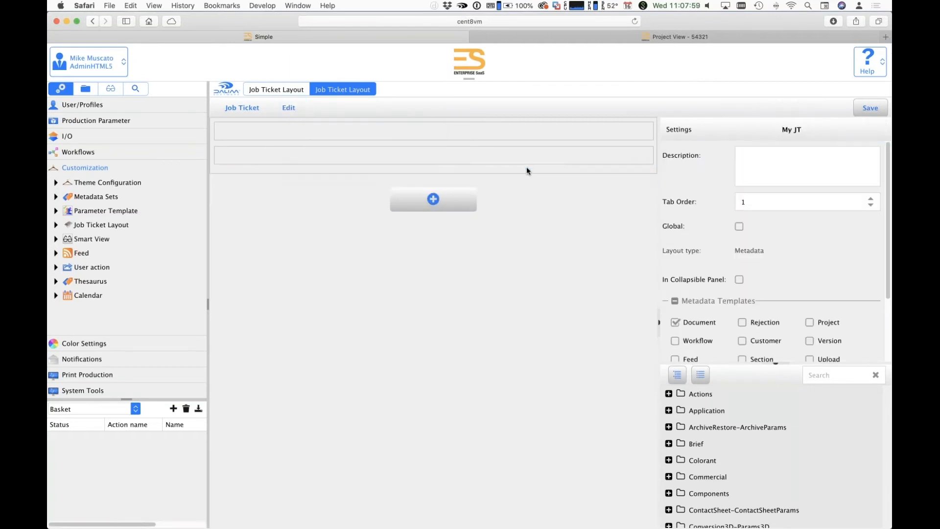
{"action": "left_click", "coordinate": [546, 160]}
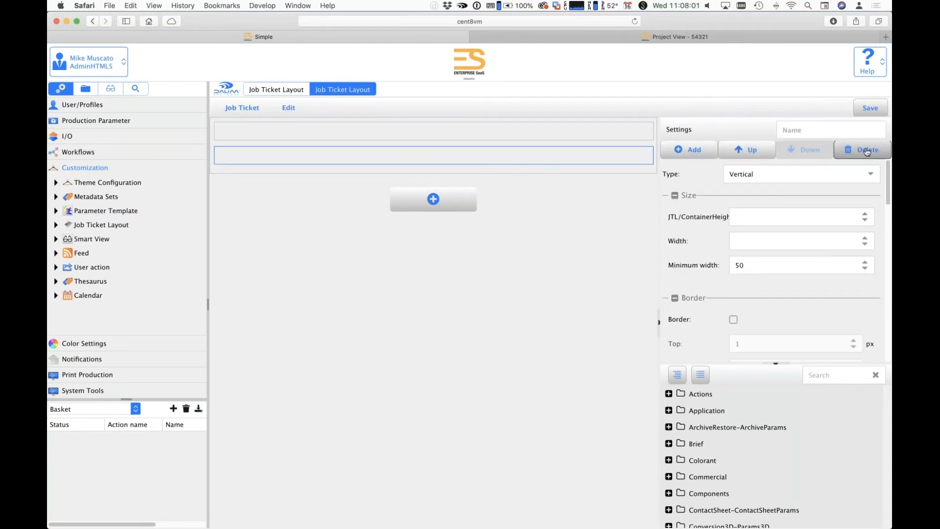
{"action": "left_click", "coordinate": [864, 150]}
{"action": "left_click", "coordinate": [527, 139]}
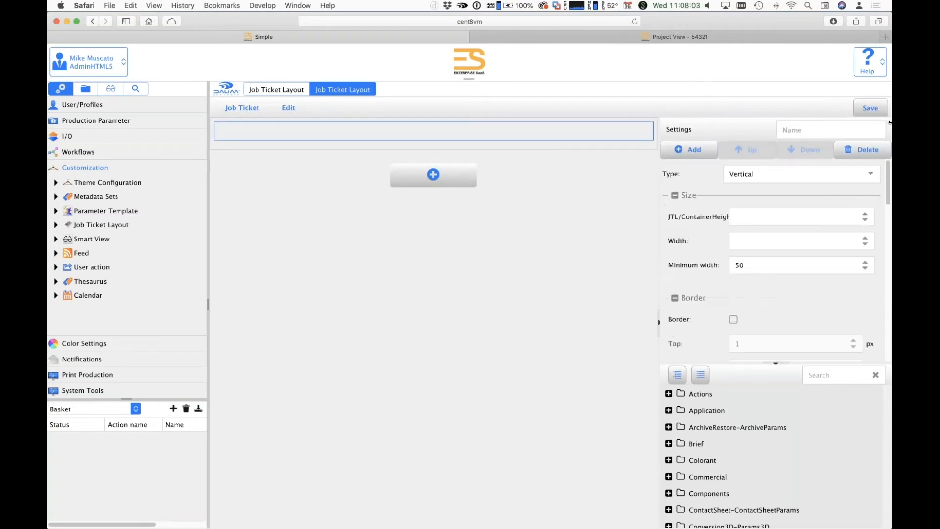
{"action": "left_click", "coordinate": [863, 149]}
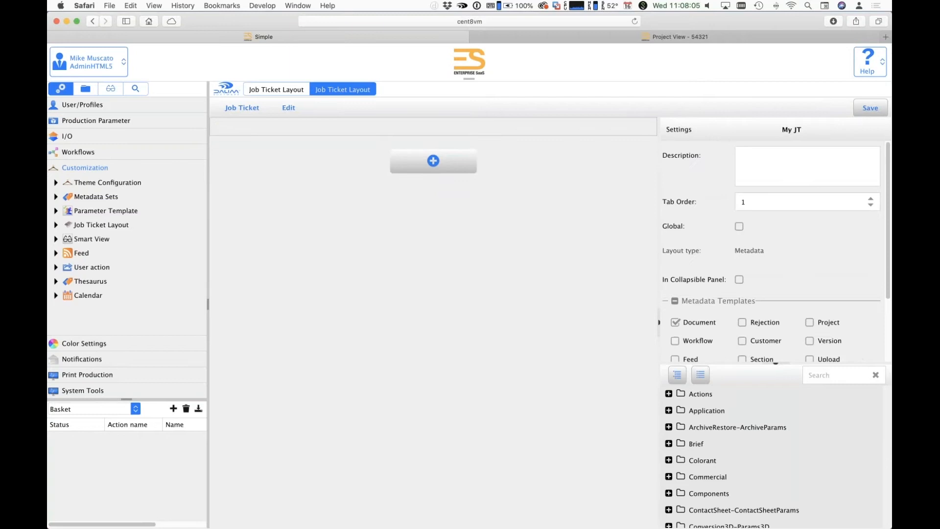
Step: Change the main container's type to Horizontal
{"action": "left_click", "coordinate": [302, 133]}
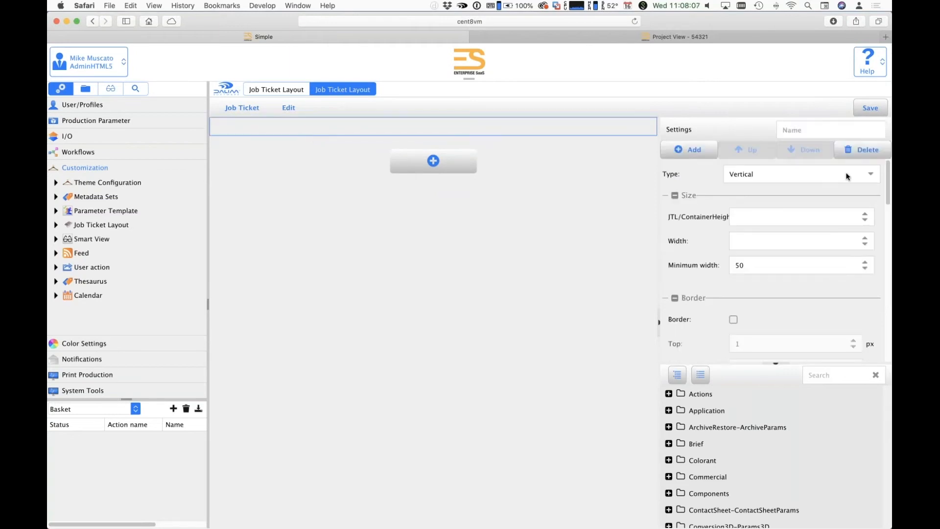
{"action": "left_click", "coordinate": [779, 177]}
{"action": "left_click", "coordinate": [777, 210]}
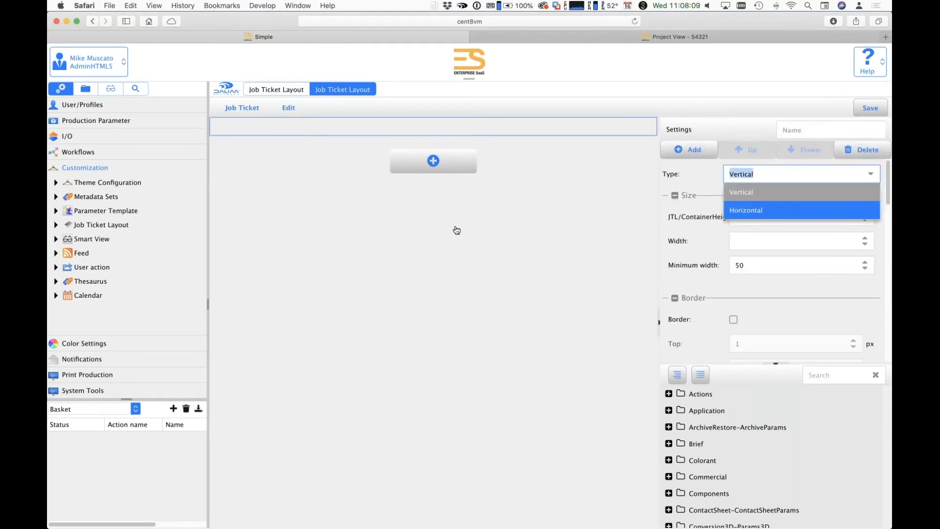
{"action": "left_click", "coordinate": [475, 260]}
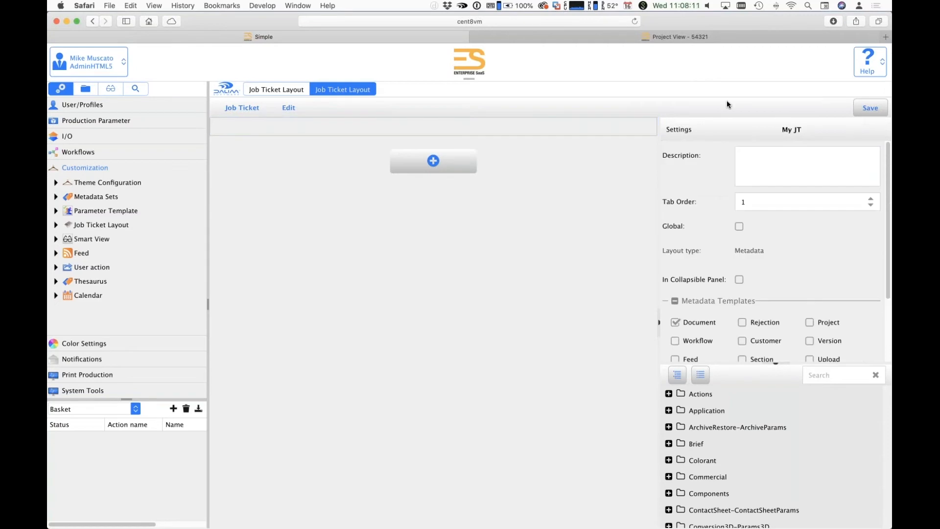
Step: Add three side-by-side containers inside the horizontal main container and name the main container The Ticket
{"action": "left_click", "coordinate": [324, 133]}
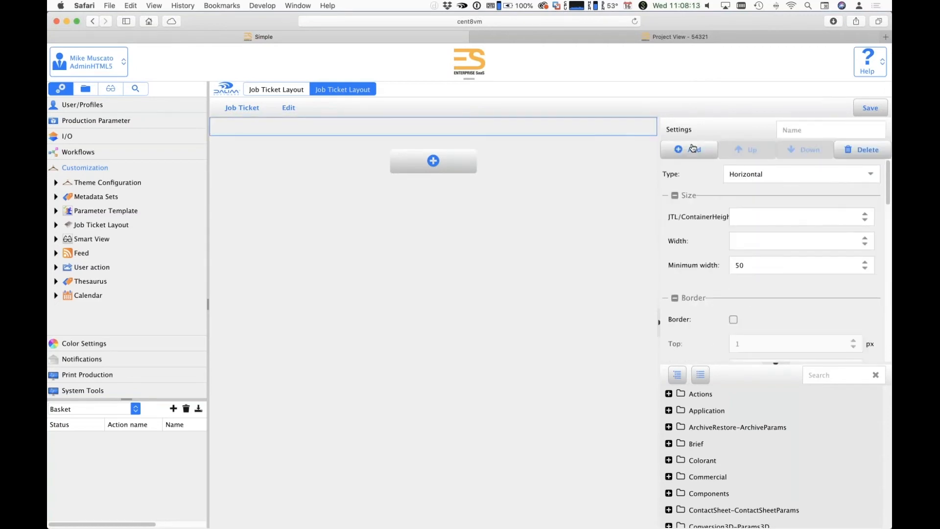
{"action": "left_click", "coordinate": [695, 151]}
{"action": "left_click", "coordinate": [693, 152]}
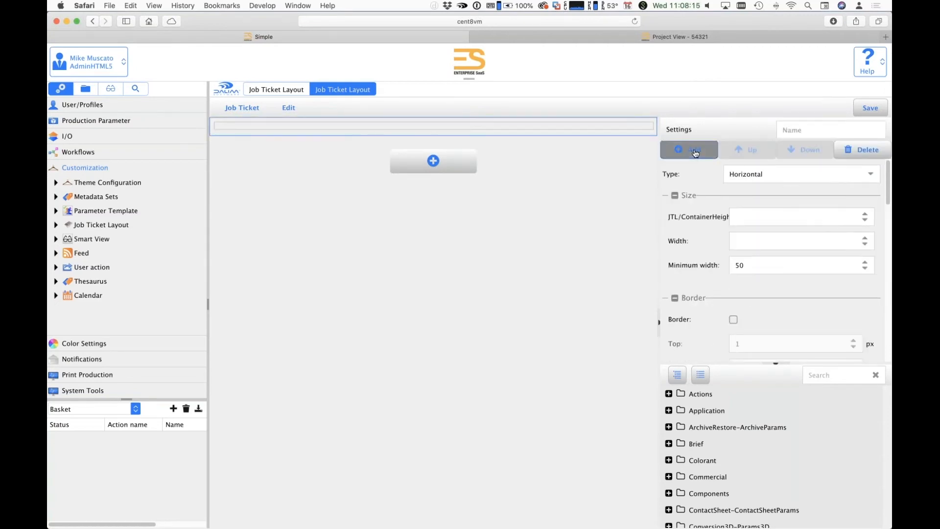
{"action": "left_click", "coordinate": [689, 151]}
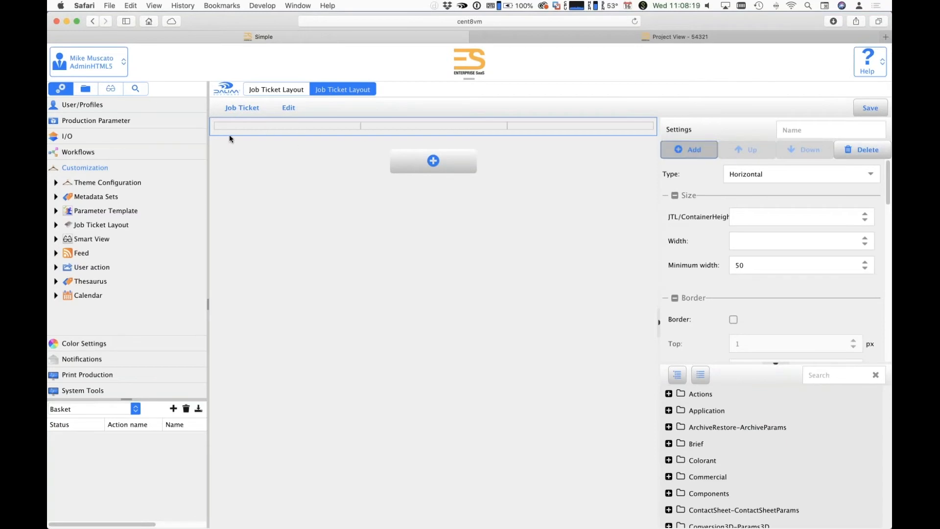
{"action": "left_click", "coordinate": [801, 129]}
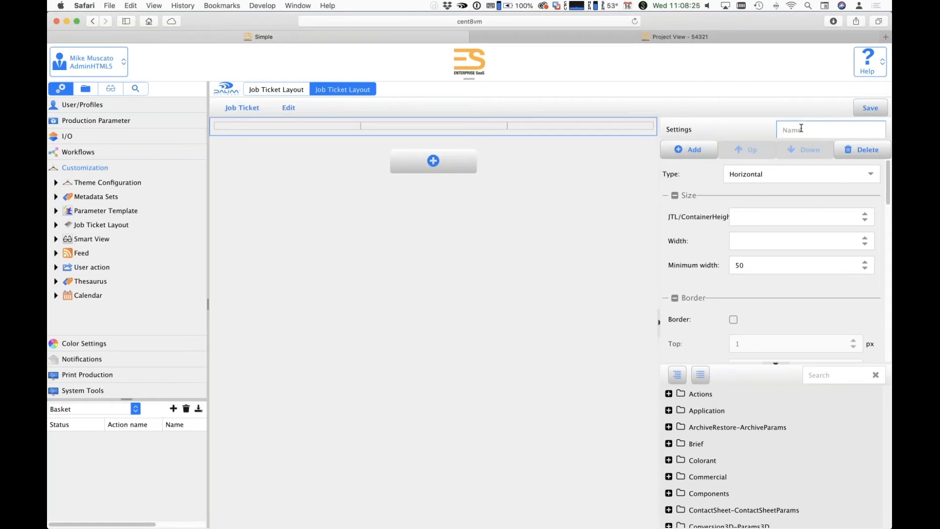
{"action": "type", "text": "The Ticket"}
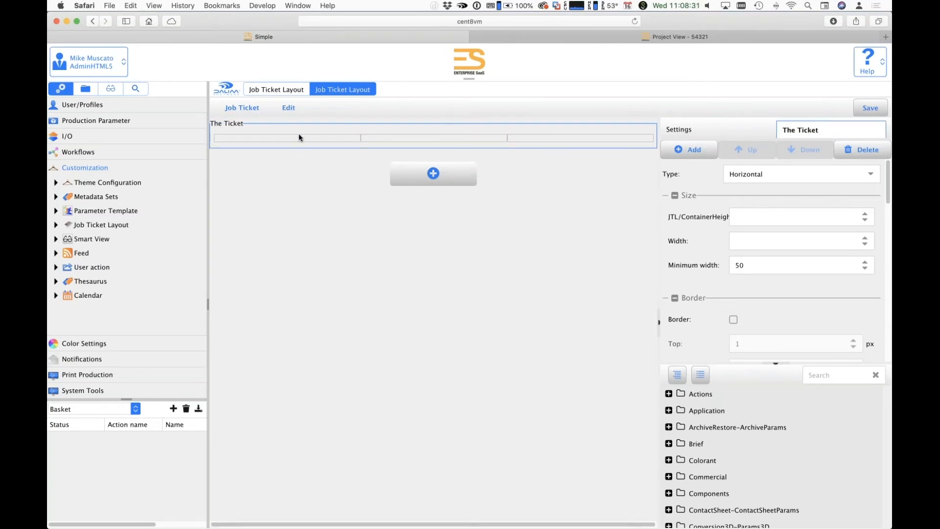
{"action": "left_click", "coordinate": [300, 138]}
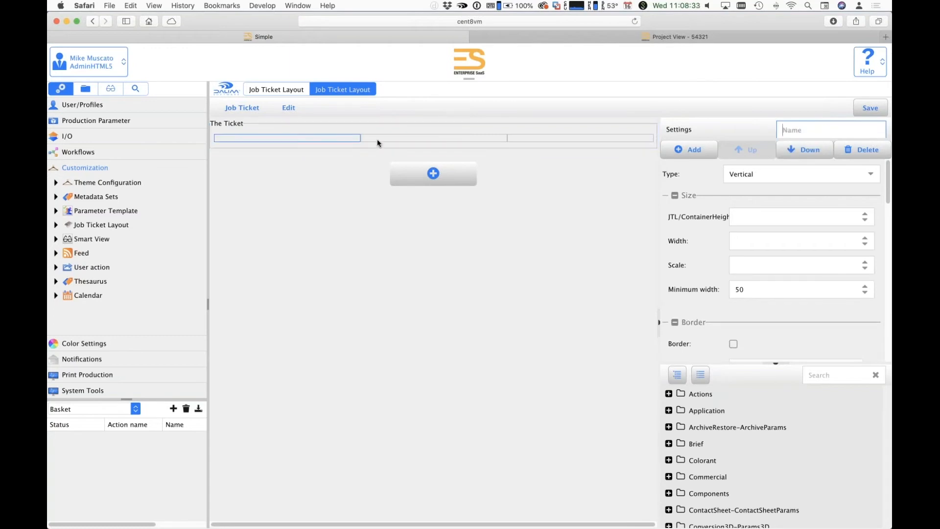
{"action": "left_click", "coordinate": [440, 136]}
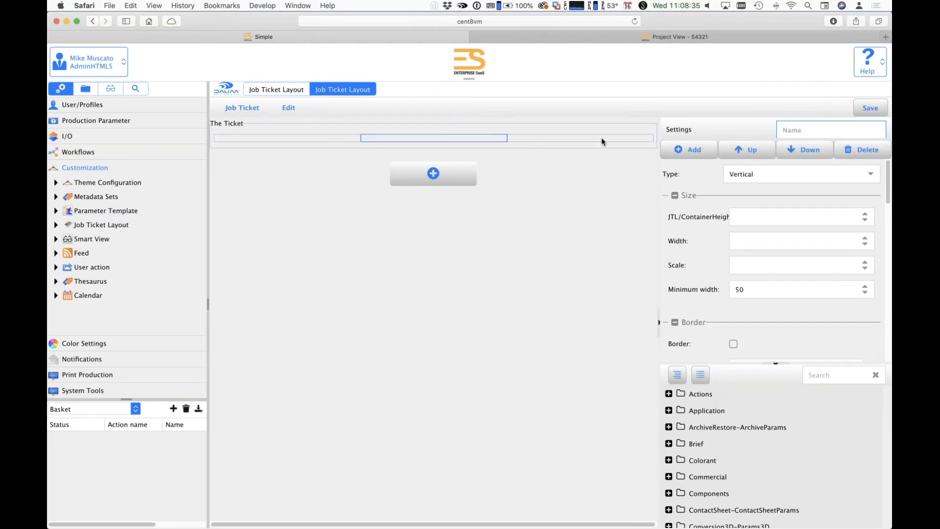
{"action": "left_click", "coordinate": [603, 137]}
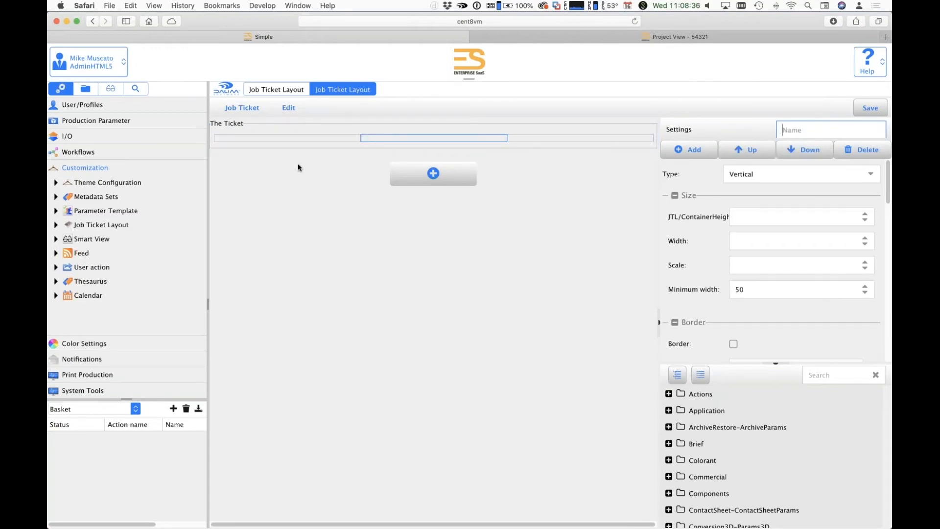
Step: Place the var1, var2 and var3 fields from the Actions metadata group, stacked in that order, in the first column of The Ticket
{"action": "left_click", "coordinate": [269, 138]}
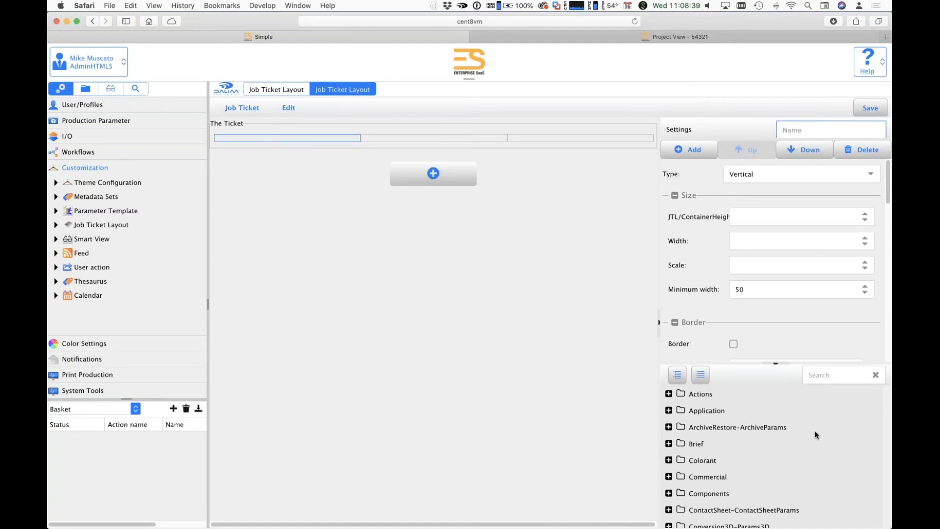
{"action": "left_click", "coordinate": [669, 394]}
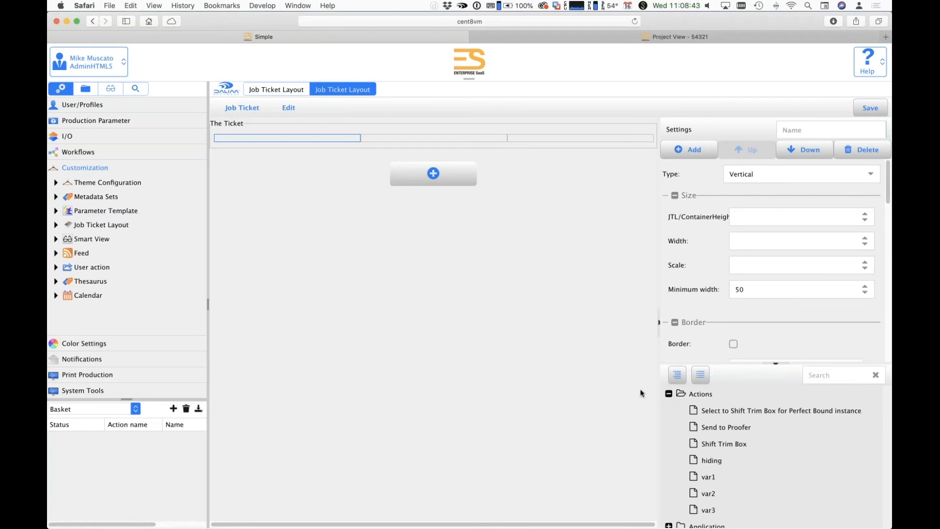
{"action": "scroll", "coordinate": [741, 430], "scroll_direction": "down", "scroll_amount": 8}
{"action": "scroll", "coordinate": [740, 427], "scroll_direction": "up", "scroll_amount": 8}
{"action": "scroll", "coordinate": [740, 427], "scroll_direction": "down", "scroll_amount": 5}
{"action": "scroll", "coordinate": [733, 427], "scroll_direction": "up", "scroll_amount": 1}
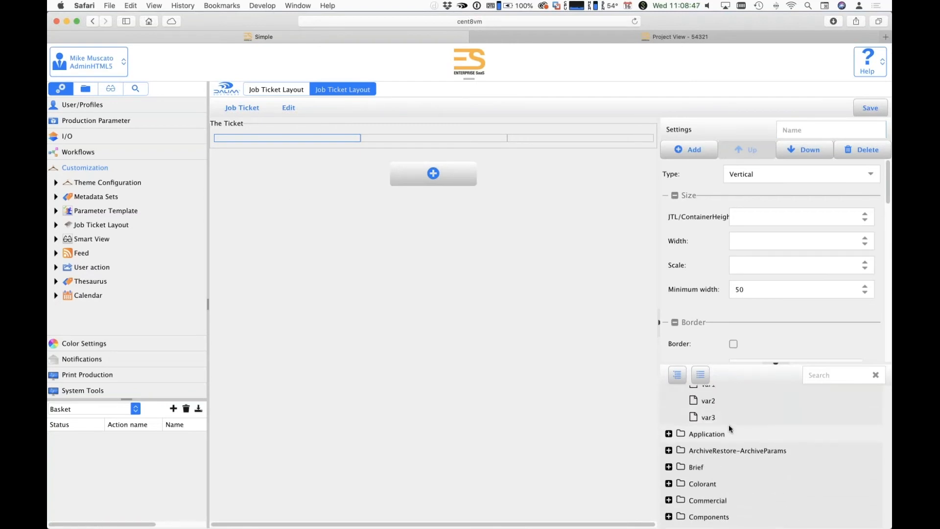
{"action": "scroll", "coordinate": [729, 424], "scroll_direction": "up", "scroll_amount": 2}
{"action": "left_click_drag", "start_coordinate": [261, 163], "coordinate": [251, 139]}
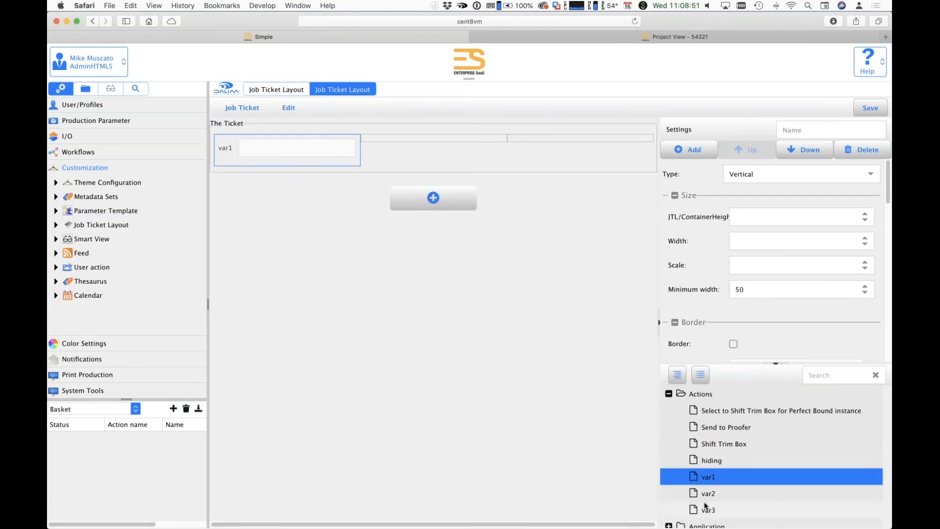
{"action": "left_click_drag", "start_coordinate": [717, 495], "coordinate": [245, 174]}
{"action": "scroll", "coordinate": [733, 466], "scroll_direction": "down", "scroll_amount": 3}
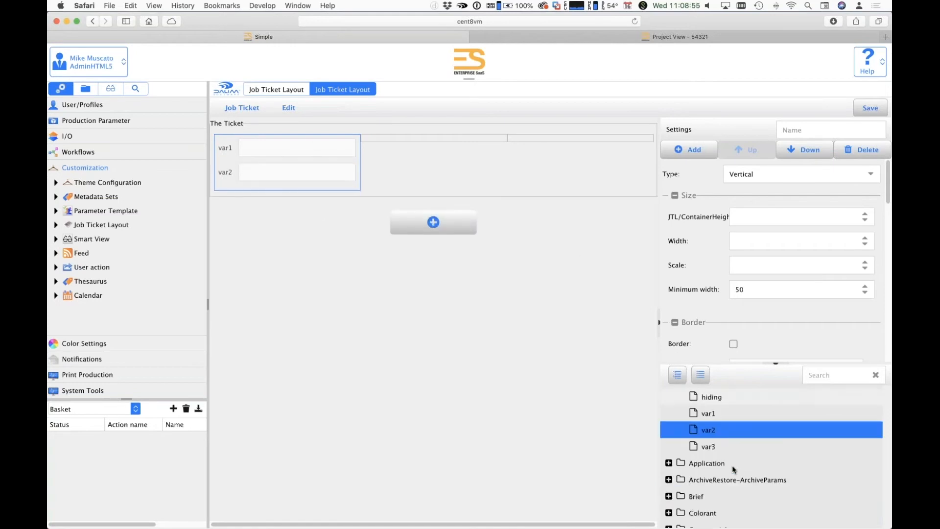
{"action": "left_click_drag", "start_coordinate": [708, 448], "coordinate": [260, 187]}
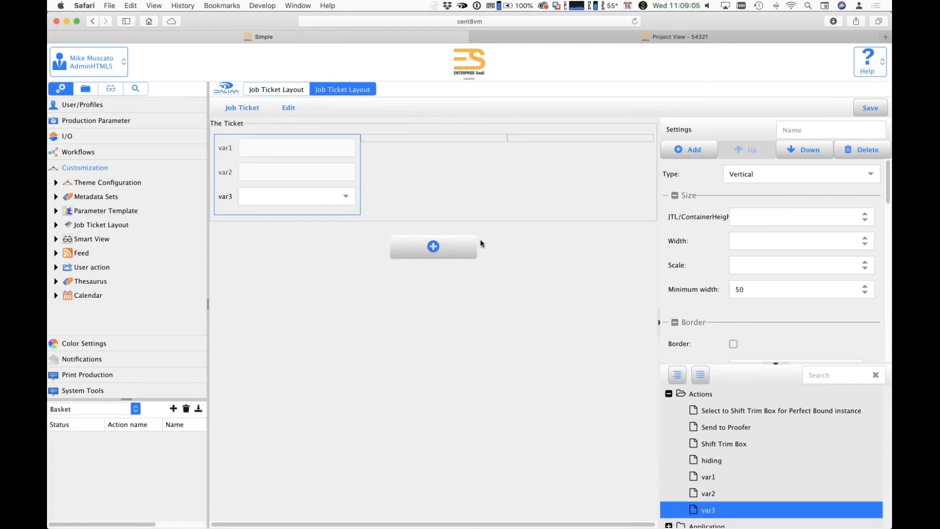
Step: Enable the border on the first column that holds var1, var2 and var3
{"action": "left_click", "coordinate": [321, 121]}
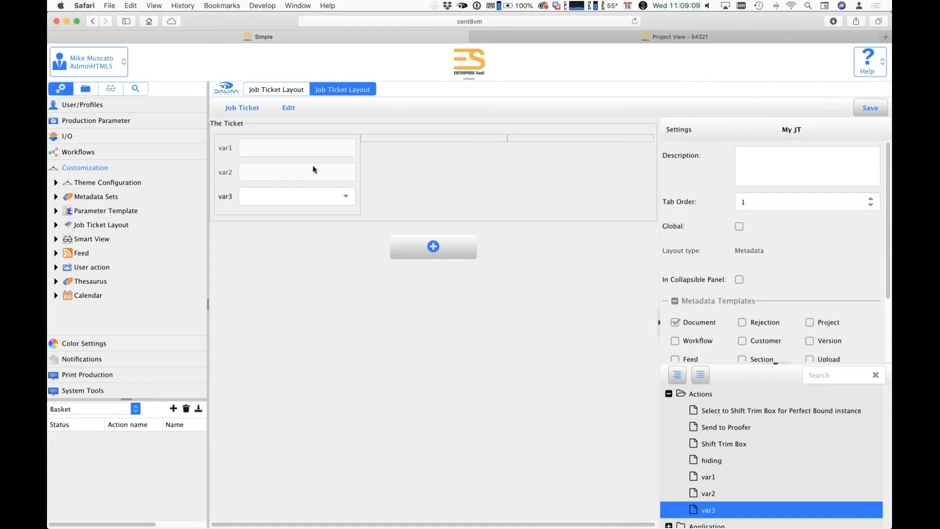
{"action": "left_click", "coordinate": [400, 138]}
{"action": "left_click", "coordinate": [266, 213]}
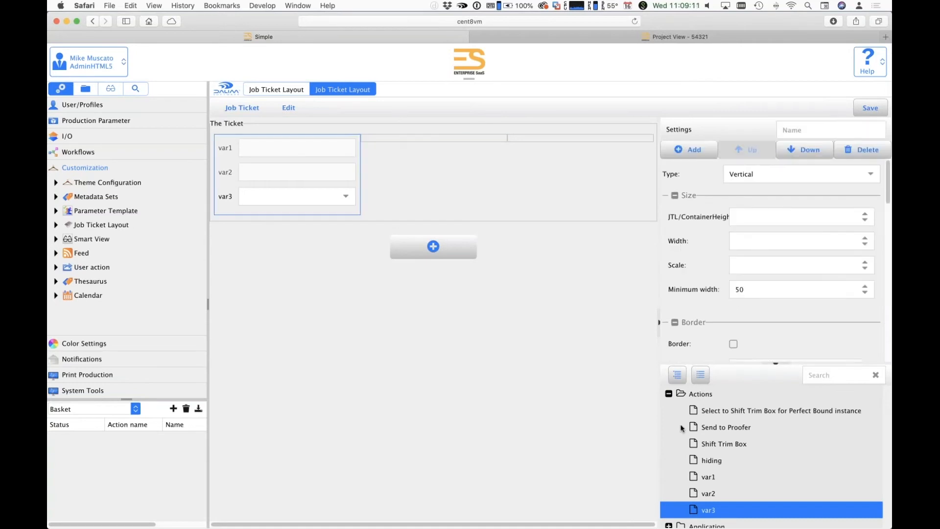
{"action": "scroll", "coordinate": [841, 315], "scroll_direction": "down", "scroll_amount": 3}
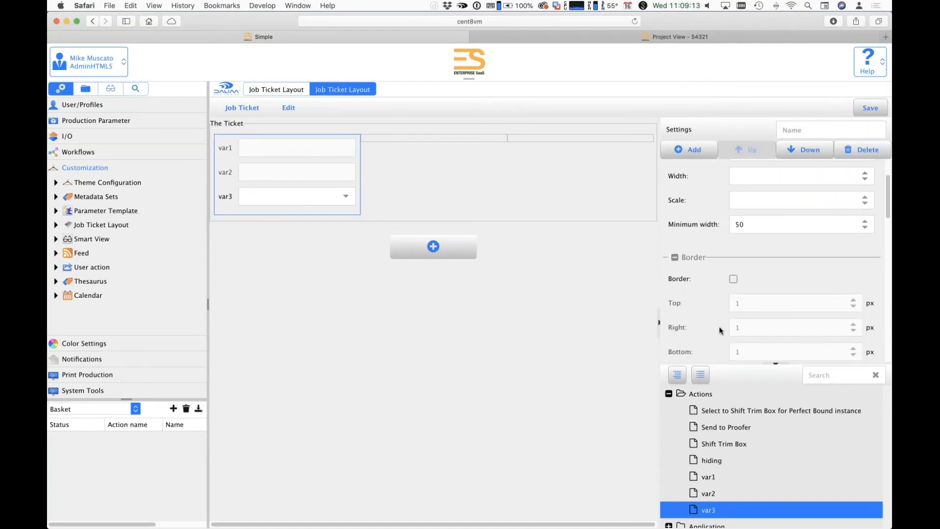
{"action": "left_click", "coordinate": [734, 279]}
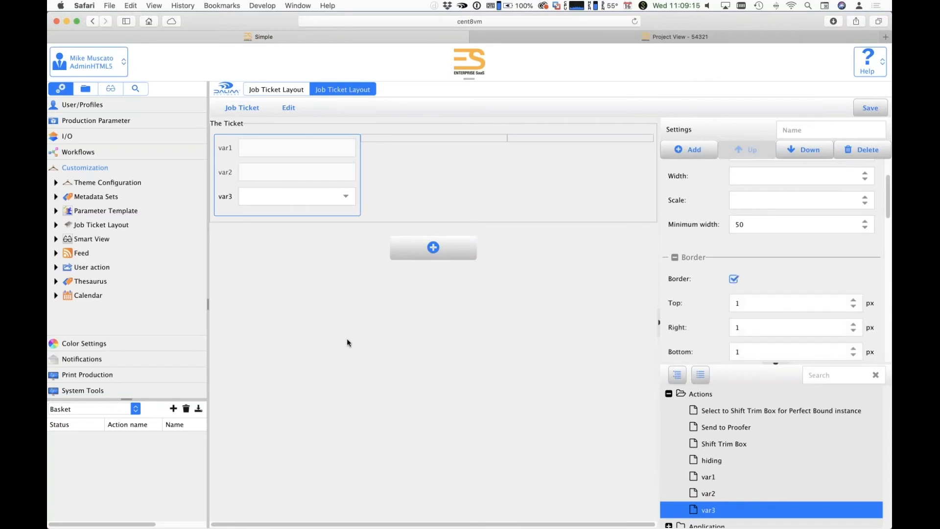
{"action": "left_click", "coordinate": [362, 212]}
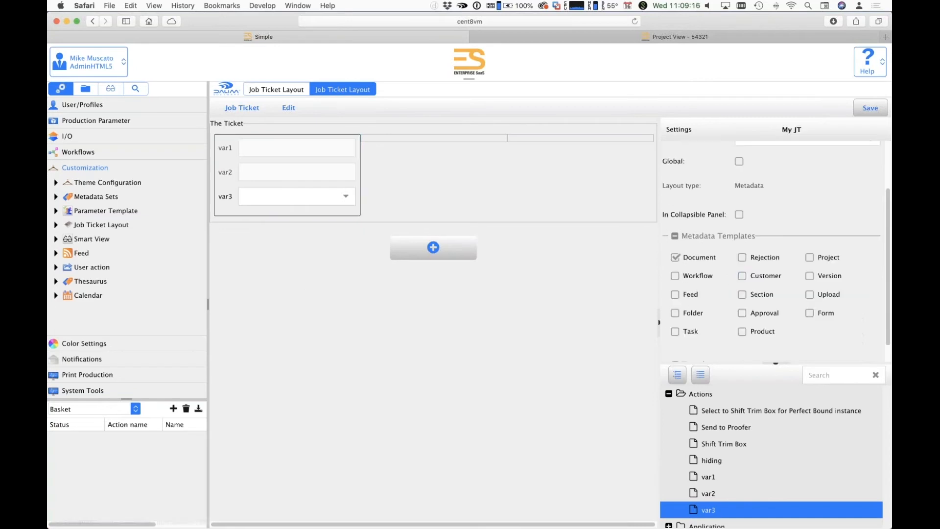
Step: Enable the border on the empty second column of The Ticket
{"action": "left_click", "coordinate": [384, 138]}
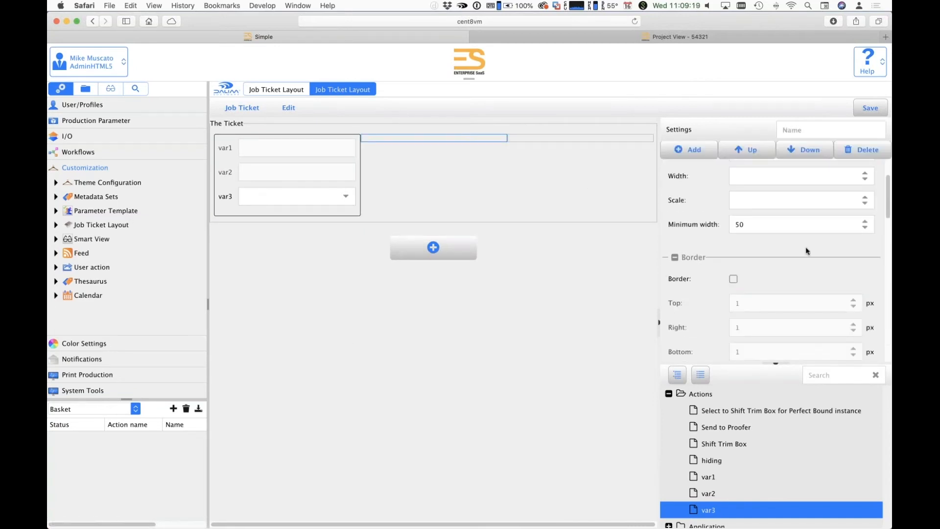
{"action": "left_click", "coordinate": [733, 278]}
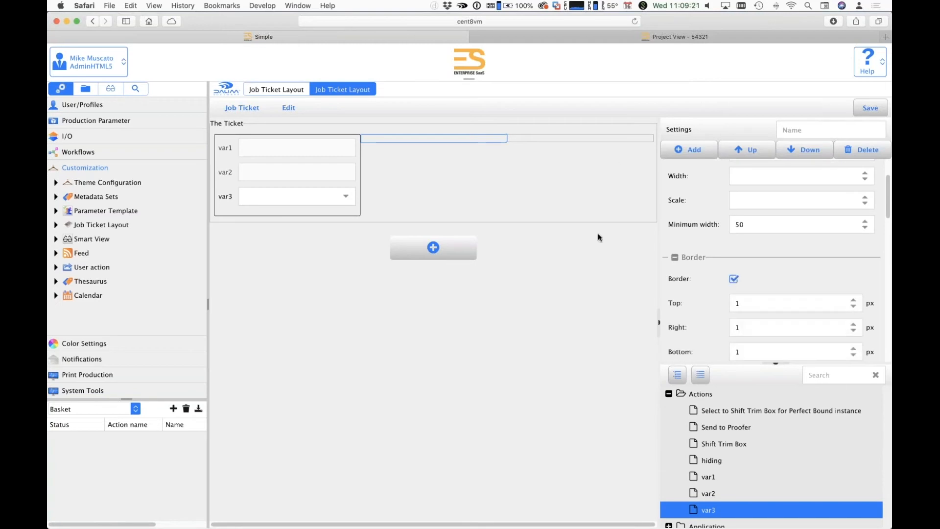
{"action": "left_click", "coordinate": [401, 193]}
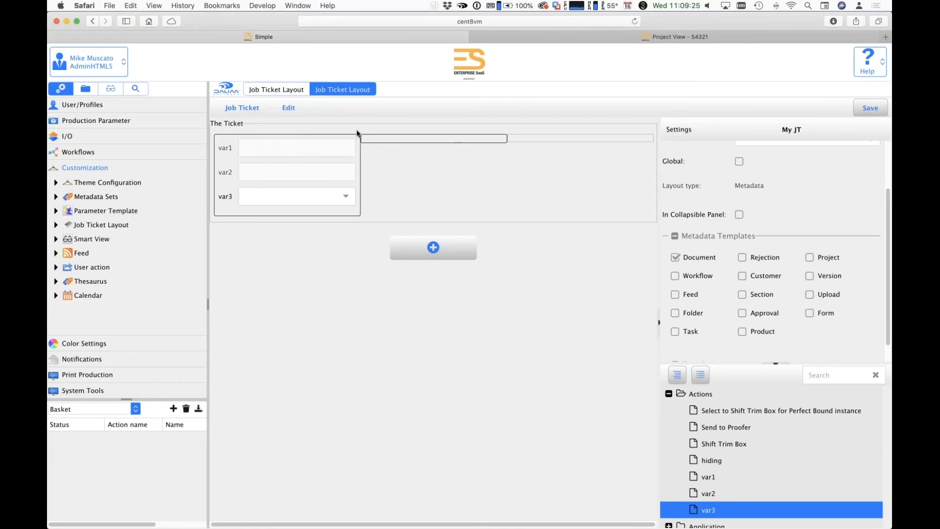
Step: Set the right margin of the first column, which holds var1, var2 and var3, to 7 px
{"action": "left_click", "coordinate": [360, 178]}
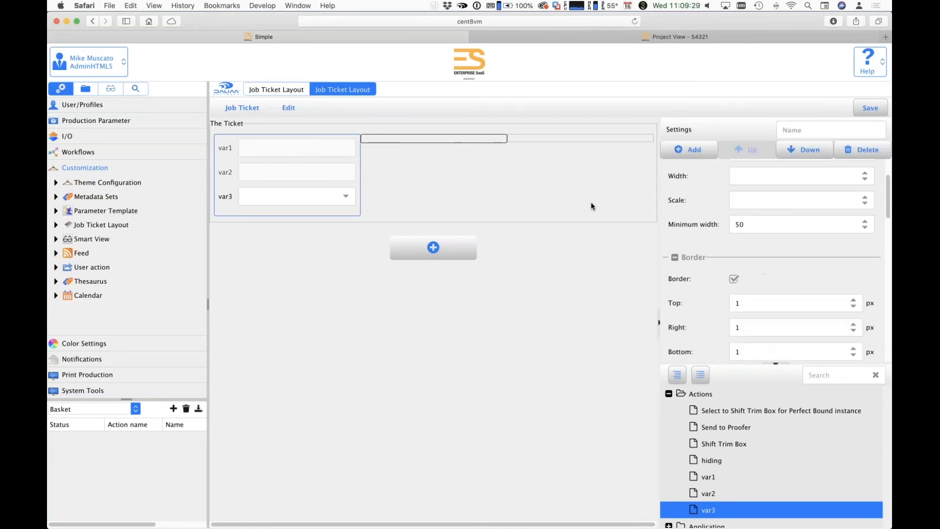
{"action": "scroll", "coordinate": [778, 343], "scroll_direction": "down", "scroll_amount": 5}
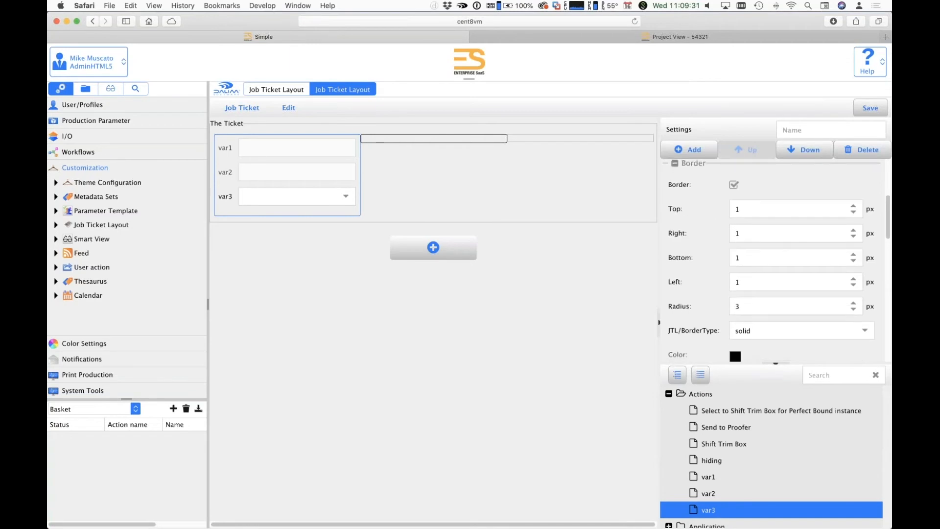
{"action": "left_click", "coordinate": [776, 364]}
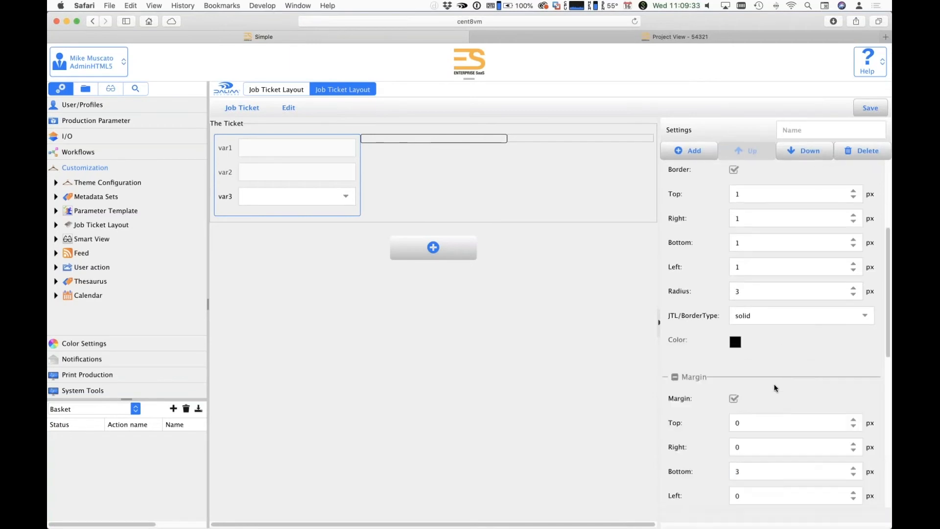
{"action": "scroll", "coordinate": [779, 390], "scroll_direction": "down", "scroll_amount": 3}
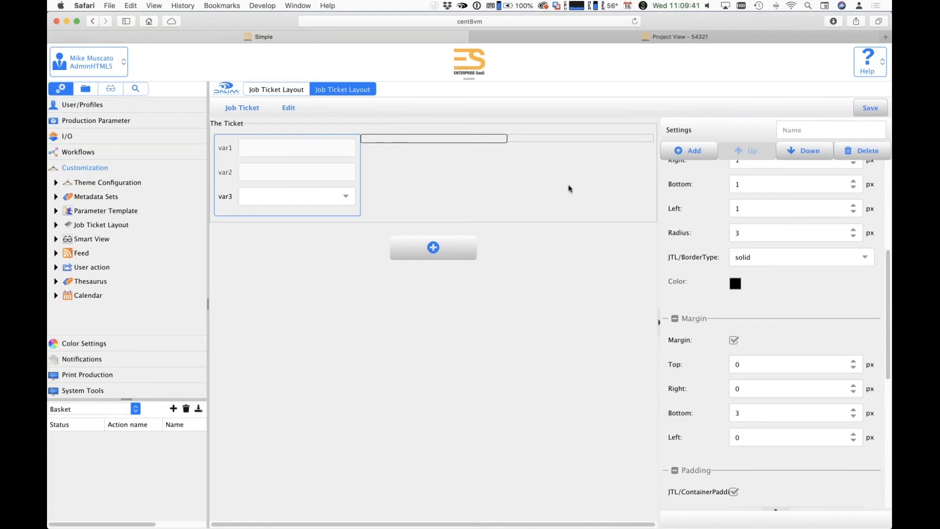
{"action": "left_click", "coordinate": [853, 386]}
{"action": "left_click", "coordinate": [854, 386]}
{"action": "left_click", "coordinate": [854, 386]}
{"action": "left_click", "coordinate": [854, 386]}
{"action": "left_click", "coordinate": [853, 385]}
{"action": "left_click", "coordinate": [853, 386]}
{"action": "left_click", "coordinate": [853, 386]}
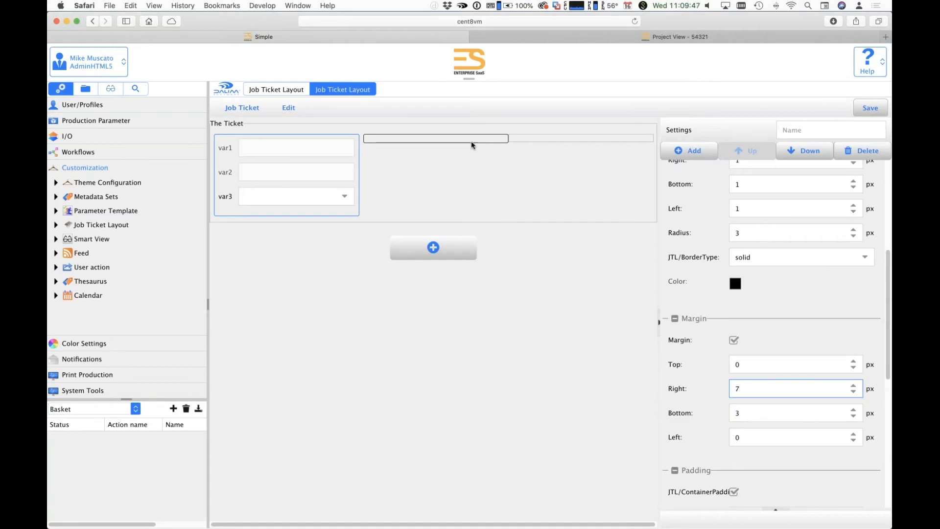
Step: Set the right margin of the second column to 5 px
{"action": "left_click", "coordinate": [472, 140]}
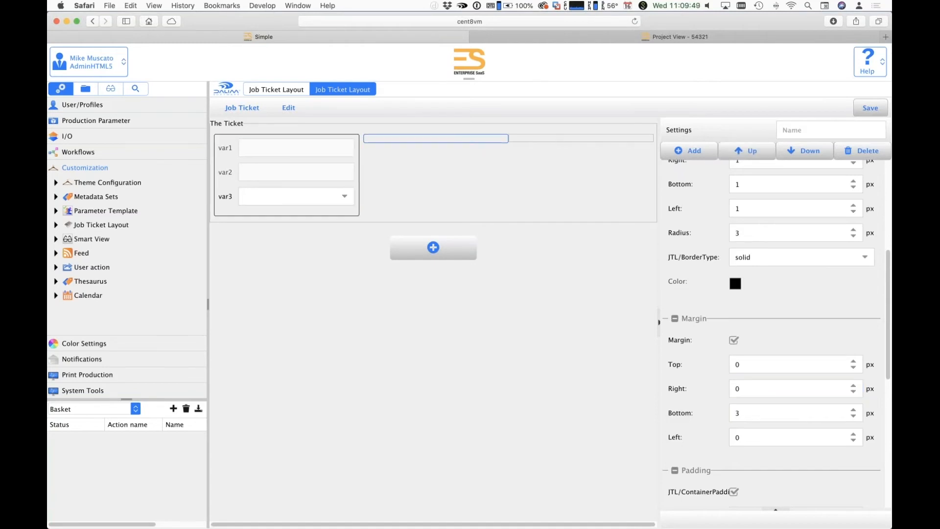
{"action": "double_click", "coordinate": [853, 386]}
{"action": "triple_click", "coordinate": [853, 386]}
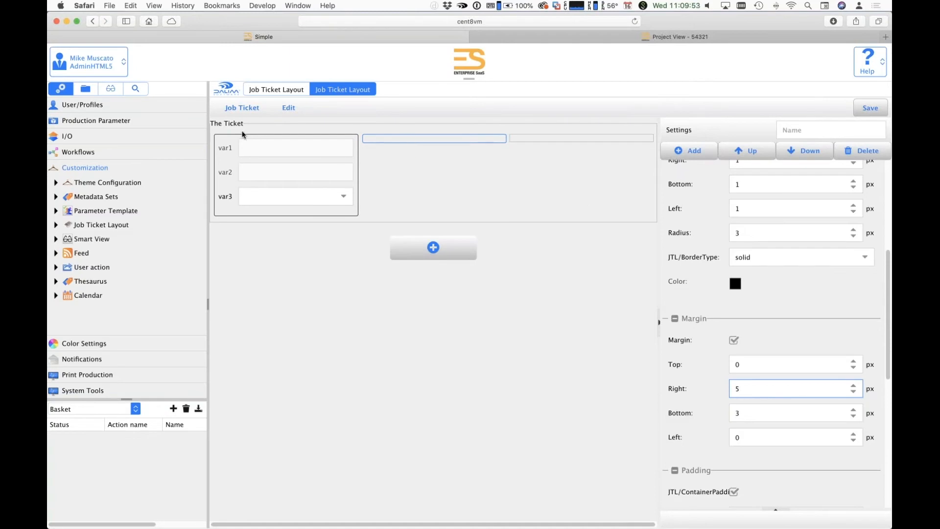
Step: Name the first column containing the var fields My Vars
{"action": "left_click", "coordinate": [302, 221]}
{"action": "left_click", "coordinate": [305, 213]}
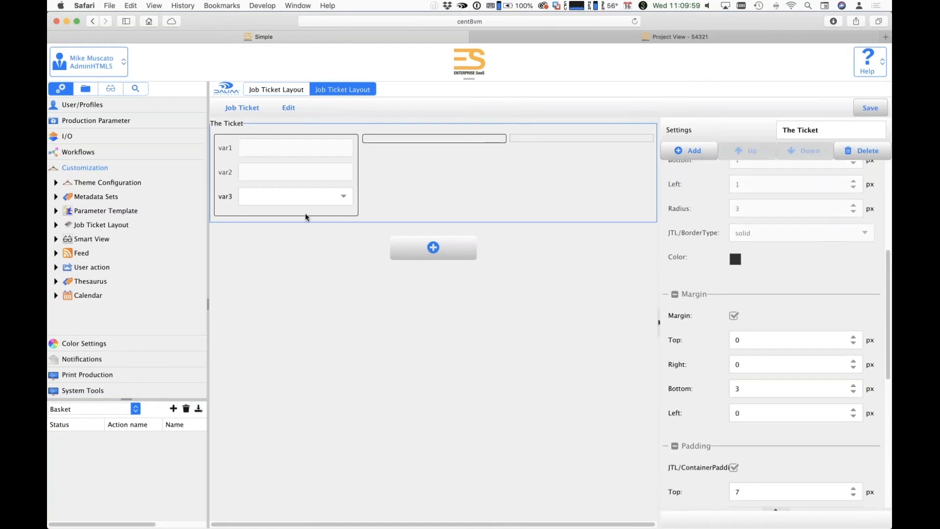
{"action": "left_click", "coordinate": [815, 128]}
{"action": "type", "text": "My "}
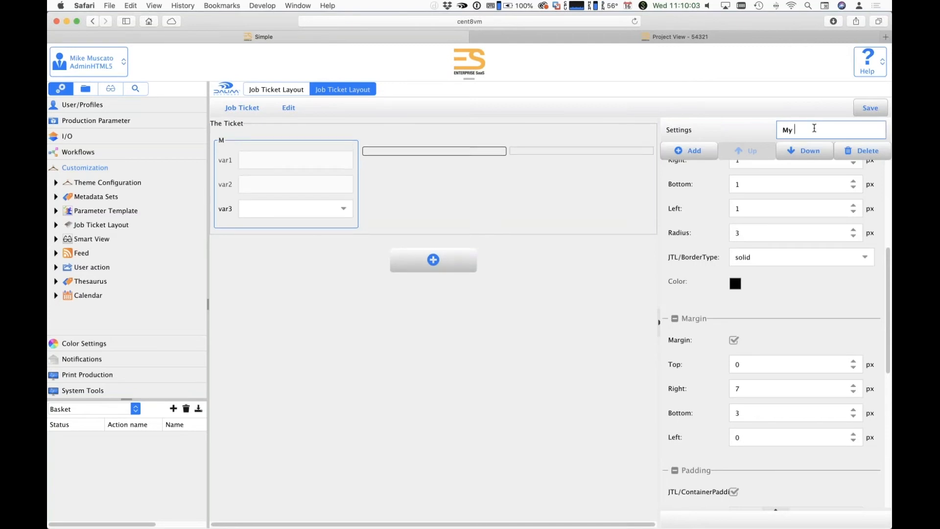
{"action": "type", "text": "Vars"}
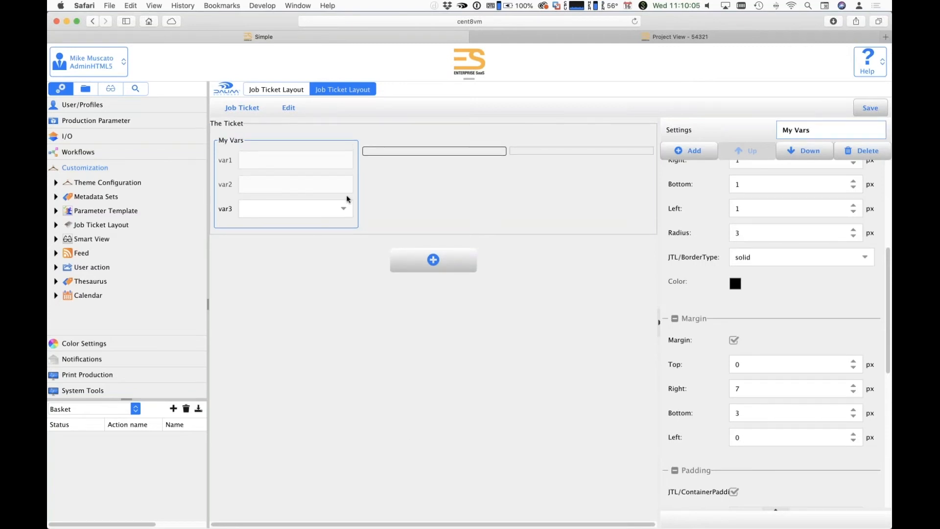
Step: Review the settings of The Ticket container, from its size and border options down to its rules
{"action": "left_click", "coordinate": [415, 150]}
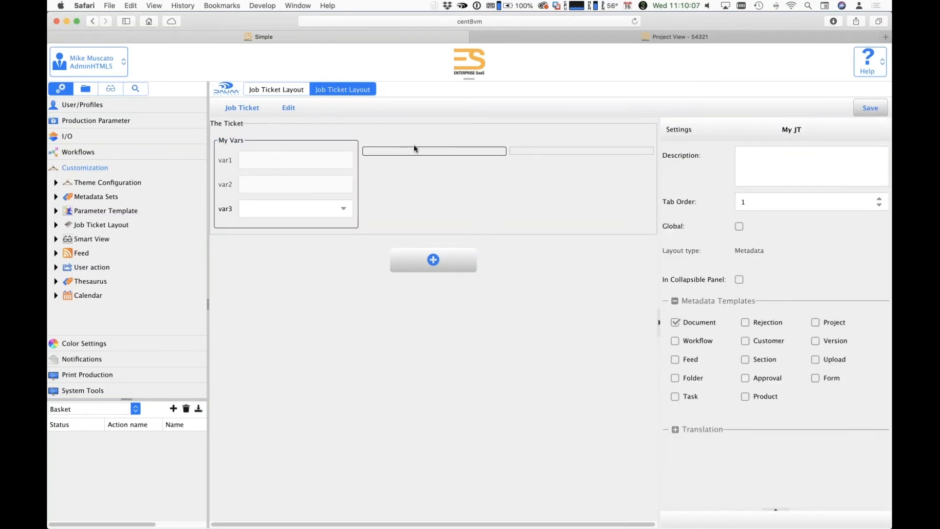
{"action": "left_click", "coordinate": [443, 152]}
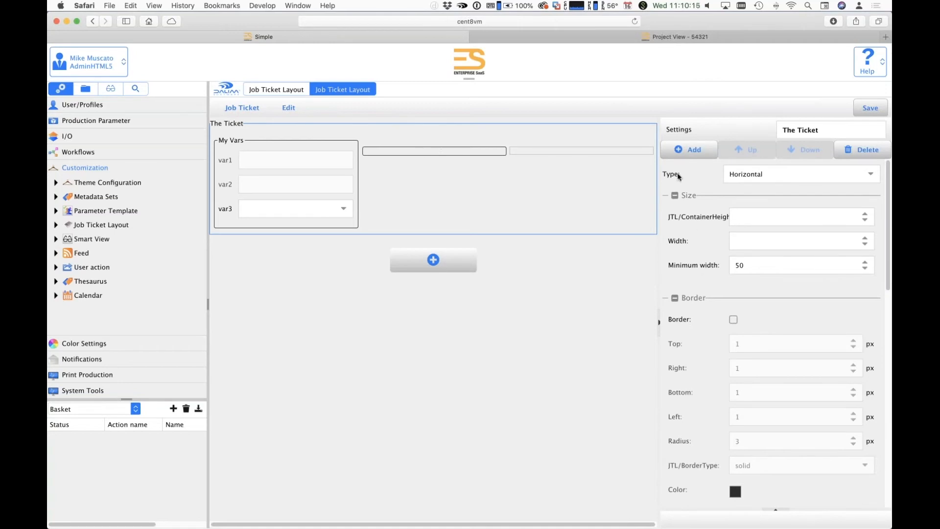
{"action": "left_click", "coordinate": [674, 196]}
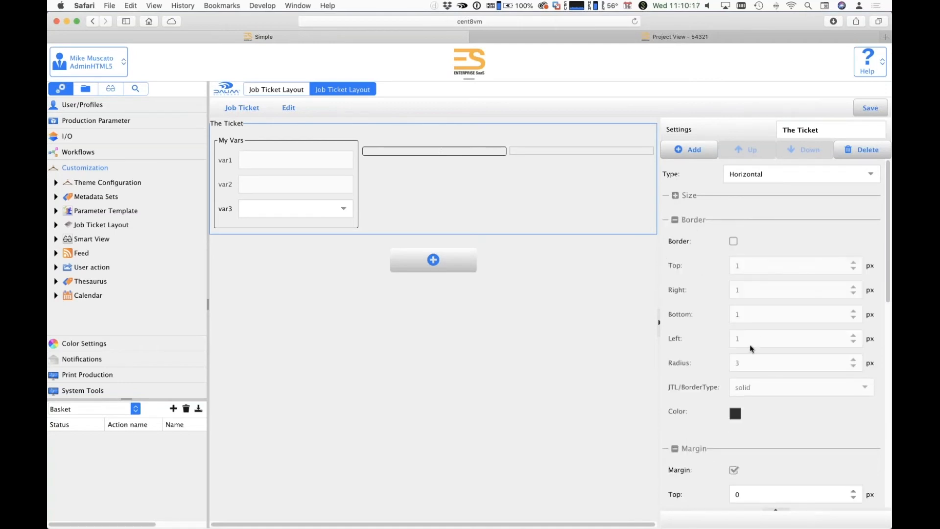
{"action": "scroll", "coordinate": [751, 340], "scroll_direction": "down", "scroll_amount": 8}
{"action": "scroll", "coordinate": [751, 340], "scroll_direction": "down", "scroll_amount": 5}
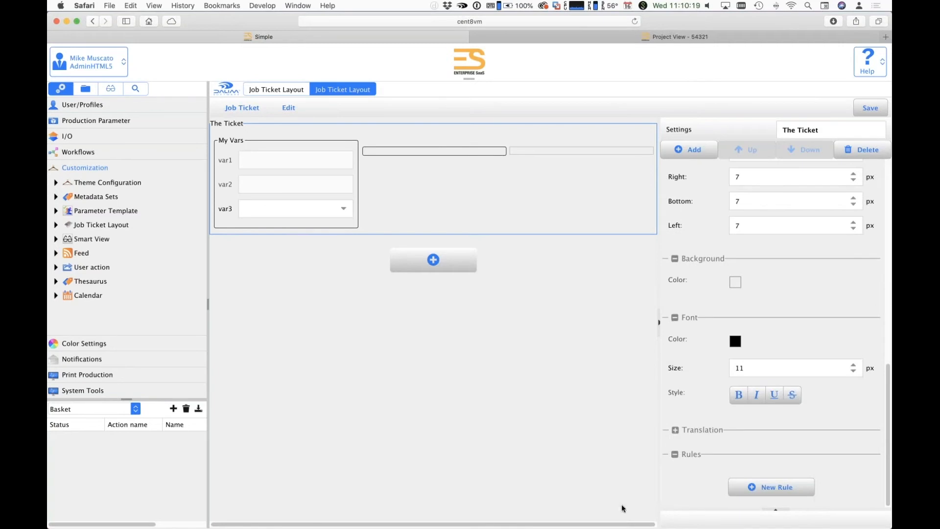
Step: Bring back the metadata list and place the Revisions component from the Components group in the second column
{"action": "left_click", "coordinate": [778, 511]}
{"action": "left_click", "coordinate": [776, 510]}
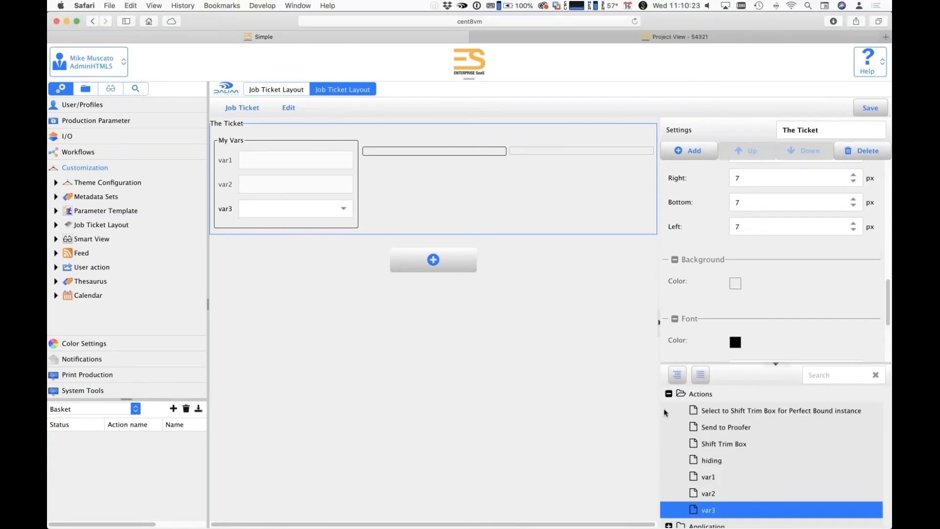
{"action": "left_click", "coordinate": [669, 394]}
{"action": "scroll", "coordinate": [667, 455], "scroll_direction": "down", "scroll_amount": 2}
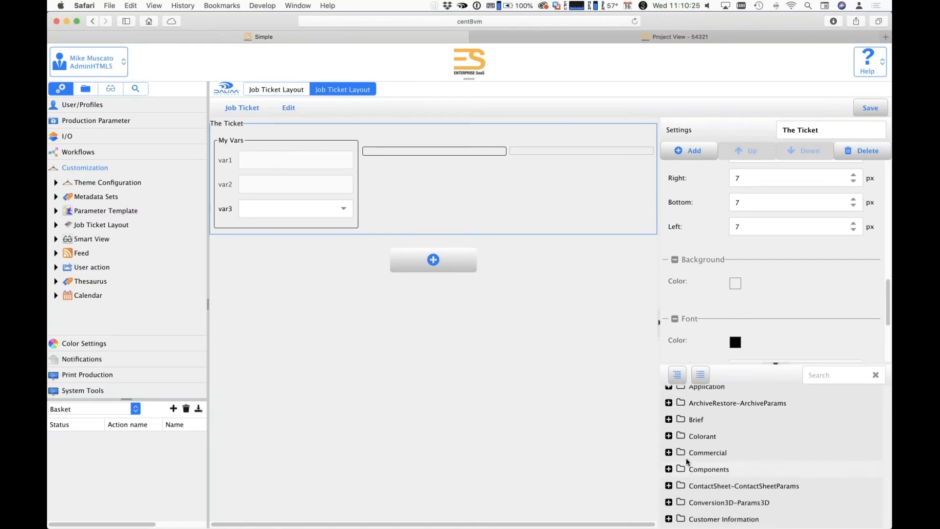
{"action": "left_click", "coordinate": [669, 466]}
{"action": "scroll", "coordinate": [751, 447], "scroll_direction": "down", "scroll_amount": 10}
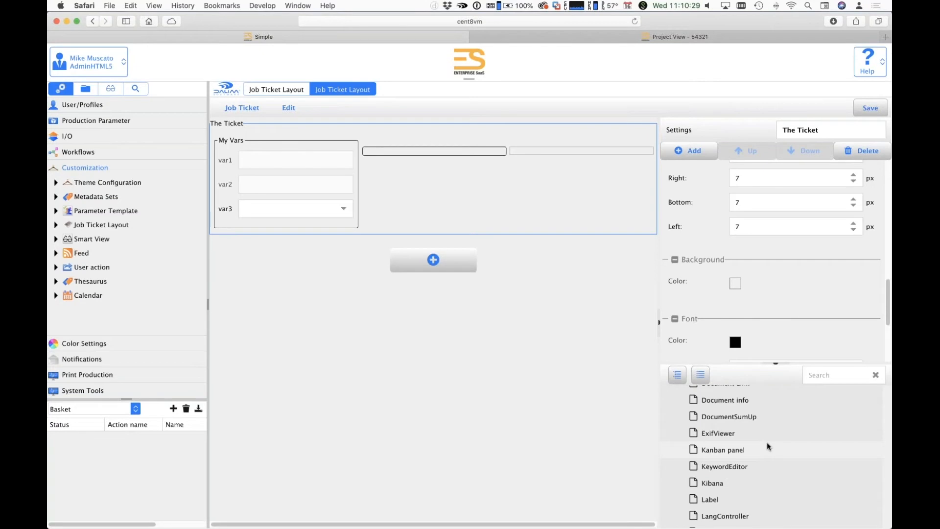
{"action": "scroll", "coordinate": [768, 444], "scroll_direction": "up", "scroll_amount": 2}
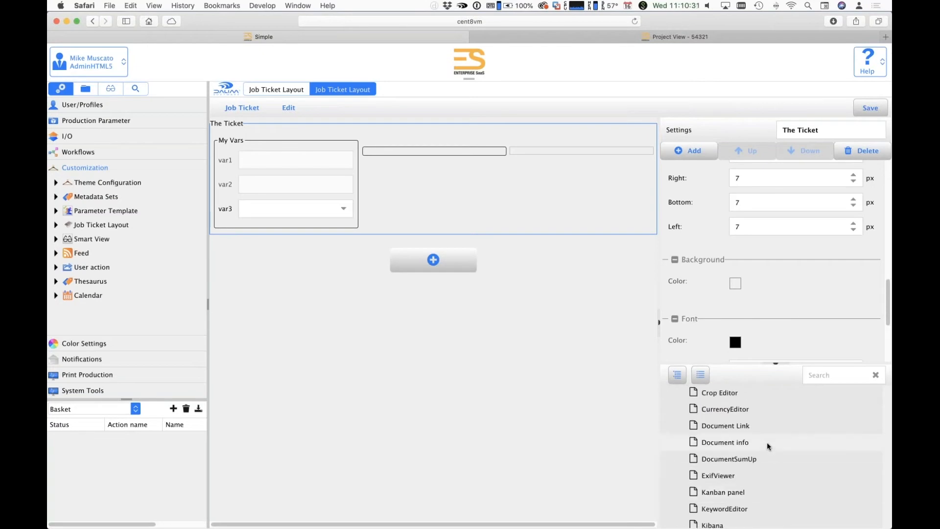
{"action": "scroll", "coordinate": [767, 443], "scroll_direction": "up", "scroll_amount": 1}
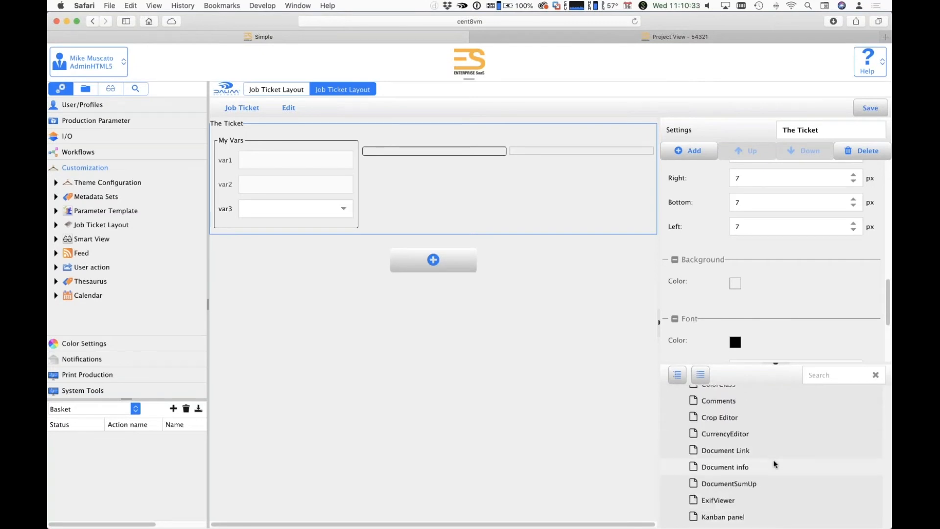
{"action": "scroll", "coordinate": [768, 444], "scroll_direction": "down", "scroll_amount": 6}
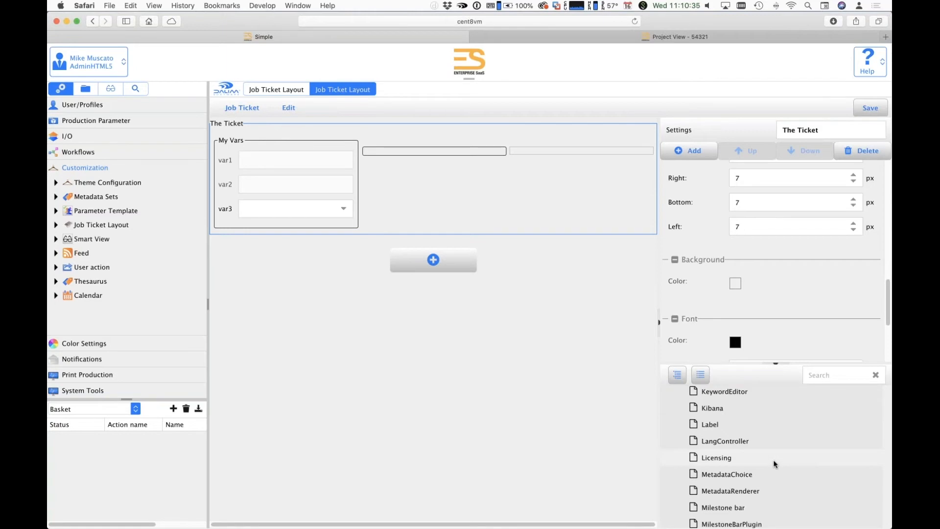
{"action": "scroll", "coordinate": [775, 463], "scroll_direction": "down", "scroll_amount": 5}
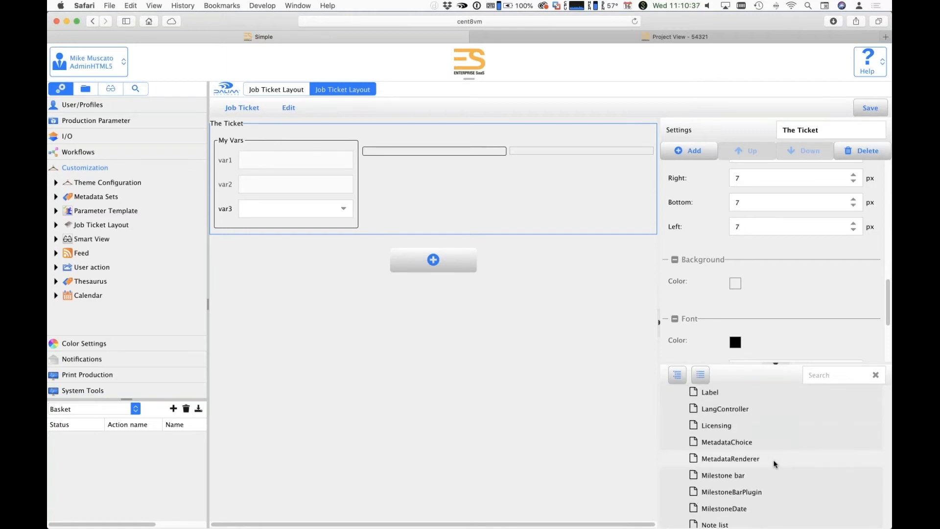
{"action": "scroll", "coordinate": [775, 464], "scroll_direction": "down", "scroll_amount": 3}
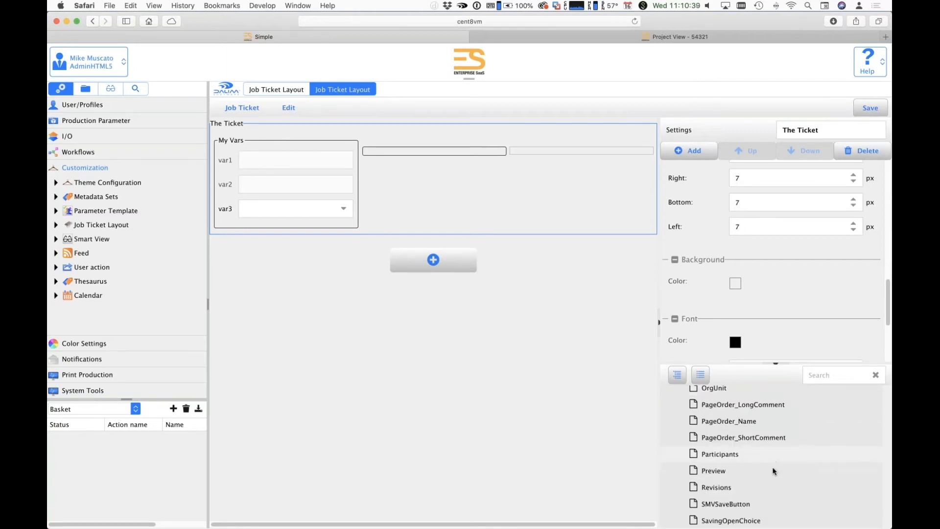
{"action": "left_click_drag", "start_coordinate": [720, 493], "coordinate": [390, 157]}
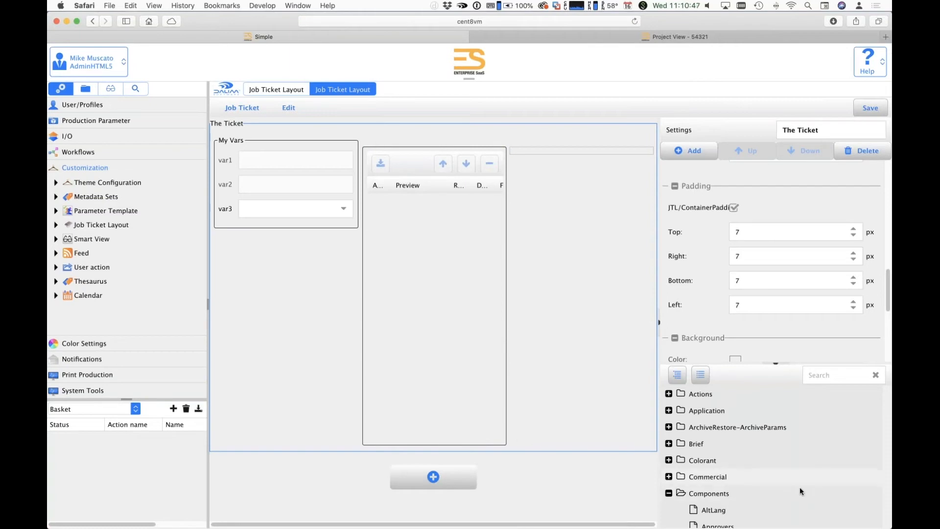
Step: Replace the Revisions component in the second column with the ViewStatistic component from the Components group
{"action": "left_click", "coordinate": [405, 168]}
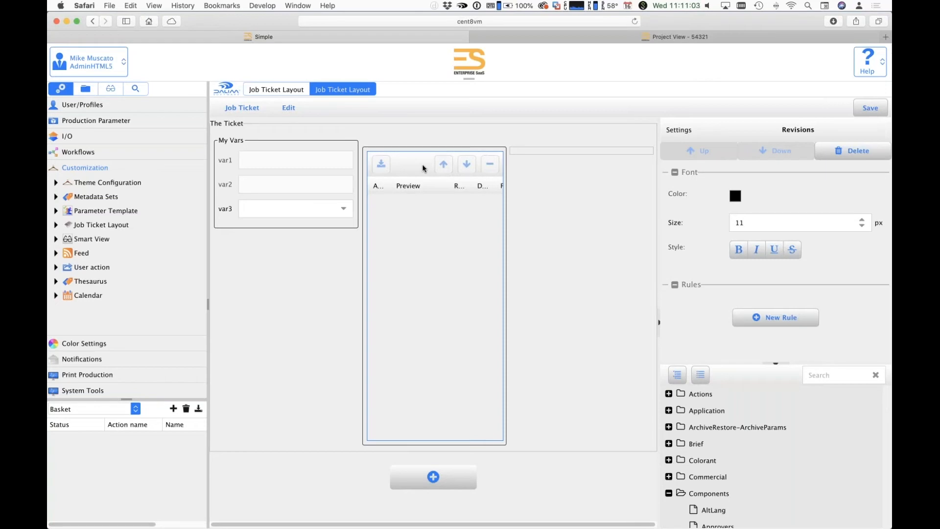
{"action": "left_click", "coordinate": [877, 152]}
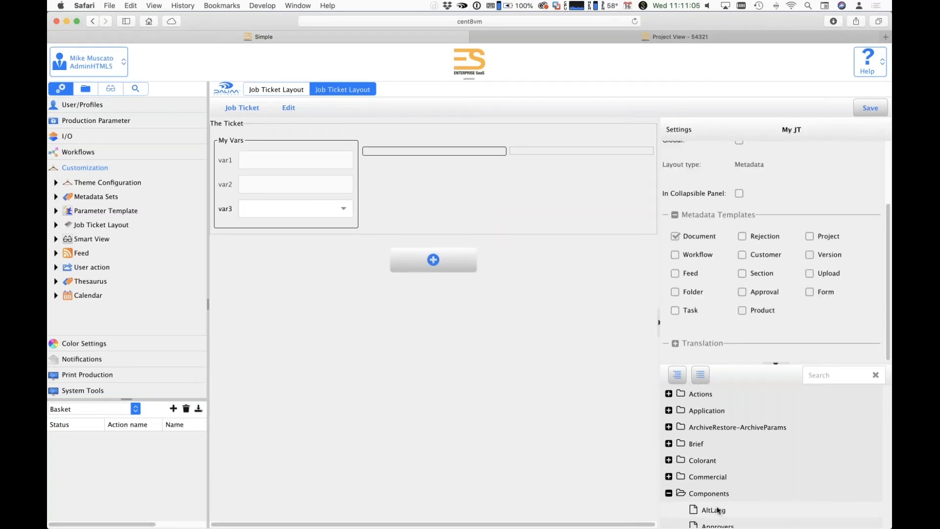
{"action": "scroll", "coordinate": [718, 510], "scroll_direction": "down", "scroll_amount": 10}
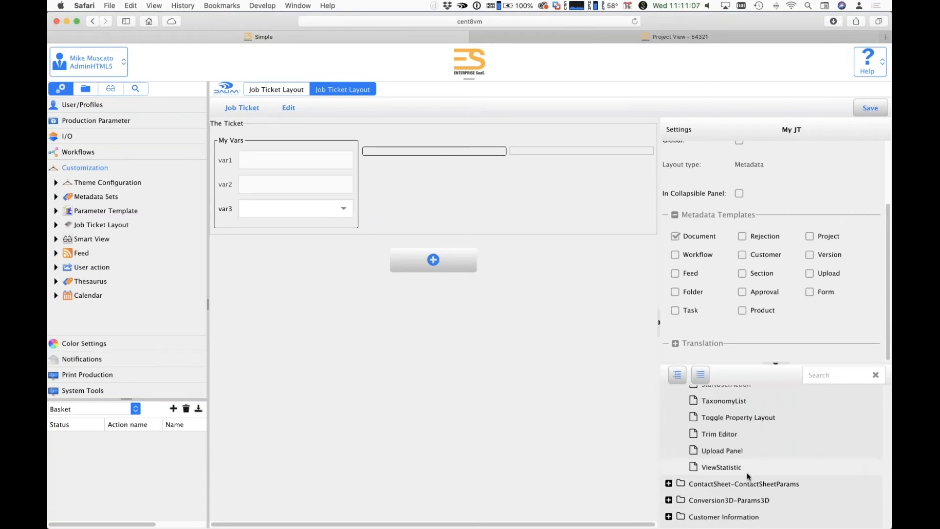
{"action": "left_click_drag", "start_coordinate": [736, 468], "coordinate": [397, 161]}
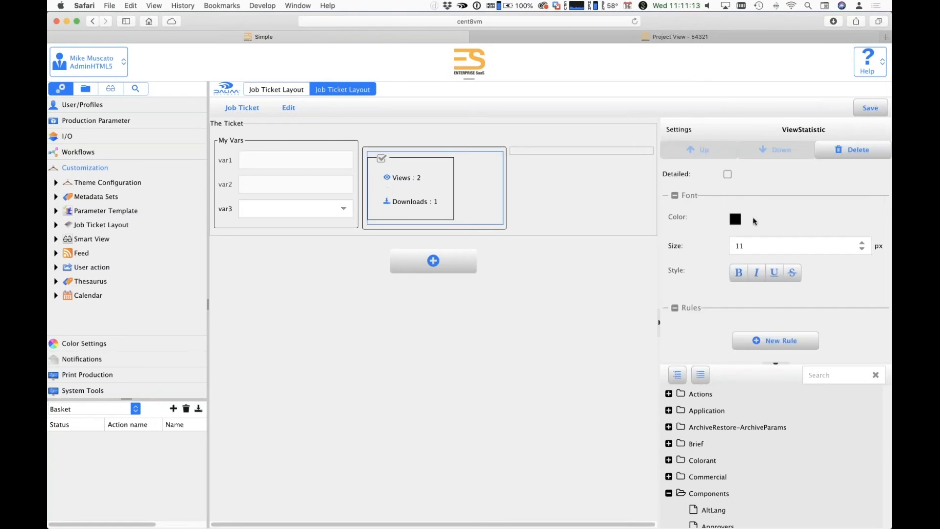
Step: Try the Detailed option on the ViewStatistic component and switch it off again
{"action": "left_click", "coordinate": [728, 174]}
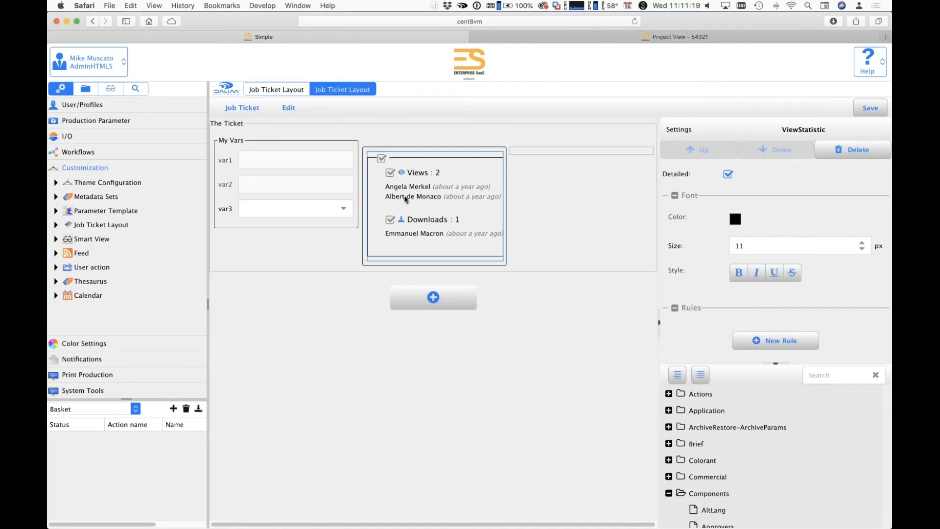
{"action": "left_click", "coordinate": [728, 174]}
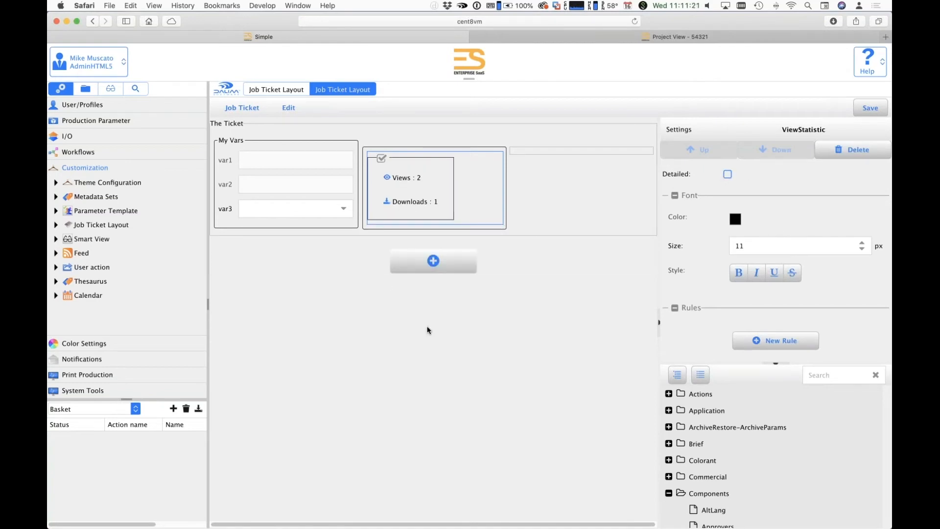
Step: Examine the available settings of the var1 field, the ViewStatistic component and the My Vars container
{"action": "left_click", "coordinate": [225, 166]}
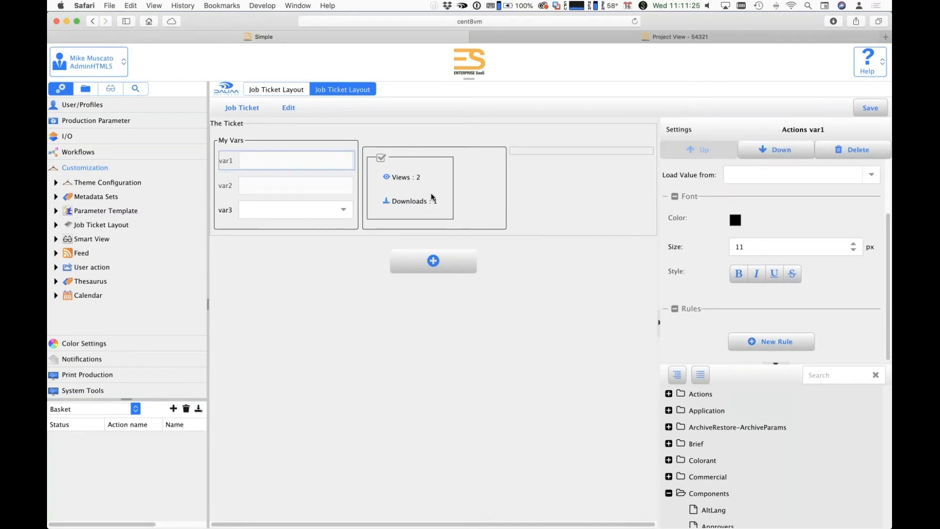
{"action": "left_click", "coordinate": [433, 198]}
{"action": "left_click", "coordinate": [230, 162]}
{"action": "scroll", "coordinate": [827, 207], "scroll_direction": "up", "scroll_amount": 3}
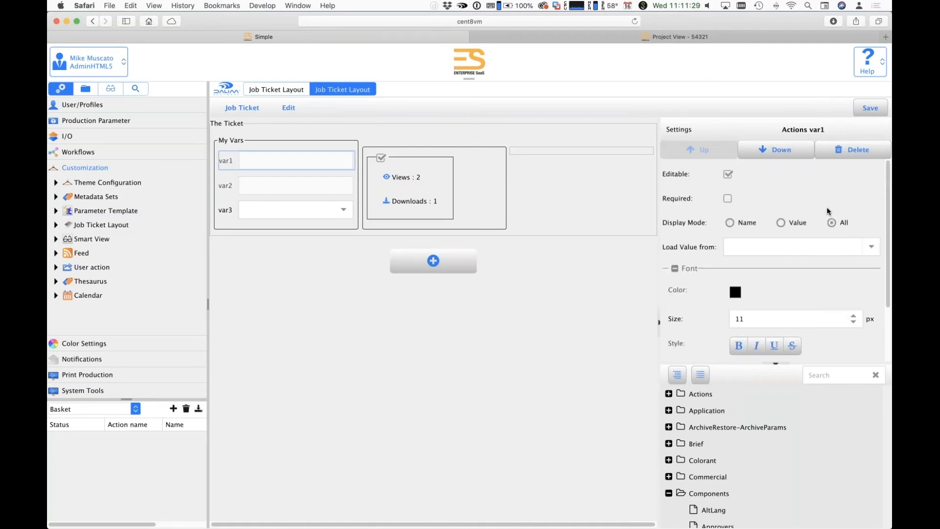
{"action": "scroll", "coordinate": [813, 288], "scroll_direction": "down", "scroll_amount": 1}
{"action": "scroll", "coordinate": [813, 288], "scroll_direction": "up", "scroll_amount": 1}
{"action": "left_click", "coordinate": [251, 141]}
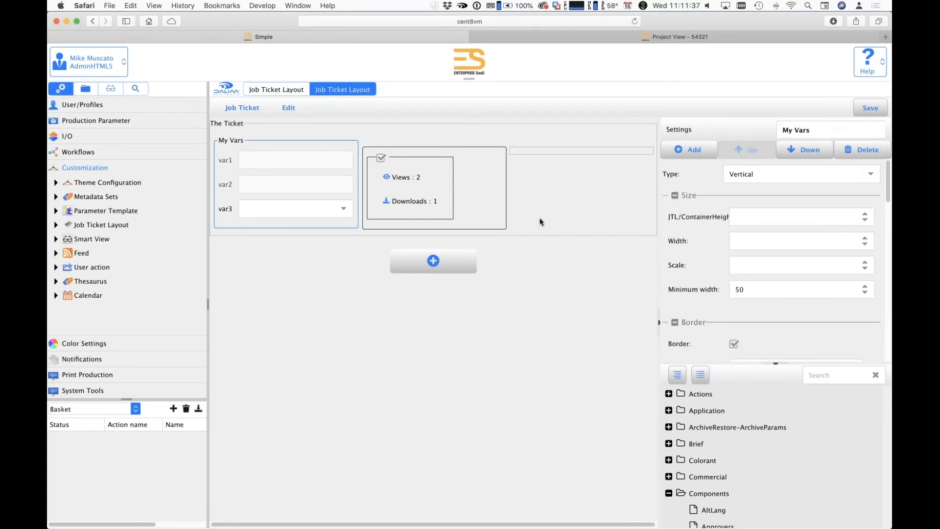
Step: Examine the size and border settings of the My Vars container, plus the settings of its three fields and ViewStatistic
{"action": "scroll", "coordinate": [854, 302], "scroll_direction": "down", "scroll_amount": 4}
{"action": "scroll", "coordinate": [853, 301], "scroll_direction": "up", "scroll_amount": 2}
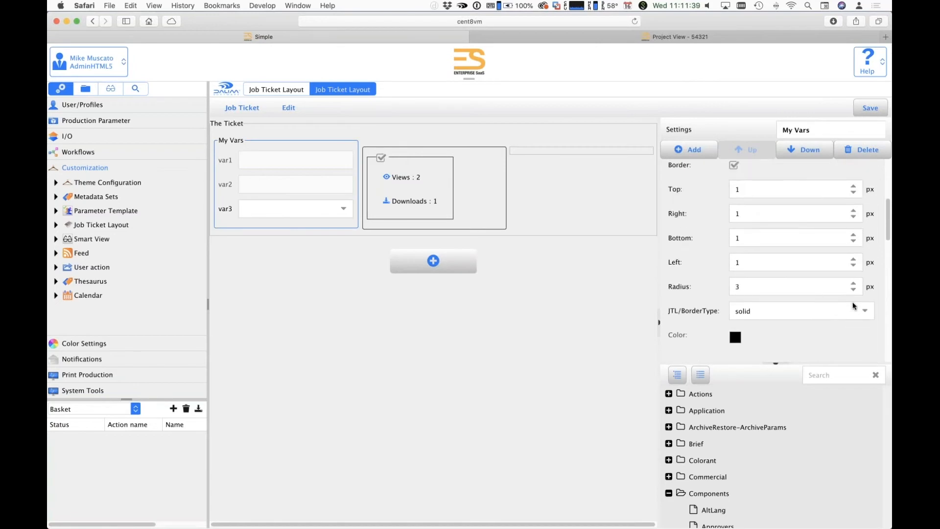
{"action": "scroll", "coordinate": [853, 302], "scroll_direction": "up", "scroll_amount": 2}
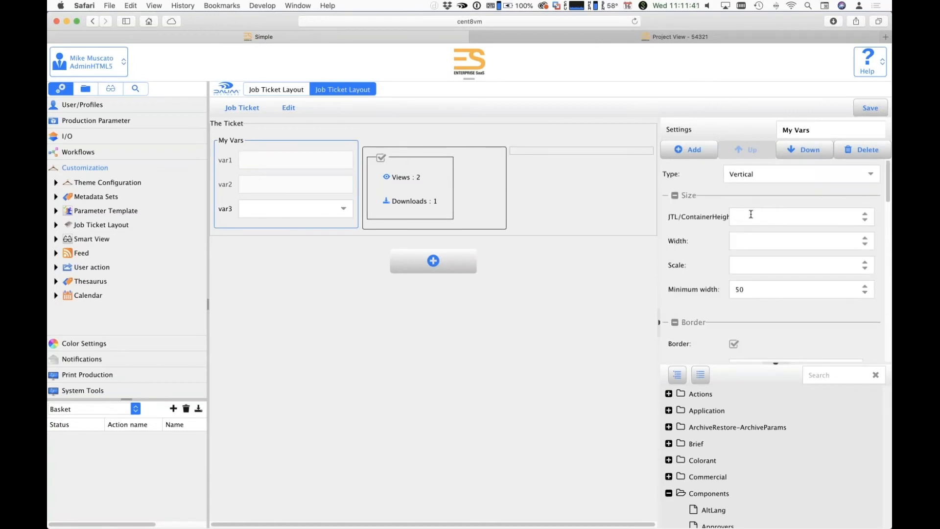
{"action": "scroll", "coordinate": [742, 287], "scroll_direction": "down", "scroll_amount": 4}
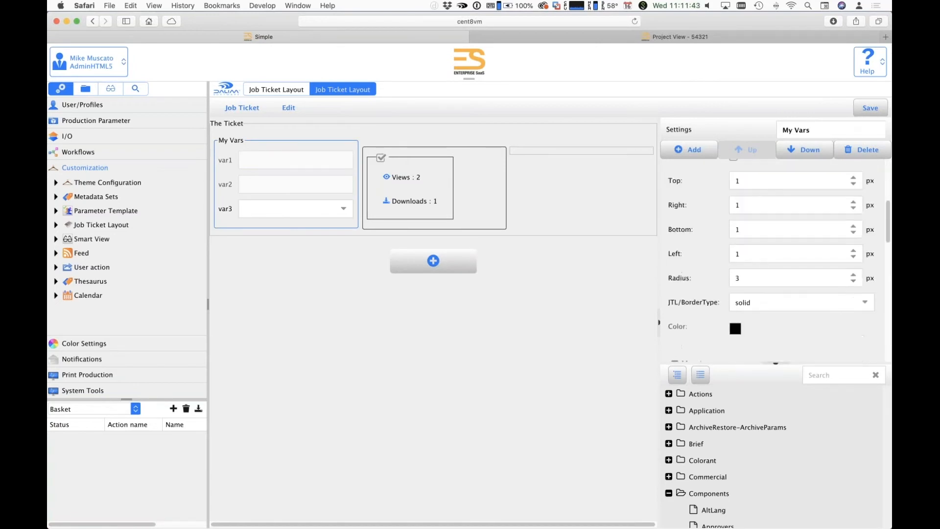
{"action": "left_click", "coordinate": [227, 163]}
{"action": "left_click", "coordinate": [228, 189]}
{"action": "left_click", "coordinate": [227, 212]}
{"action": "left_click", "coordinate": [416, 201]}
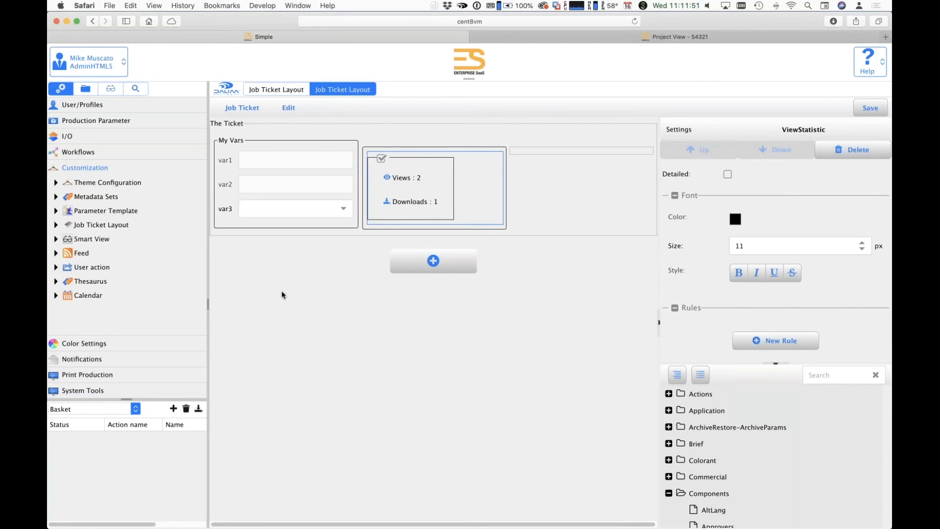
{"action": "left_click", "coordinate": [226, 212]}
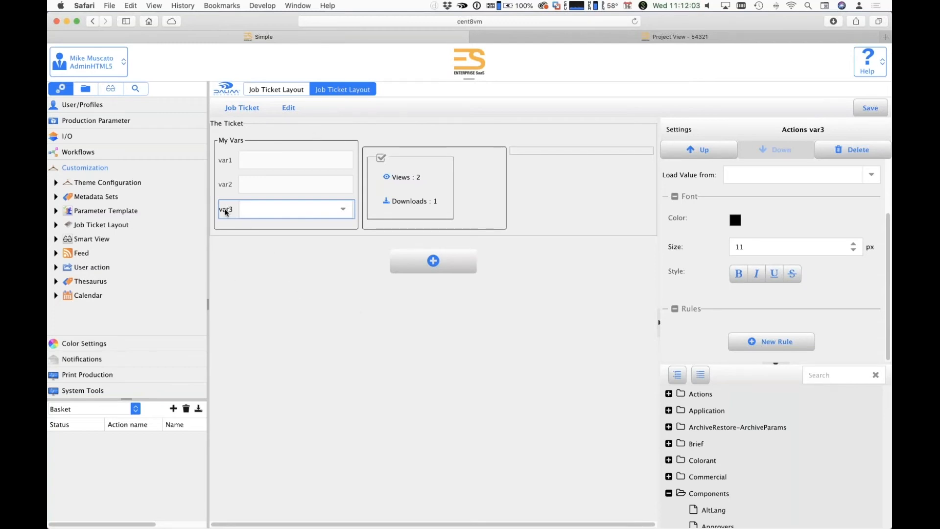
Step: Add a nested container inside the My Vars container and move the var3 field into it
{"action": "left_click", "coordinate": [283, 141]}
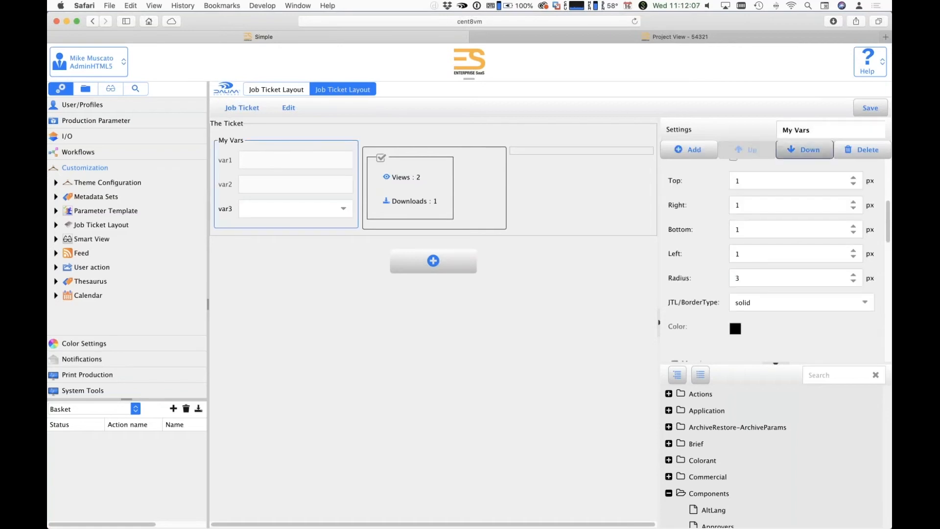
{"action": "left_click", "coordinate": [697, 152]}
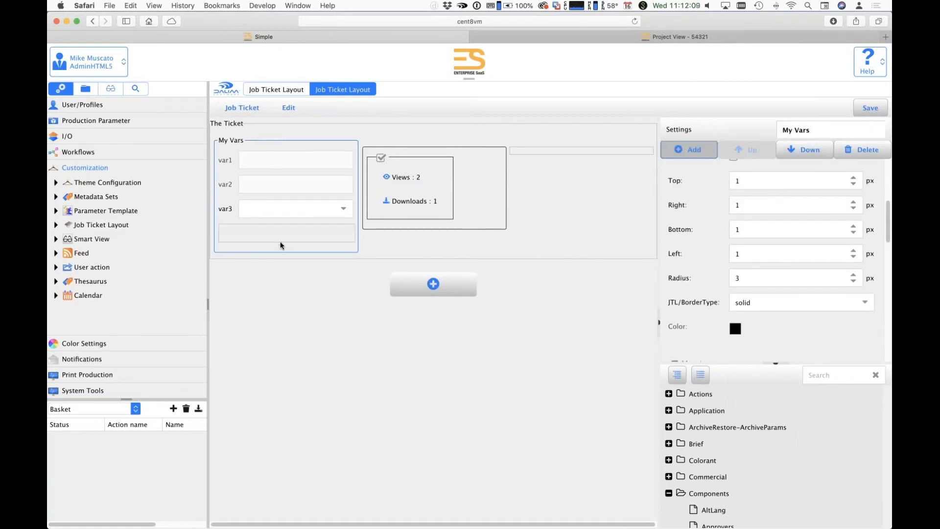
{"action": "mouse_move", "coordinate": [226, 209]}
{"action": "left_mouse_down"}
{"action": "mouse_move", "coordinate": [238, 229]}
{"action": "mouse_move", "coordinate": [233, 211]}
{"action": "left_mouse_up"}
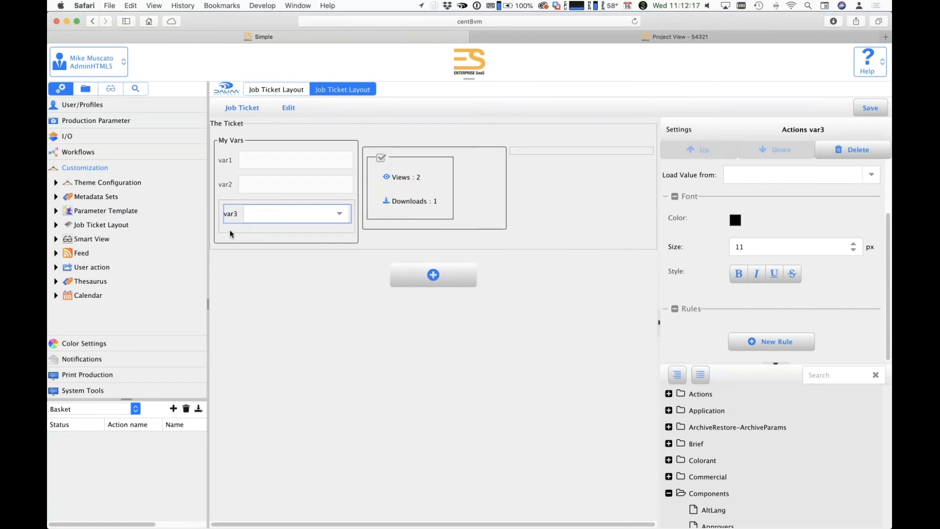
Step: Set the width of the nested container holding var3 to 50
{"action": "left_click", "coordinate": [233, 235]}
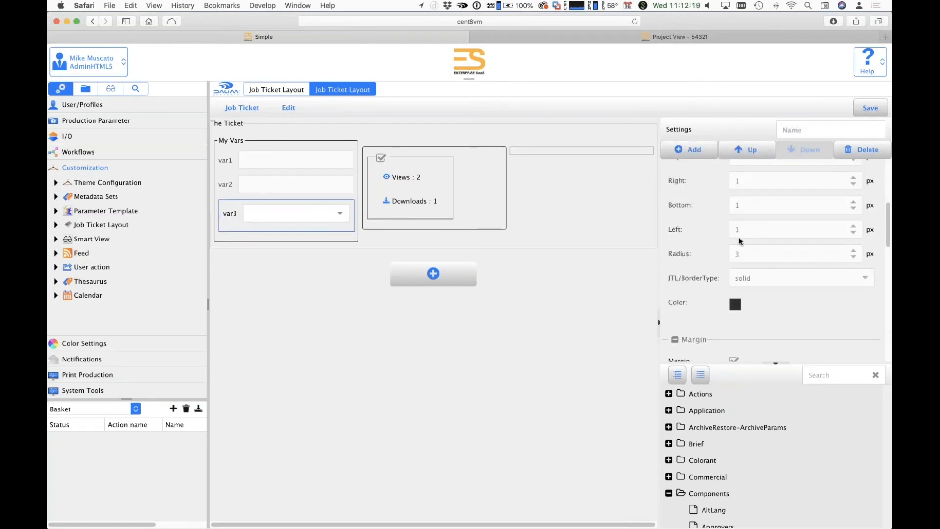
{"action": "scroll", "coordinate": [740, 241], "scroll_direction": "up", "scroll_amount": 5}
{"action": "left_click", "coordinate": [767, 244]}
{"action": "type", "text": "50"}
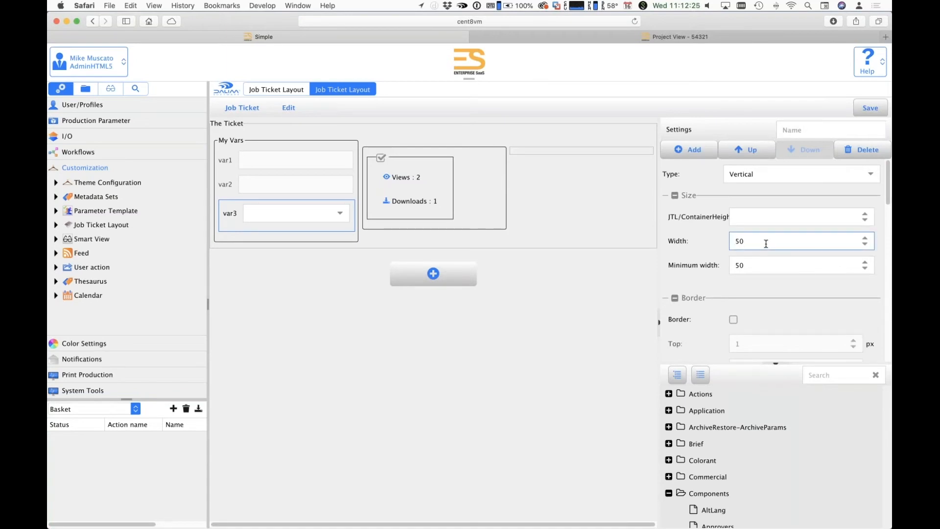
{"action": "left_click", "coordinate": [828, 306]}
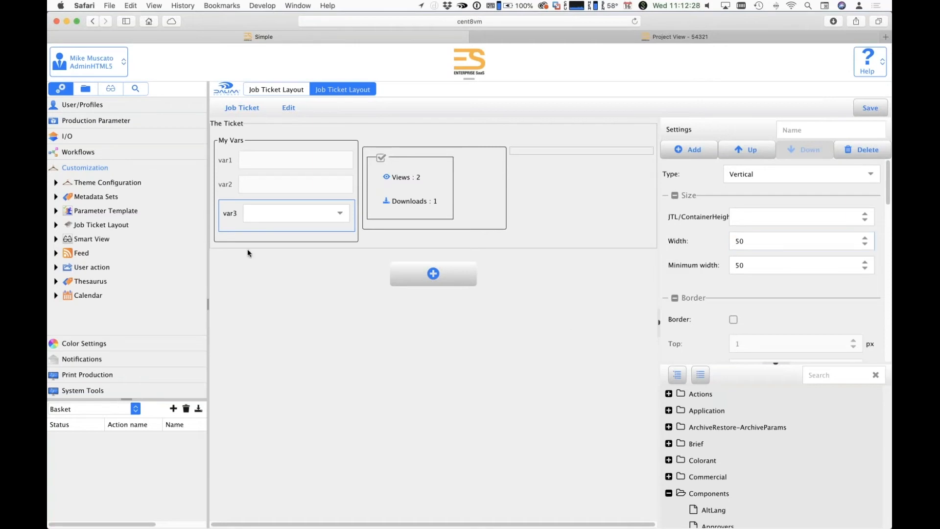
Step: Change the width of the nested container around var3 to 2 and reselect the My Vars container
{"action": "left_click", "coordinate": [230, 185]}
{"action": "left_click", "coordinate": [220, 235]}
{"action": "left_click", "coordinate": [792, 242]}
{"action": "key", "text": "BackSpace"}
{"action": "type", "text": "4"}
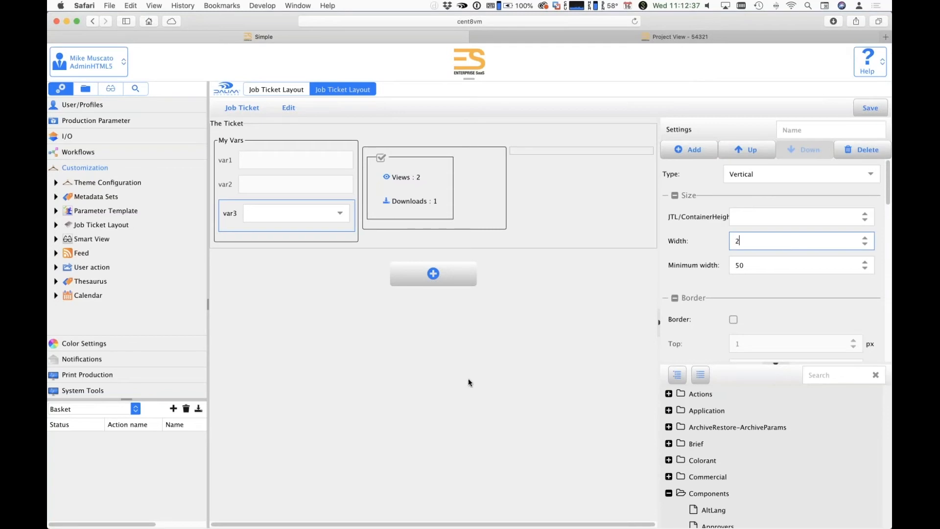
{"action": "left_click", "coordinate": [441, 378]}
{"action": "left_click", "coordinate": [218, 218]}
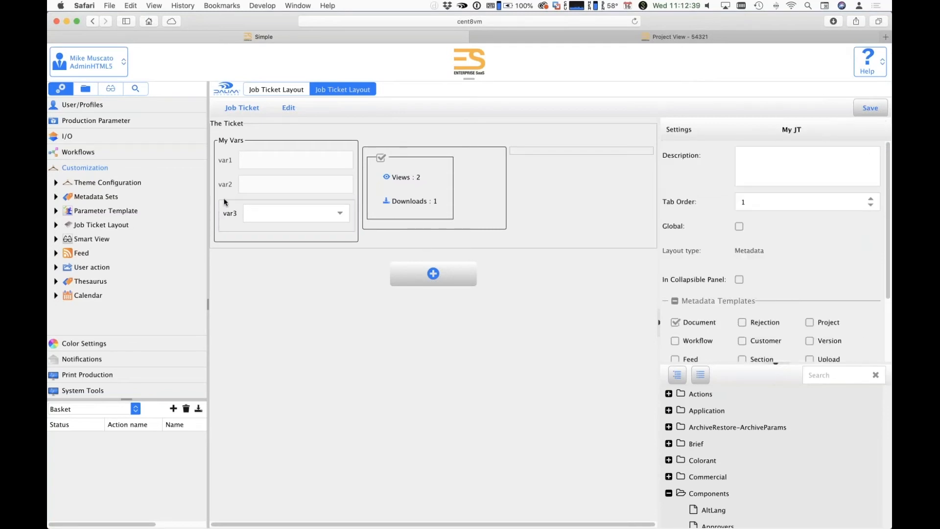
{"action": "left_click", "coordinate": [231, 240]}
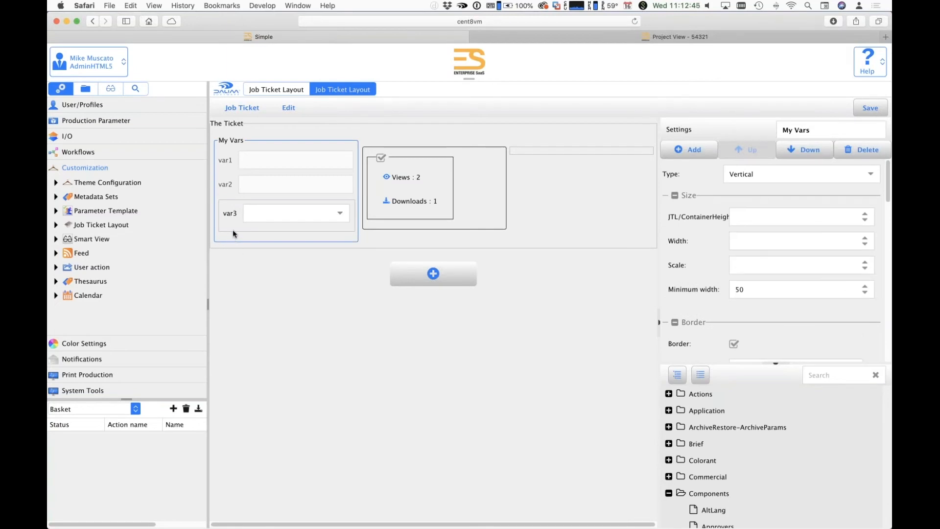
Step: Leave the layout editor for the aaaaa project's documents, discarding the unsaved layout changes
{"action": "left_click", "coordinate": [290, 455]}
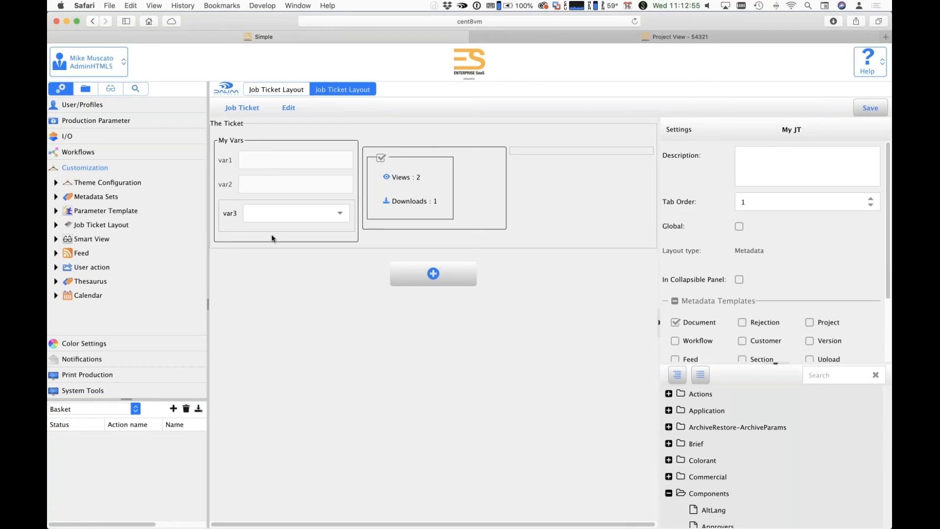
{"action": "left_click", "coordinate": [84, 91]}
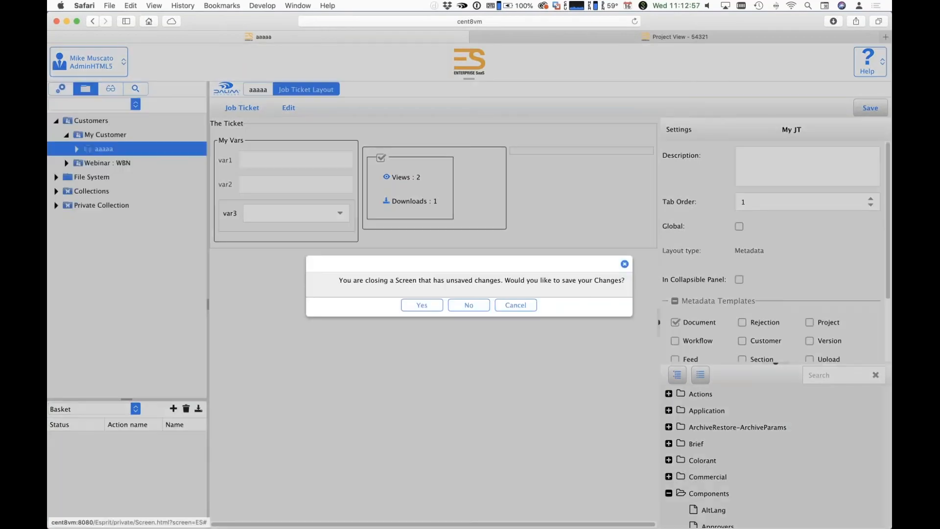
{"action": "left_click", "coordinate": [468, 305]}
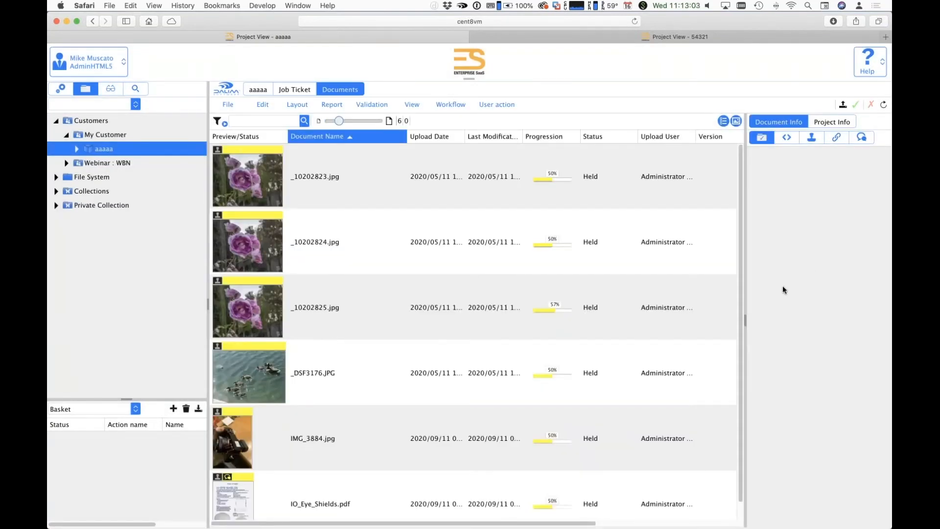
Step: Open the file upload window for the aaaaa project and enlarge its Associated Metadatas area
{"action": "left_click", "coordinate": [843, 104]}
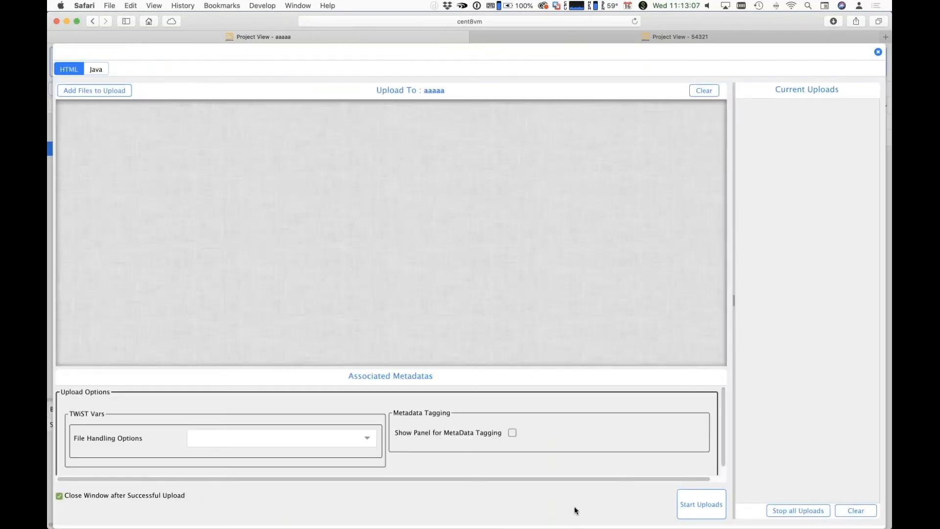
{"action": "left_click", "coordinate": [409, 367]}
{"action": "left_click_drag", "start_coordinate": [409, 331], "coordinate": [413, 117]}
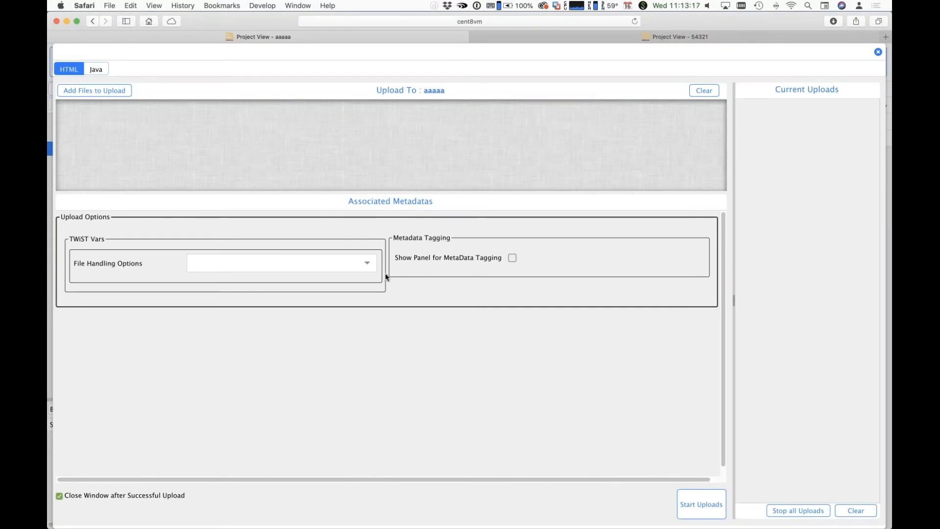
Step: Try the Ingest Only, Preflight Only and default-settings File Handling Options, finishing with Preflight and Normalize--User Choice
{"action": "left_click", "coordinate": [368, 268]}
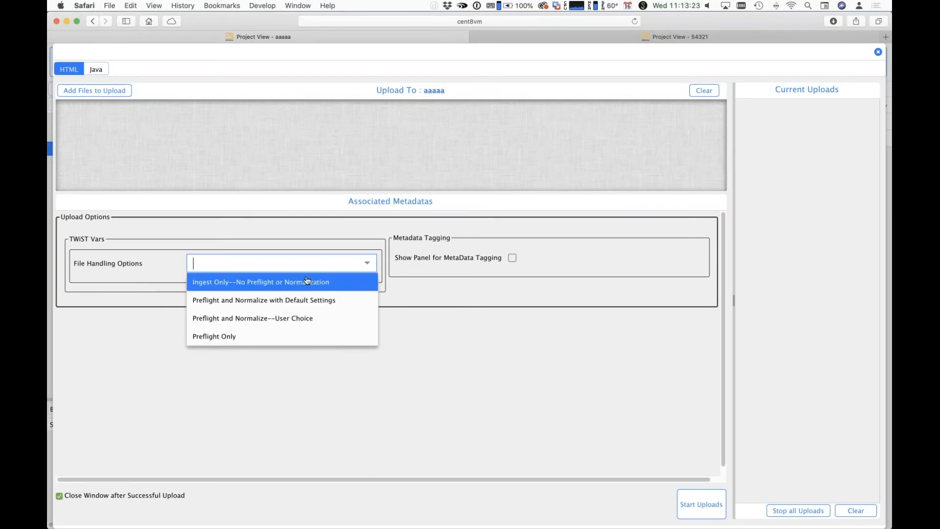
{"action": "left_click", "coordinate": [325, 281]}
{"action": "left_click", "coordinate": [368, 263]}
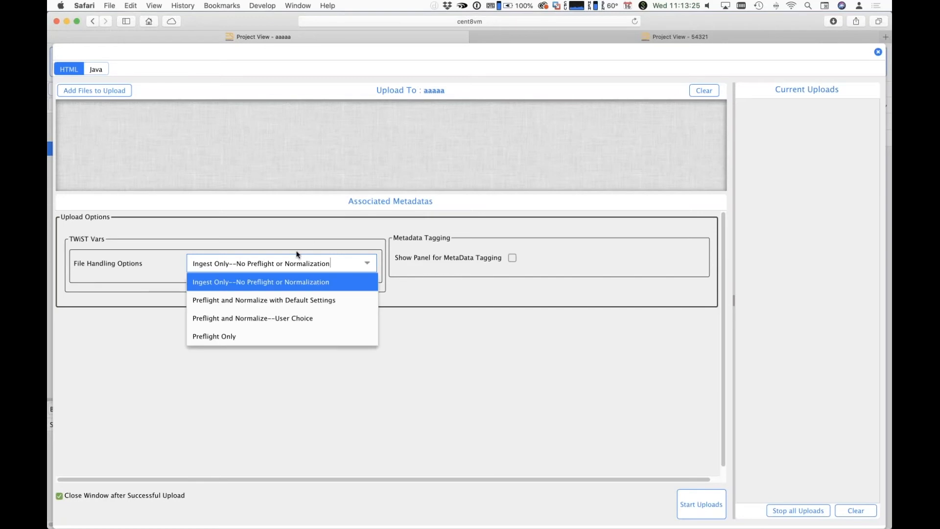
{"action": "left_click", "coordinate": [209, 335]}
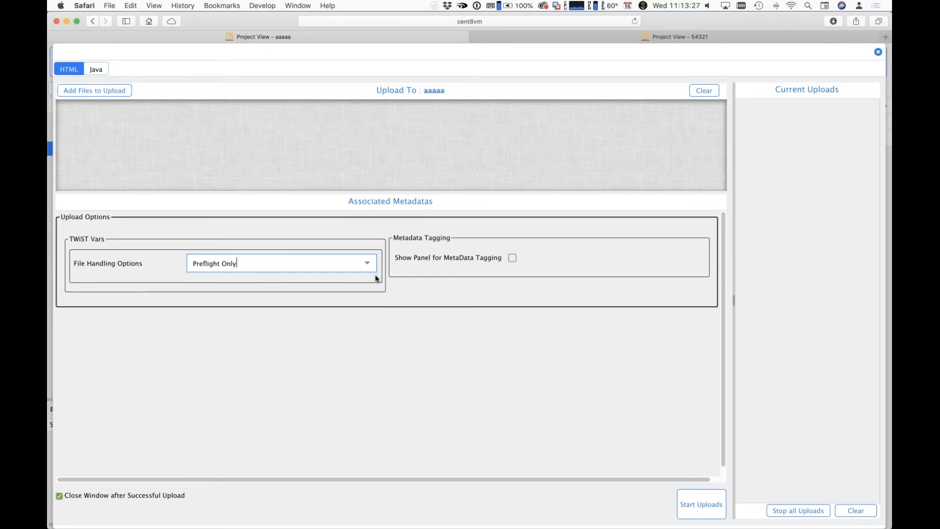
{"action": "left_click", "coordinate": [370, 264]}
{"action": "left_click", "coordinate": [315, 300]}
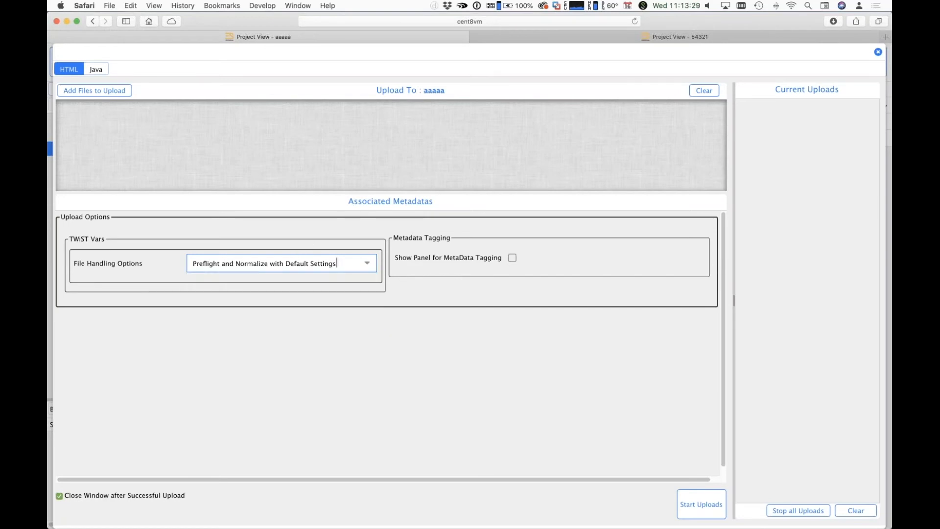
{"action": "left_click", "coordinate": [368, 264]}
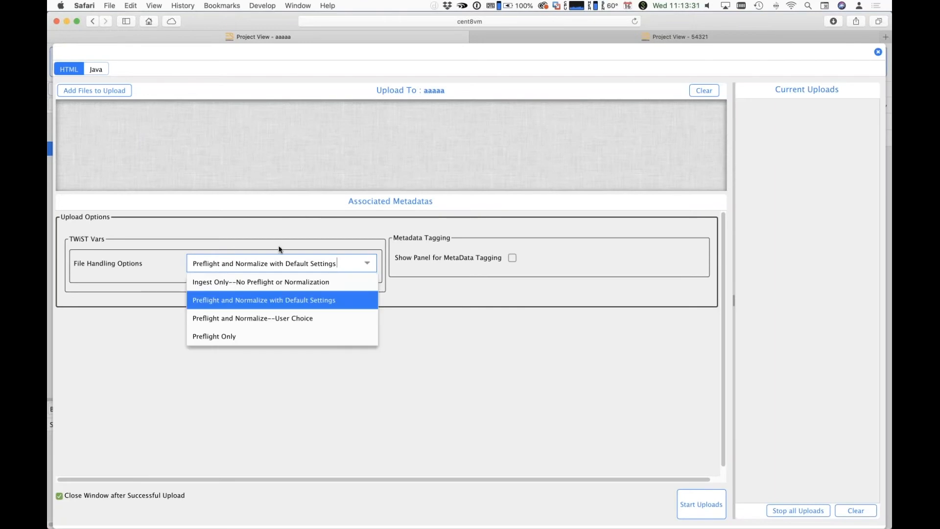
{"action": "left_click", "coordinate": [271, 319]}
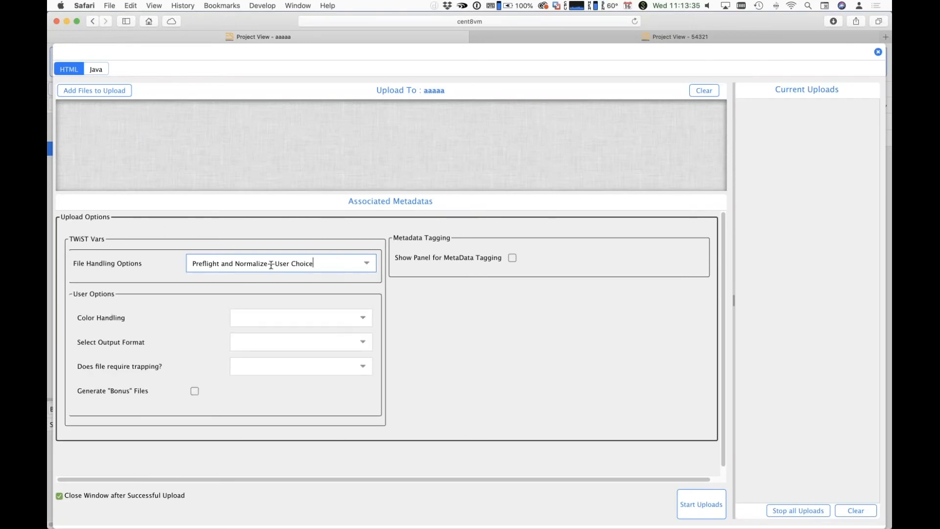
Step: Switch Generate "Bonus" Files on, off and on again, and review the Extras options it controls
{"action": "left_click", "coordinate": [195, 393]}
{"action": "scroll", "coordinate": [267, 351], "scroll_direction": "down", "scroll_amount": 2}
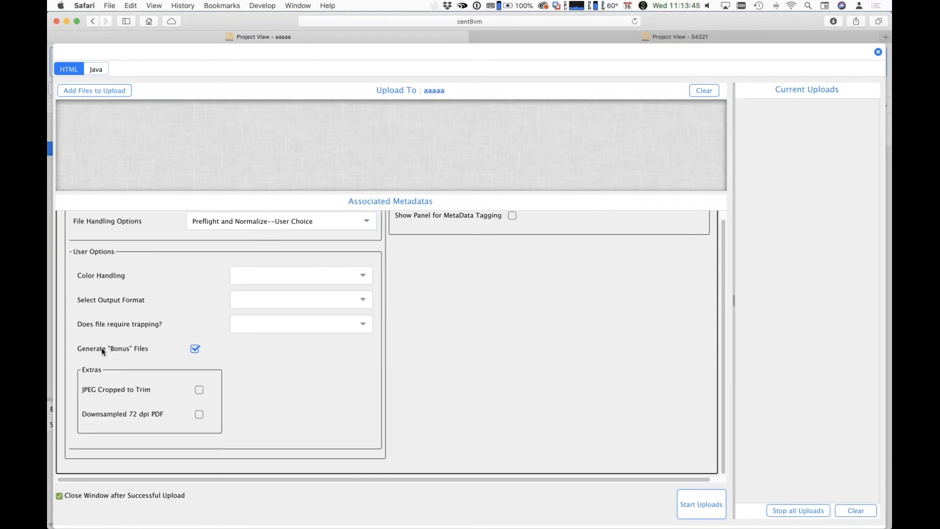
{"action": "left_click", "coordinate": [195, 346]}
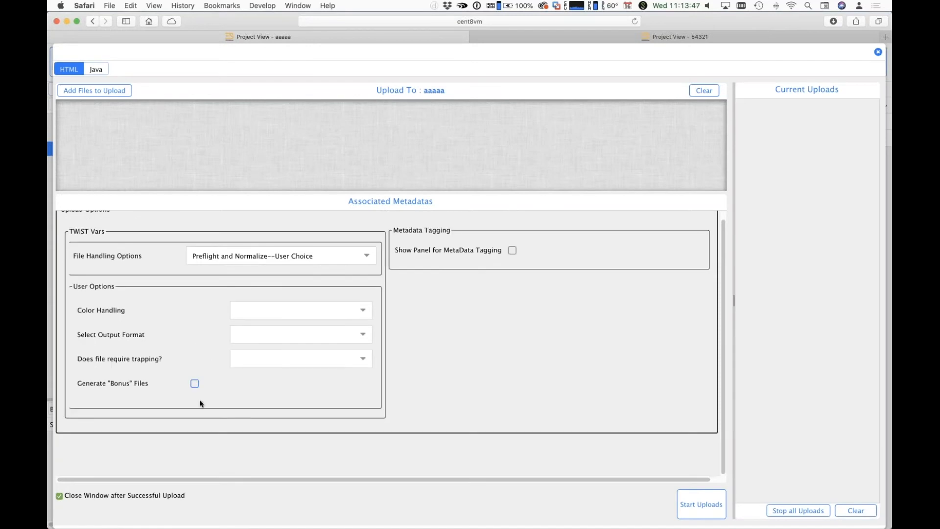
{"action": "left_click", "coordinate": [195, 384]}
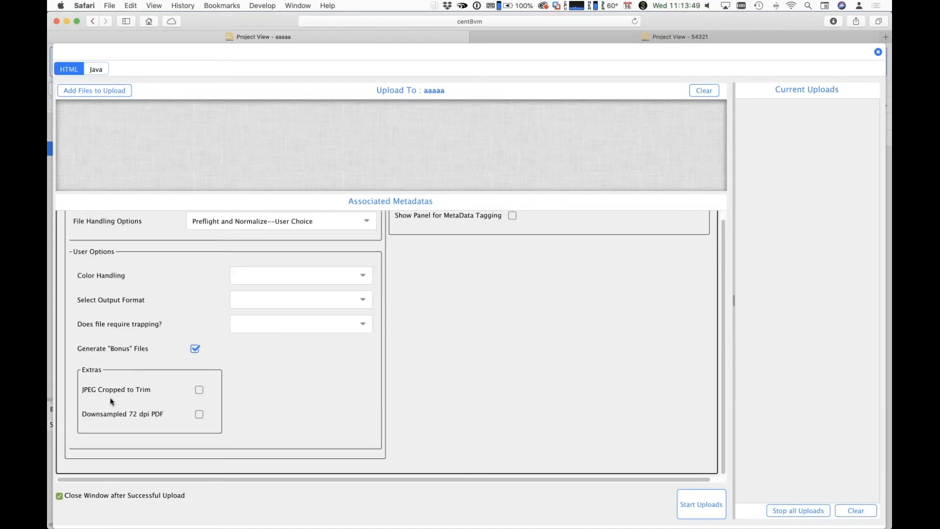
{"action": "scroll", "coordinate": [173, 374], "scroll_direction": "up", "scroll_amount": 2}
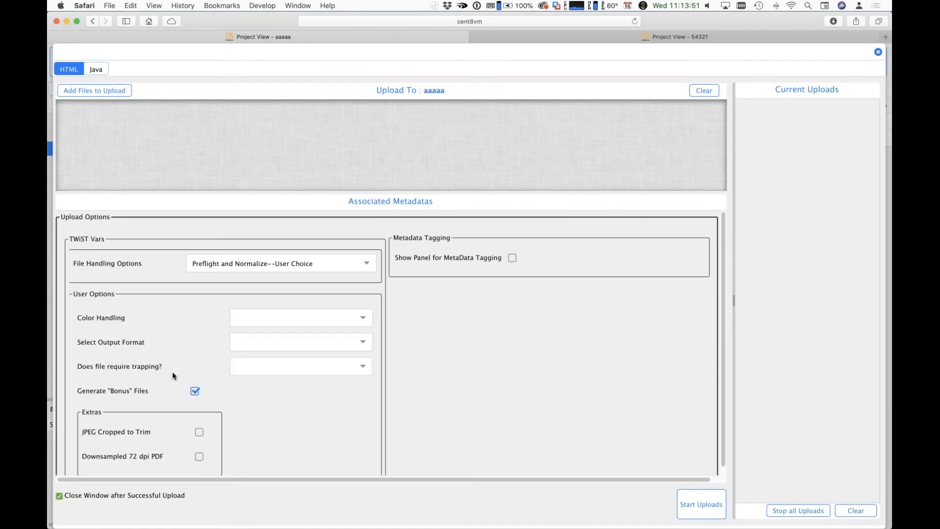
{"action": "scroll", "coordinate": [172, 376], "scroll_direction": "down", "scroll_amount": 1}
{"action": "scroll", "coordinate": [329, 399], "scroll_direction": "up", "scroll_amount": 1}
{"action": "scroll", "coordinate": [322, 240], "scroll_direction": "down", "scroll_amount": 1}
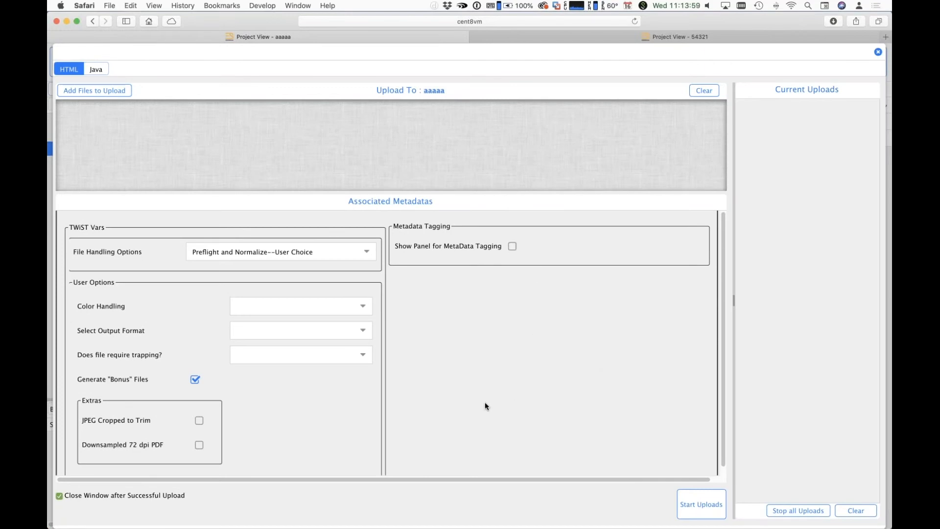
{"action": "scroll", "coordinate": [484, 402], "scroll_direction": "down", "scroll_amount": 1}
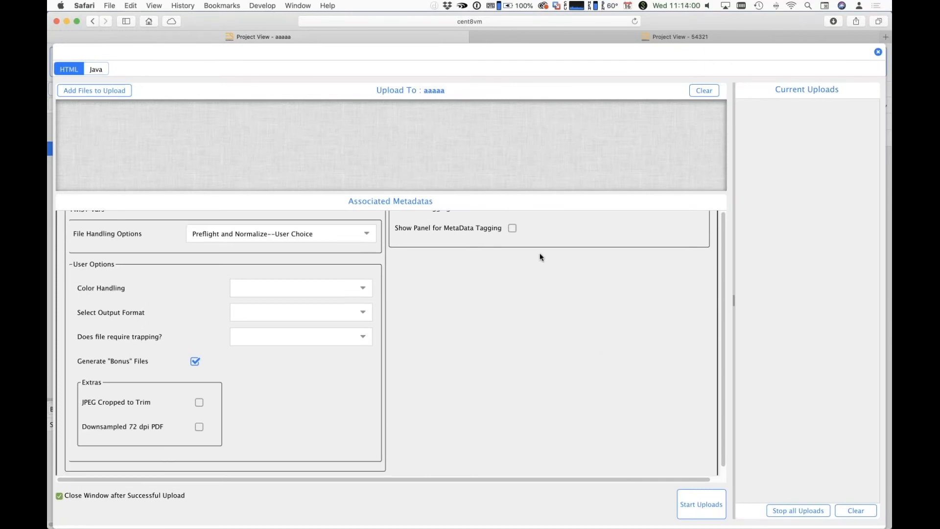
Step: Enable Show Panel for MetaData Tagging, review the Order fields and close the upload window without uploading
{"action": "left_click", "coordinate": [512, 228]}
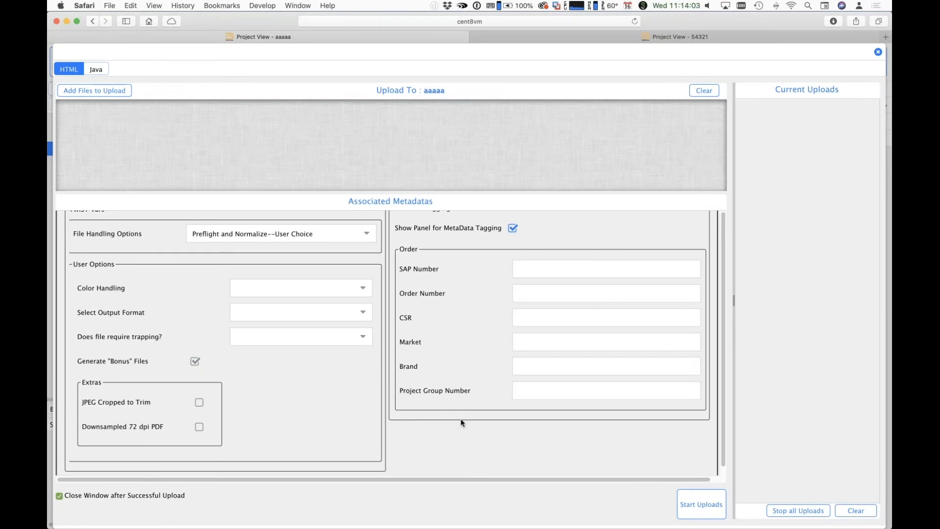
{"action": "scroll", "coordinate": [462, 422], "scroll_direction": "up", "scroll_amount": 2}
{"action": "scroll", "coordinate": [462, 423], "scroll_direction": "down", "scroll_amount": 1}
{"action": "left_click", "coordinate": [567, 279]}
{"action": "left_click", "coordinate": [563, 297]}
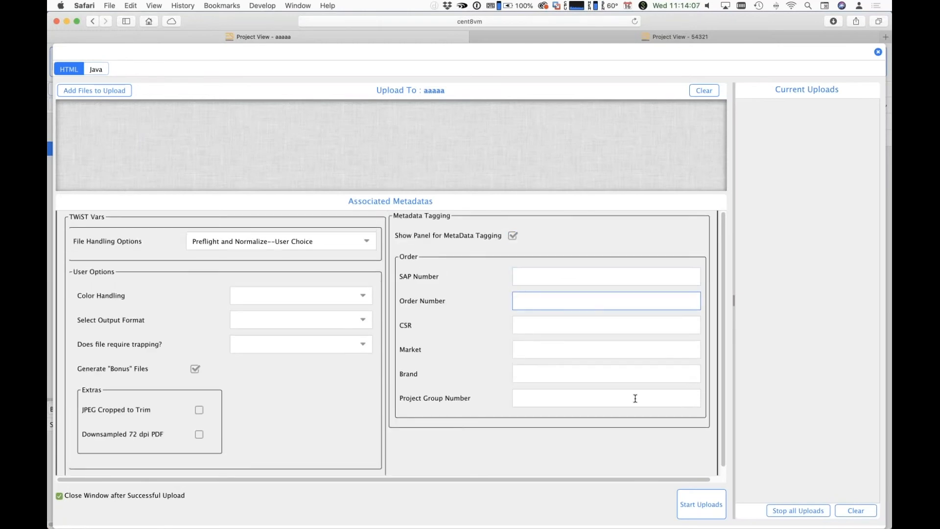
{"action": "scroll", "coordinate": [636, 399], "scroll_direction": "down", "scroll_amount": 1}
{"action": "scroll", "coordinate": [390, 343], "scroll_direction": "up", "scroll_amount": 2}
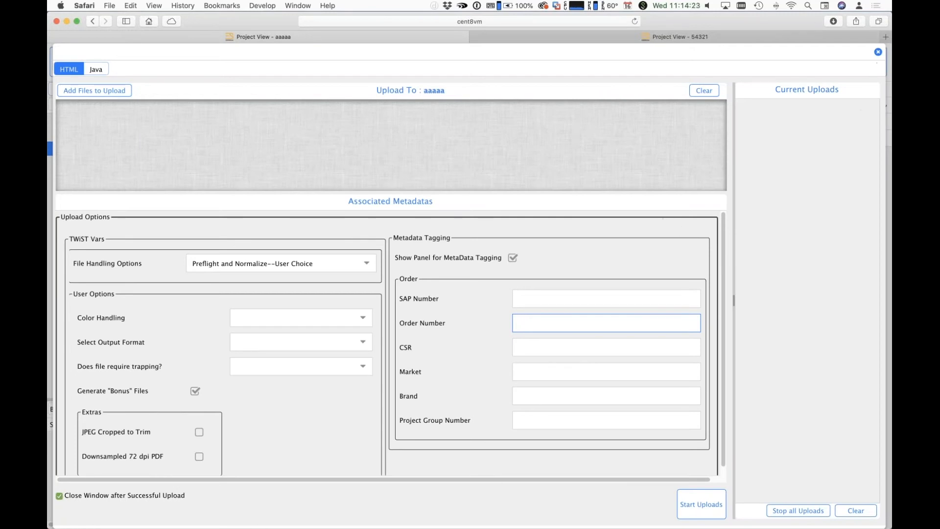
{"action": "left_click", "coordinate": [879, 53]}
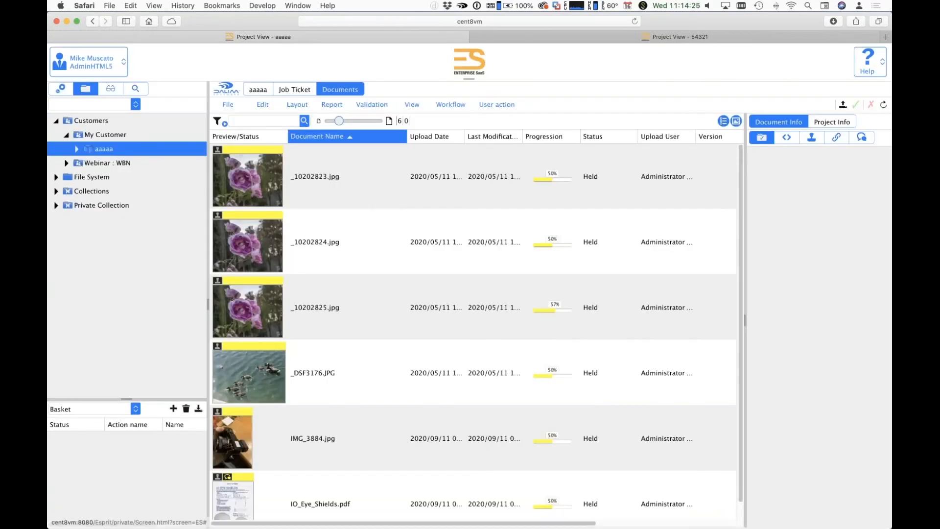
Step: Create and save a global Metadata job ticket layout named "build it" with the Upload metadata template enabled
{"action": "left_click", "coordinate": [61, 89]}
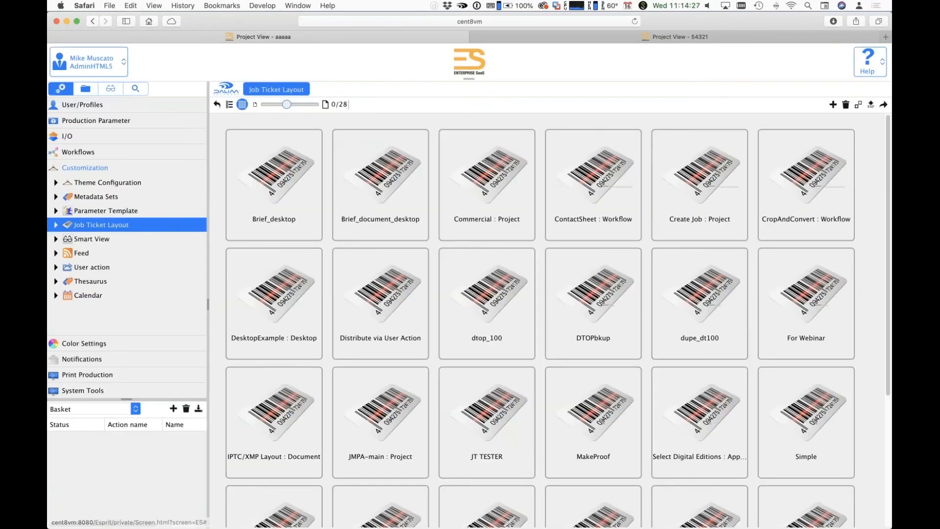
{"action": "left_click", "coordinate": [55, 225]}
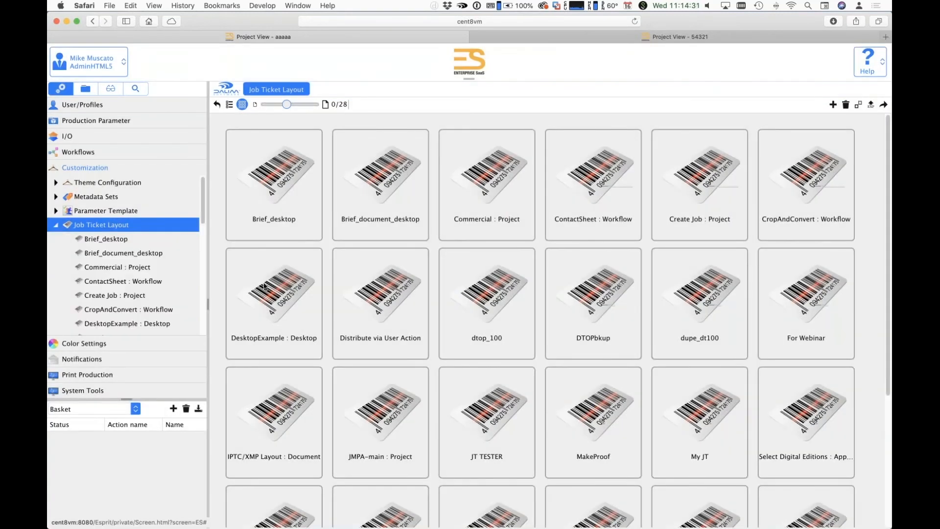
{"action": "left_click", "coordinate": [833, 104]}
{"action": "left_click", "coordinate": [812, 124]}
{"action": "type", "text": "build it"}
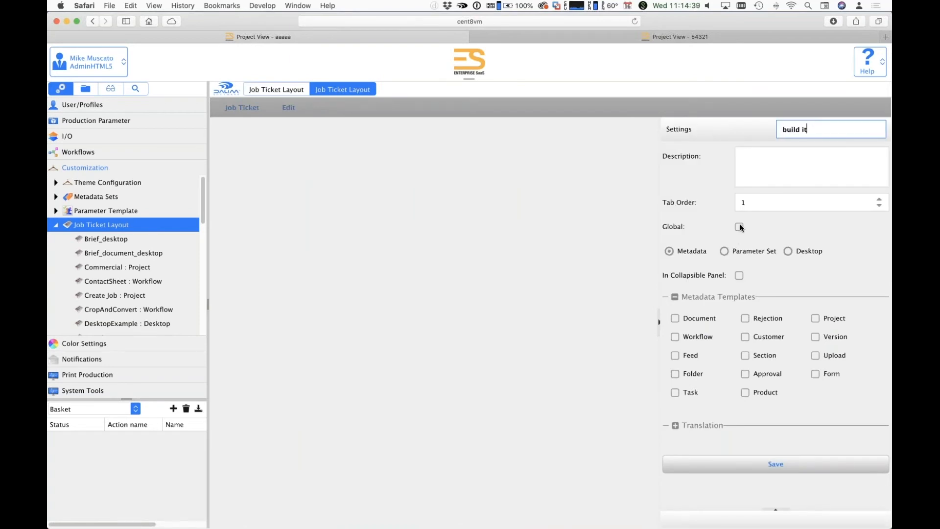
{"action": "left_click", "coordinate": [740, 228]}
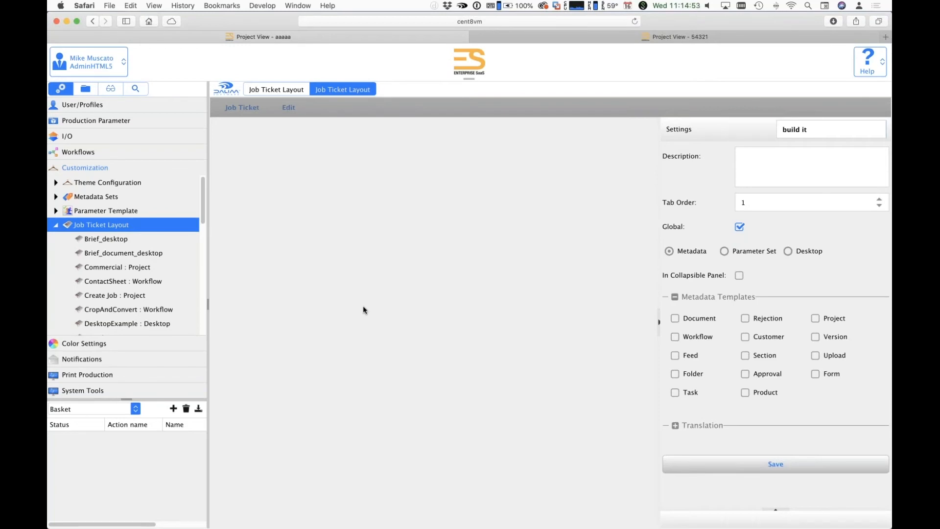
{"action": "left_click", "coordinate": [815, 356]}
{"action": "left_click", "coordinate": [772, 469]}
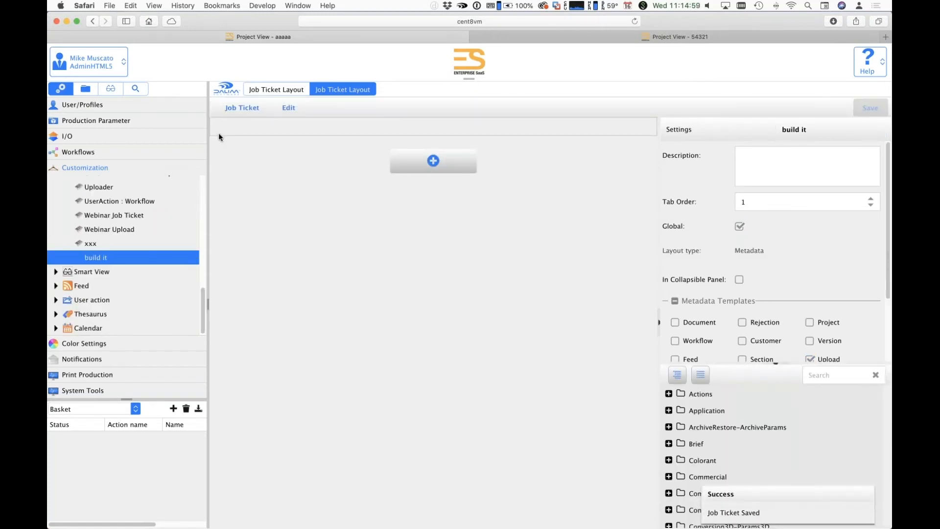
Step: Name the layout's first container "Upload Options" and set its type to Horizontal
{"action": "left_click", "coordinate": [246, 230]}
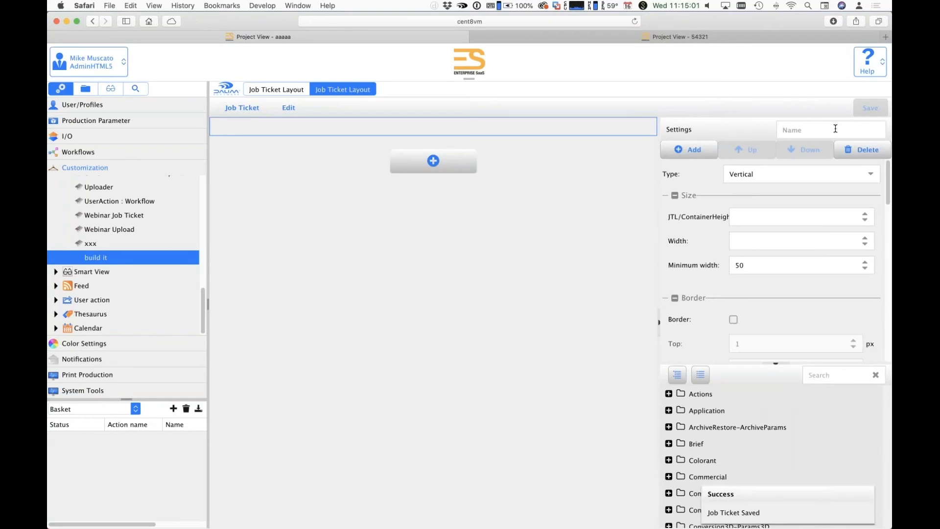
{"action": "type", "text": "Up"}
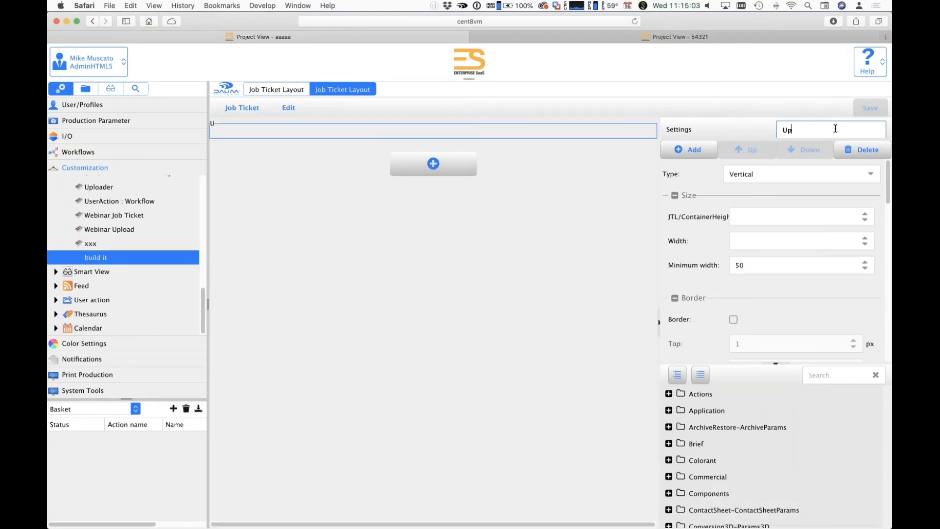
{"action": "type", "text": "load Options"}
{"action": "left_click", "coordinate": [553, 255]}
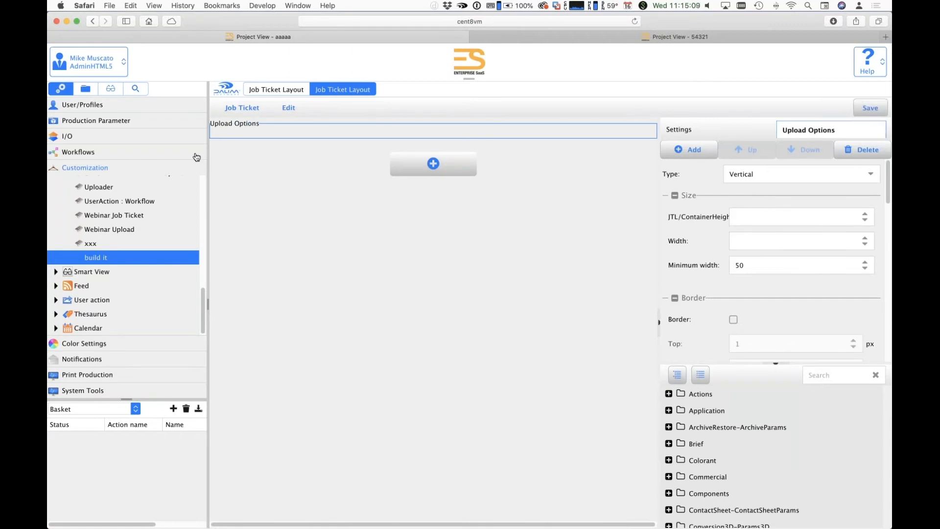
{"action": "left_click", "coordinate": [245, 137]}
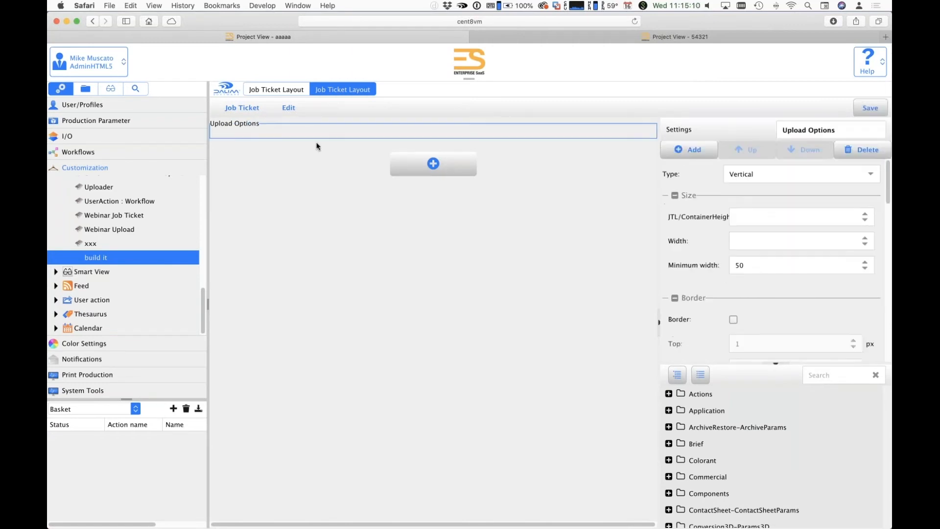
{"action": "left_click", "coordinate": [867, 174]}
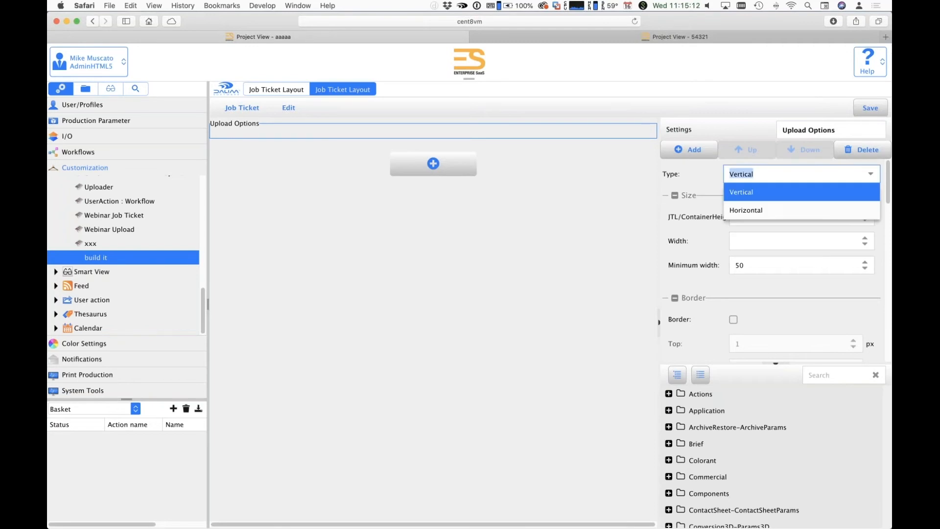
{"action": "left_click", "coordinate": [780, 211]}
{"action": "left_click", "coordinate": [535, 253]}
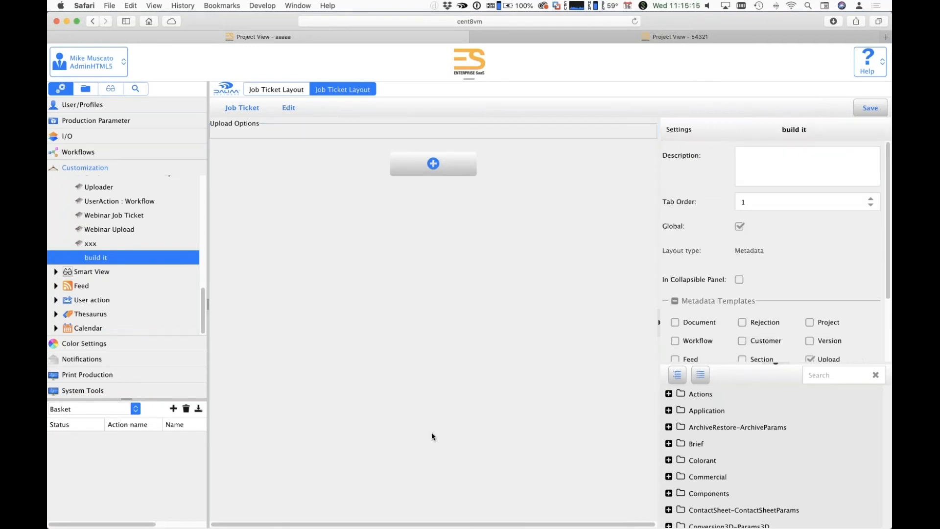
{"action": "left_click", "coordinate": [272, 137]}
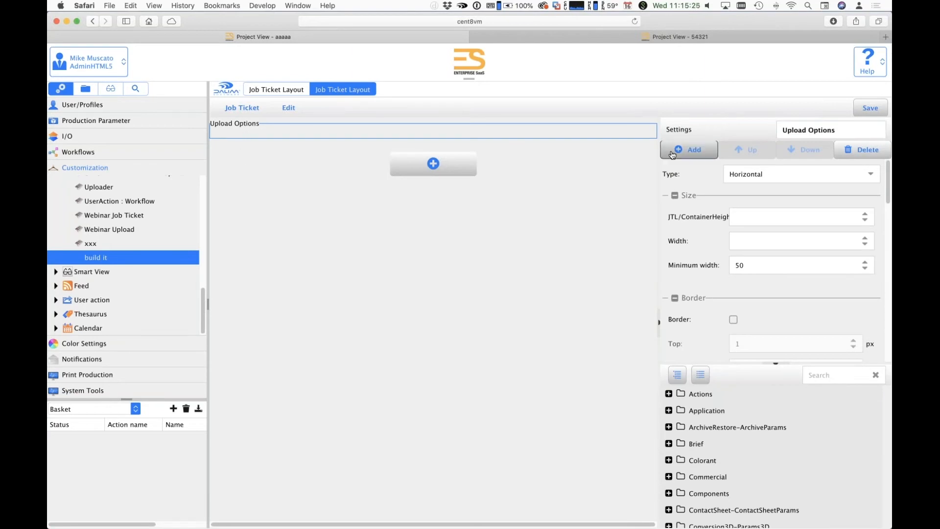
{"action": "left_click", "coordinate": [433, 166]}
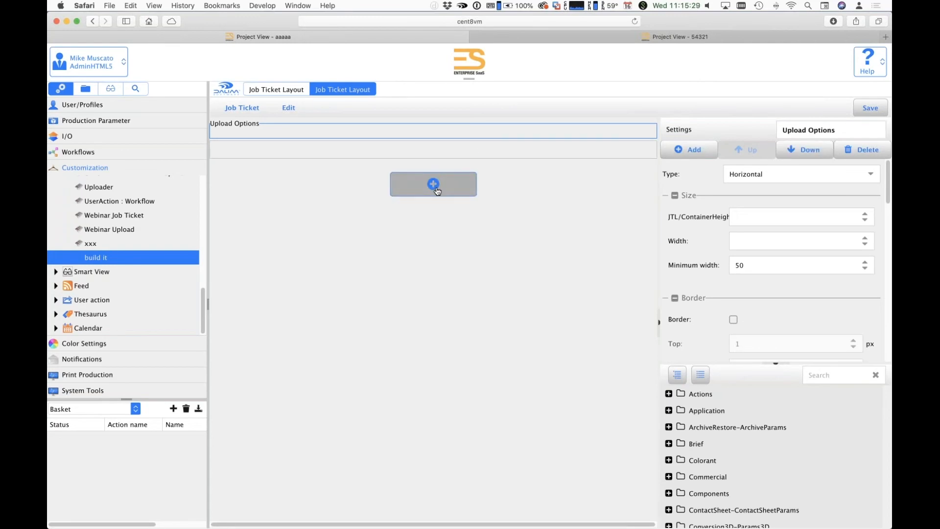
{"action": "left_click", "coordinate": [435, 186]}
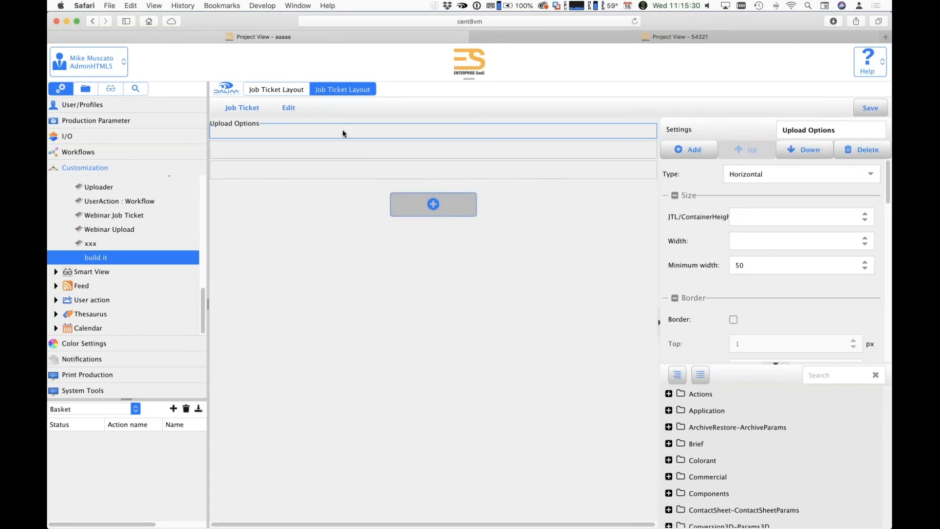
{"action": "left_click", "coordinate": [341, 177]}
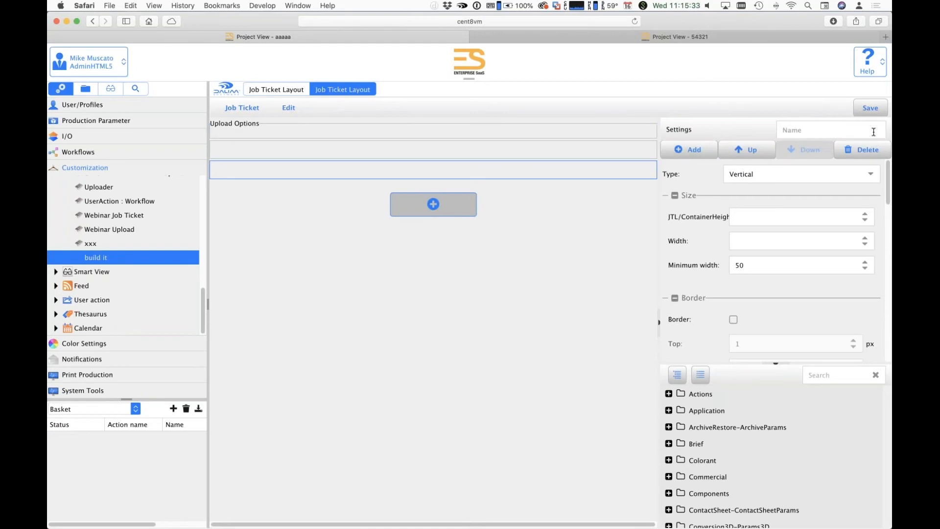
{"action": "left_click", "coordinate": [865, 149]}
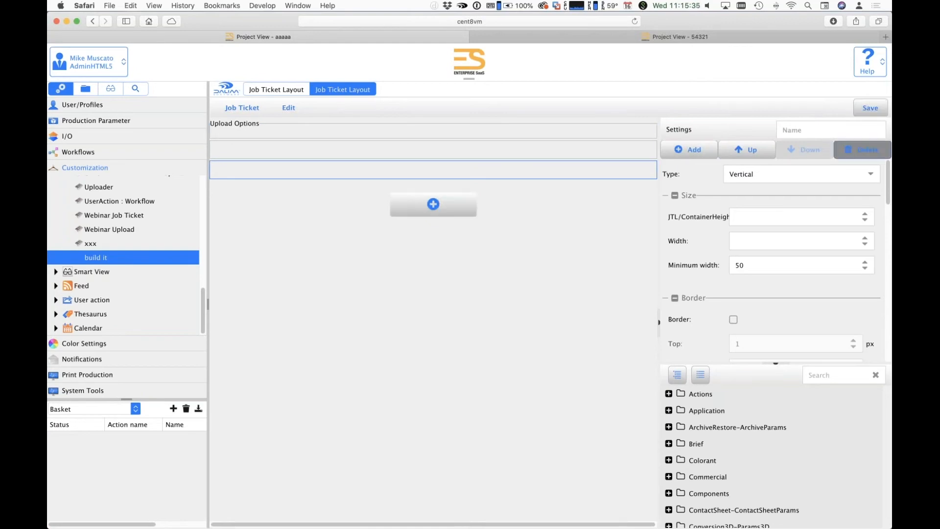
{"action": "left_click", "coordinate": [474, 157]}
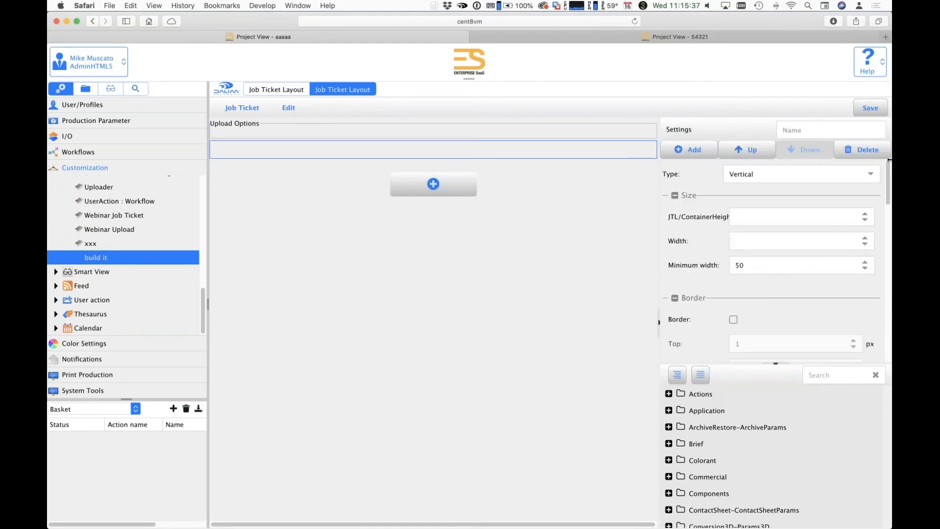
Step: Add two nested containers side by side inside the Upload Options container
{"action": "left_click", "coordinate": [348, 136]}
{"action": "left_click", "coordinate": [698, 152]}
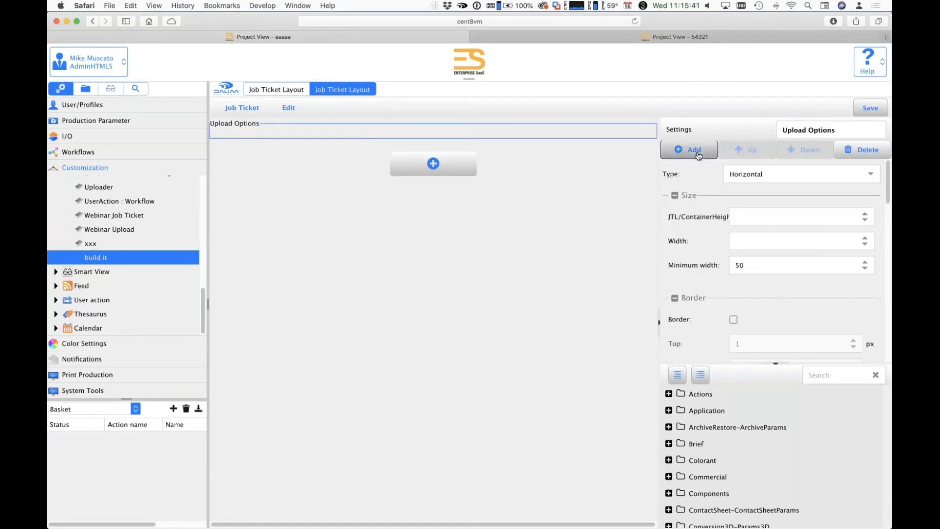
{"action": "left_click", "coordinate": [699, 152]}
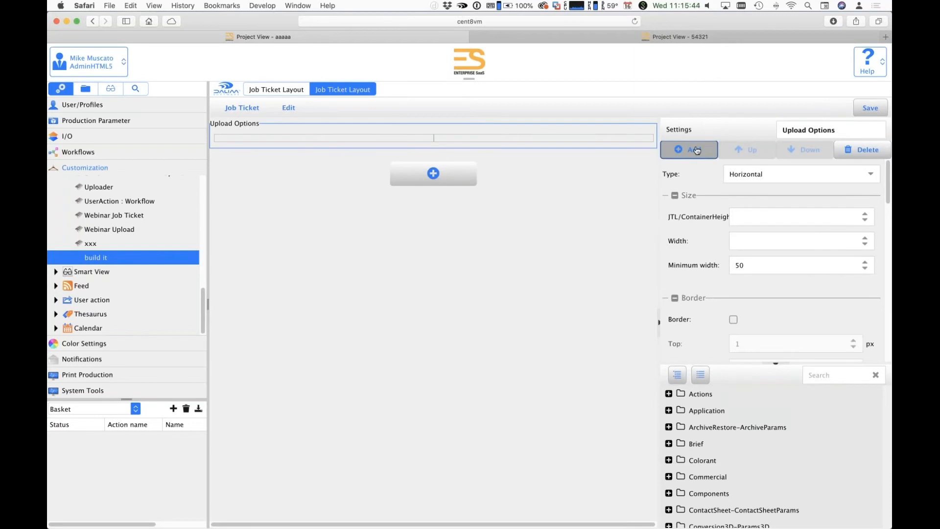
Step: Add two containers inside the left nested container of Upload Options and name that parent container "Twist Vars"
{"action": "left_click", "coordinate": [280, 138]}
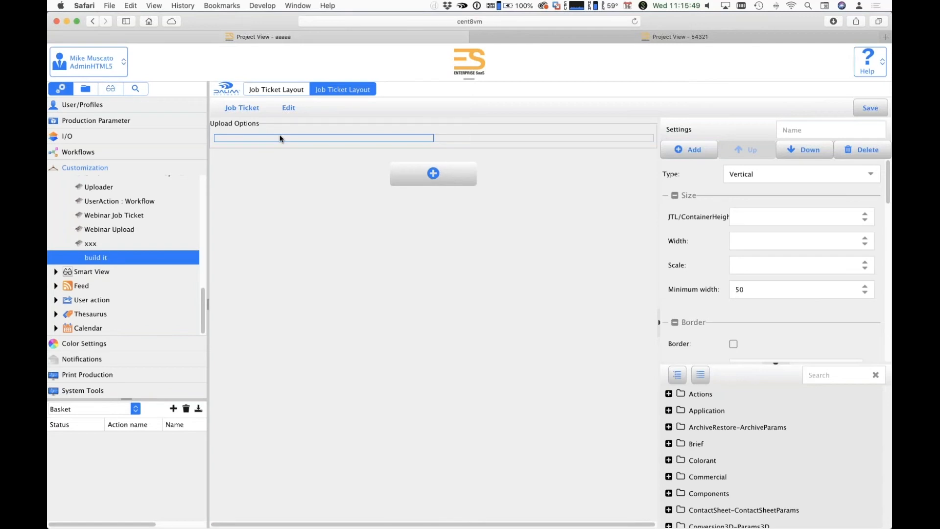
{"action": "left_click", "coordinate": [691, 149]}
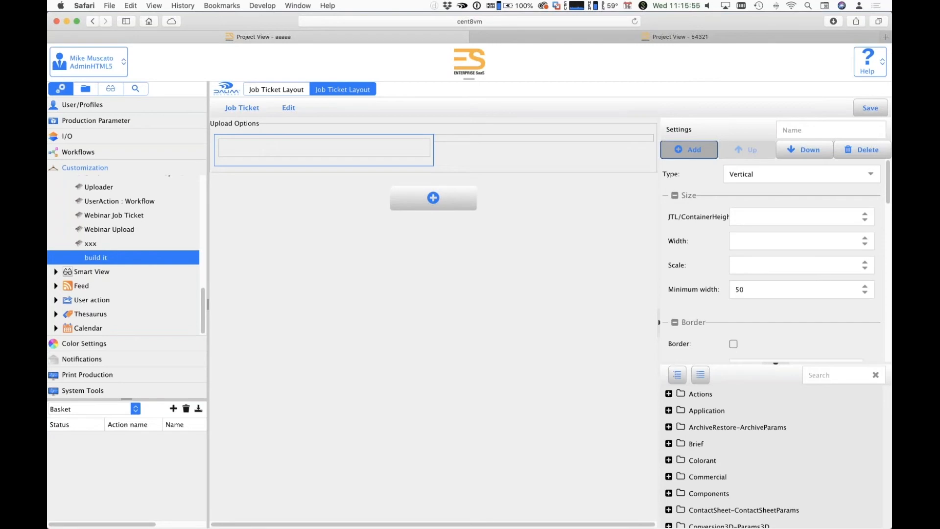
{"action": "left_click", "coordinate": [690, 150]}
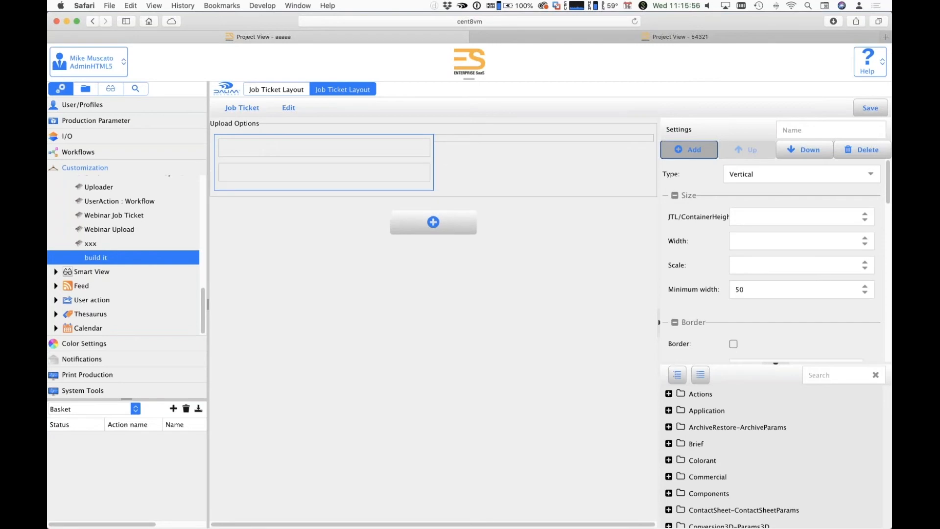
{"action": "left_click", "coordinate": [247, 141]}
{"action": "left_click", "coordinate": [788, 129]}
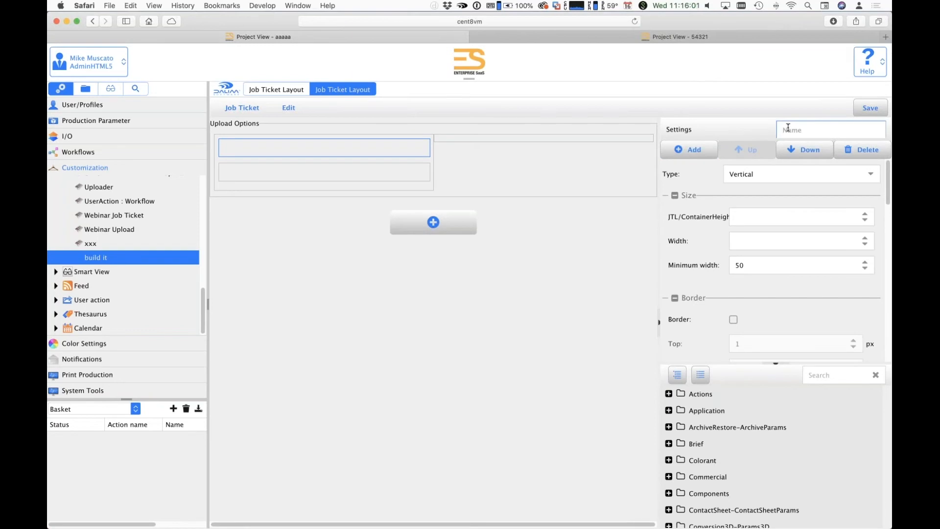
{"action": "left_click", "coordinate": [245, 137]}
{"action": "type", "text": "Twist Vars"}
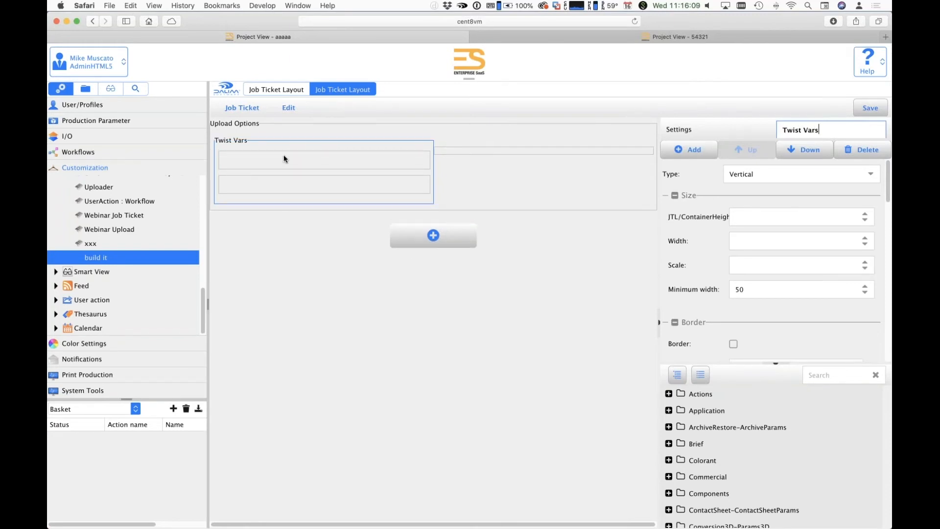
Step: Name the upper container inside Twist Vars "File Handling"
{"action": "left_click", "coordinate": [267, 156]}
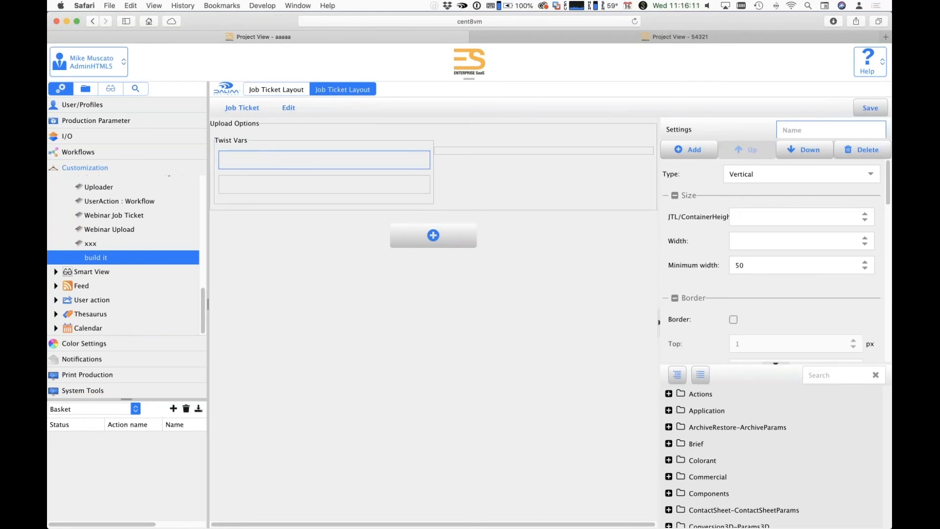
{"action": "left_click", "coordinate": [850, 134]}
{"action": "type", "text": "File H"}
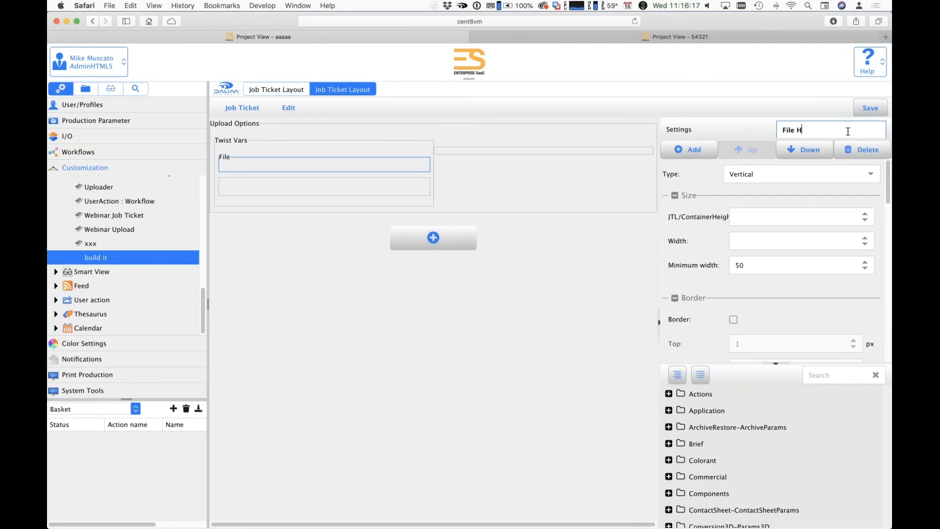
{"action": "type", "text": "andling"}
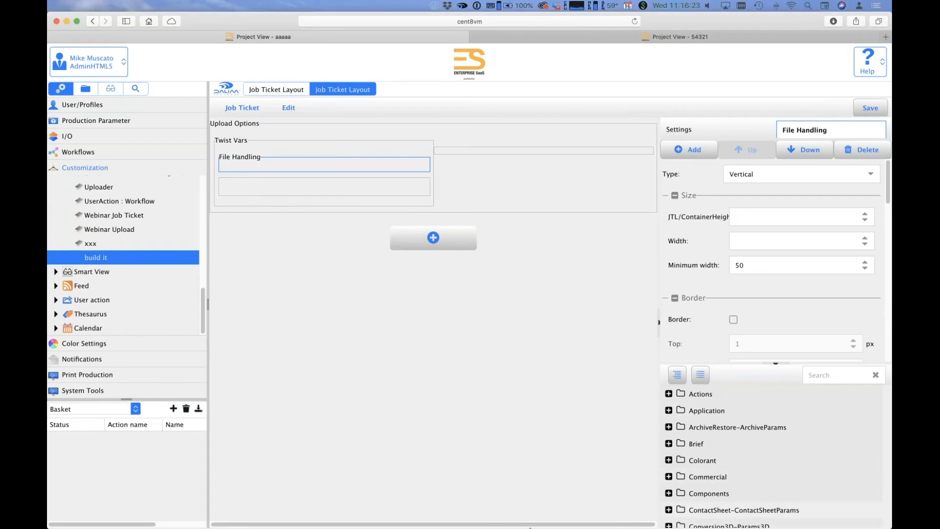
Step: Search the metadata fields for "twist" and place File Handling Options in the File Handling container
{"action": "left_click", "coordinate": [820, 377]}
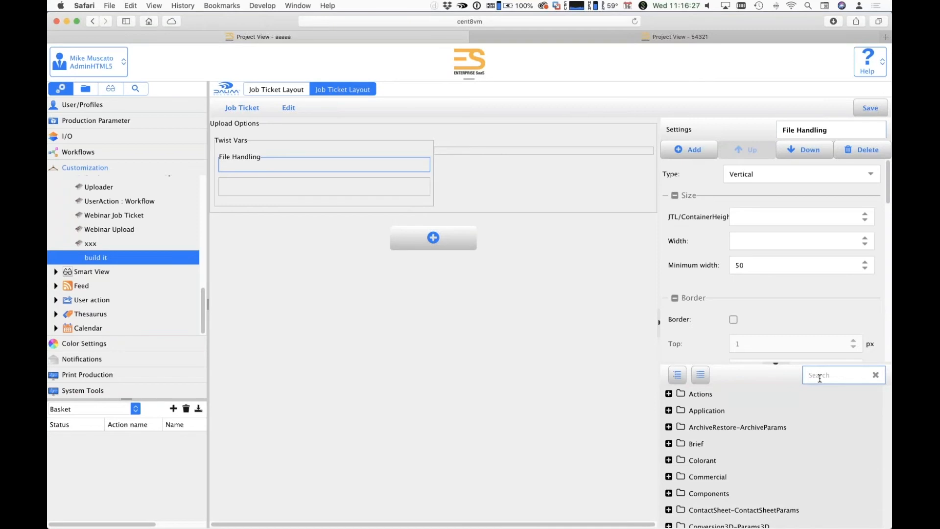
{"action": "scroll", "coordinate": [803, 468], "scroll_direction": "down", "scroll_amount": 10}
{"action": "scroll", "coordinate": [800, 455], "scroll_direction": "up", "scroll_amount": 10}
{"action": "type", "text": "twist"}
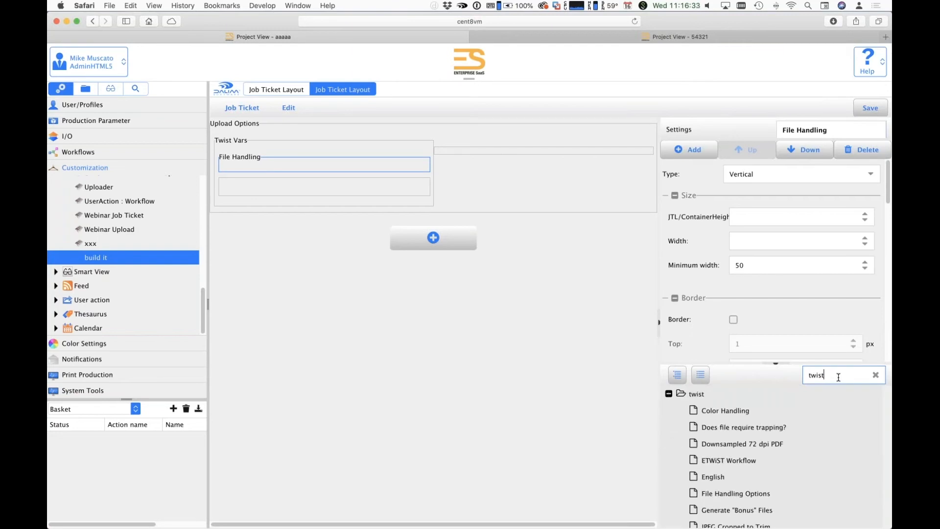
{"action": "scroll", "coordinate": [767, 474], "scroll_direction": "down", "scroll_amount": 2}
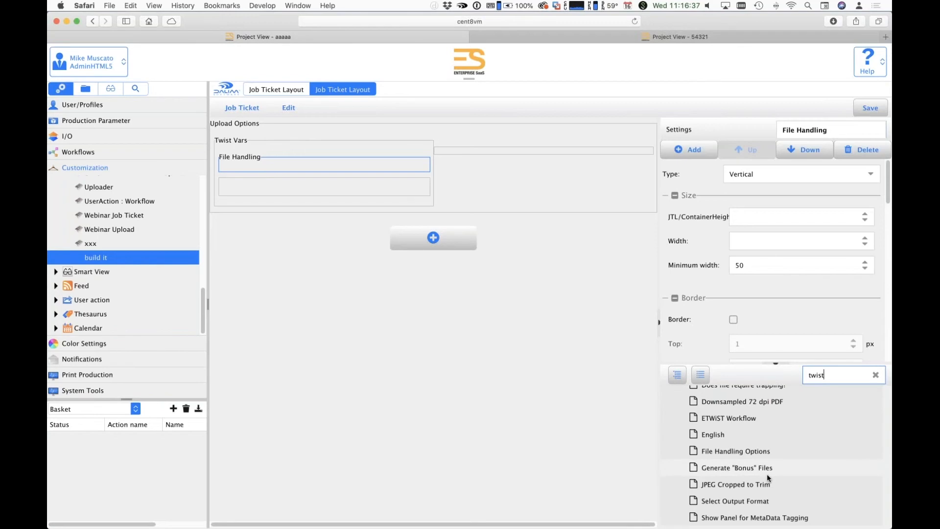
{"action": "scroll", "coordinate": [767, 474], "scroll_direction": "up", "scroll_amount": 2}
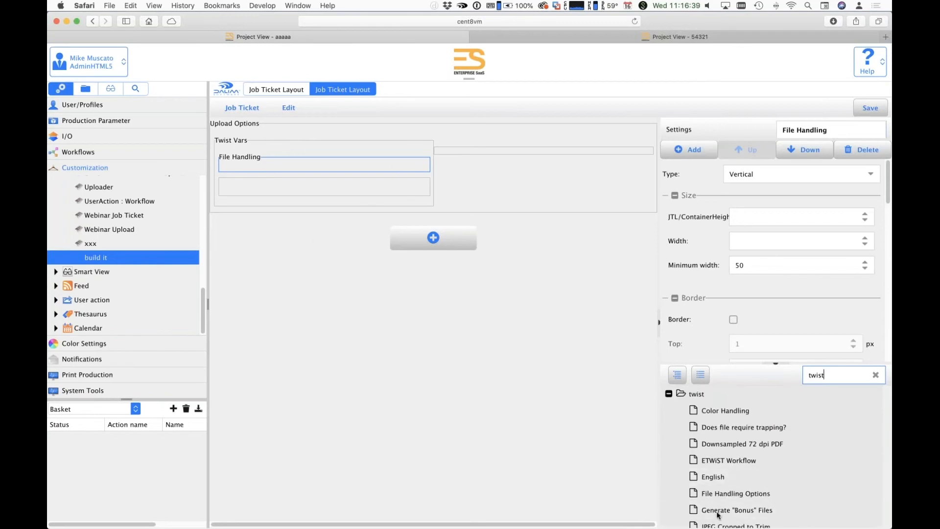
{"action": "left_click_drag", "start_coordinate": [731, 492], "coordinate": [266, 165]}
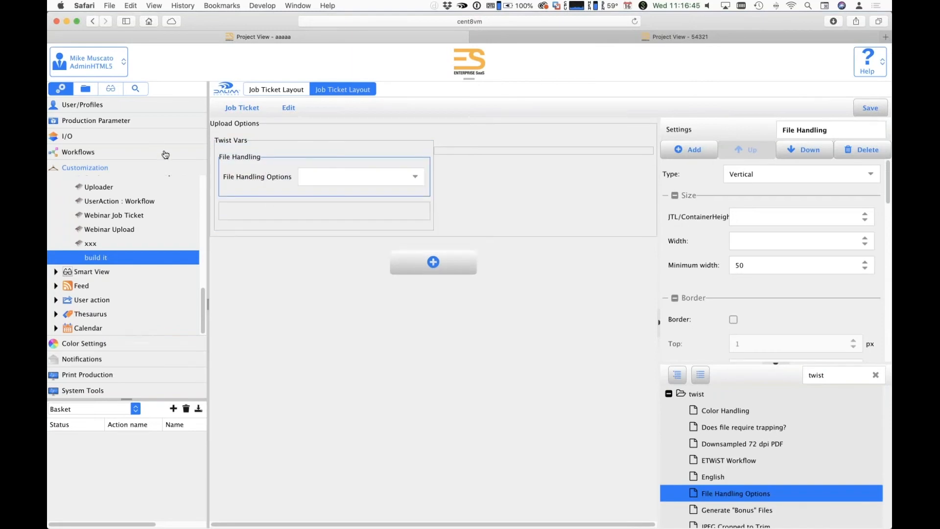
Step: Name the lower container inside Twist Vars "User Options"
{"action": "left_click", "coordinate": [244, 205]}
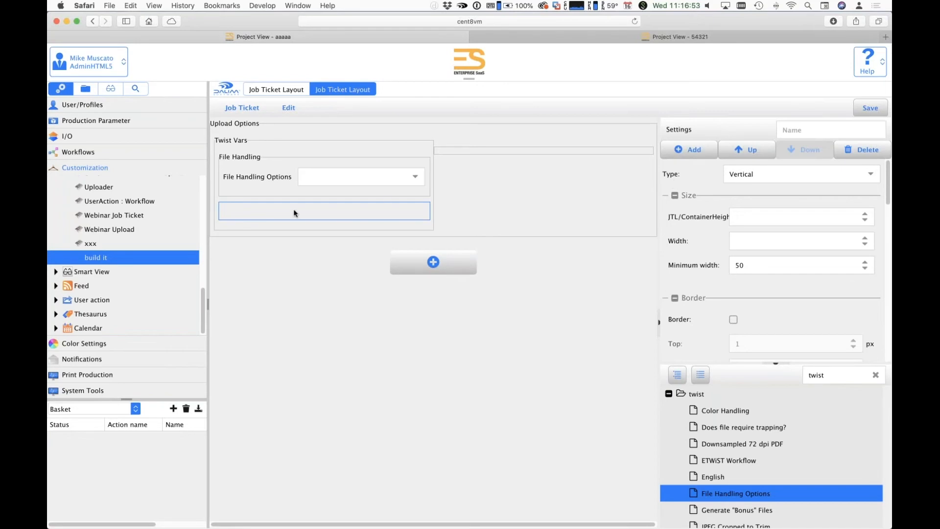
{"action": "left_click", "coordinate": [794, 128]}
{"action": "type", "text": "User Top"}
{"action": "key", "text": "BackSpace"}
{"action": "key", "text": "BackSpace"}
{"action": "key", "text": "BackSpace"}
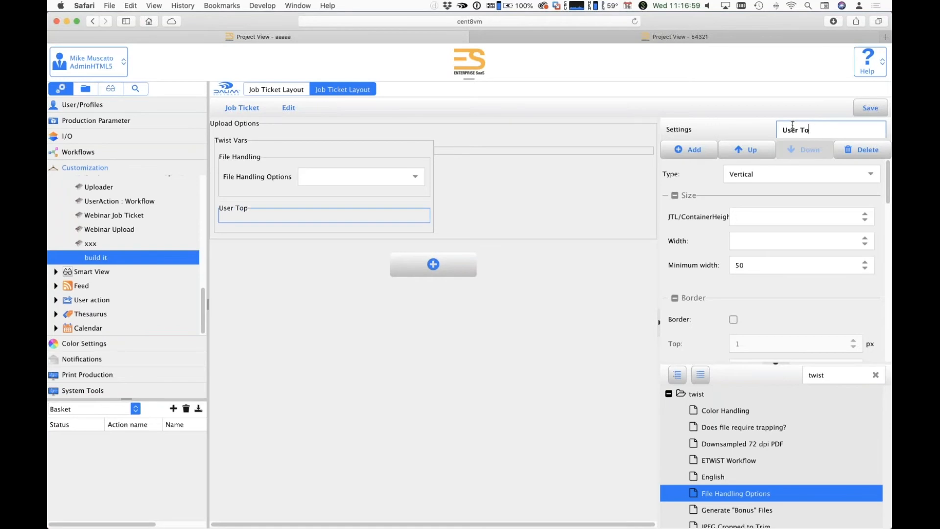
{"action": "type", "text": "Options"}
Step: Set the User Options container type to Horizontal and add two nested containers inside it
{"action": "left_click", "coordinate": [871, 174]}
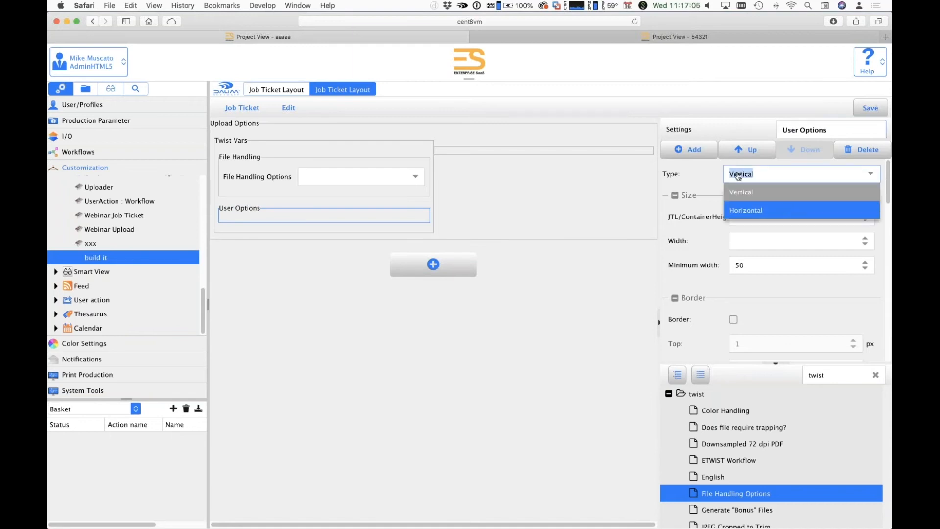
{"action": "left_click", "coordinate": [781, 206]}
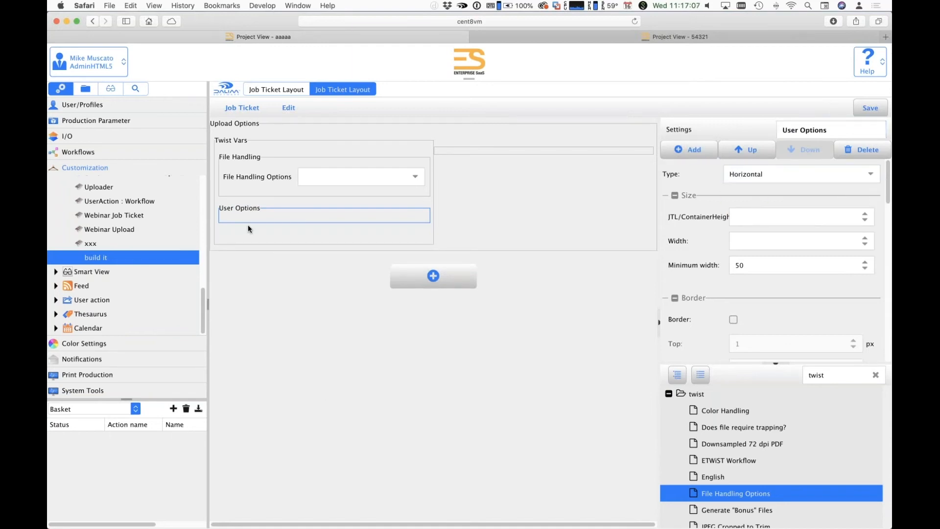
{"action": "left_click", "coordinate": [766, 149]}
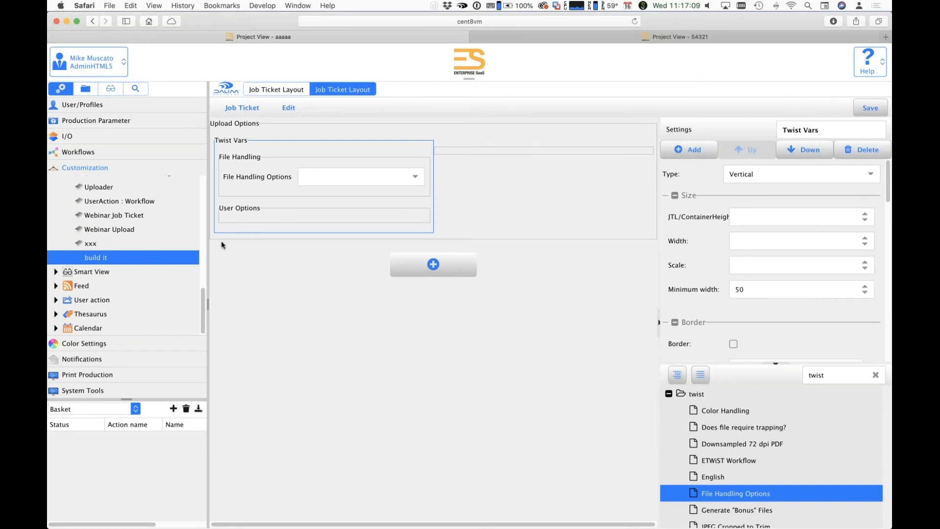
{"action": "left_click", "coordinate": [245, 224]}
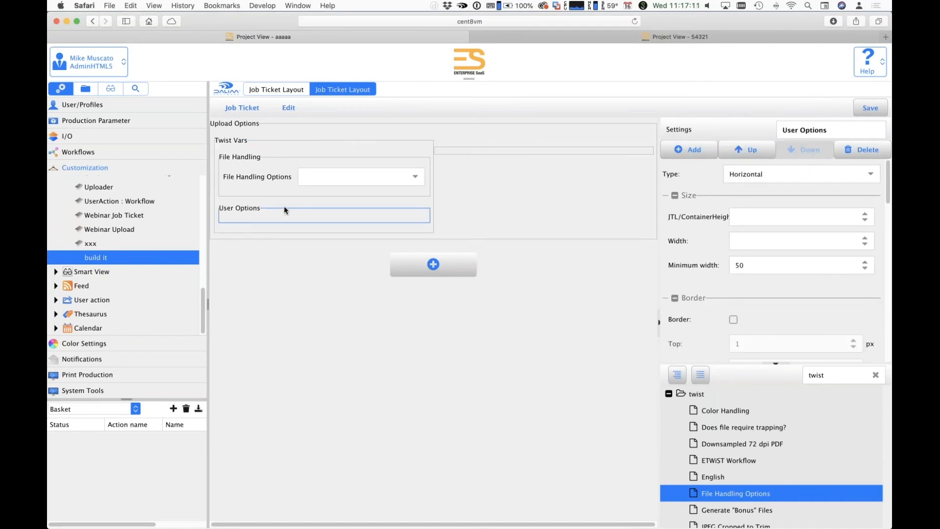
{"action": "left_click", "coordinate": [698, 155]}
{"action": "left_click", "coordinate": [698, 155]}
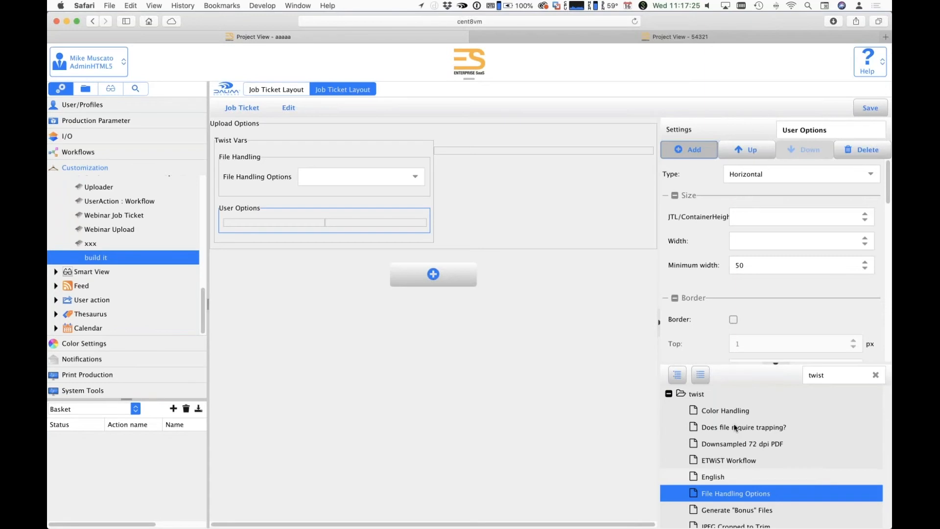
Step: Place the Color Handling metadata field in the left nested container of User Options
{"action": "left_click", "coordinate": [744, 411]}
{"action": "left_click_drag", "start_coordinate": [745, 410], "coordinate": [233, 231]}
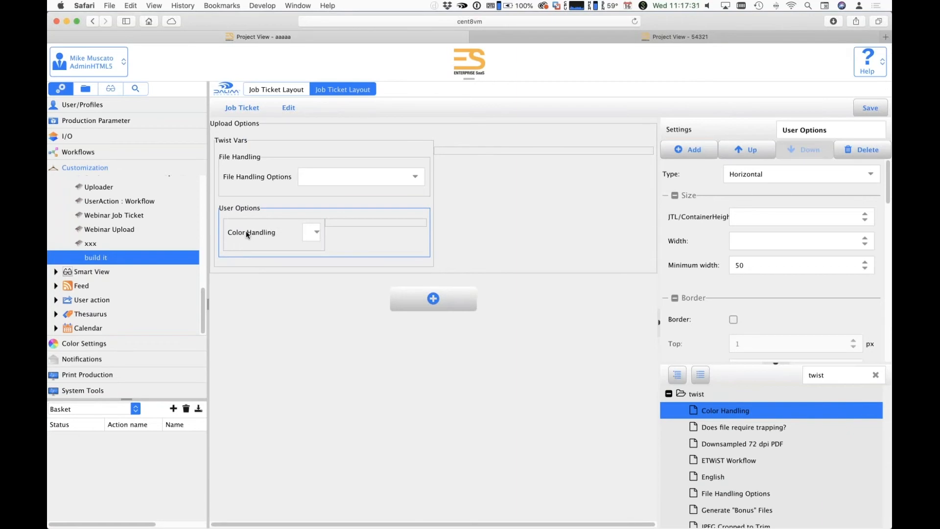
{"action": "left_click", "coordinate": [246, 231]}
Step: Try to place a second Color Handling field in the right nested container of User Options
{"action": "left_click_drag", "start_coordinate": [708, 414], "coordinate": [351, 226]}
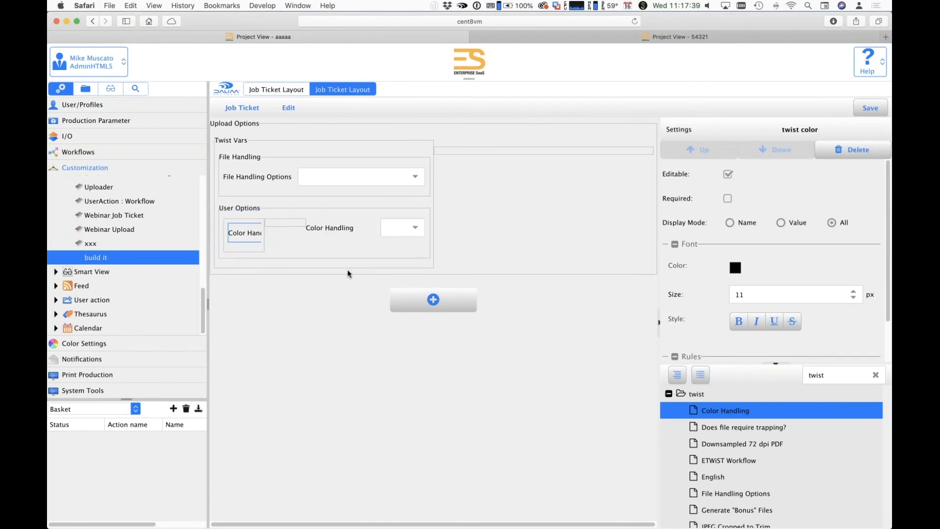
{"action": "left_click", "coordinate": [284, 226]}
{"action": "left_click_drag", "start_coordinate": [328, 227], "coordinate": [348, 220]}
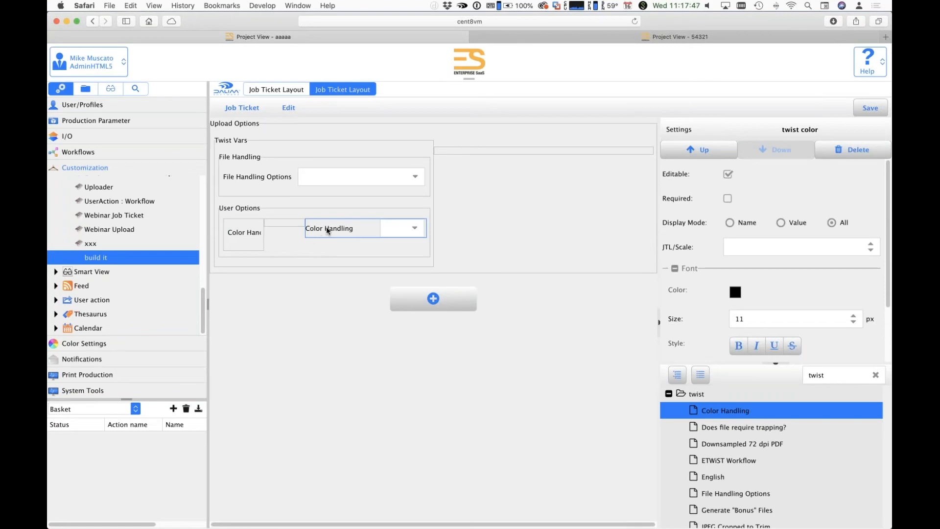
Step: Copy the stray Color Handling field into the empty nested container of User Options and delete the stray original
{"action": "left_click", "coordinate": [289, 114]}
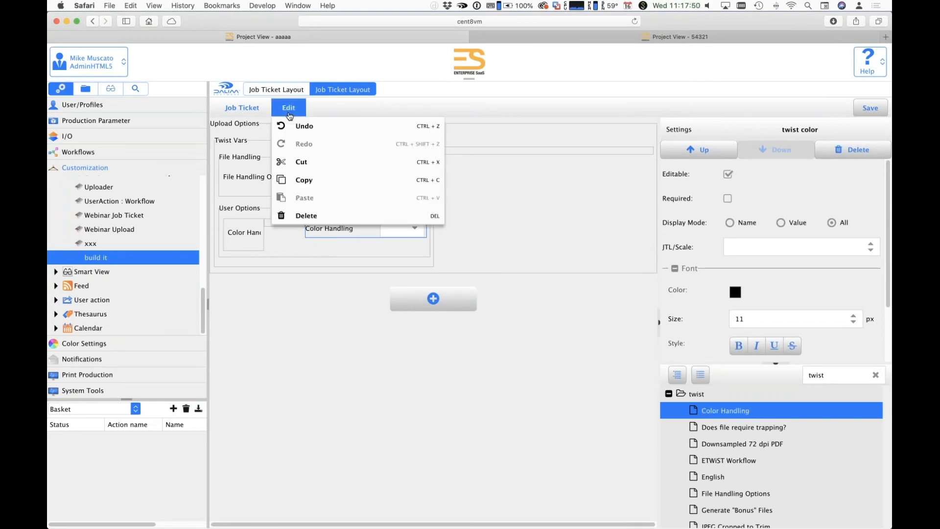
{"action": "left_click", "coordinate": [303, 180]}
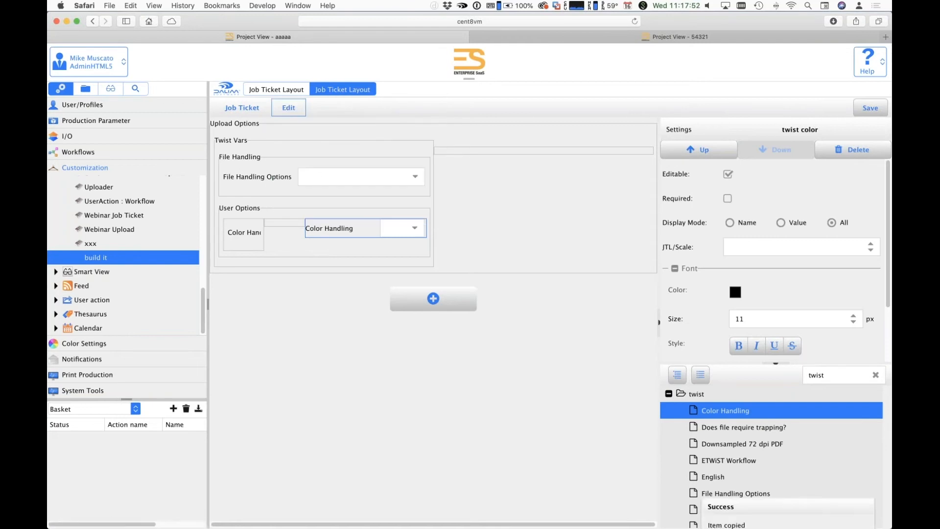
{"action": "left_click", "coordinate": [279, 225]}
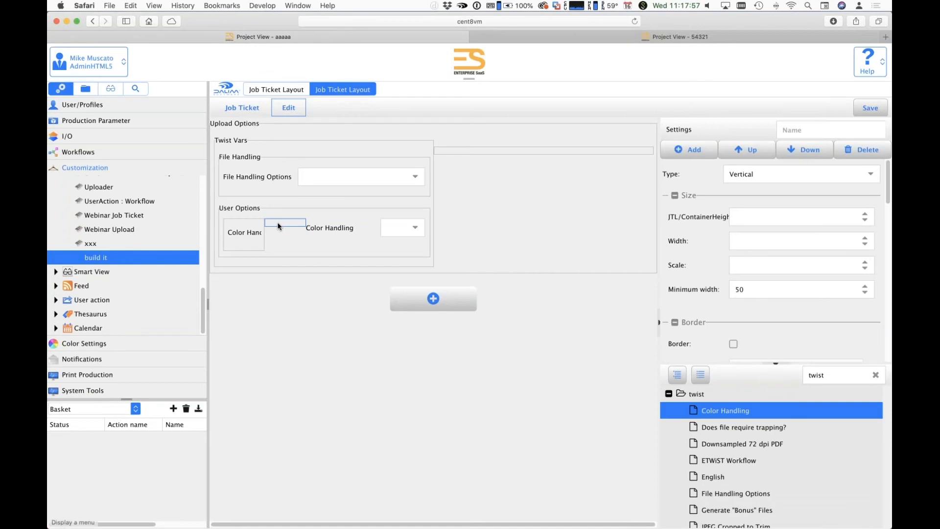
{"action": "key", "text": "super+v"}
{"action": "left_click", "coordinate": [353, 231]}
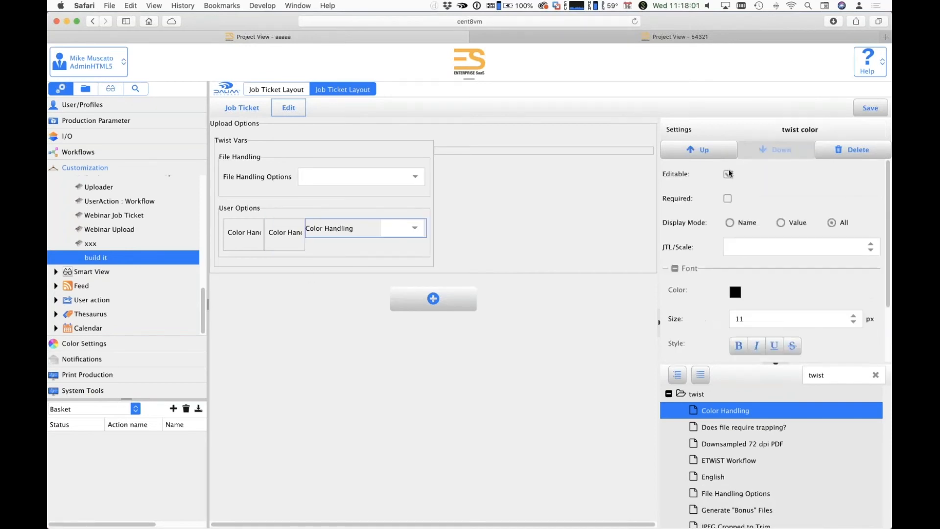
{"action": "left_click", "coordinate": [847, 152]}
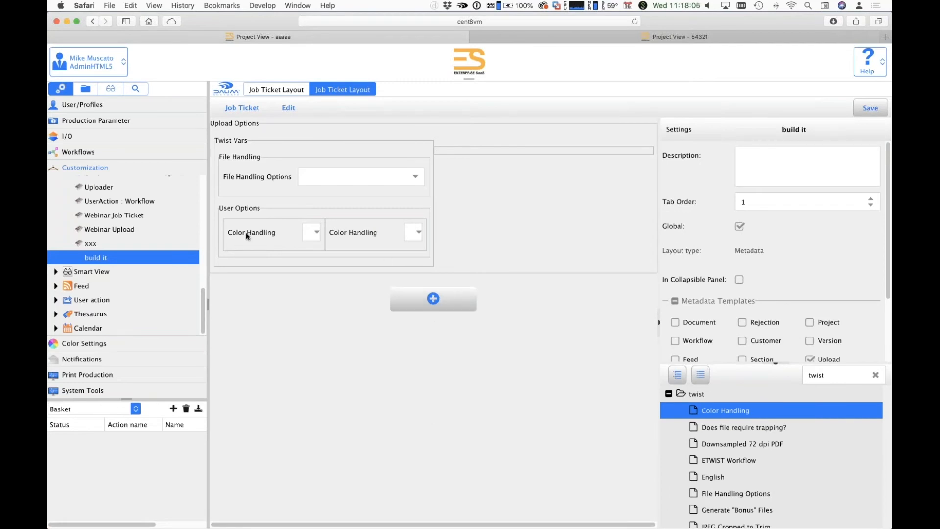
Step: Set the display mode to Name for the left Color Handling field and to Value for the right one
{"action": "left_click", "coordinate": [260, 236]}
{"action": "left_click", "coordinate": [359, 231]}
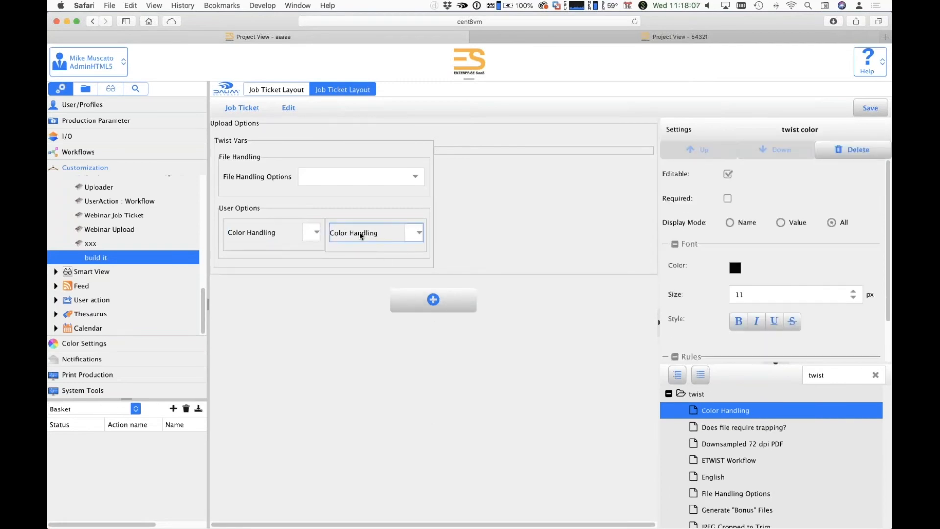
{"action": "left_click", "coordinate": [273, 236]}
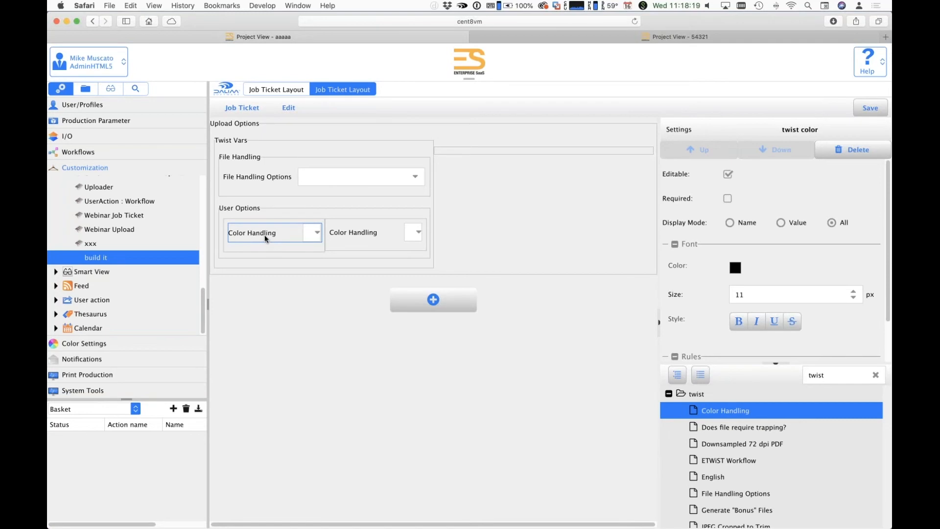
{"action": "left_click", "coordinate": [731, 223]}
{"action": "left_click", "coordinate": [782, 223]}
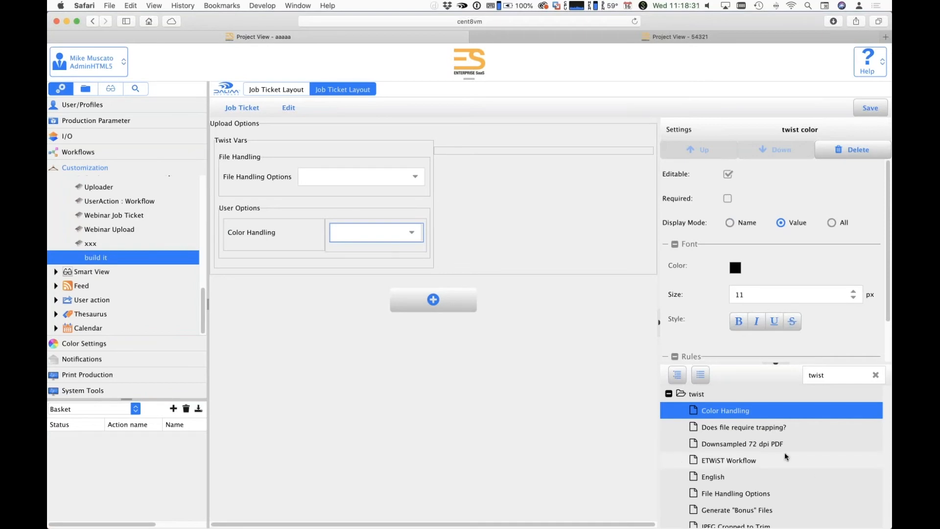
Step: Place Select Output Format below Color Handling in the left nested container and copy it into the right nested container
{"action": "scroll", "coordinate": [713, 476], "scroll_direction": "down", "scroll_amount": 2}
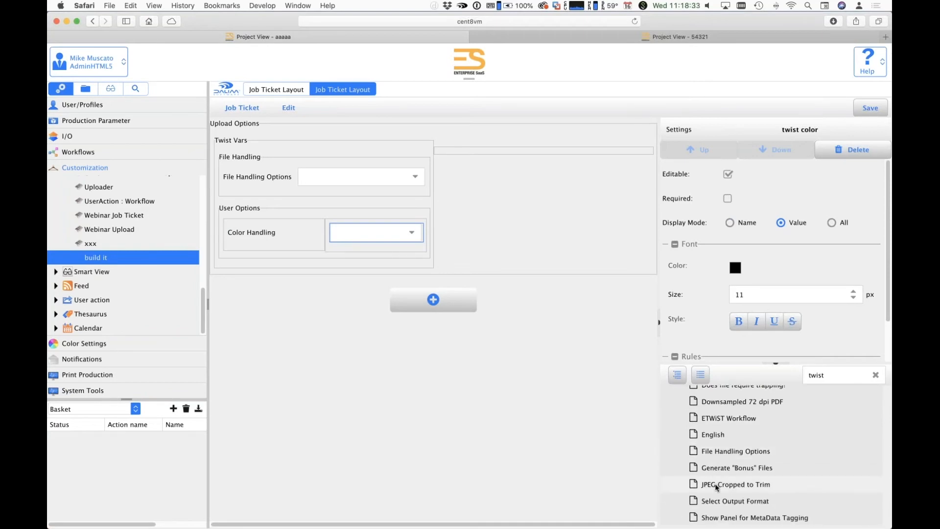
{"action": "left_click_drag", "start_coordinate": [720, 497], "coordinate": [250, 254]}
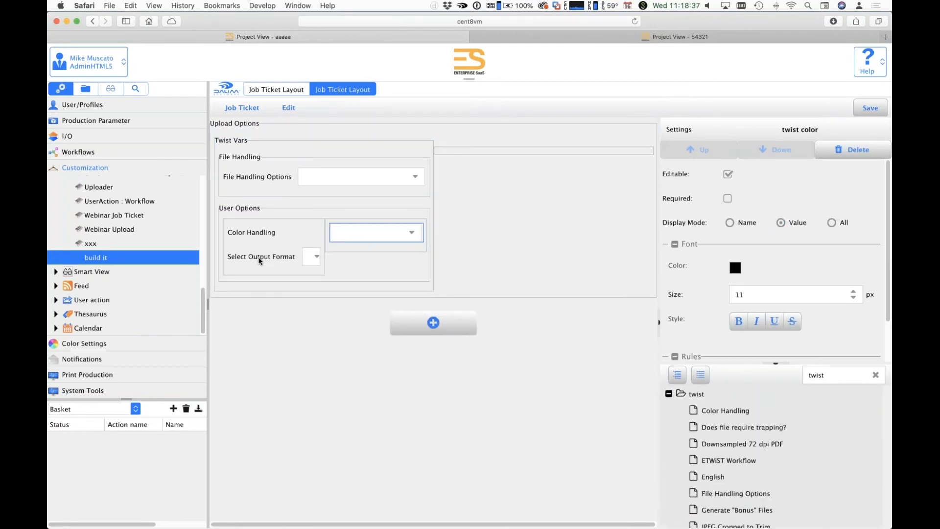
{"action": "left_click", "coordinate": [259, 257]}
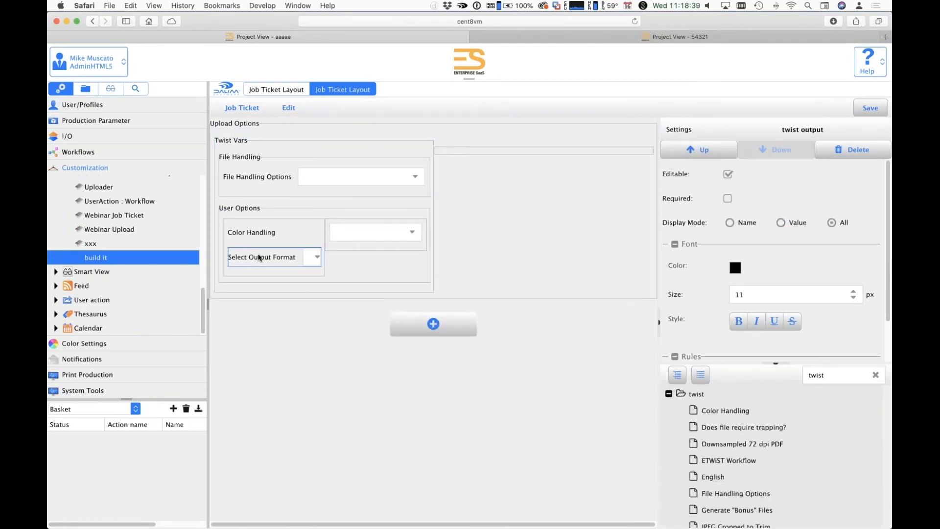
{"action": "left_click", "coordinate": [357, 249]}
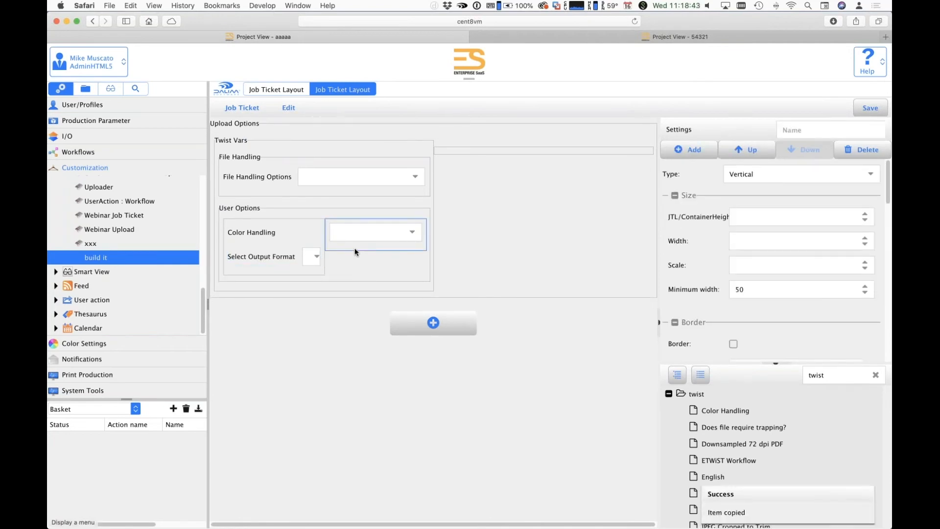
{"action": "key", "text": "super+v"}
Step: Set the display mode to Name for the left Select Output Format field and to Value for the right one
{"action": "left_click", "coordinate": [260, 260]}
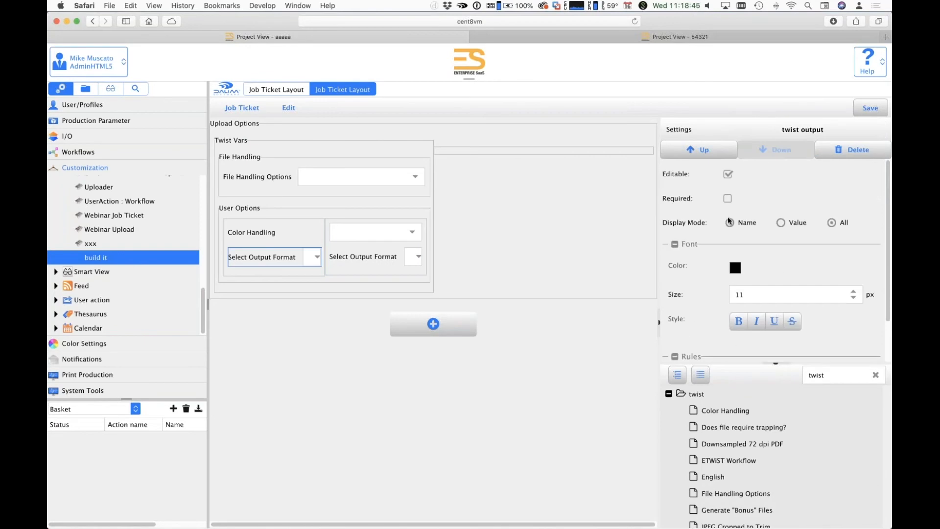
{"action": "left_click", "coordinate": [729, 223]}
{"action": "left_click", "coordinate": [343, 258]}
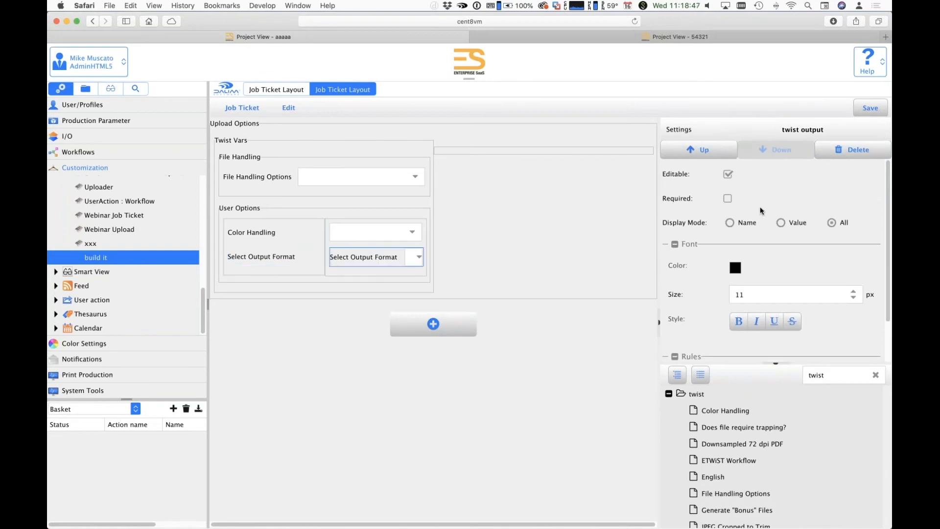
{"action": "left_click", "coordinate": [781, 223]}
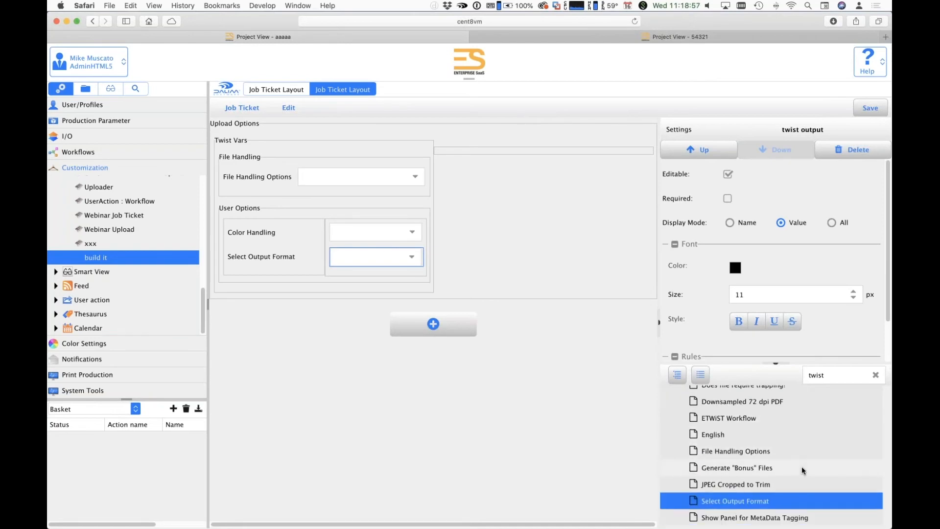
Step: Place the "Does file require trapping?" field below Select Output Format in the left nested container of User Options
{"action": "scroll", "coordinate": [779, 451], "scroll_direction": "up", "scroll_amount": 2}
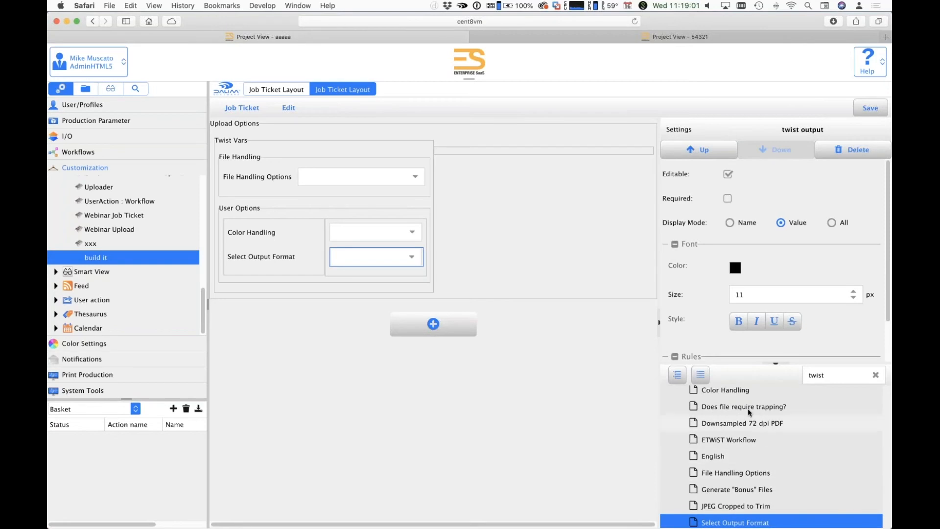
{"action": "left_click_drag", "start_coordinate": [750, 411], "coordinate": [255, 281]}
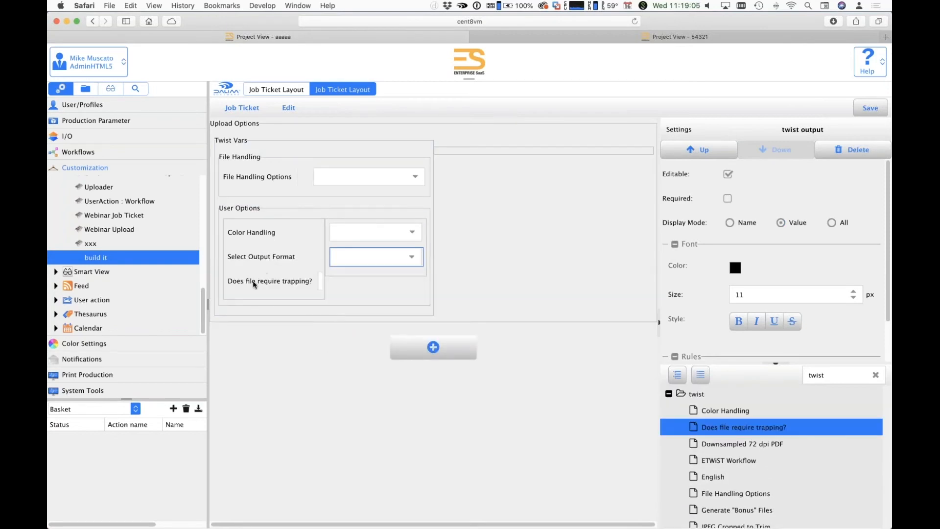
{"action": "left_click", "coordinate": [256, 282]}
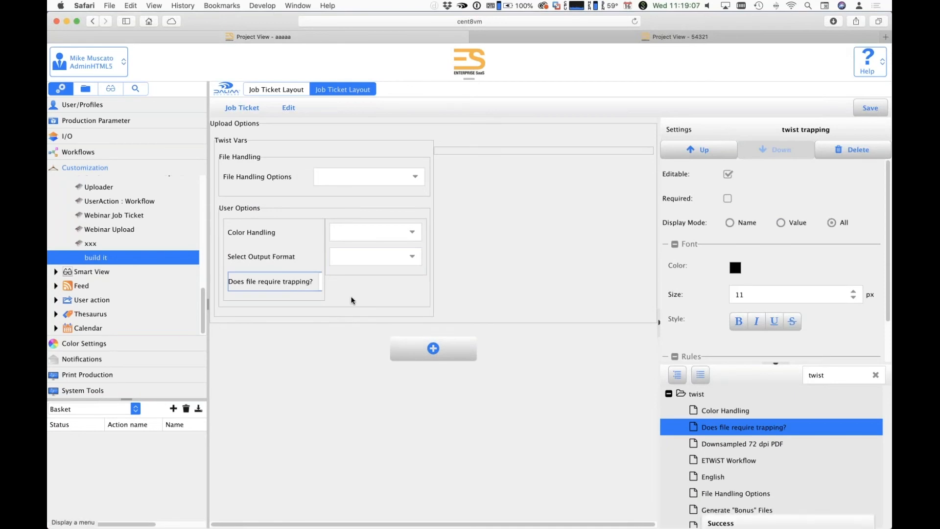
Step: Try to copy the "Does file require trapping?" field into the right nested container of User Options
{"action": "left_click", "coordinate": [371, 275]}
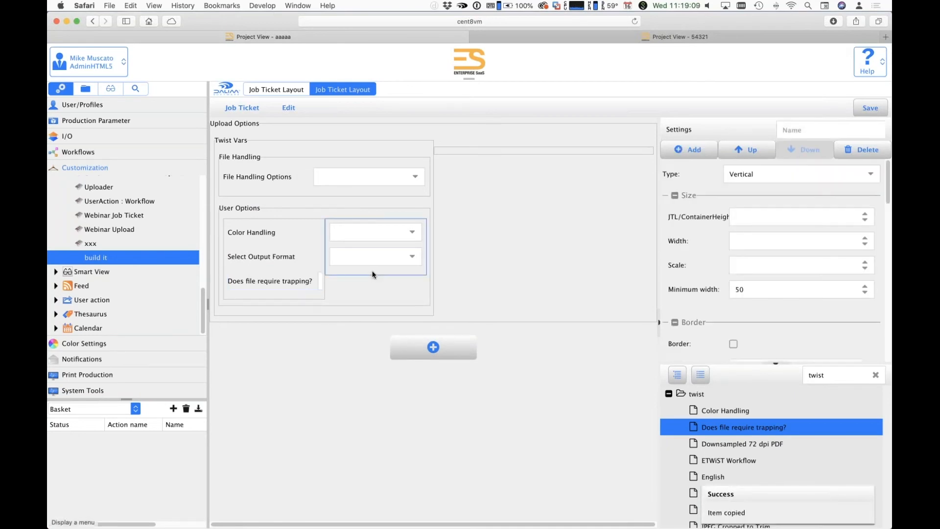
{"action": "left_click", "coordinate": [294, 289]}
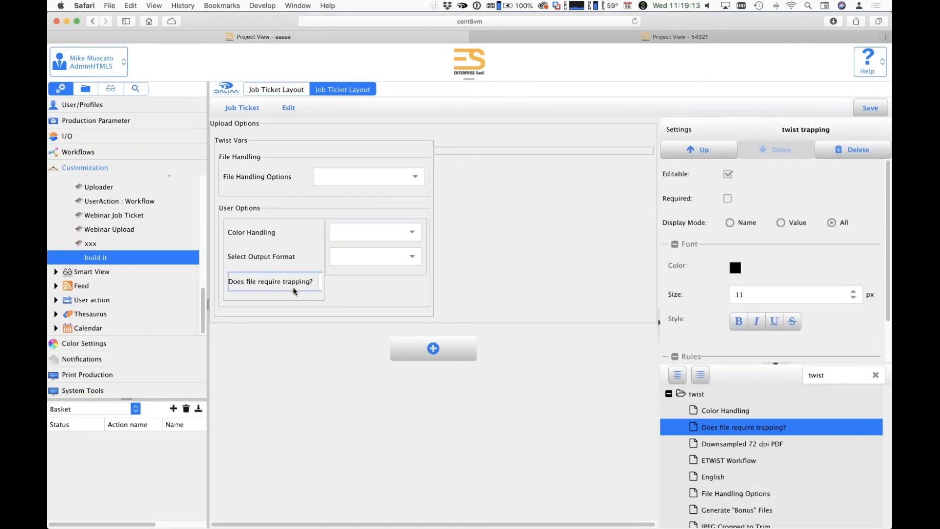
{"action": "left_click", "coordinate": [342, 277]}
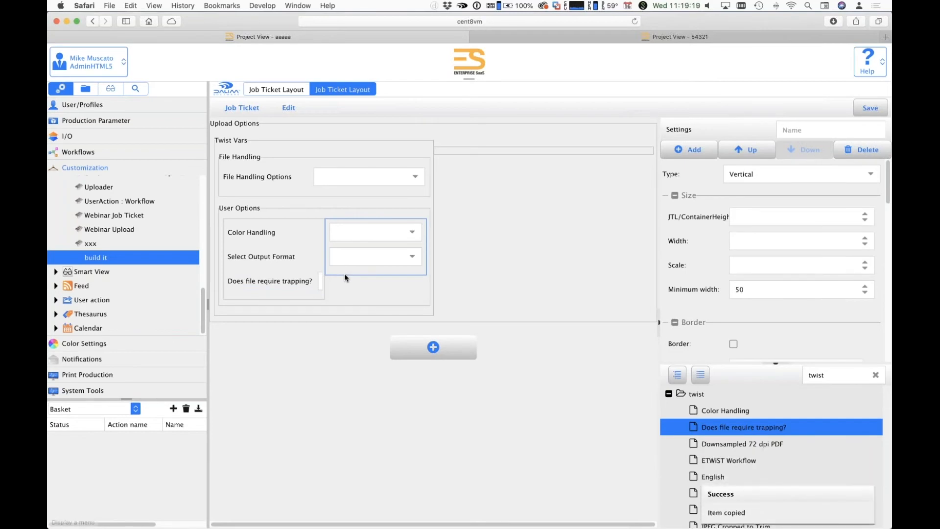
{"action": "key", "text": "super+v"}
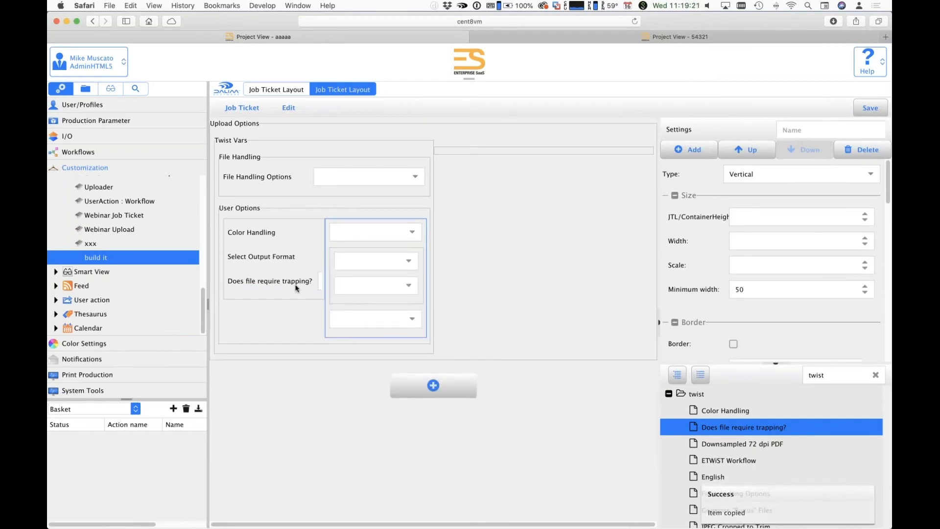
Step: Delete the lowest output format value field from the right nested container of User Options
{"action": "left_click", "coordinate": [337, 321]}
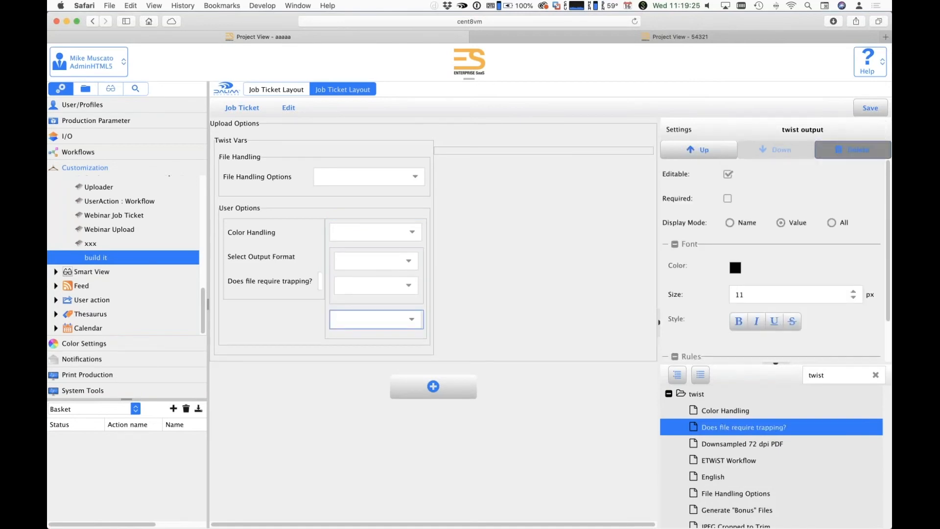
{"action": "left_click", "coordinate": [856, 152]}
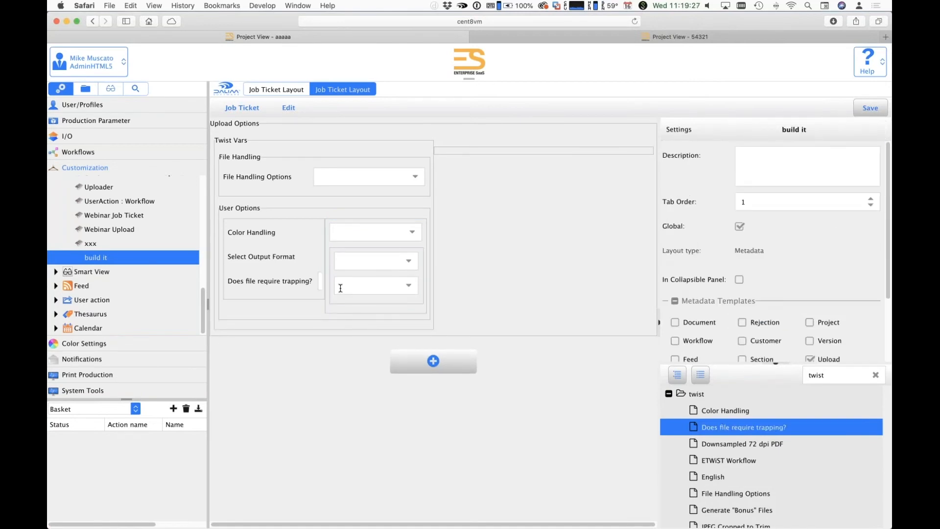
{"action": "left_click", "coordinate": [342, 288]}
{"action": "left_click", "coordinate": [297, 285]}
{"action": "left_click", "coordinate": [347, 289]}
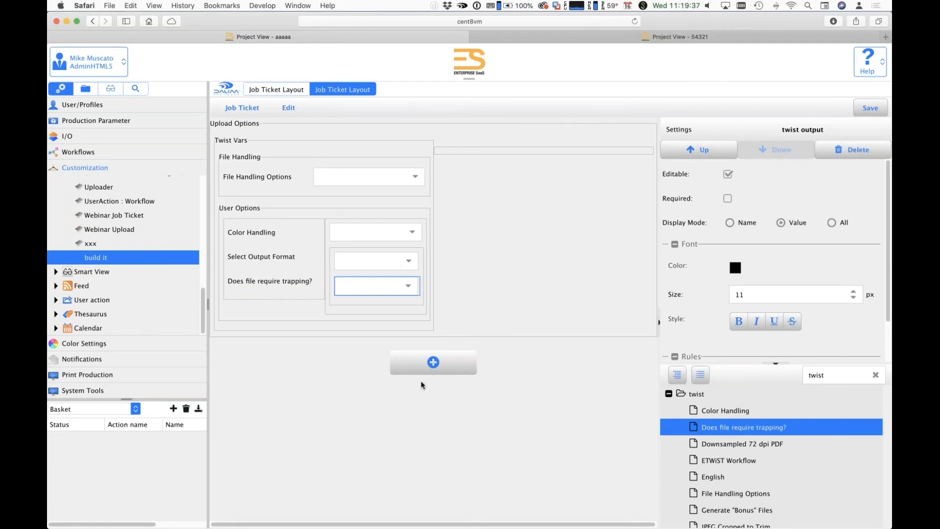
Step: Place the Generate "Bonus" Files field in the left nested container of User Options and add a nested container named "Bonus" below it
{"action": "scroll", "coordinate": [827, 482], "scroll_direction": "down", "scroll_amount": 2}
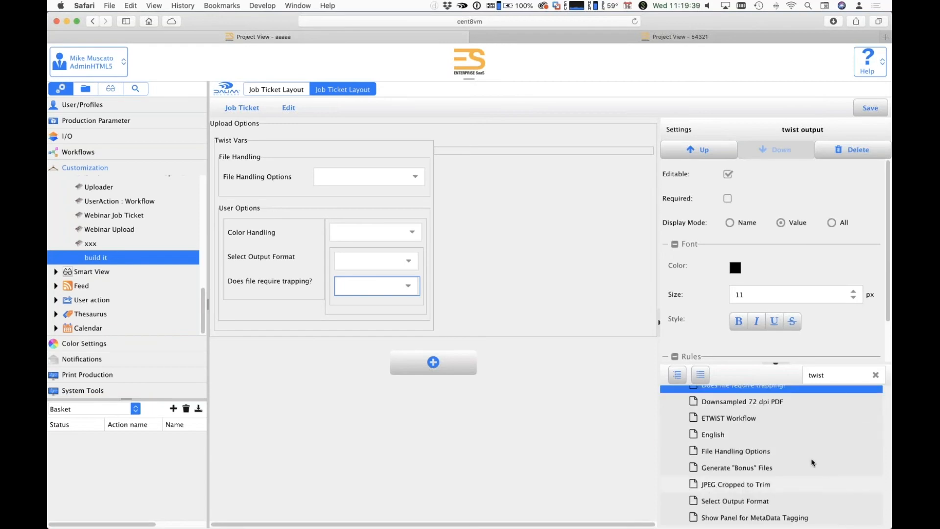
{"action": "left_click_drag", "start_coordinate": [742, 469], "coordinate": [239, 297]}
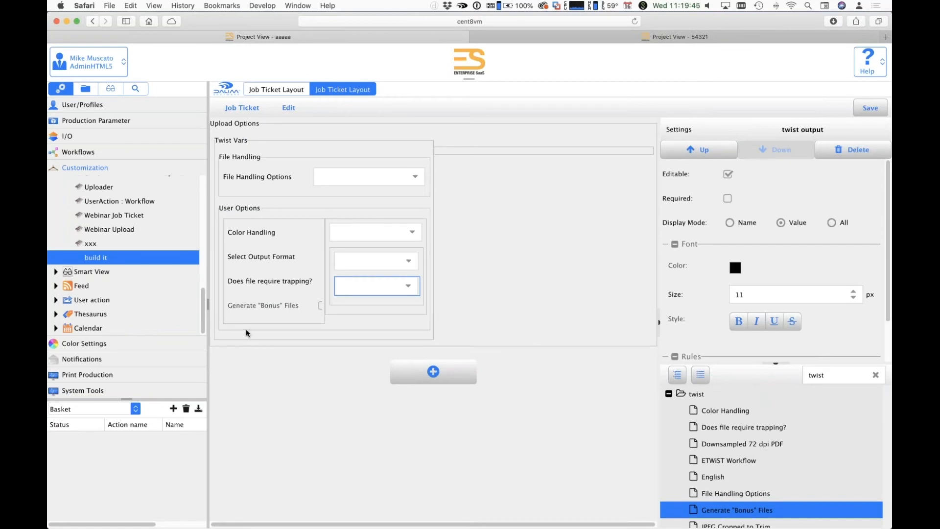
{"action": "left_click", "coordinate": [251, 316]}
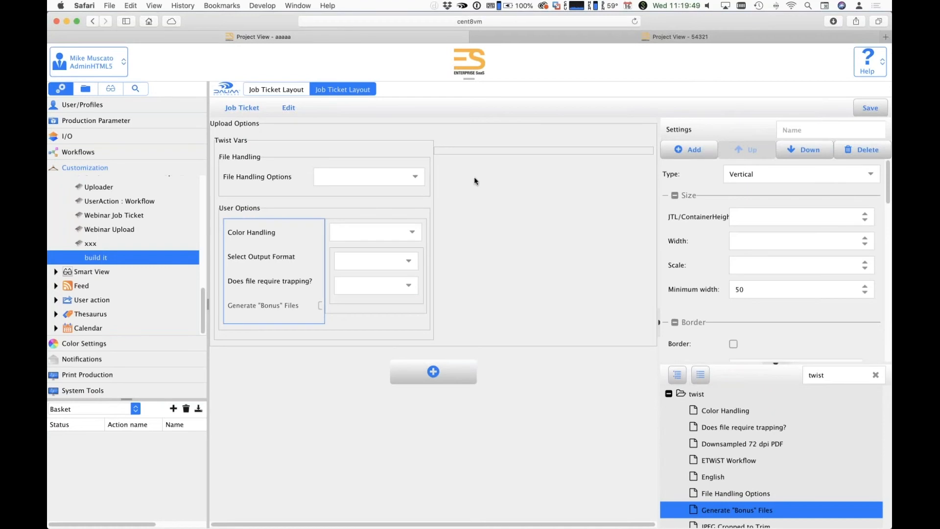
{"action": "left_click", "coordinate": [696, 150]}
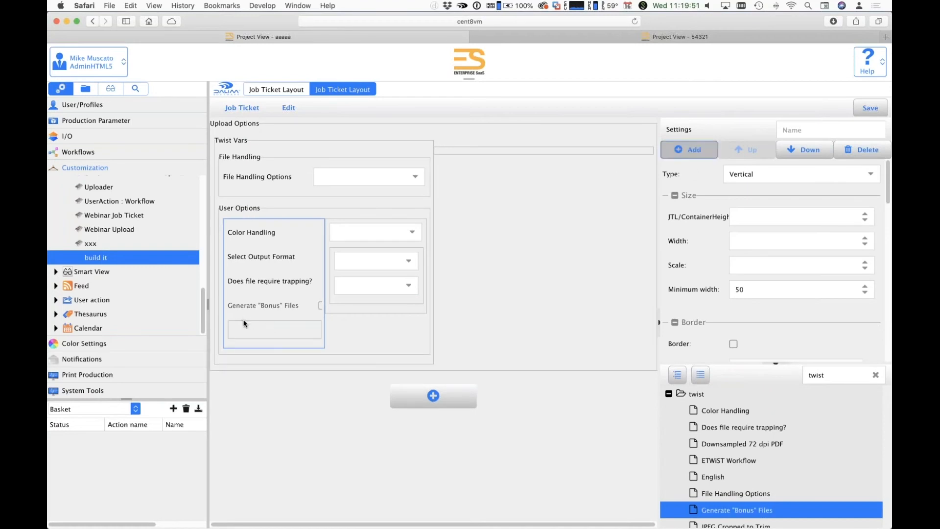
{"action": "left_click", "coordinate": [255, 329]}
{"action": "left_click", "coordinate": [837, 130]}
{"action": "type", "text": "Bonus"}
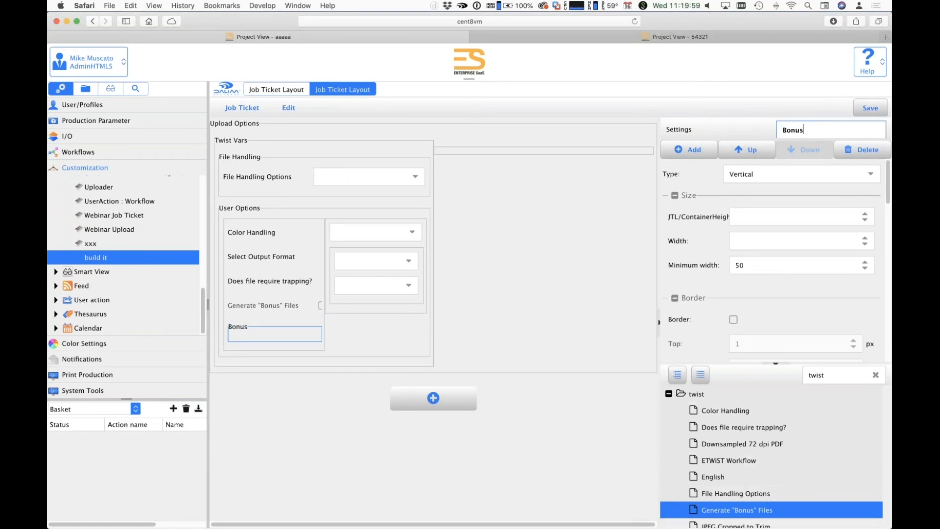
Step: Place the Downsampled 72 dpi PDF and JPEG Cropped to Trim fields, one below the other, in the Bonus container
{"action": "left_click_drag", "start_coordinate": [710, 445], "coordinate": [301, 343]}
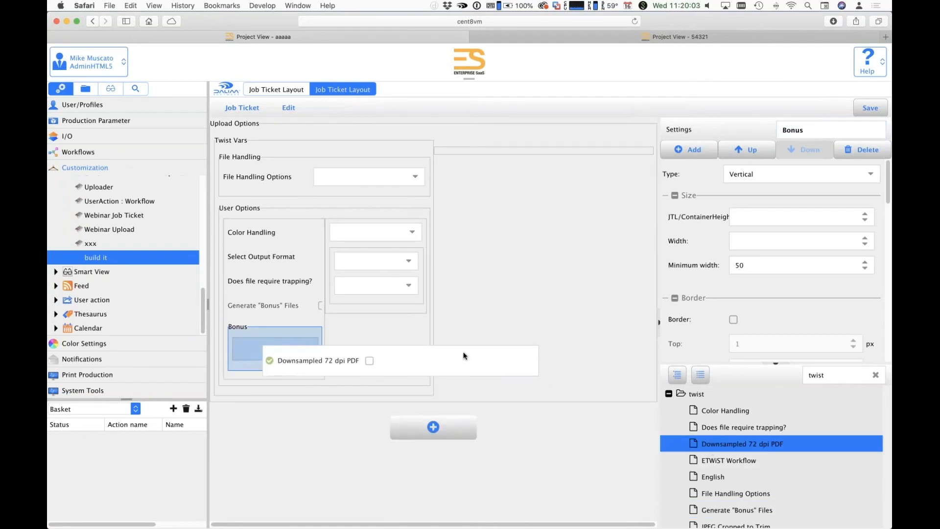
{"action": "scroll", "coordinate": [760, 460], "scroll_direction": "down", "scroll_amount": 2}
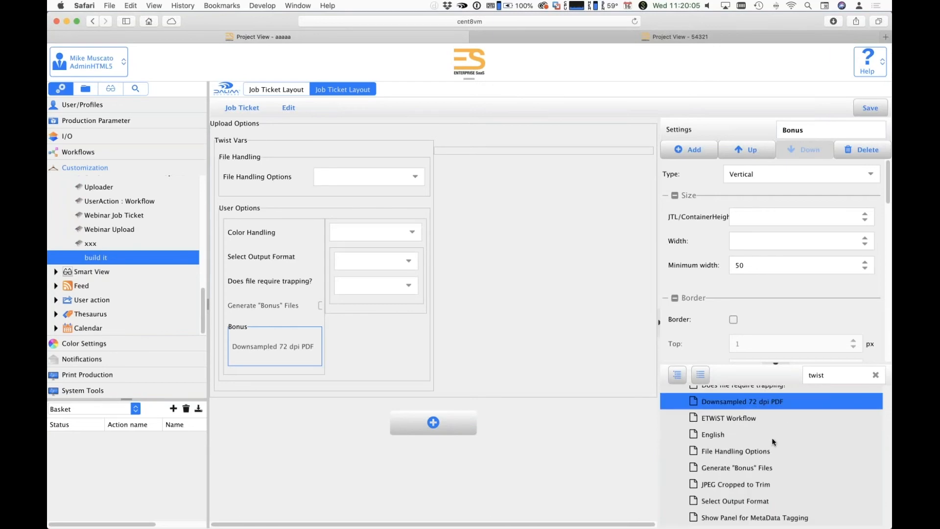
{"action": "left_click_drag", "start_coordinate": [745, 487], "coordinate": [241, 377]}
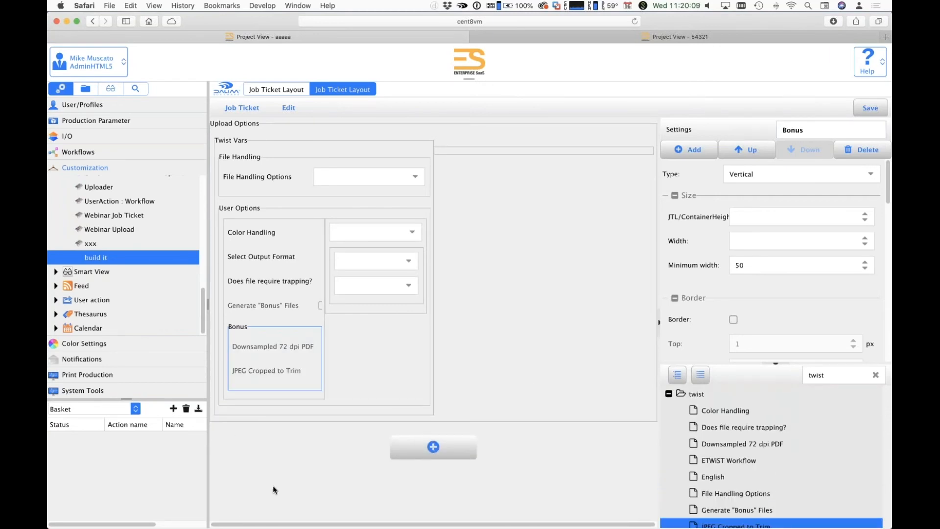
{"action": "left_click", "coordinate": [265, 346]}
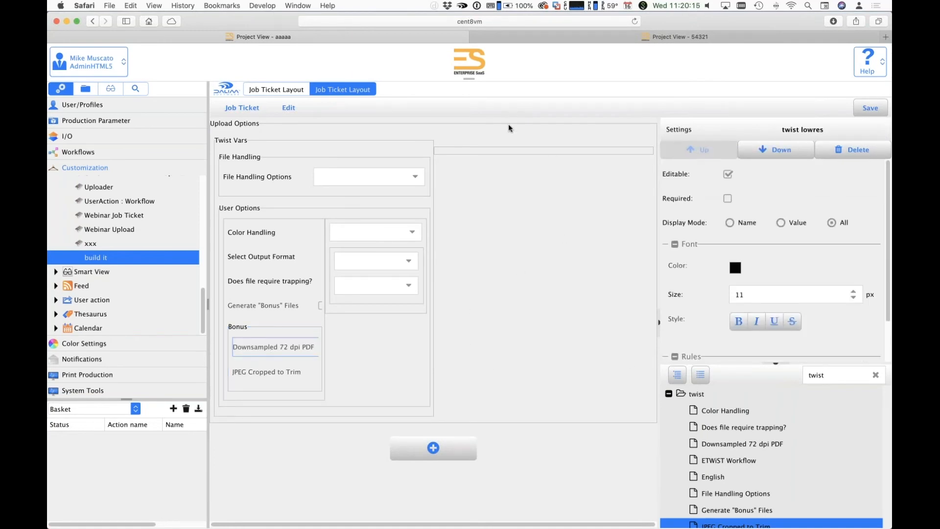
Step: Name the empty container beside Twist Vars "MetaData Tagging"
{"action": "left_click", "coordinate": [575, 137]}
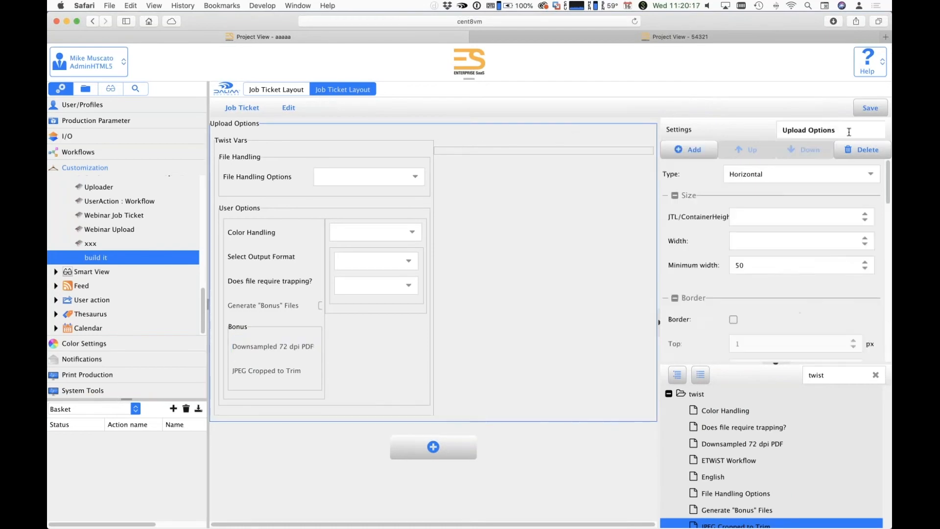
{"action": "left_click", "coordinate": [477, 151]}
{"action": "left_click", "coordinate": [852, 133]}
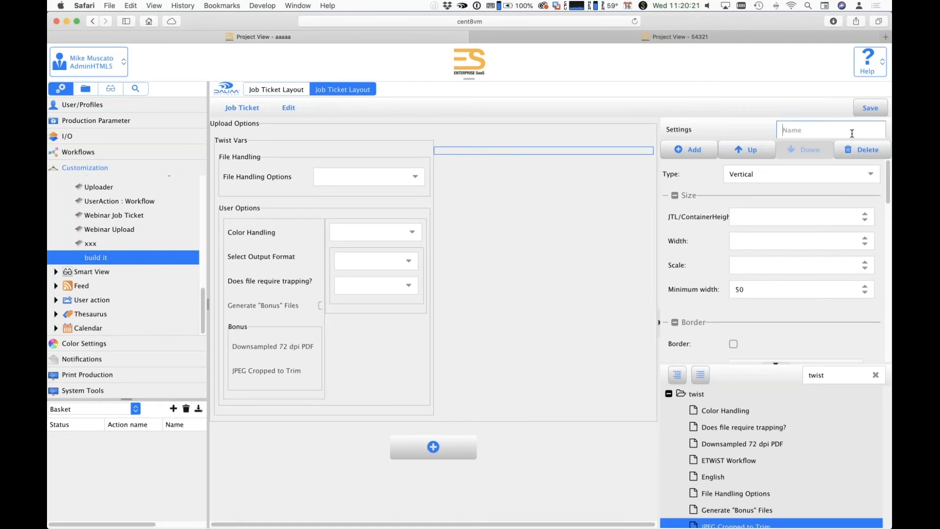
{"action": "type", "text": "MetaData Tagging"}
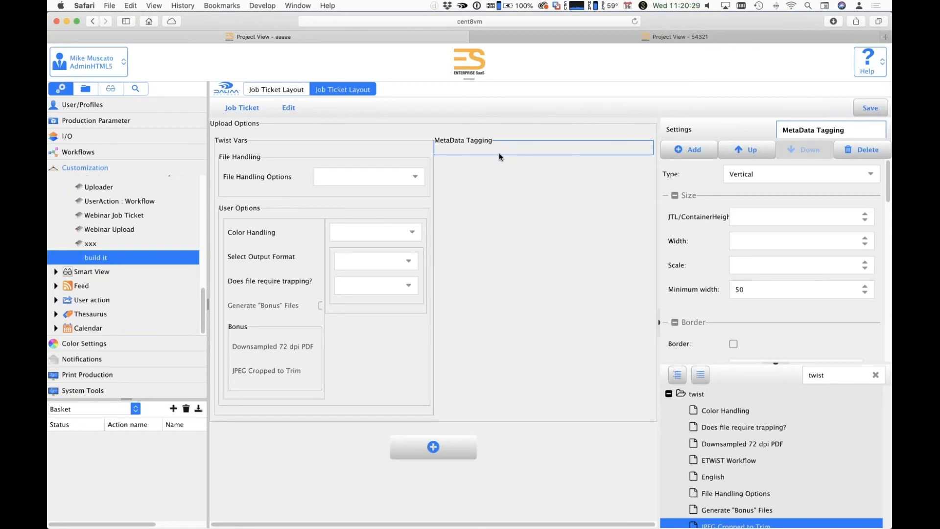
Step: Add a nested container and the Show Panel for MetaData Tagging field to the MetaData Tagging container, and save the job ticket
{"action": "left_click", "coordinate": [667, 146]}
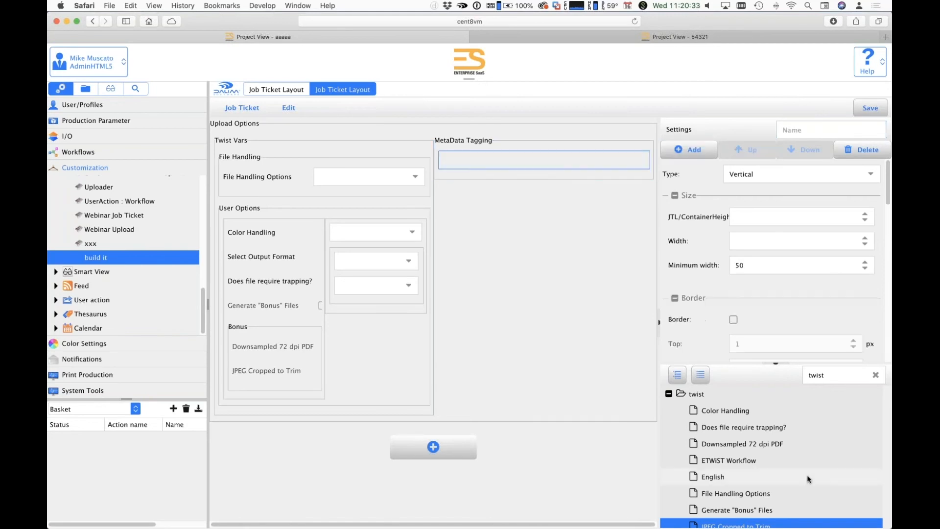
{"action": "scroll", "coordinate": [807, 476], "scroll_direction": "down", "scroll_amount": 2}
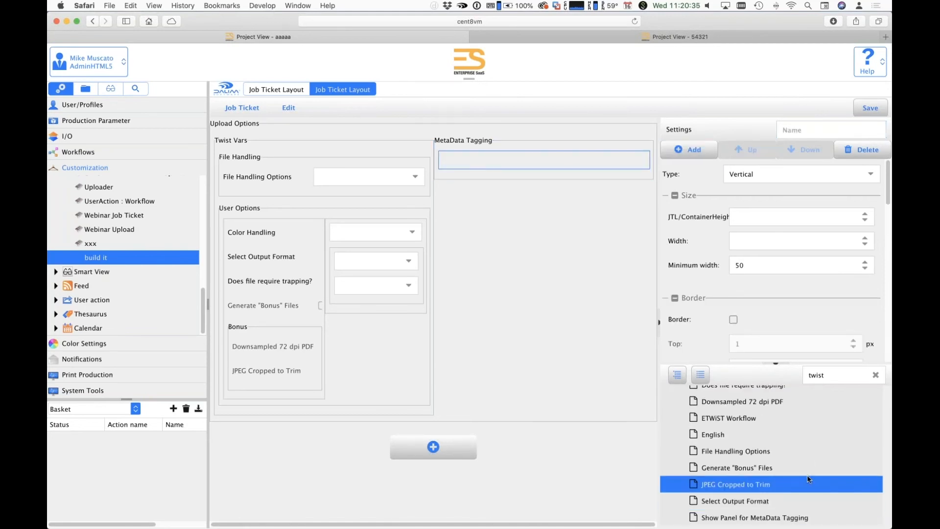
{"action": "left_click_drag", "start_coordinate": [744, 518], "coordinate": [463, 162]}
{"action": "left_click", "coordinate": [870, 108]}
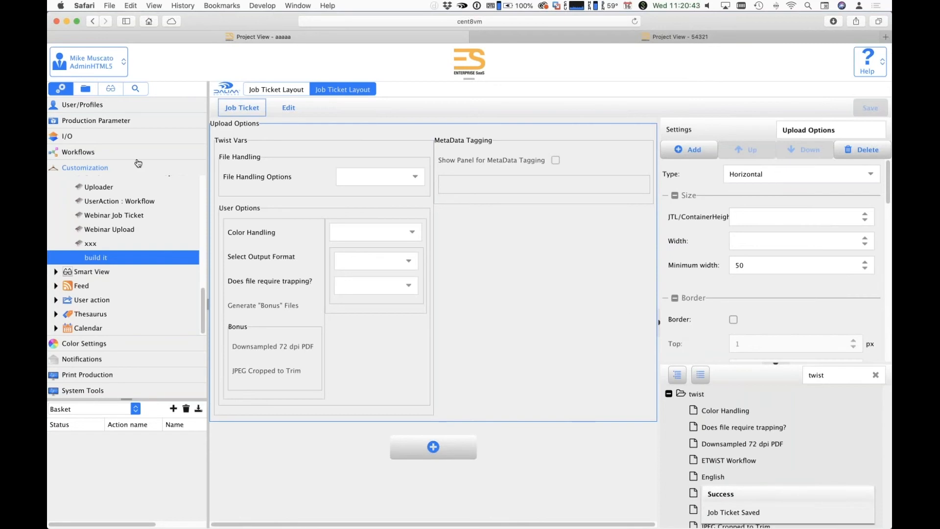
Step: Open the upload window of project aaaaa, enlarge its metadata area to examine the "build it" layout, and close the window
{"action": "left_click", "coordinate": [85, 89]}
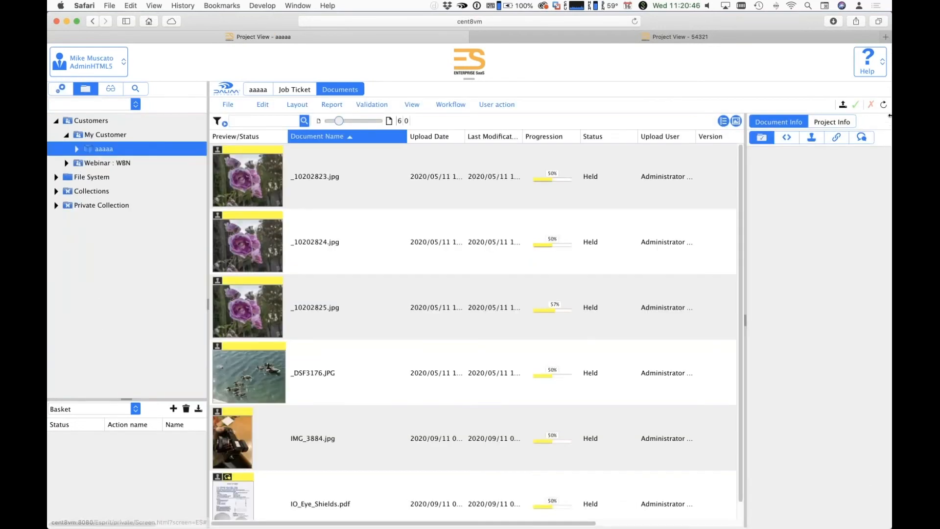
{"action": "left_click", "coordinate": [843, 105]}
{"action": "left_click_drag", "start_coordinate": [404, 368], "coordinate": [400, 113]}
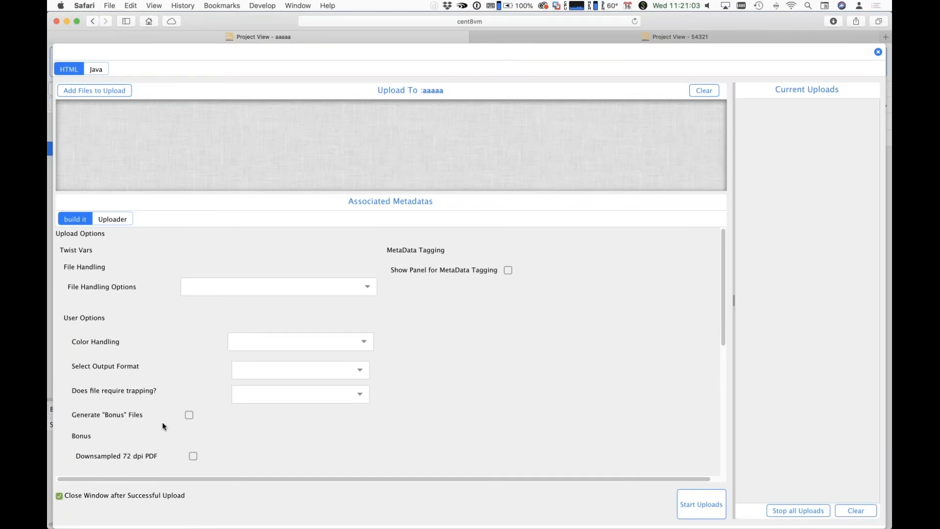
{"action": "scroll", "coordinate": [162, 421], "scroll_direction": "down", "scroll_amount": 5}
{"action": "scroll", "coordinate": [215, 367], "scroll_direction": "up", "scroll_amount": 5}
{"action": "left_click", "coordinate": [878, 52]}
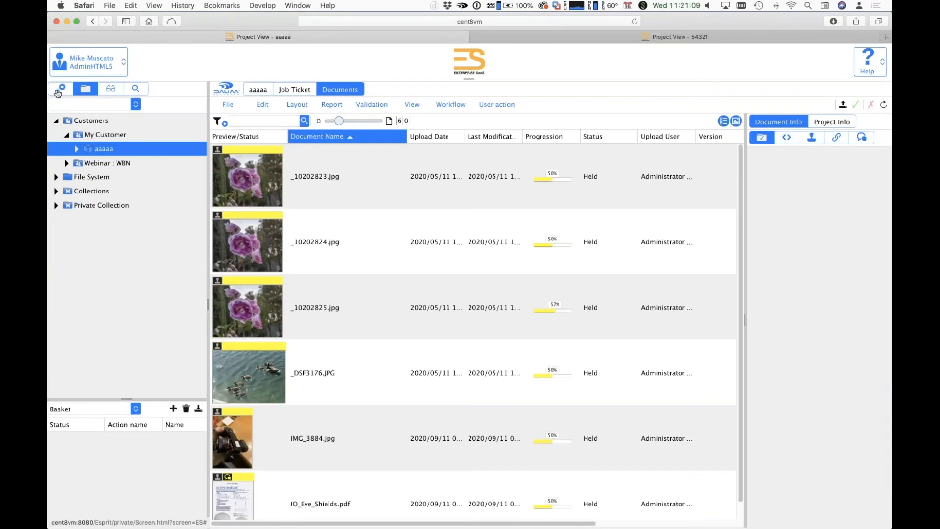
Step: Reopen the "build it" job ticket layout for editing
{"action": "left_click", "coordinate": [59, 90]}
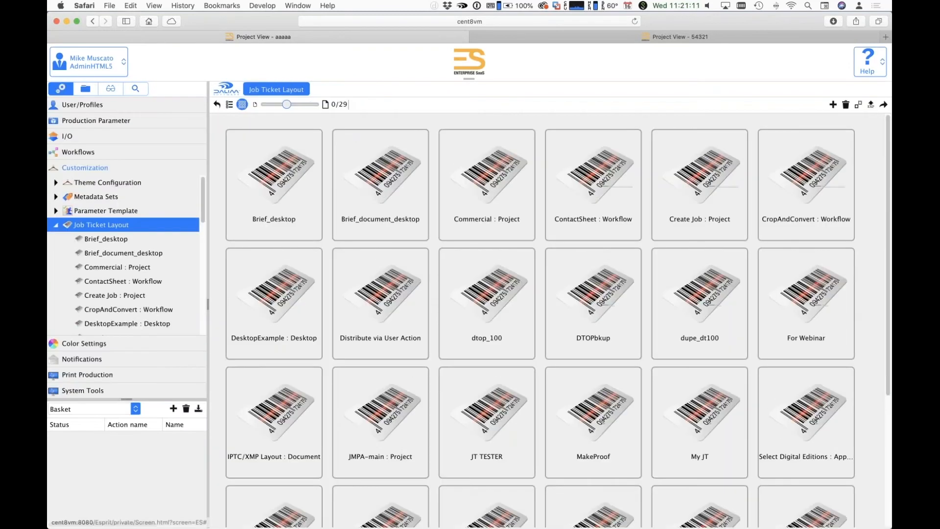
{"action": "scroll", "coordinate": [103, 254], "scroll_direction": "down", "scroll_amount": 10}
{"action": "left_click", "coordinate": [103, 301]}
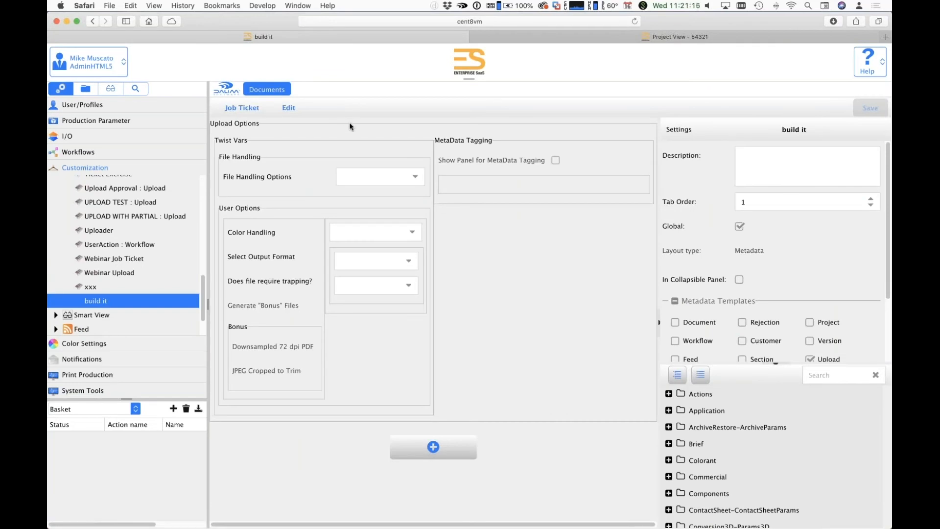
Step: Enable borders on the Upload Options and Twist Vars containers and save the job ticket
{"action": "left_click", "coordinate": [610, 359]}
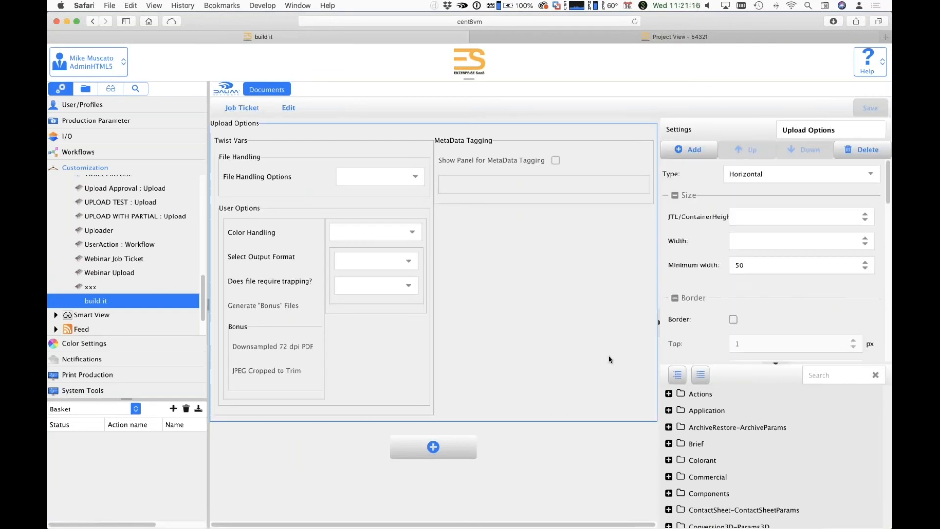
{"action": "left_click", "coordinate": [733, 320]}
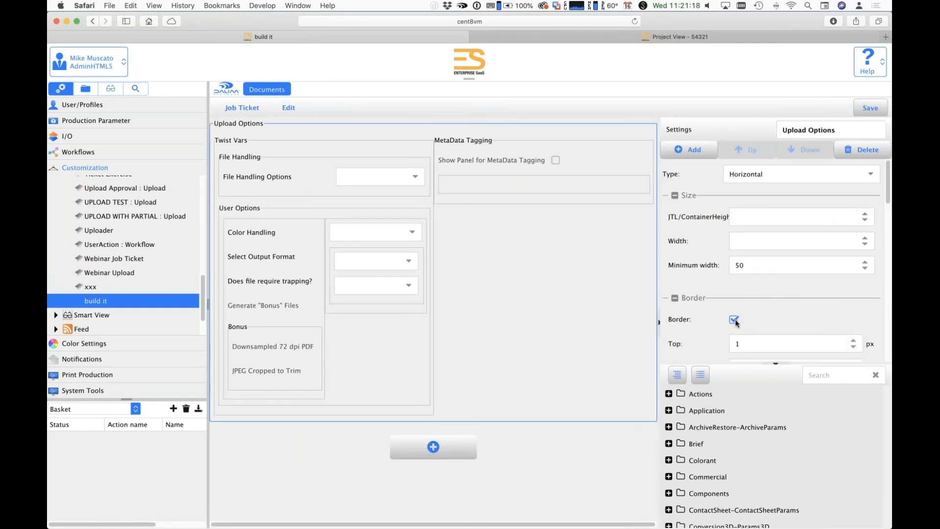
{"action": "left_click", "coordinate": [273, 140]}
{"action": "left_click", "coordinate": [733, 344]}
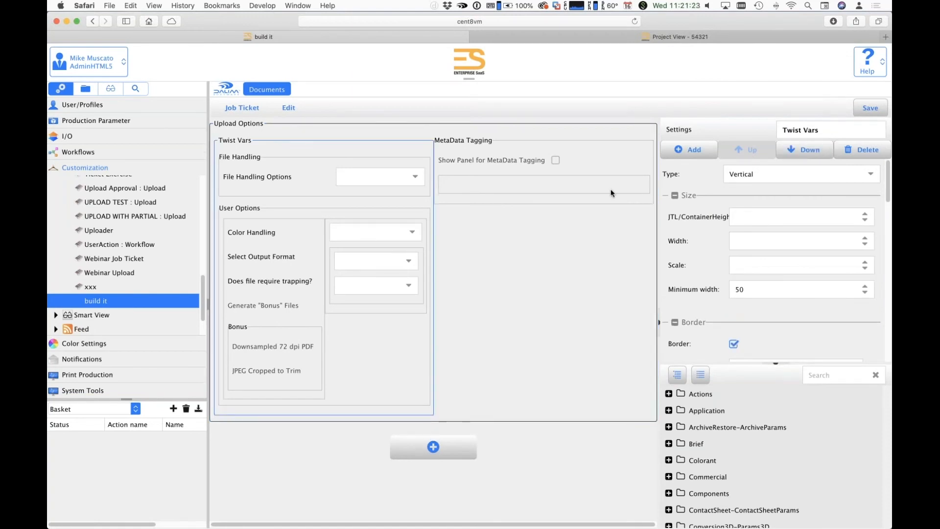
{"action": "left_click", "coordinate": [863, 109]}
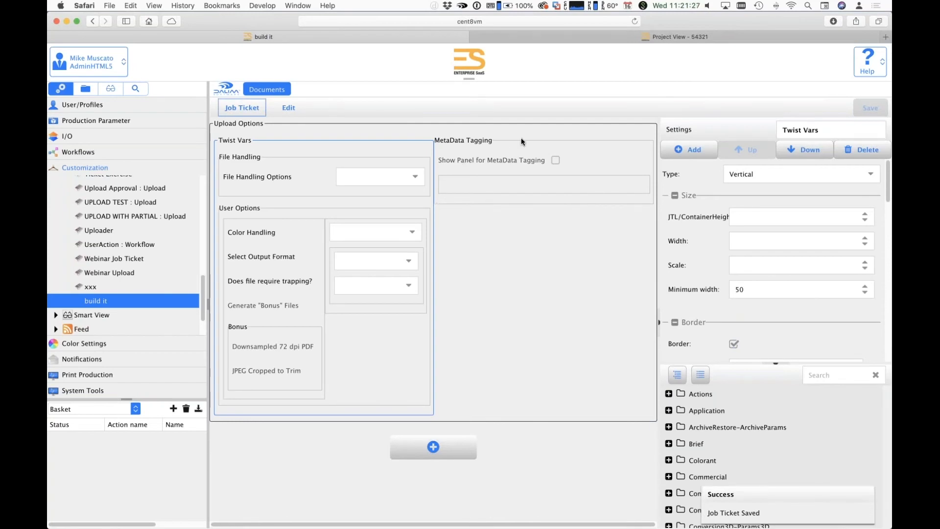
Step: Move the Show Panel for MetaData Tagging field into the nested container of MetaData Tagging
{"action": "left_click", "coordinate": [483, 163]}
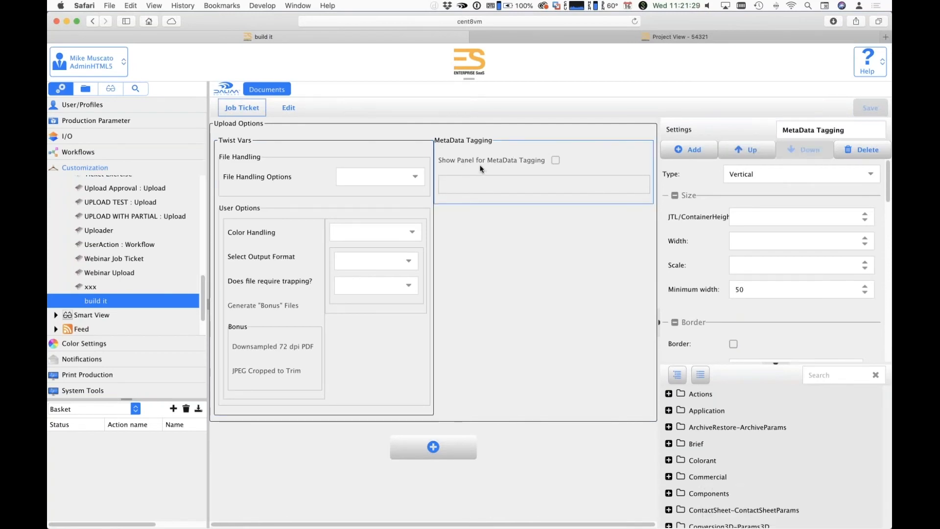
{"action": "left_click", "coordinate": [458, 164]}
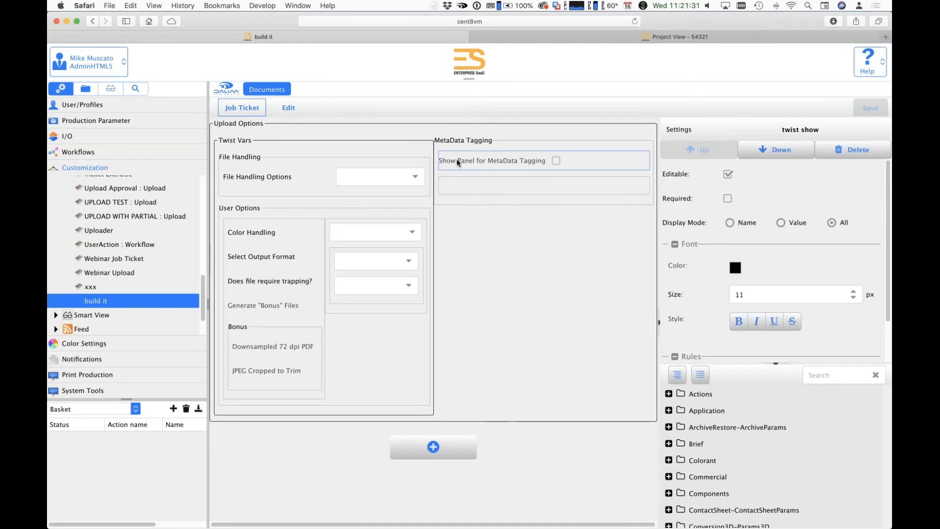
{"action": "mouse_move", "coordinate": [457, 160]}
{"action": "left_mouse_down"}
{"action": "mouse_move", "coordinate": [466, 187]}
{"action": "mouse_move", "coordinate": [472, 164]}
{"action": "left_mouse_up"}
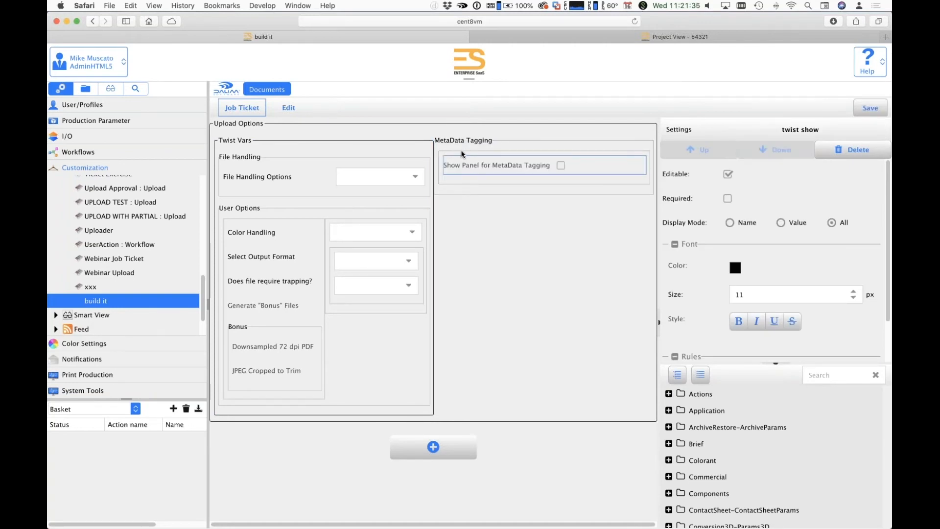
Step: Enable the border of the MetaData Tagging container and set its border type to dotted
{"action": "left_click", "coordinate": [456, 152]}
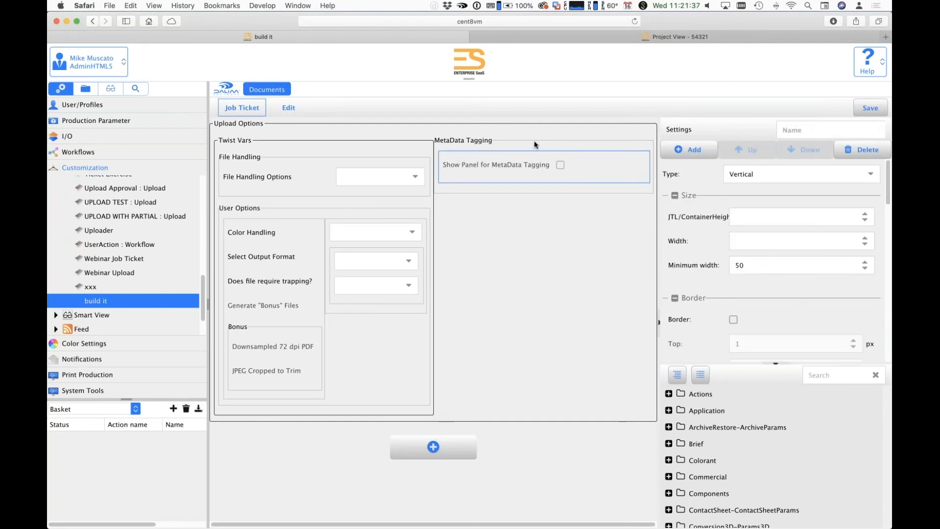
{"action": "left_click", "coordinate": [734, 344]}
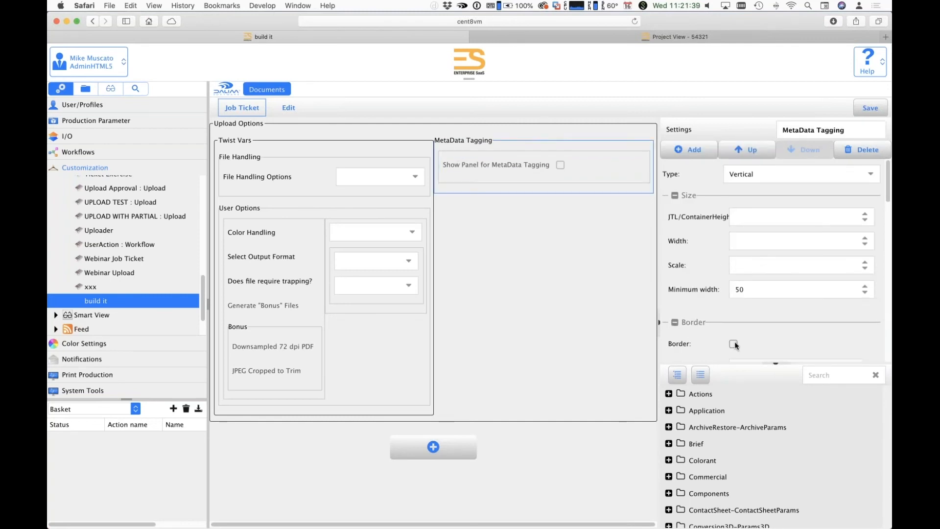
{"action": "scroll", "coordinate": [775, 293], "scroll_direction": "down", "scroll_amount": 5}
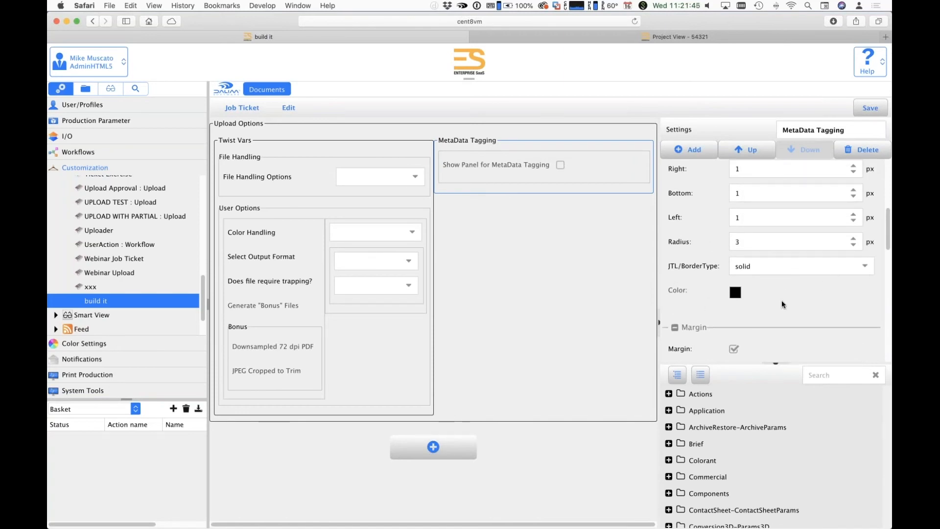
{"action": "left_click", "coordinate": [861, 267]}
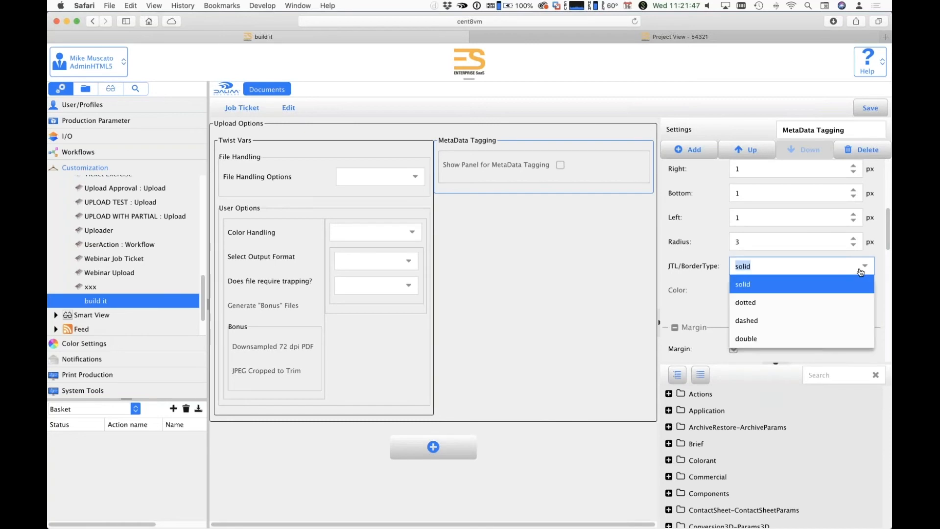
{"action": "left_click", "coordinate": [754, 304]}
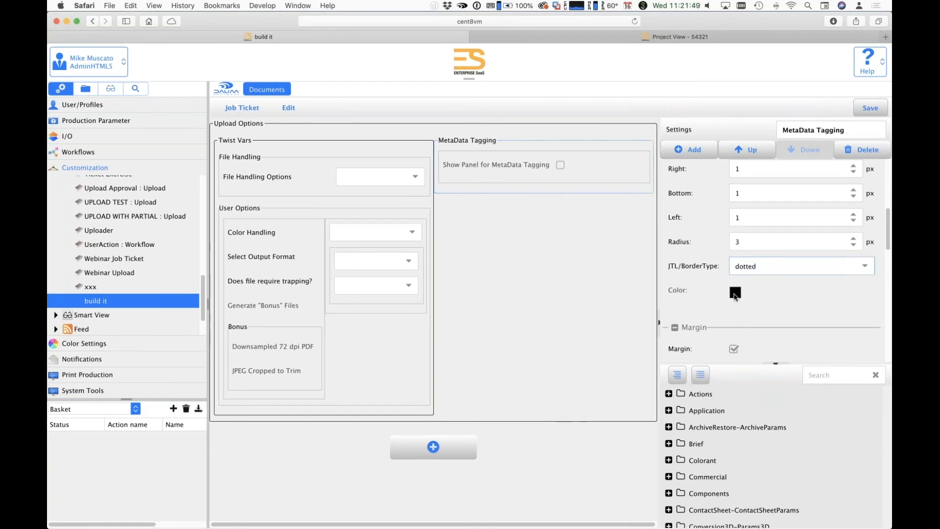
Step: Set the MetaData Tagging border color to red #F91313 and save the job ticket
{"action": "left_click", "coordinate": [736, 293]}
{"action": "left_click", "coordinate": [694, 307]}
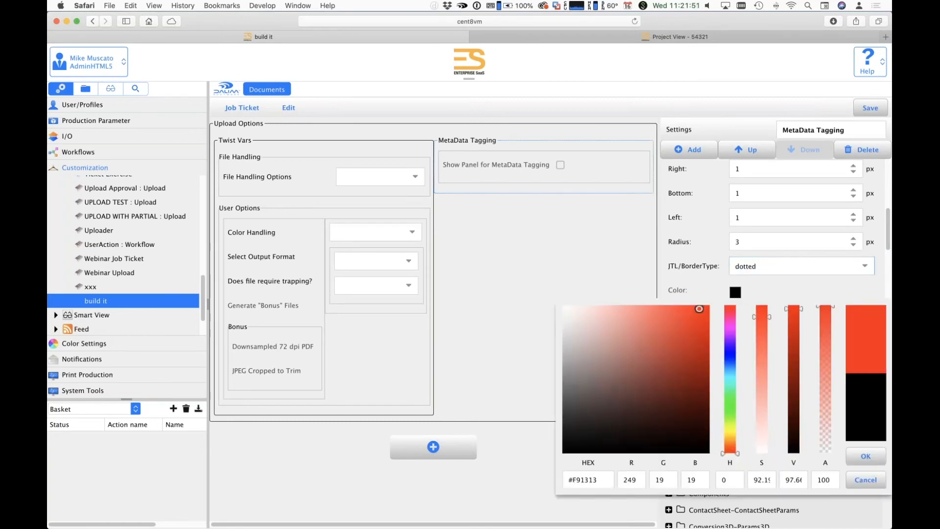
{"action": "left_click", "coordinate": [865, 456]}
{"action": "left_click", "coordinate": [870, 108]}
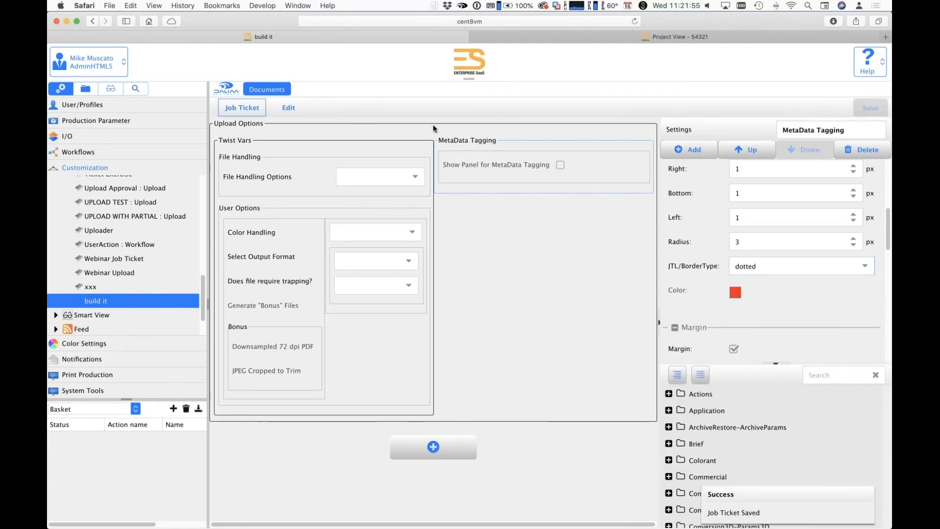
Step: Enable borders on the User Options and Bonus containers and save the job ticket
{"action": "left_click", "coordinate": [321, 241]}
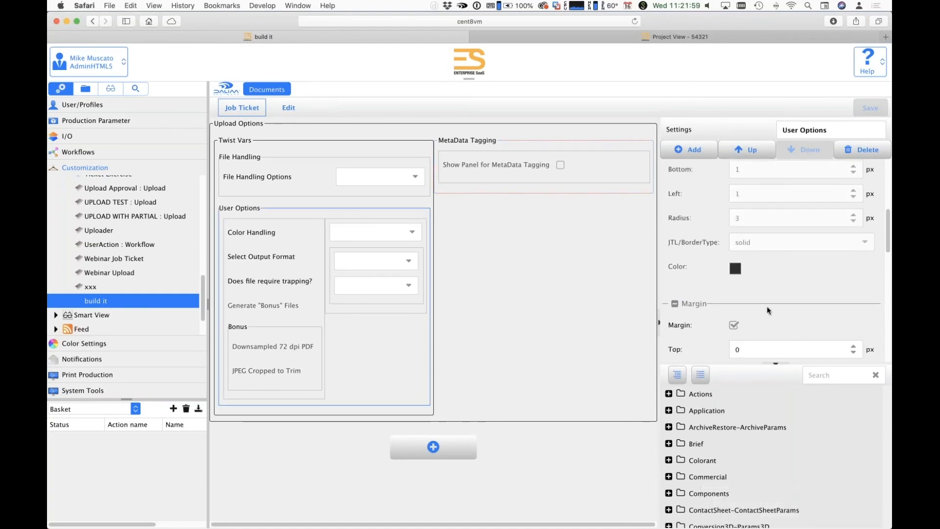
{"action": "scroll", "coordinate": [767, 307], "scroll_direction": "up", "scroll_amount": 5}
{"action": "left_click", "coordinate": [734, 320]}
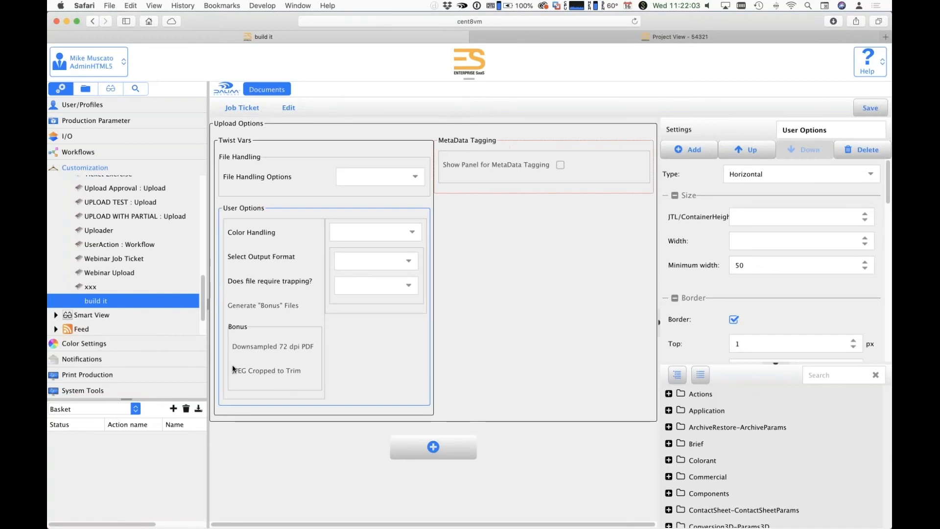
{"action": "left_click", "coordinate": [270, 325]}
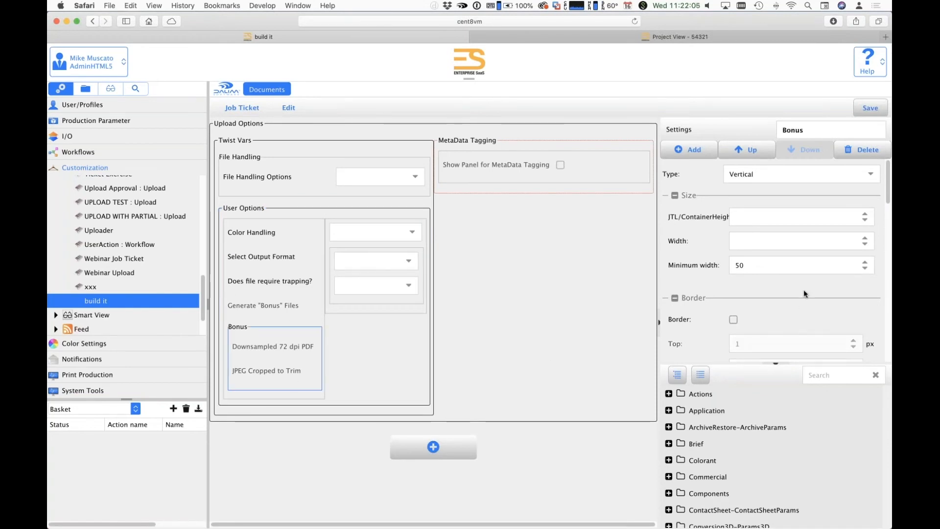
{"action": "left_click", "coordinate": [734, 320]}
{"action": "left_click", "coordinate": [871, 108]}
Step: Examine the build it layout in the upload window of project aaaaa, enlarging its metadata area, and return to the job ticket editor
{"action": "left_click", "coordinate": [85, 89]}
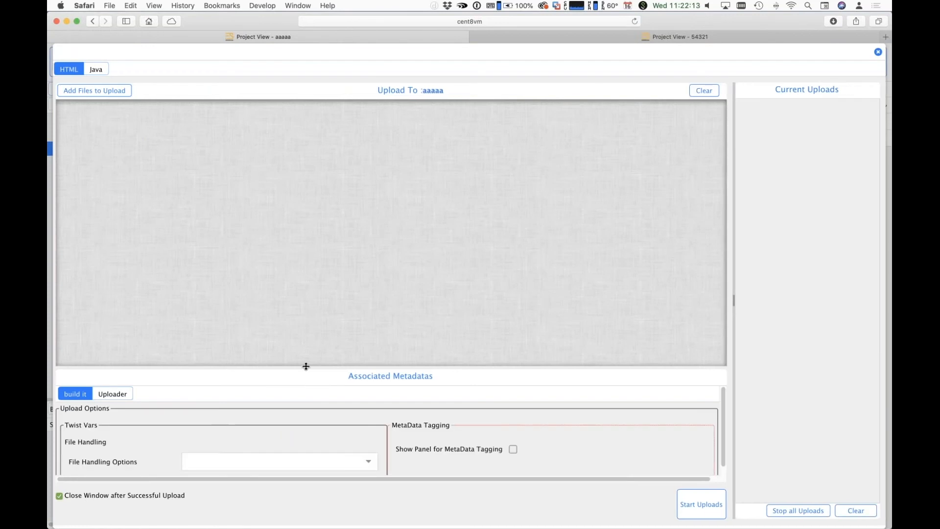
{"action": "left_click_drag", "start_coordinate": [306, 367], "coordinate": [375, 192]}
{"action": "scroll", "coordinate": [522, 351], "scroll_direction": "down", "scroll_amount": 5}
{"action": "scroll", "coordinate": [523, 351], "scroll_direction": "up", "scroll_amount": 5}
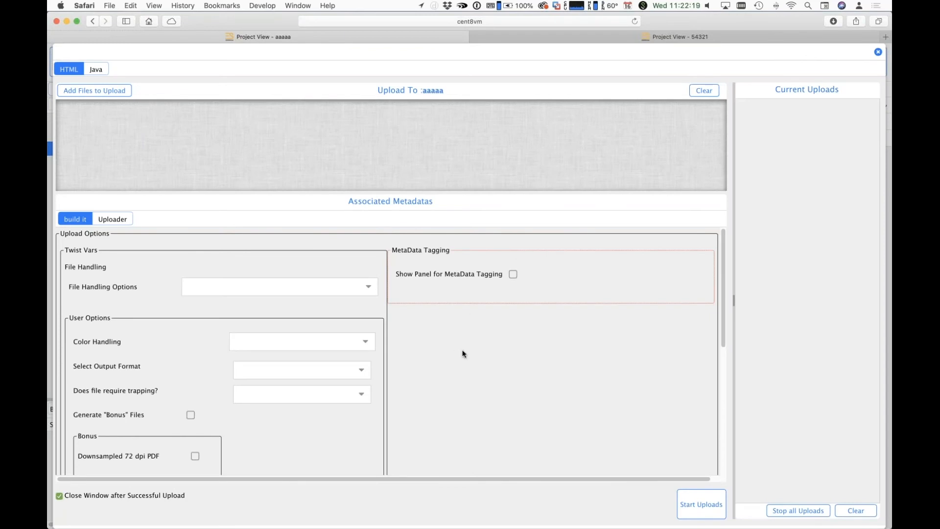
{"action": "scroll", "coordinate": [464, 353], "scroll_direction": "down", "scroll_amount": 5}
{"action": "scroll", "coordinate": [463, 354], "scroll_direction": "up", "scroll_amount": 5}
{"action": "scroll", "coordinate": [387, 351], "scroll_direction": "down", "scroll_amount": 5}
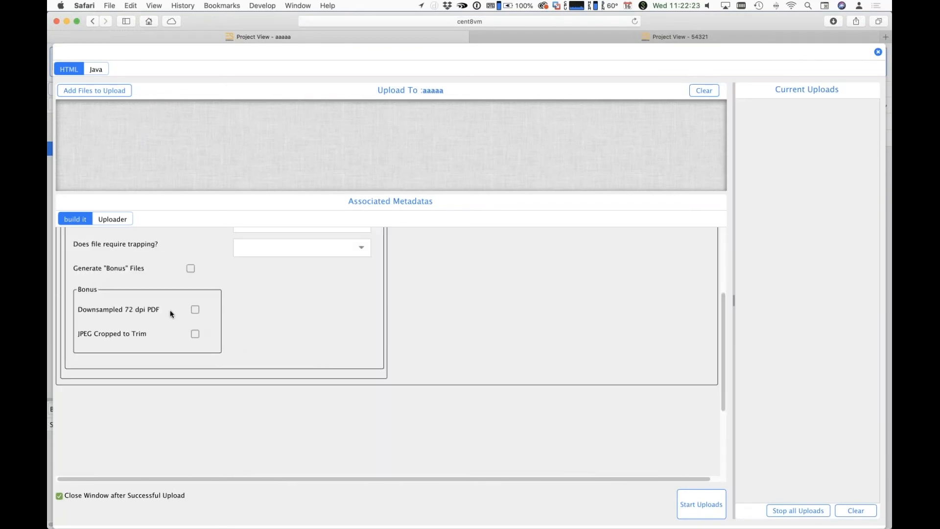
{"action": "left_click", "coordinate": [878, 52]}
{"action": "left_click", "coordinate": [66, 89]}
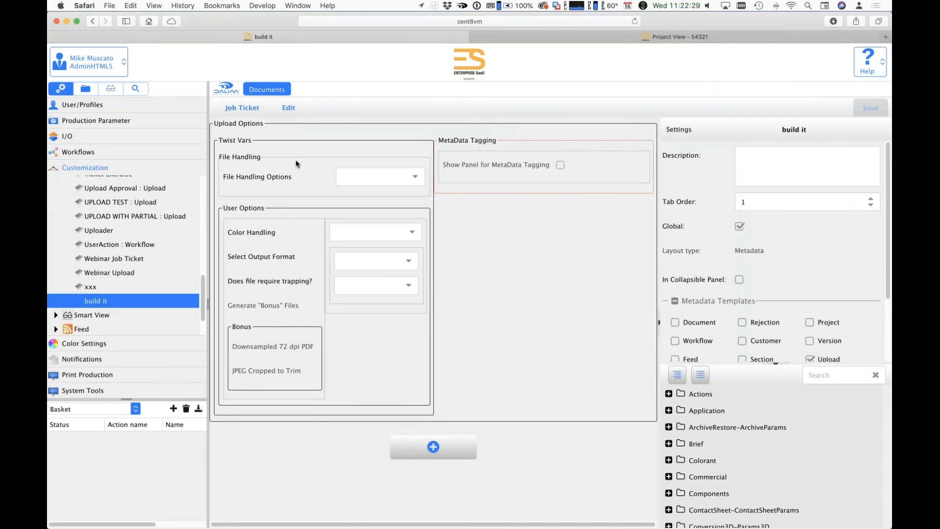
Step: Start a new rule for the User Options container and set its action to Show
{"action": "left_click", "coordinate": [242, 209]}
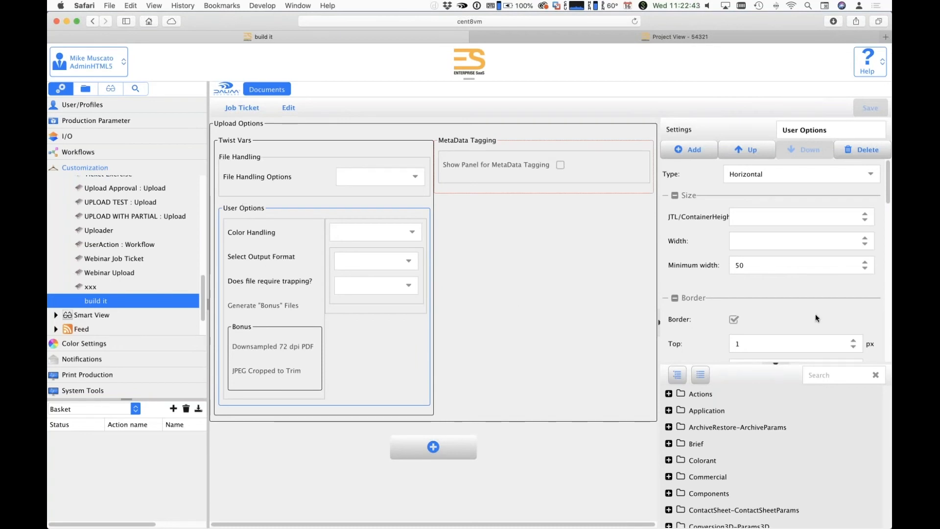
{"action": "left_click", "coordinate": [250, 232]}
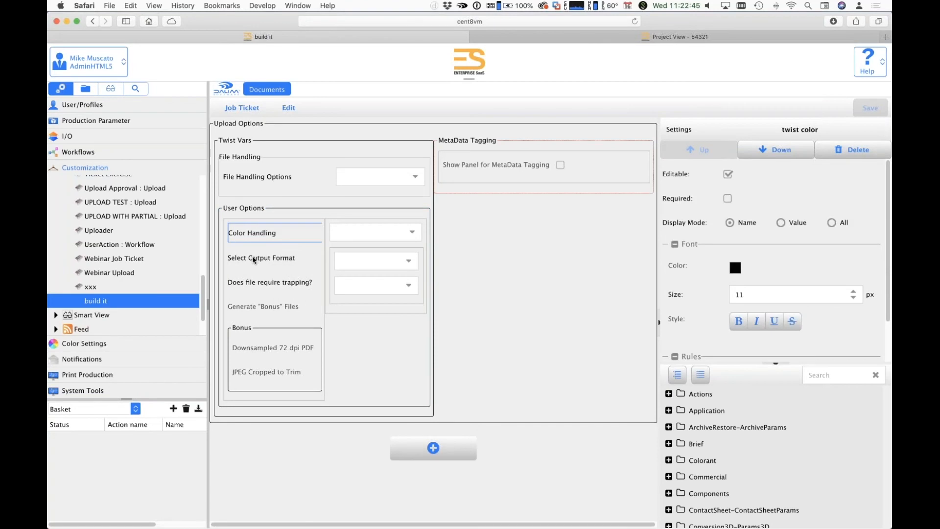
{"action": "left_click", "coordinate": [255, 258]}
{"action": "left_click", "coordinate": [254, 229]}
{"action": "left_click", "coordinate": [268, 209]}
{"action": "scroll", "coordinate": [697, 300], "scroll_direction": "down", "scroll_amount": 6}
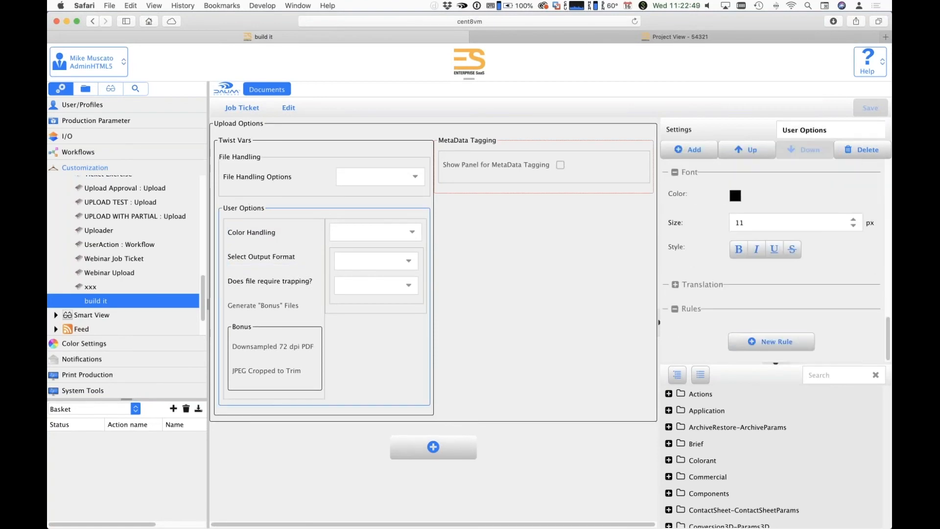
{"action": "left_click", "coordinate": [787, 342]}
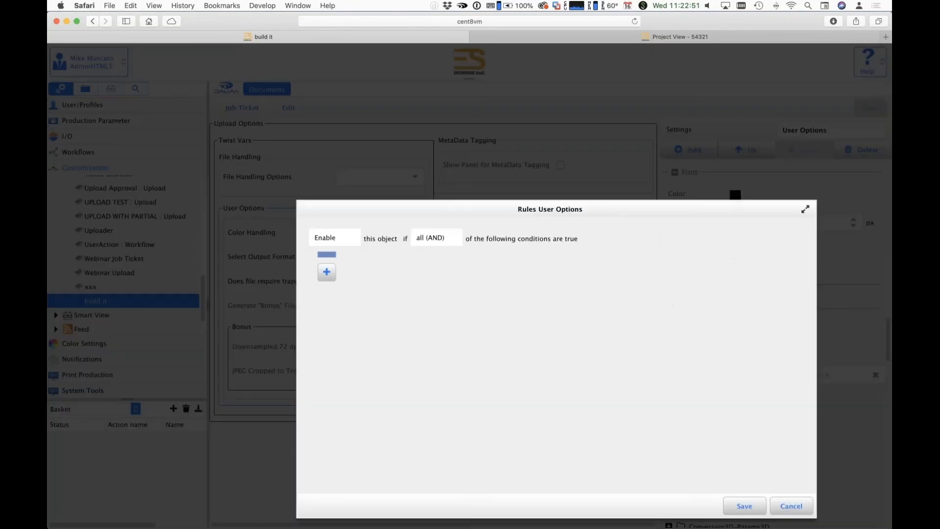
{"action": "left_click", "coordinate": [316, 238]}
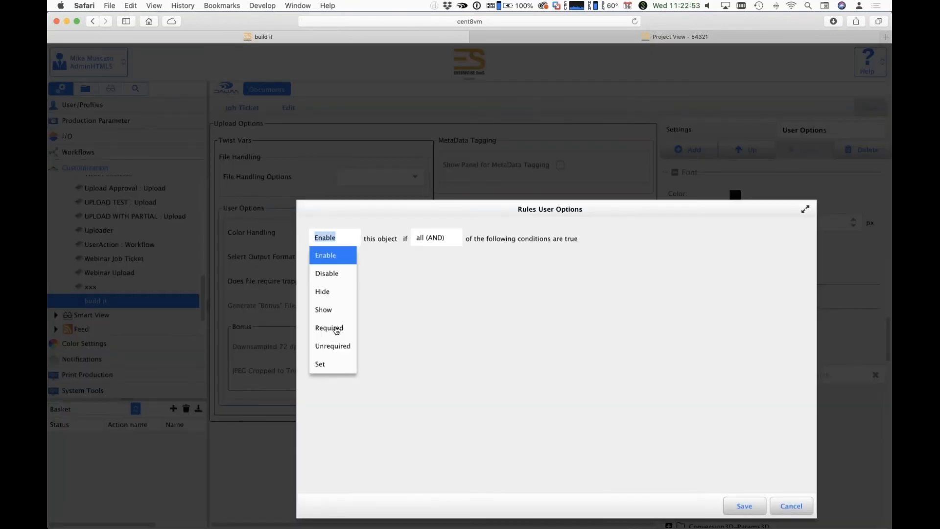
{"action": "left_click", "coordinate": [323, 309]}
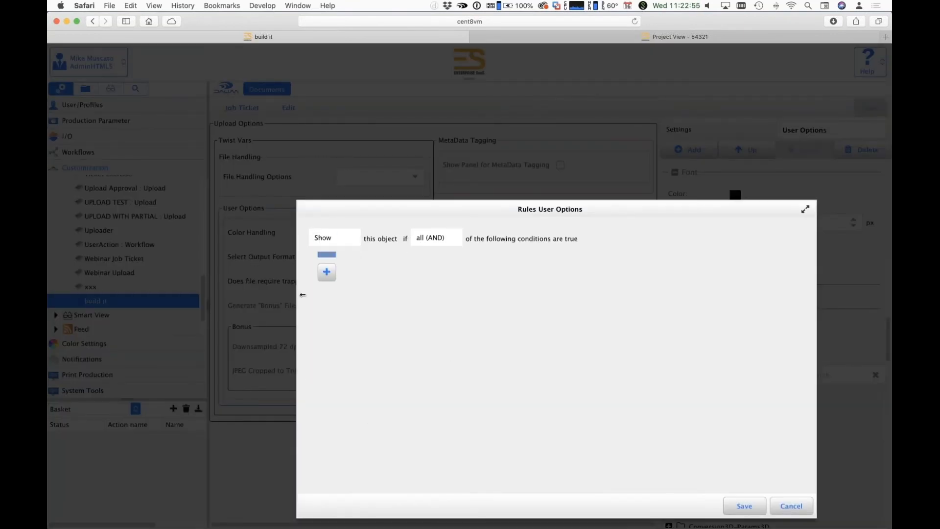
Step: Add a condition to the User Options rule using the twist namespace and the upload_options metadata
{"action": "left_click", "coordinate": [327, 272]}
{"action": "left_click", "coordinate": [338, 291]}
{"action": "left_click", "coordinate": [392, 268]}
{"action": "type", "text": "twist"}
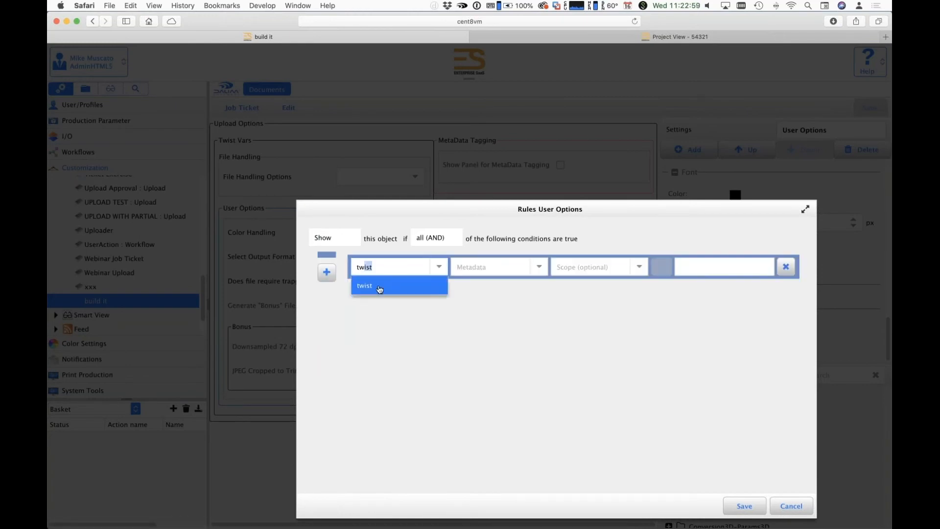
{"action": "left_click", "coordinate": [379, 286]}
{"action": "left_click", "coordinate": [540, 269]}
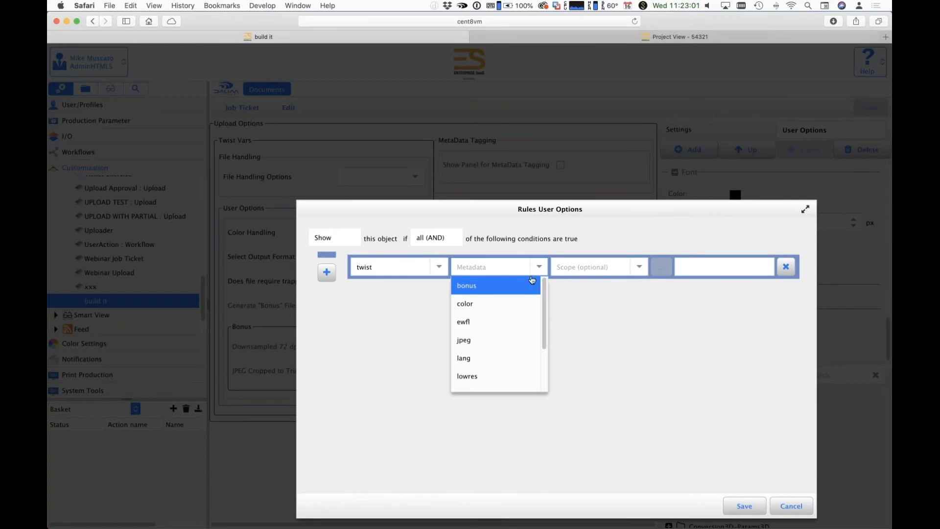
{"action": "scroll", "coordinate": [537, 377], "scroll_direction": "down", "scroll_amount": 2}
{"action": "scroll", "coordinate": [537, 377], "scroll_direction": "down", "scroll_amount": 2}
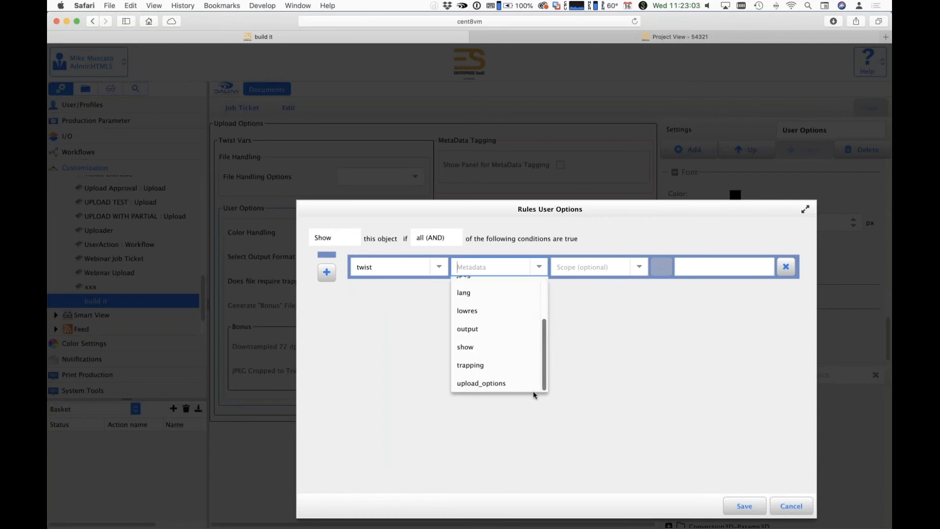
{"action": "left_click", "coordinate": [514, 384]}
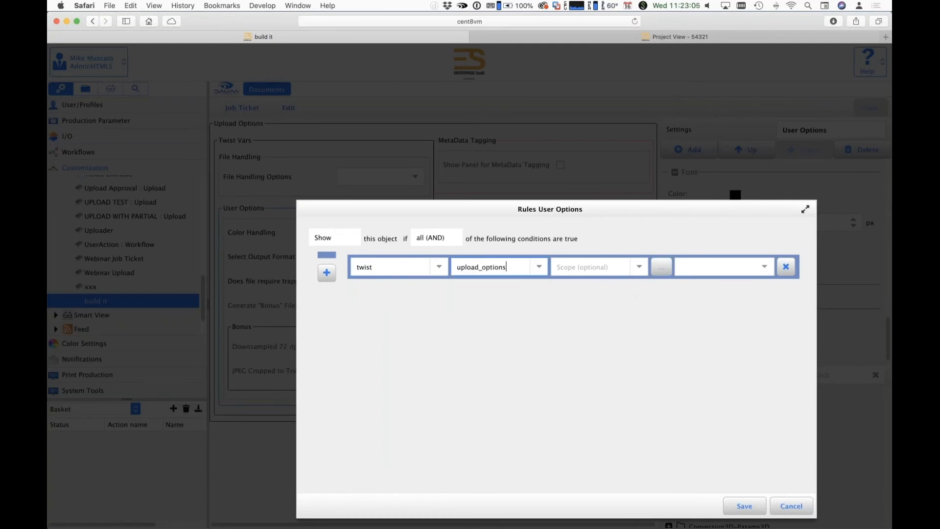
Step: Complete the condition with scope Upload, operator = and value Preflight and Normalize--User Choice, keep all (AND), and save the rule
{"action": "left_click", "coordinate": [640, 267]}
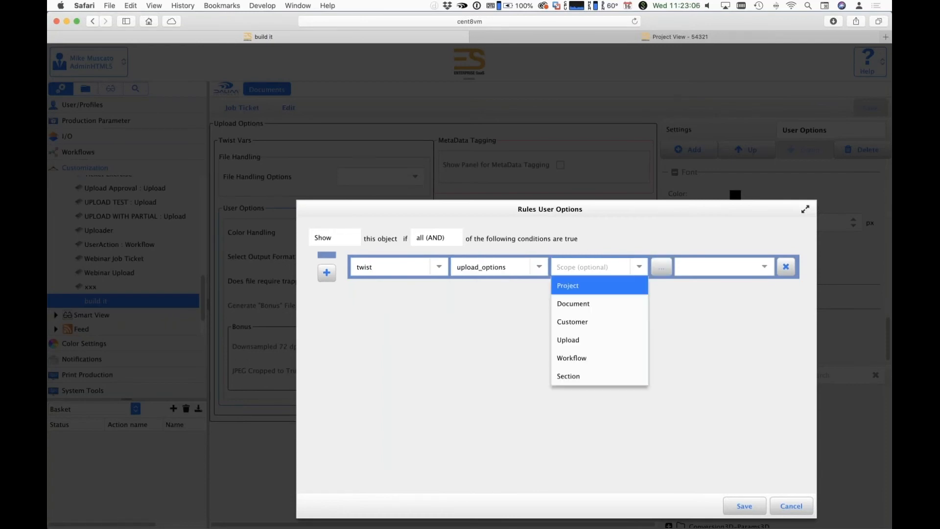
{"action": "left_click", "coordinate": [572, 342]}
{"action": "left_click", "coordinate": [662, 267]}
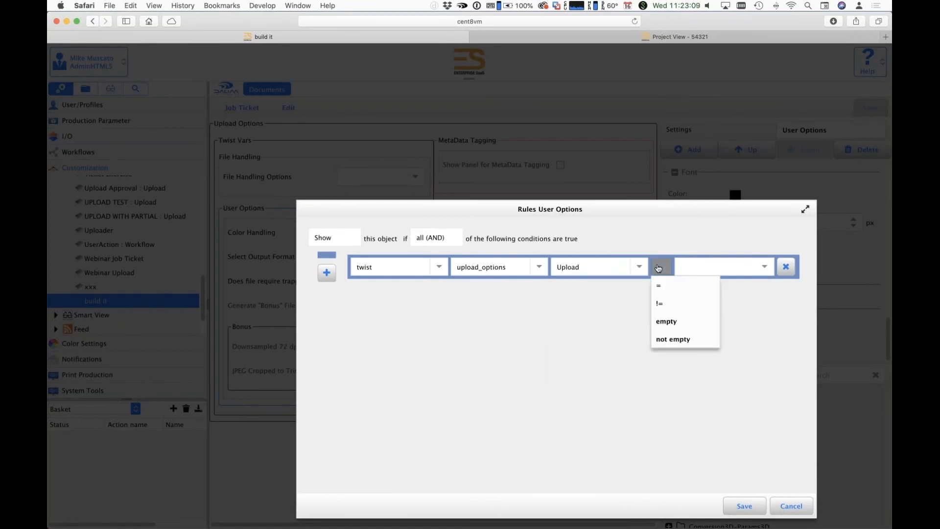
{"action": "left_click", "coordinate": [666, 283]}
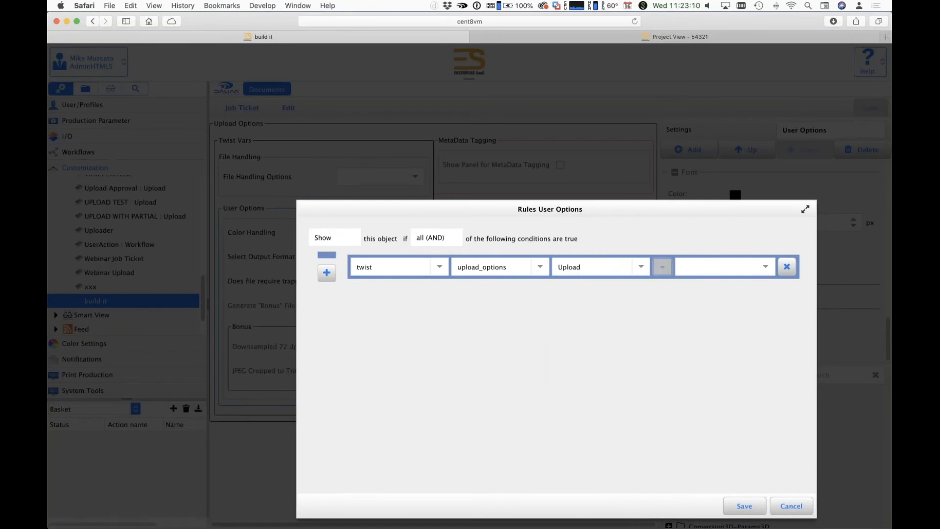
{"action": "left_click", "coordinate": [756, 266]}
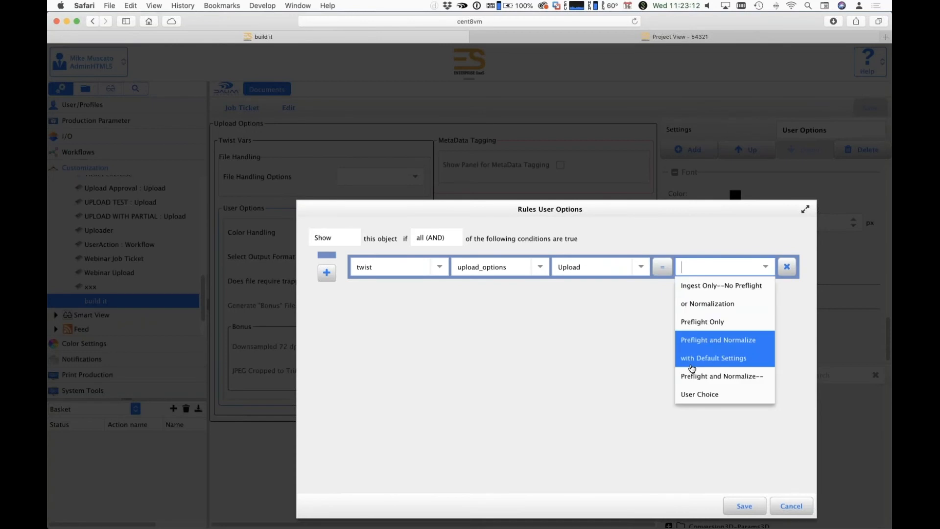
{"action": "left_click", "coordinate": [698, 398]}
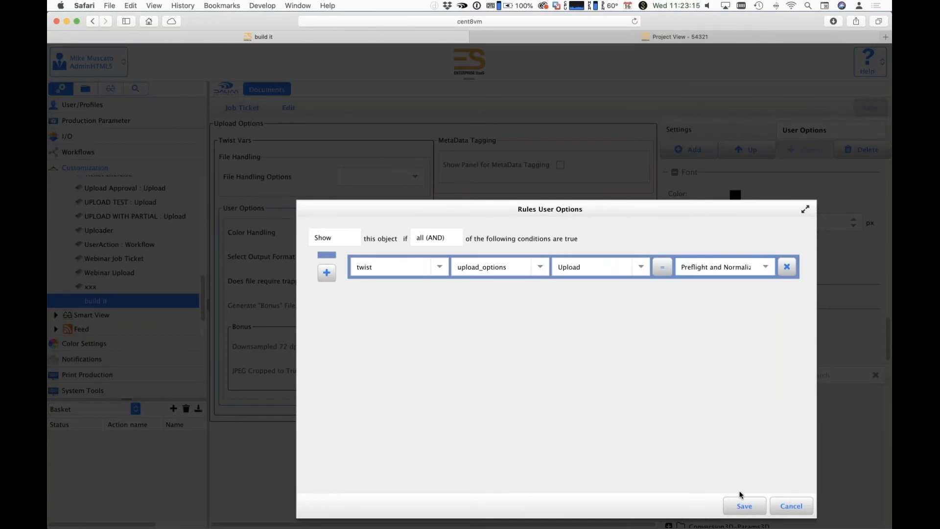
{"action": "left_click", "coordinate": [742, 509]}
{"action": "left_click", "coordinate": [434, 240]}
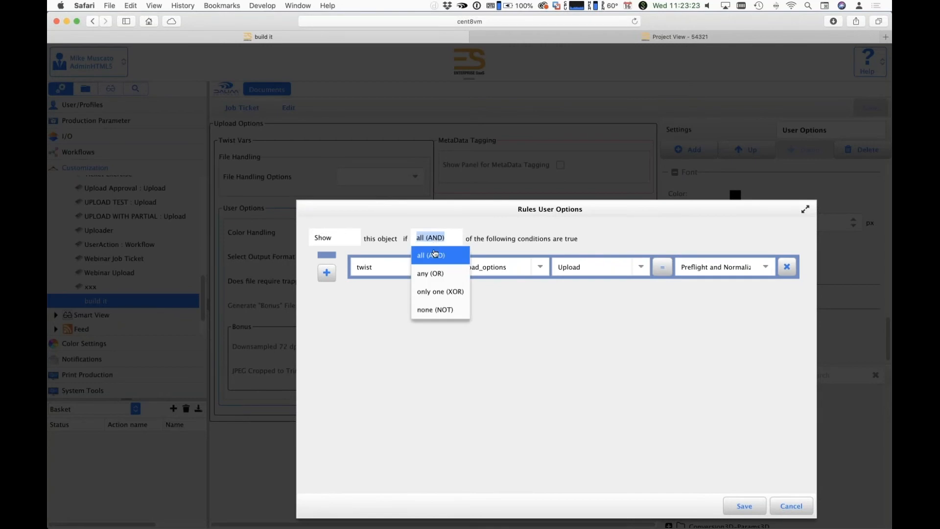
{"action": "left_click", "coordinate": [436, 256]}
{"action": "left_click", "coordinate": [744, 505]}
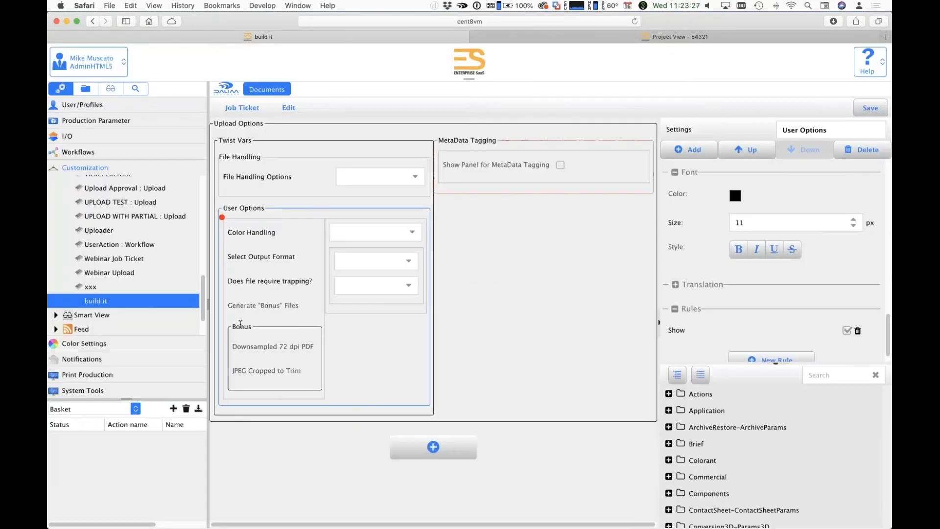
Step: Start a new rule for the Bonus container and set its action to Show
{"action": "left_click", "coordinate": [236, 328]}
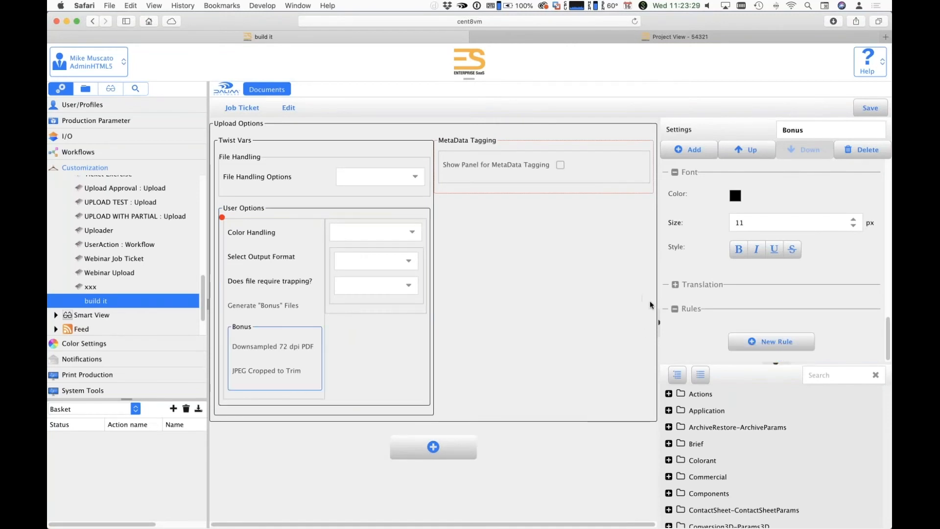
{"action": "left_click", "coordinate": [800, 343]}
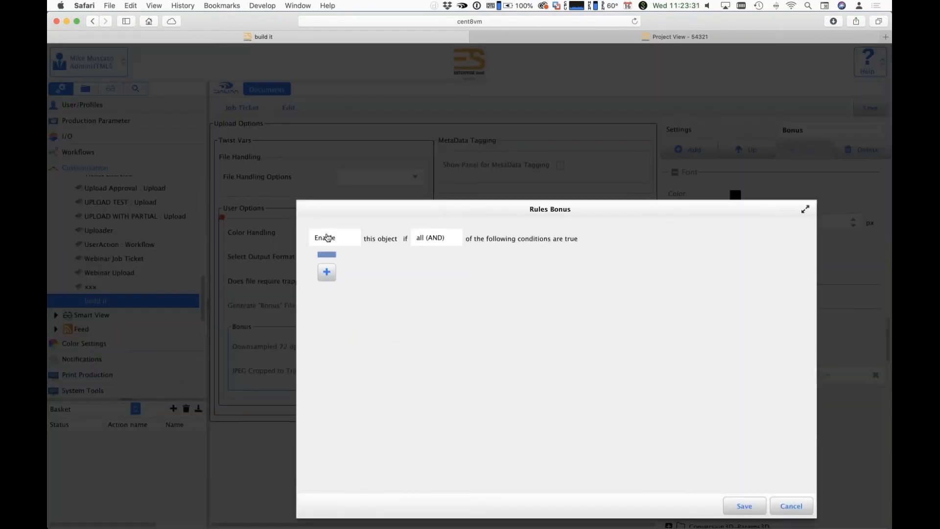
{"action": "left_click", "coordinate": [328, 237]}
{"action": "left_click", "coordinate": [333, 309]}
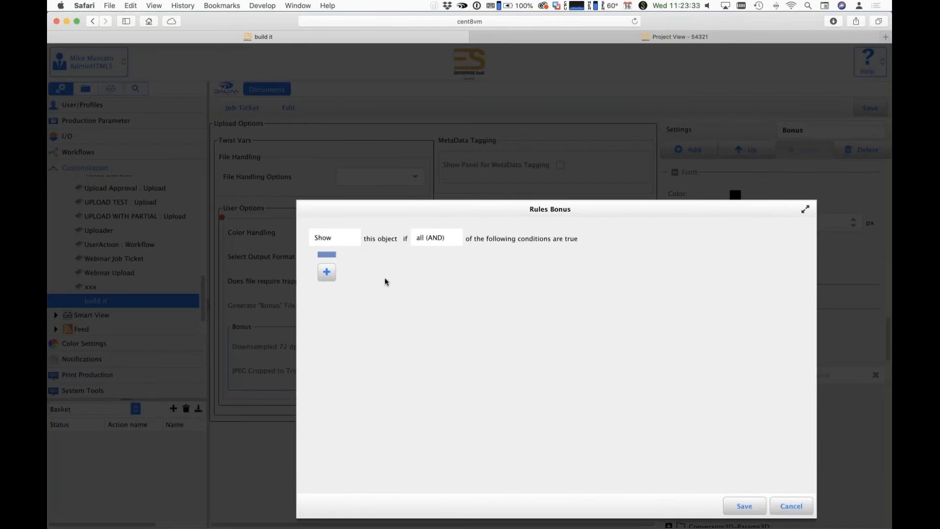
Step: Add a condition to the Bonus rule using the twist namespace and the bonus metadata
{"action": "left_click", "coordinate": [336, 275]}
{"action": "left_click", "coordinate": [339, 289]}
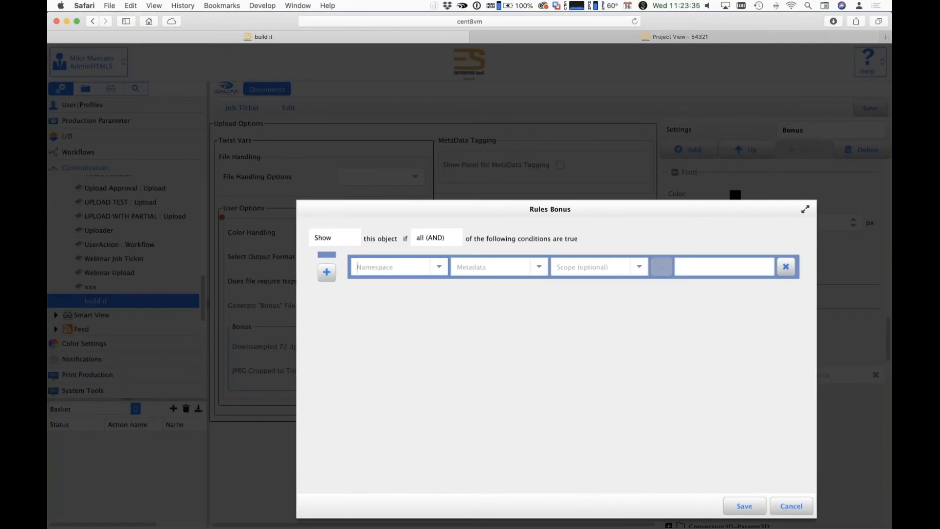
{"action": "type", "text": "tw"}
{"action": "left_click", "coordinate": [402, 293]}
{"action": "left_click", "coordinate": [539, 267]}
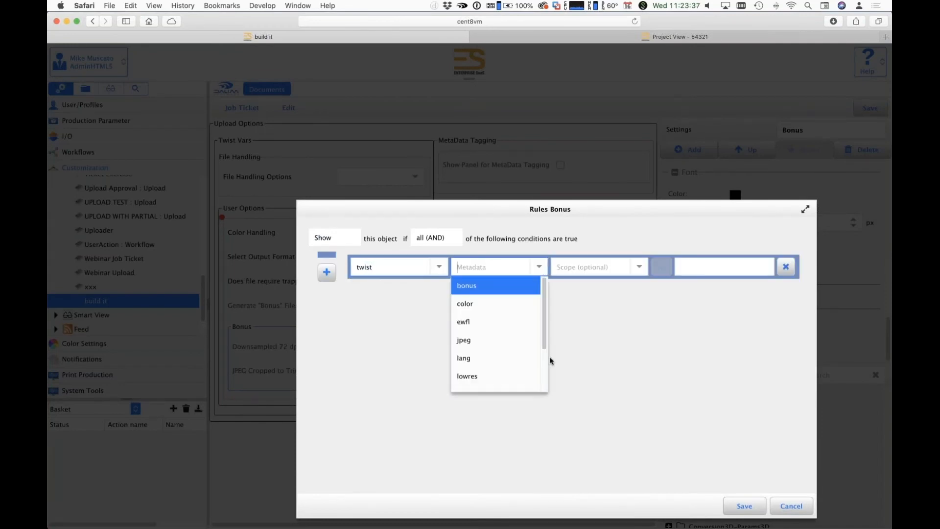
{"action": "left_click", "coordinate": [493, 289]}
Step: Complete the Bonus condition with scope Upload, operator = and value true, and save the rule and job ticket
{"action": "left_click", "coordinate": [636, 269]}
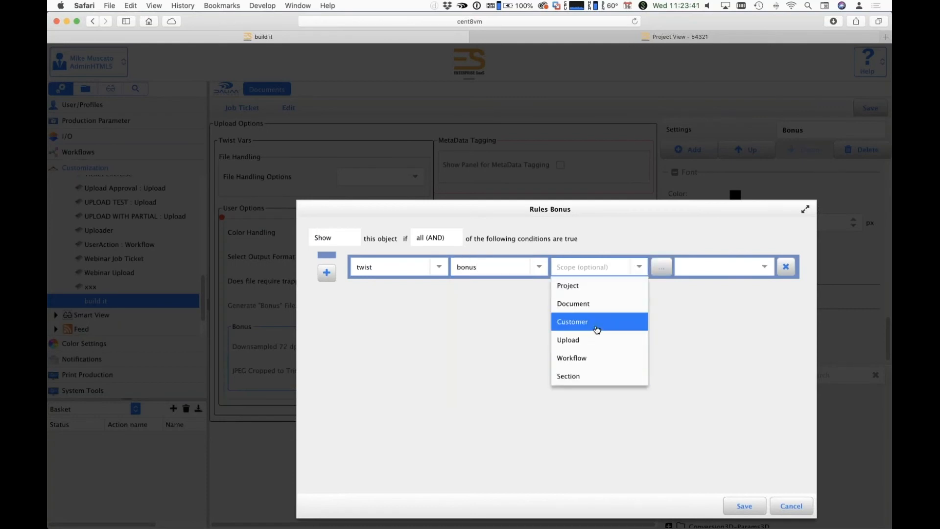
{"action": "left_click", "coordinate": [601, 337]}
{"action": "left_click", "coordinate": [664, 265]}
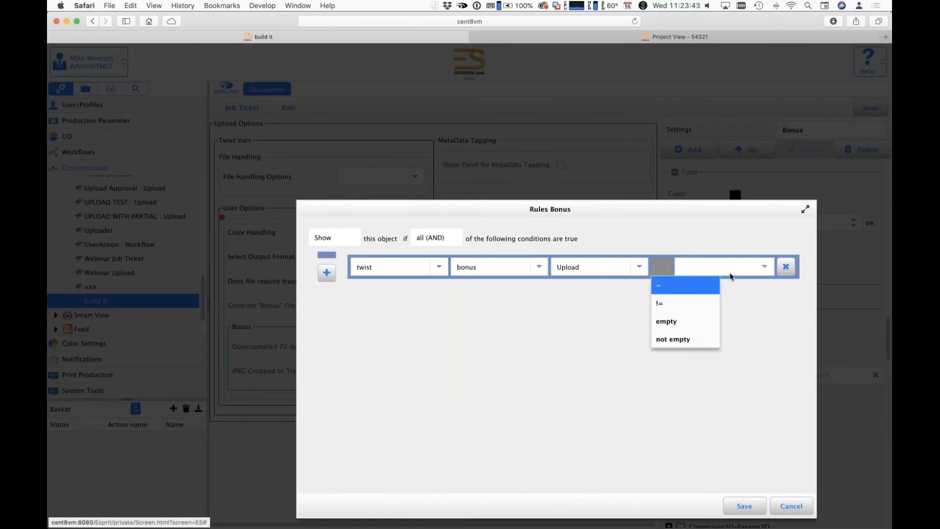
{"action": "left_click", "coordinate": [664, 281]}
{"action": "left_click", "coordinate": [723, 266]}
{"action": "left_click", "coordinate": [710, 285]}
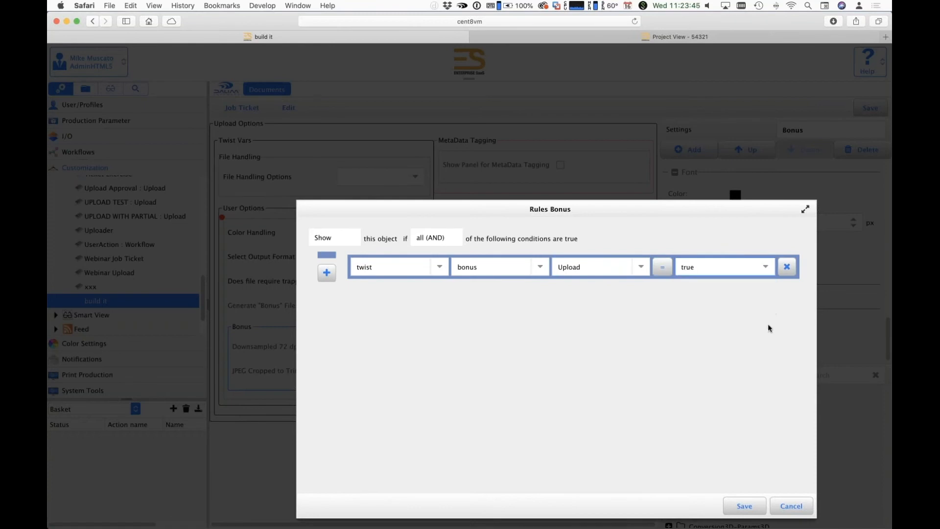
{"action": "left_click", "coordinate": [737, 502]}
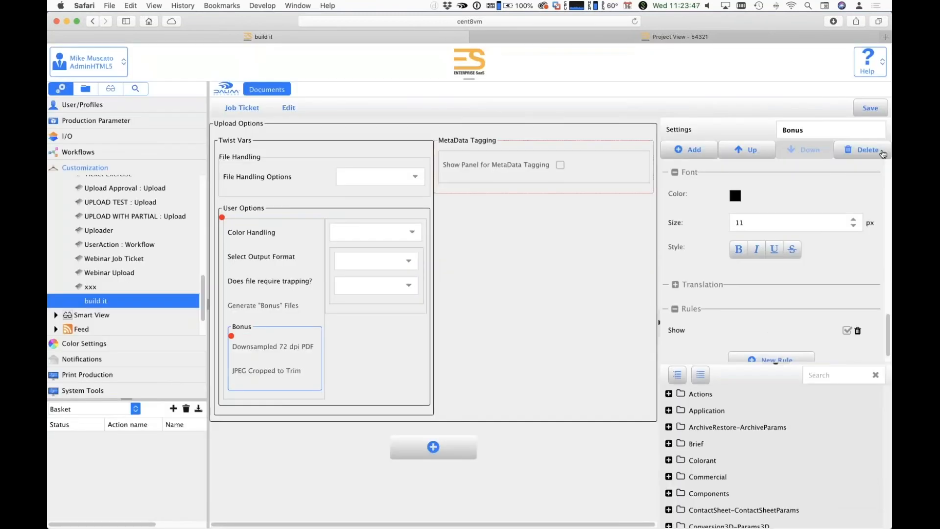
{"action": "left_click", "coordinate": [870, 107]}
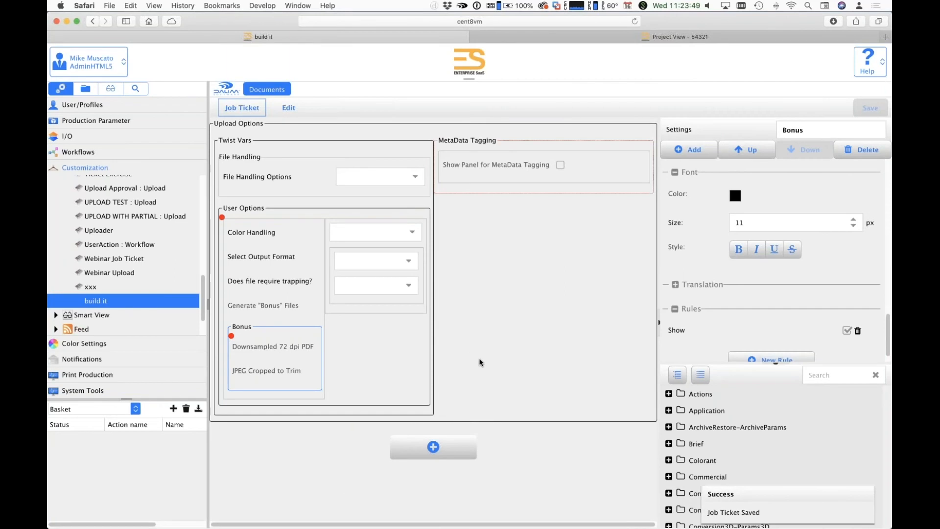
Step: Open the upload window for project aaaaa and set File Handling Options to Preflight and Normalize--User Choice
{"action": "left_click", "coordinate": [480, 362]}
{"action": "key", "text": "super+Tab"}
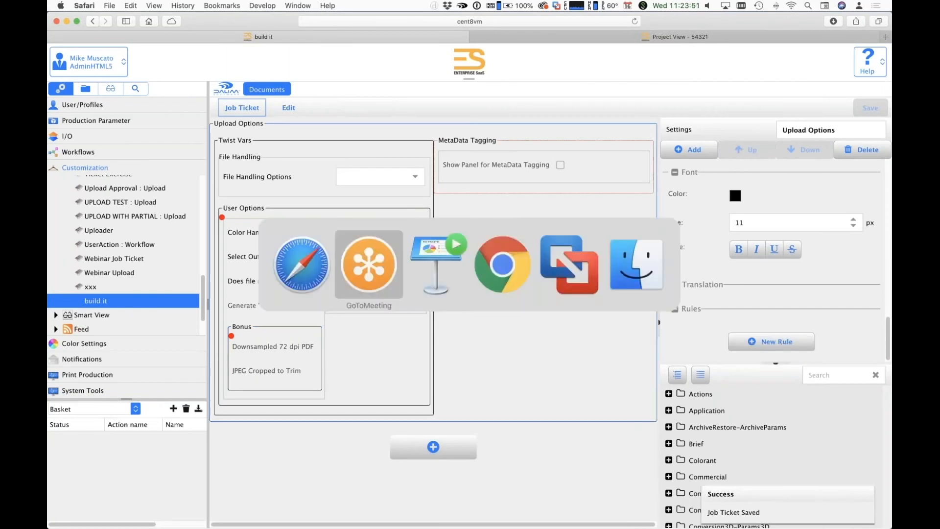
{"action": "key", "text": "super+shift+Tab"}
{"action": "left_click", "coordinate": [85, 89]}
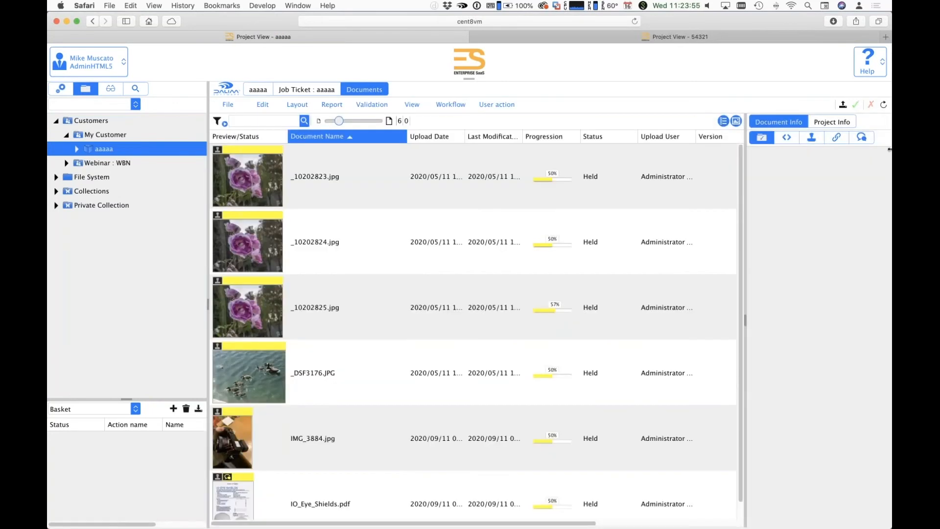
{"action": "left_click", "coordinate": [843, 104]}
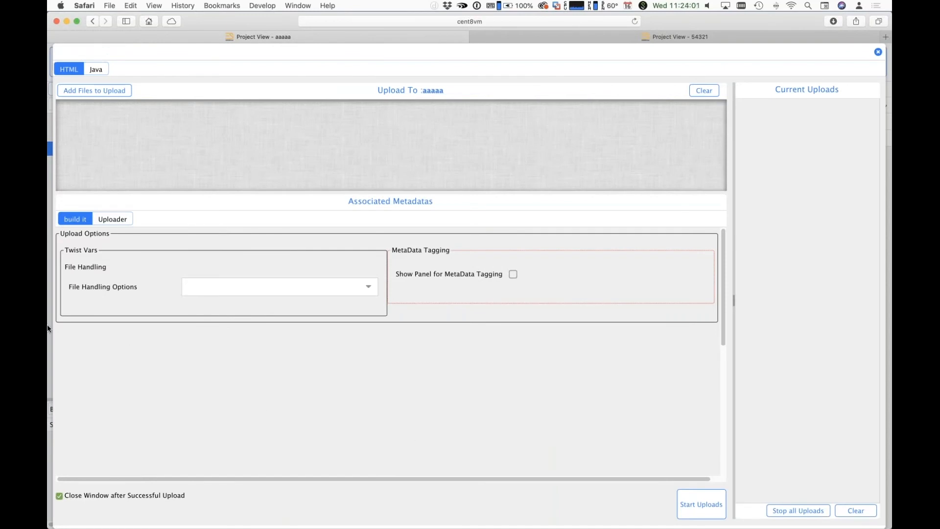
{"action": "left_click", "coordinate": [369, 287]}
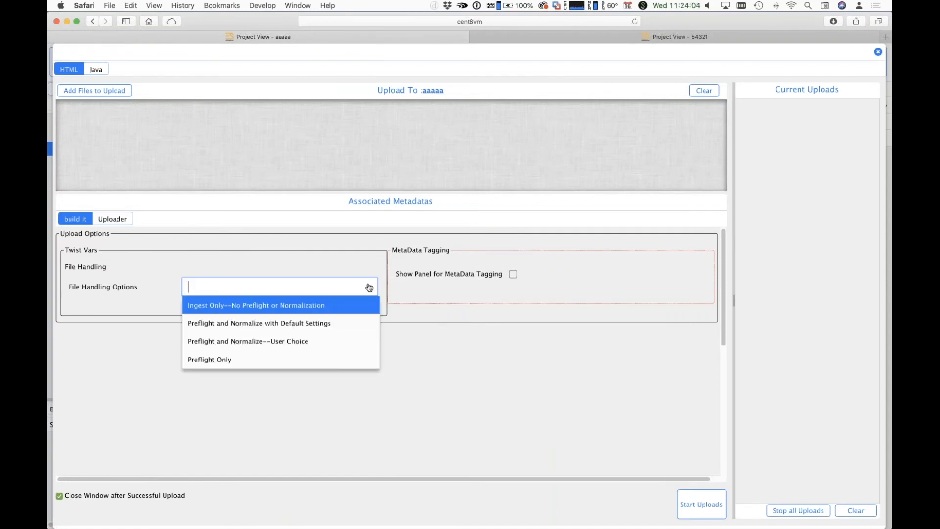
{"action": "left_click", "coordinate": [273, 348]}
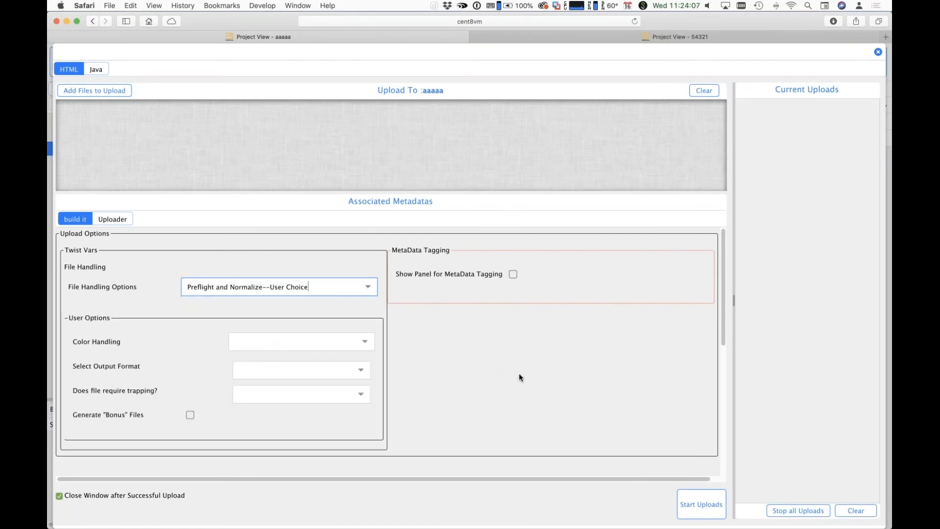
Step: Test the Bonus rule by enabling Generate "Bonus" Files, examine the upload form, and close the upload window
{"action": "scroll", "coordinate": [185, 394], "scroll_direction": "down", "scroll_amount": 3}
{"action": "scroll", "coordinate": [171, 353], "scroll_direction": "up", "scroll_amount": 3}
{"action": "scroll", "coordinate": [204, 411], "scroll_direction": "down", "scroll_amount": 1}
{"action": "left_click", "coordinate": [190, 398]}
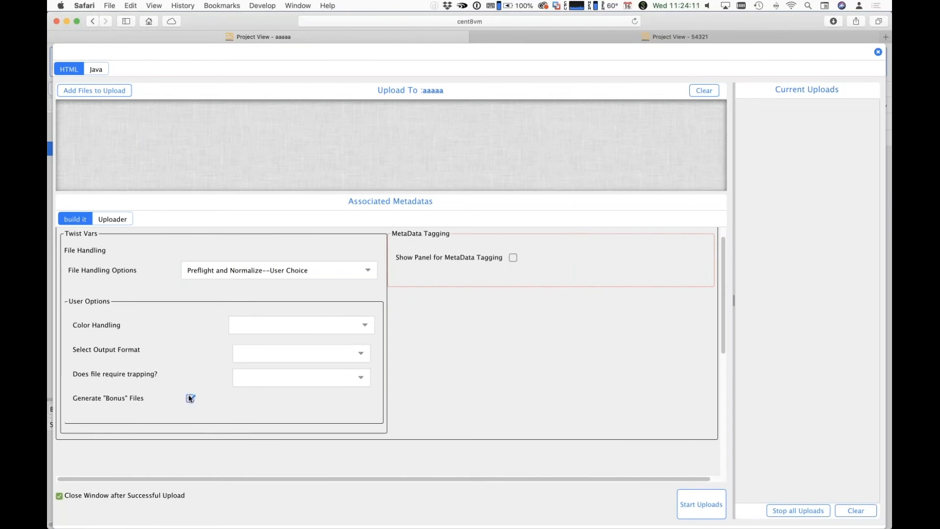
{"action": "scroll", "coordinate": [189, 398], "scroll_direction": "down", "scroll_amount": 1}
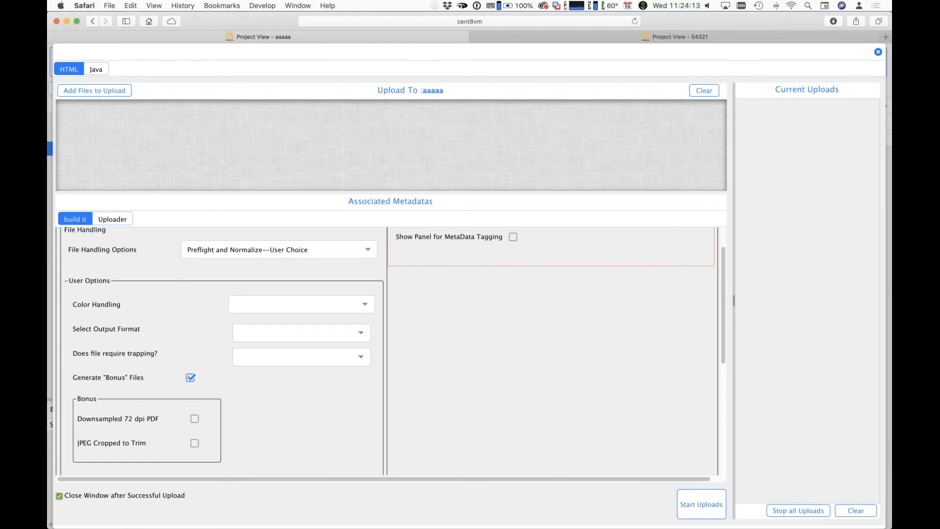
{"action": "scroll", "coordinate": [390, 351], "scroll_direction": "up", "scroll_amount": 2}
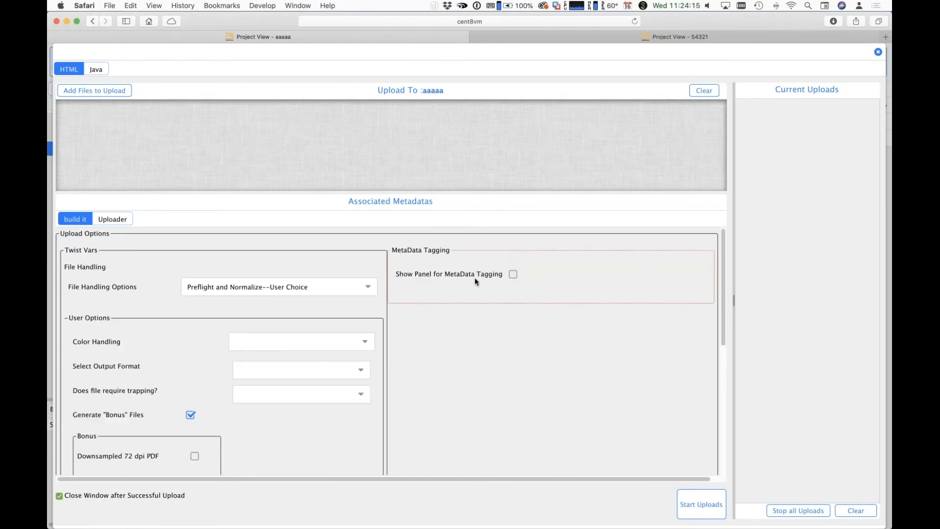
{"action": "left_click", "coordinate": [879, 53]}
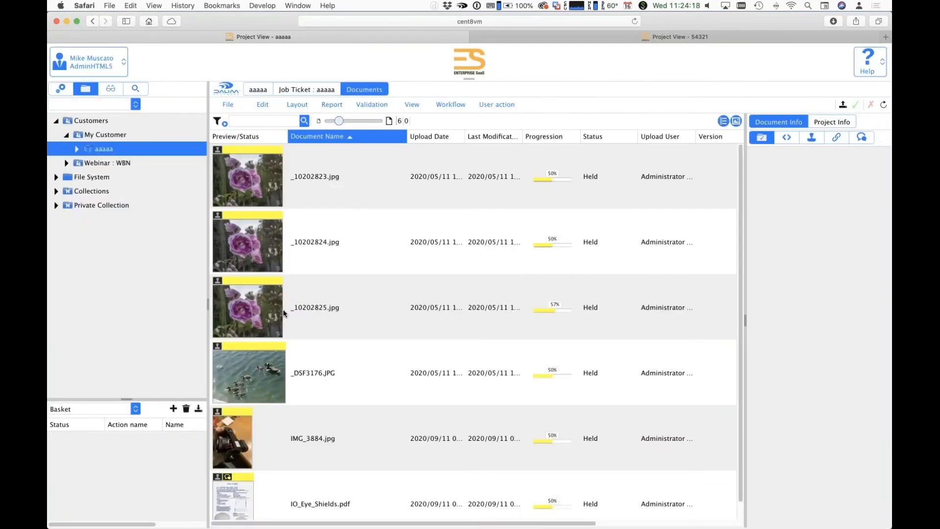
Step: Return to the customization area and open the Commercial : Project job ticket layout
{"action": "left_click", "coordinate": [64, 88]}
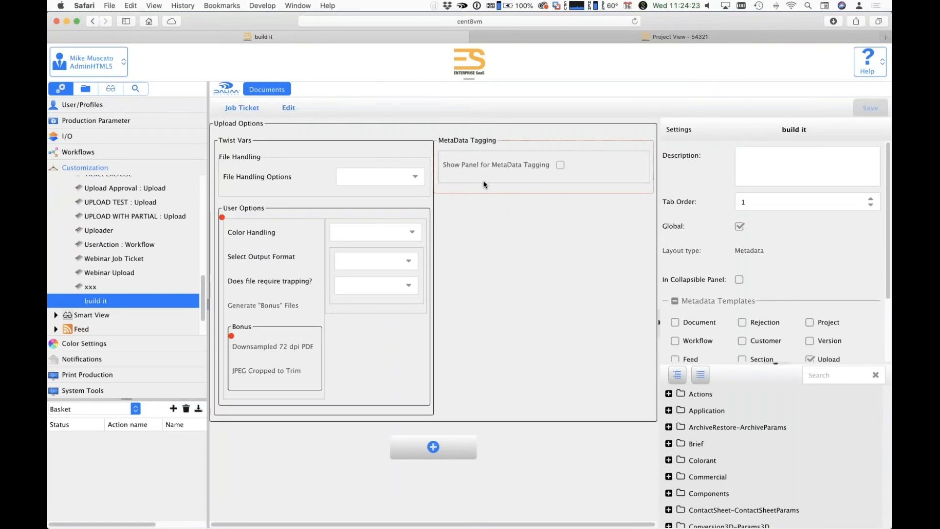
{"action": "left_click", "coordinate": [522, 187]}
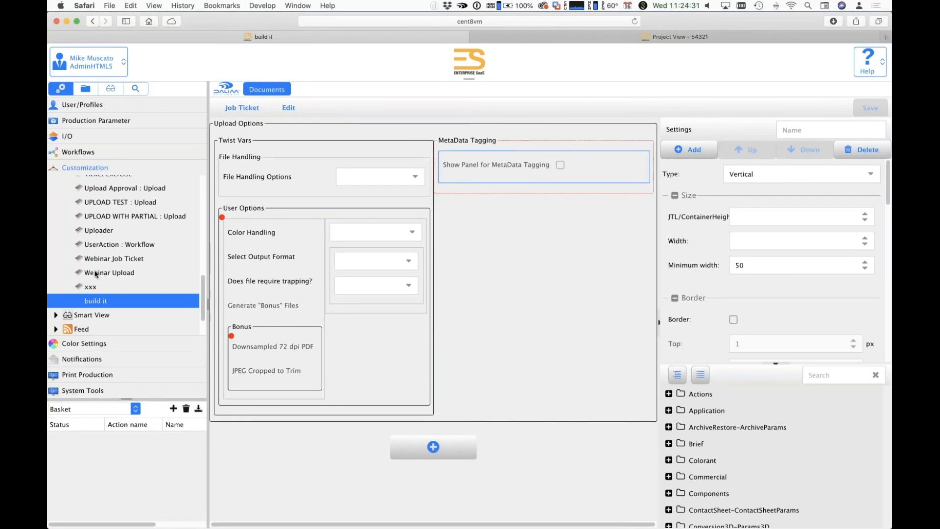
{"action": "scroll", "coordinate": [125, 254], "scroll_direction": "up", "scroll_amount": 5}
{"action": "scroll", "coordinate": [125, 254], "scroll_direction": "up", "scroll_amount": 4}
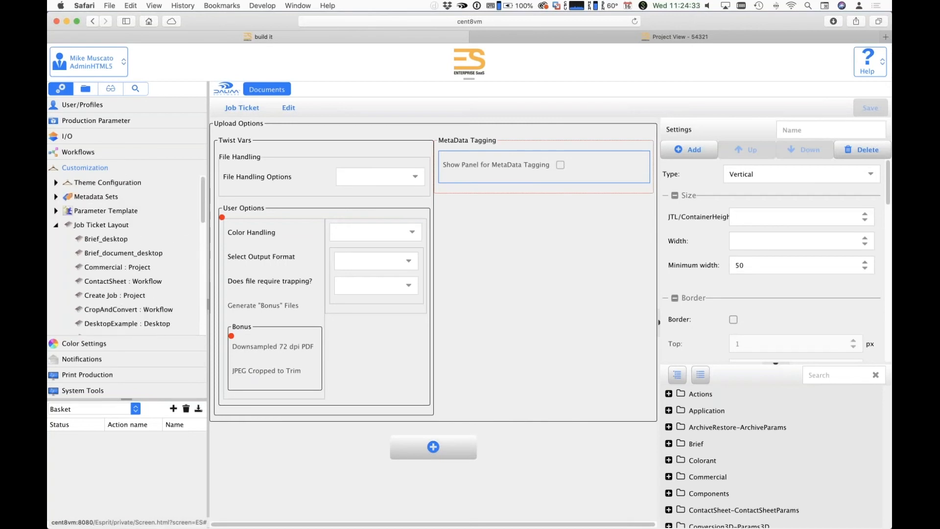
{"action": "left_click", "coordinate": [96, 268]}
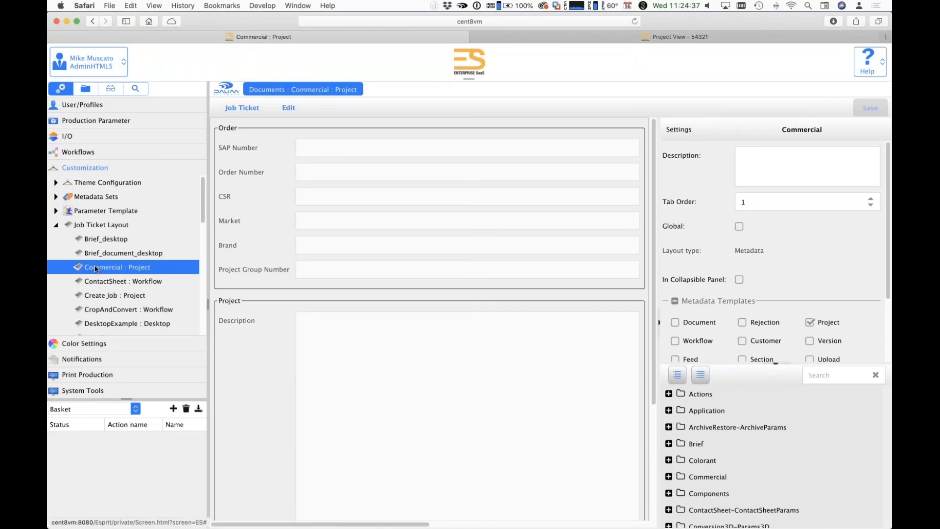
{"action": "scroll", "coordinate": [176, 289], "scroll_direction": "down", "scroll_amount": 1}
{"action": "scroll", "coordinate": [176, 289], "scroll_direction": "up", "scroll_amount": 1}
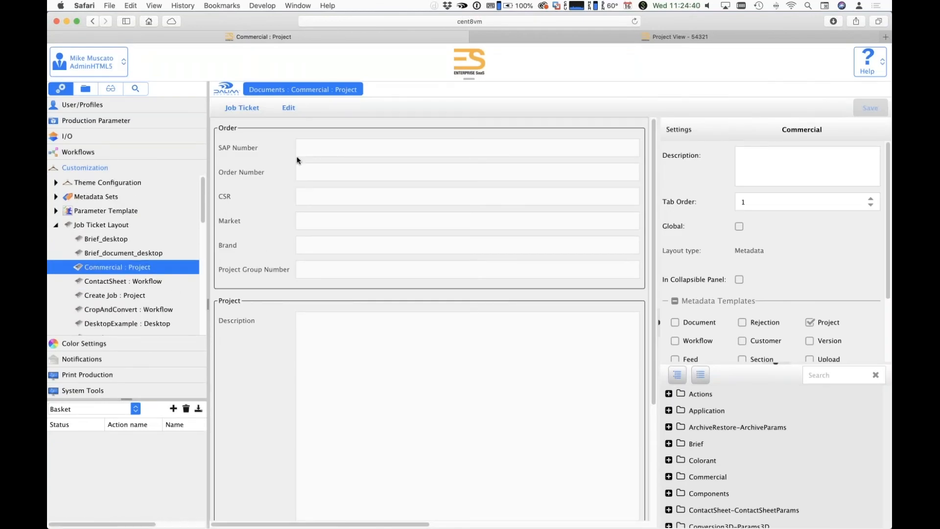
Step: Copy the Order container from the Commercial : Project layout
{"action": "left_click", "coordinate": [282, 130]}
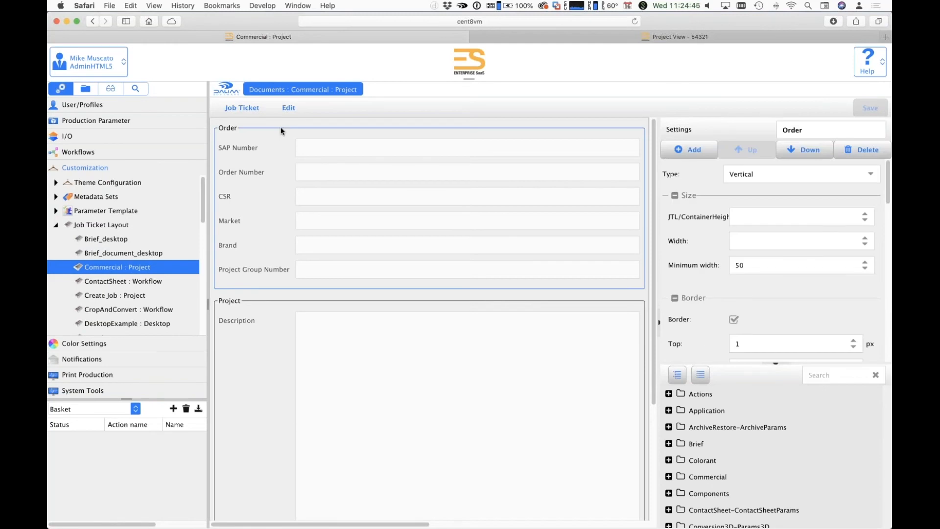
{"action": "left_click", "coordinate": [289, 112]}
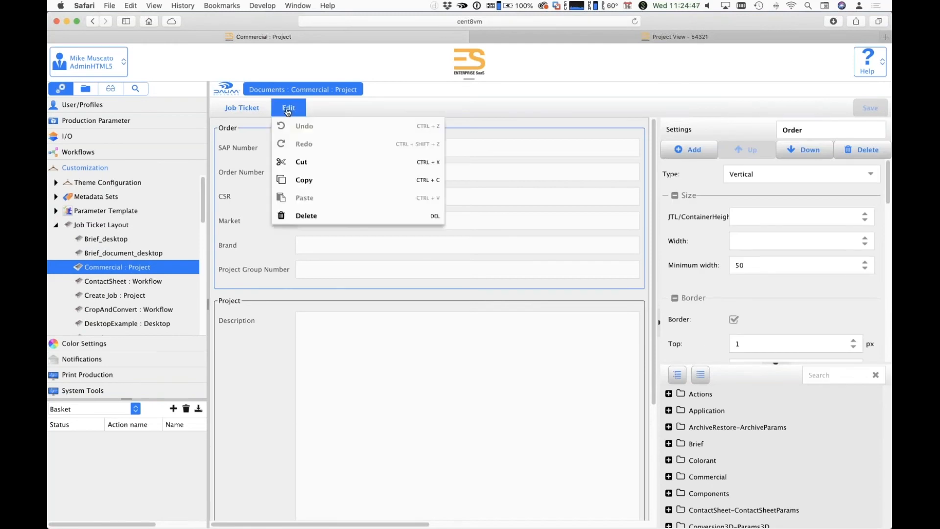
{"action": "left_click", "coordinate": [286, 181]}
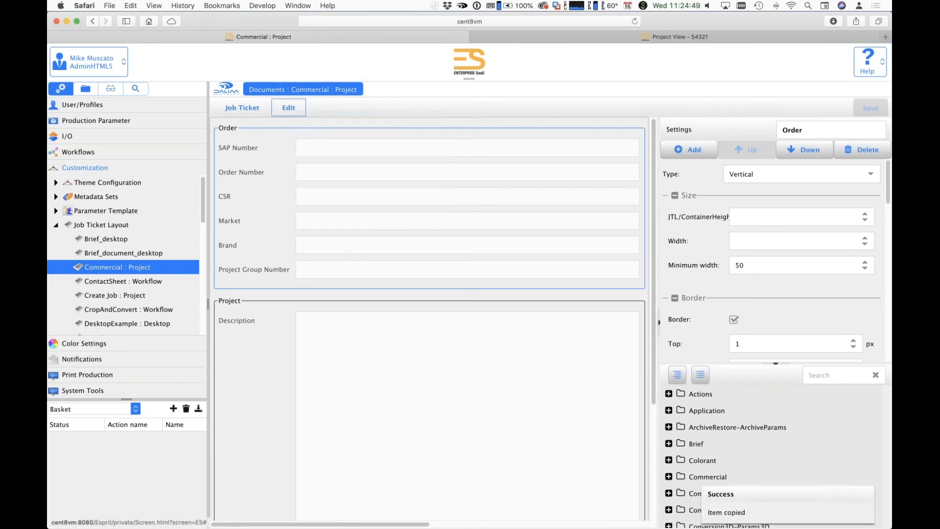
Step: Reopen the "build it" layout and paste the copied Order container below Upload Options
{"action": "scroll", "coordinate": [133, 269], "scroll_direction": "down", "scroll_amount": 10}
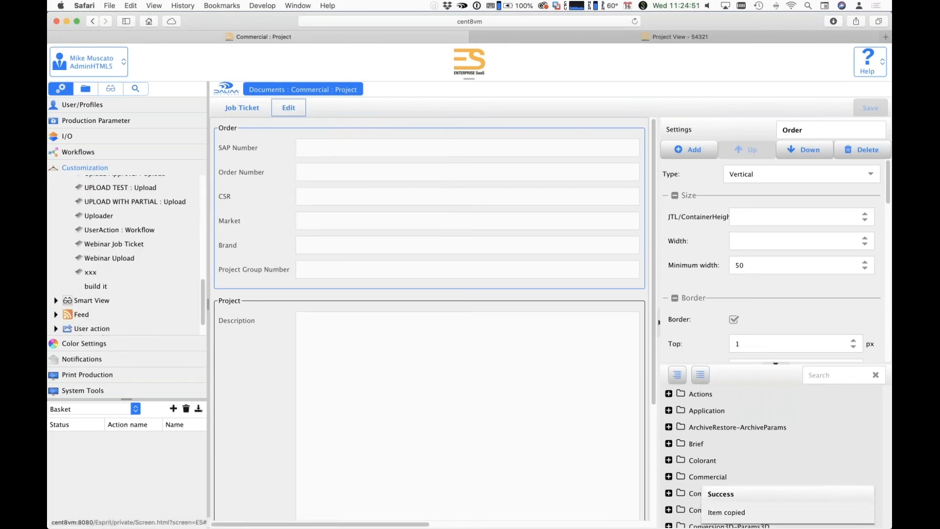
{"action": "left_click", "coordinate": [111, 287]}
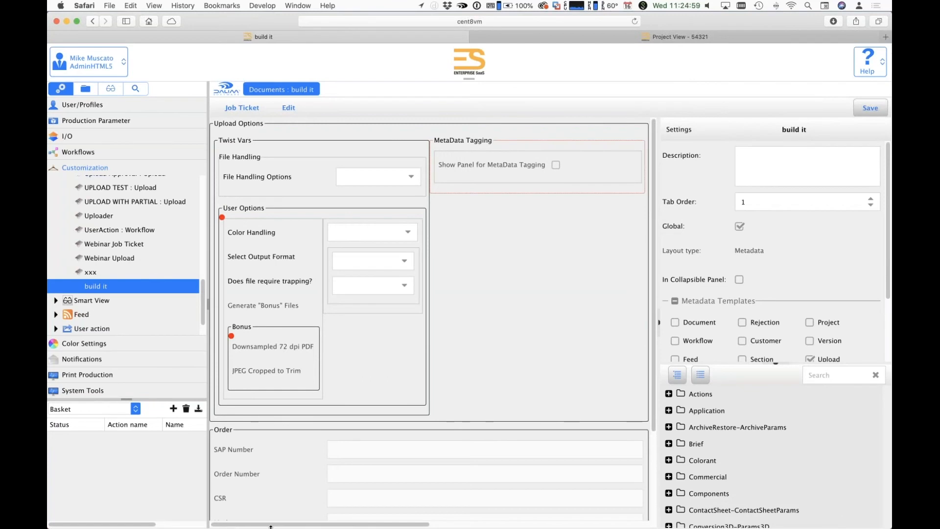
{"action": "scroll", "coordinate": [332, 447], "scroll_direction": "down", "scroll_amount": 5}
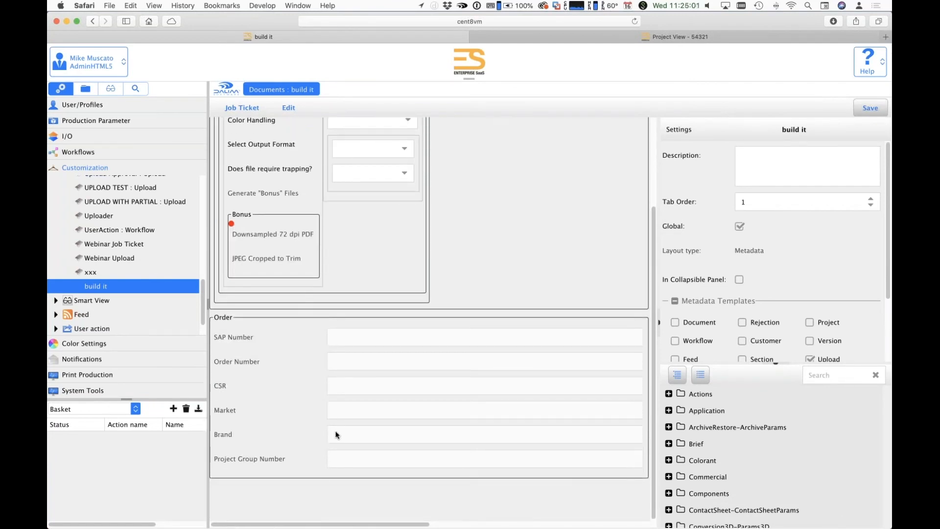
{"action": "scroll", "coordinate": [411, 444], "scroll_direction": "up", "scroll_amount": 5}
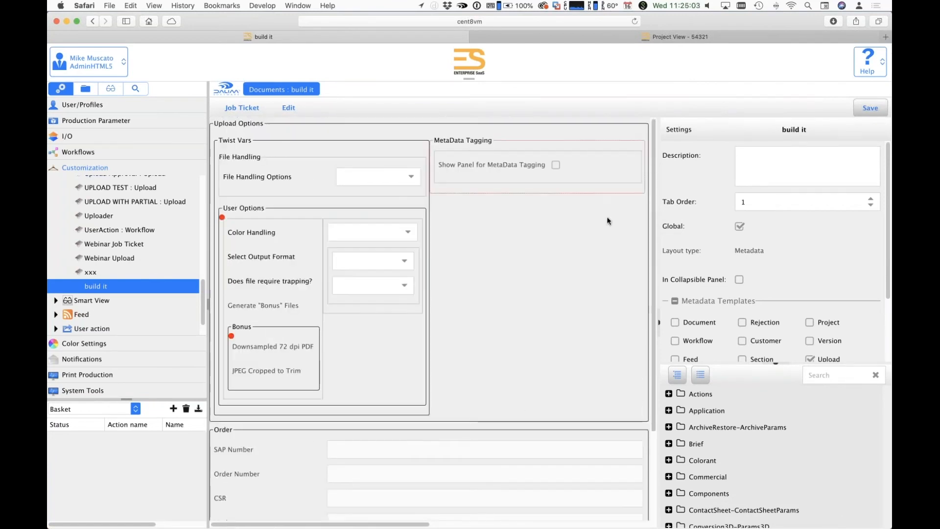
{"action": "scroll", "coordinate": [504, 466], "scroll_direction": "down", "scroll_amount": 5}
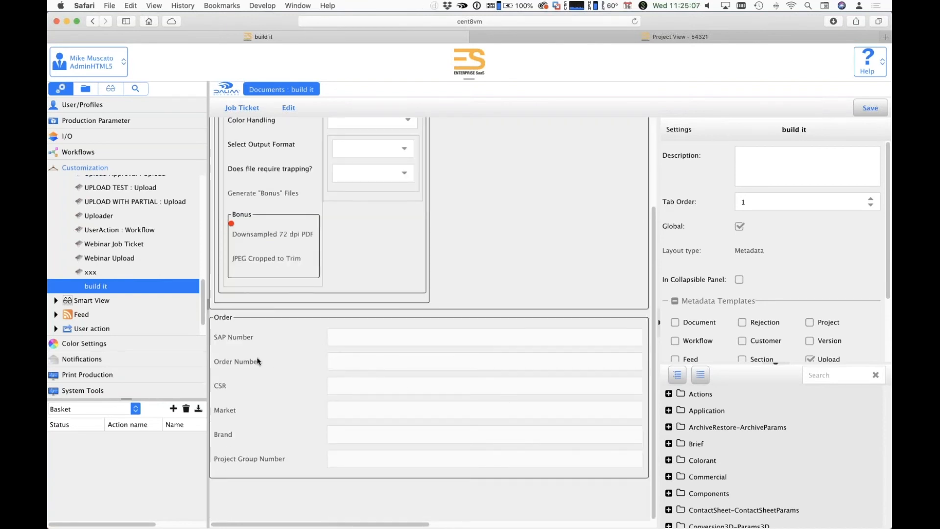
Step: Move the Order container into the MetaData Tagging container, beneath the Show Panel for MetaData Tagging checkbox
{"action": "left_click", "coordinate": [269, 322]}
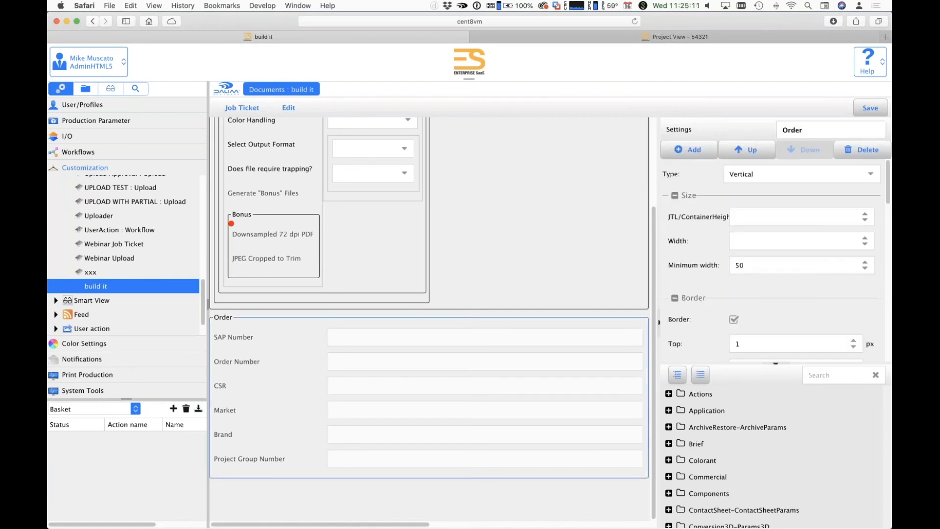
{"action": "scroll", "coordinate": [522, 360], "scroll_direction": "up", "scroll_amount": 3}
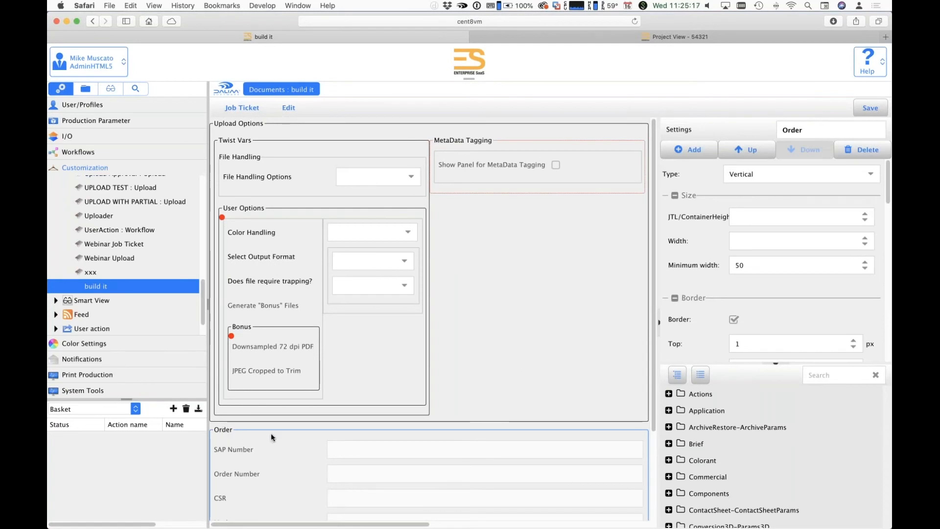
{"action": "left_click_drag", "start_coordinate": [272, 429], "coordinate": [465, 182]}
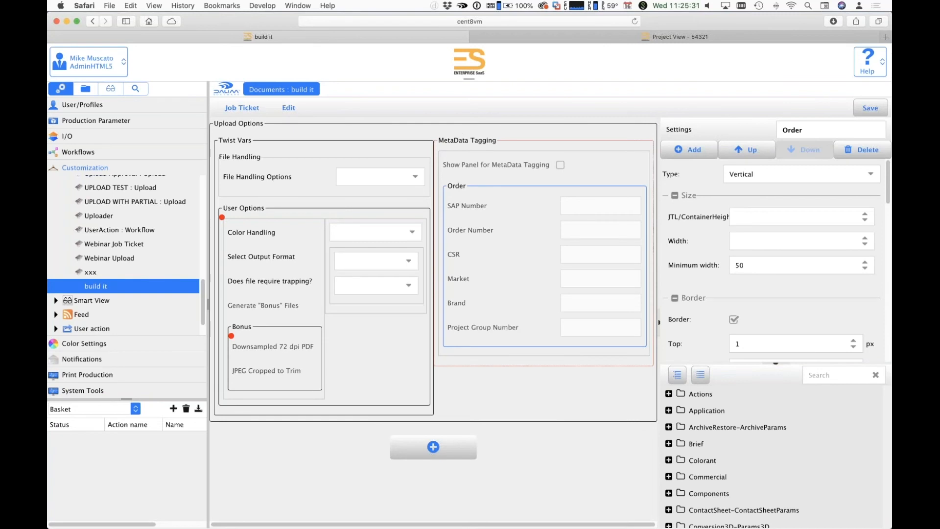
Step: Start a new rule for the Order container and set its action to Hide
{"action": "scroll", "coordinate": [817, 267], "scroll_direction": "down", "scroll_amount": 5}
{"action": "left_click", "coordinate": [778, 346]}
{"action": "left_click", "coordinate": [318, 238]}
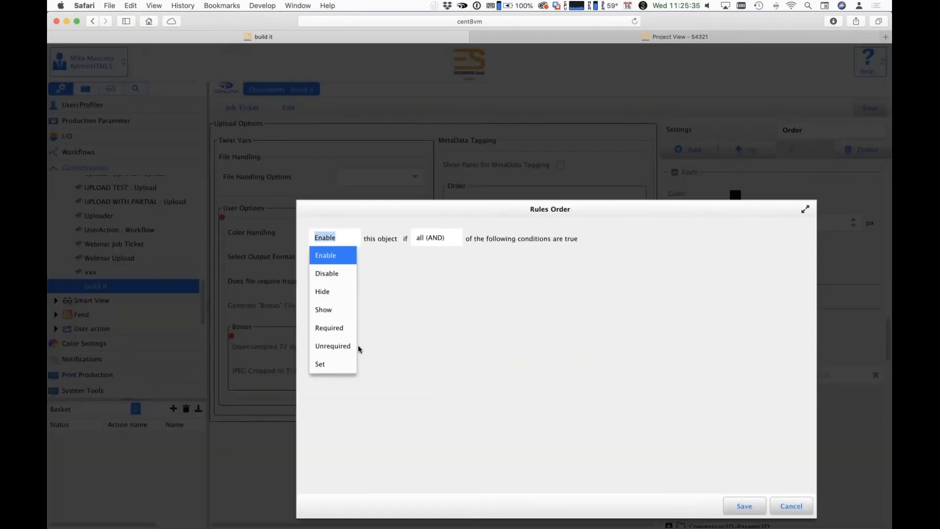
{"action": "left_click", "coordinate": [331, 292]}
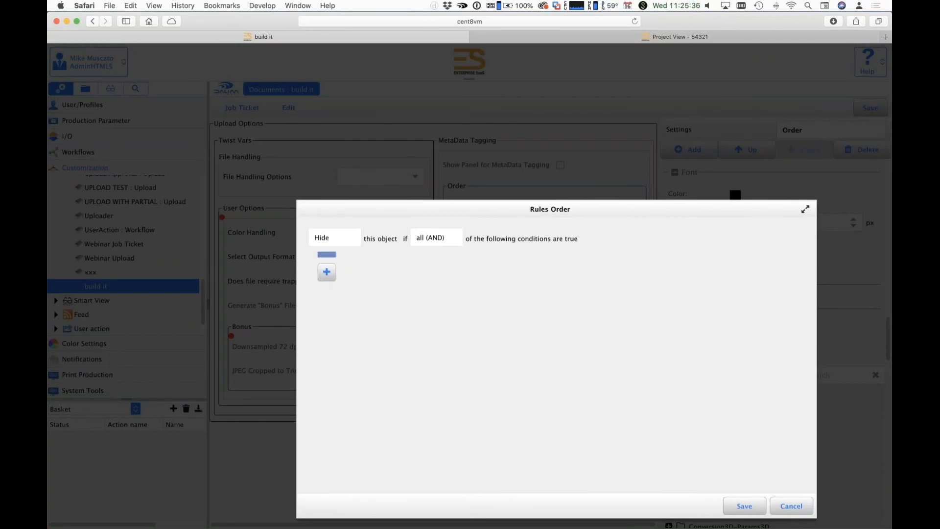
Step: Add a condition to the Order rule using the twist namespace and the show metadata
{"action": "left_click", "coordinate": [325, 272]}
{"action": "left_click", "coordinate": [354, 294]}
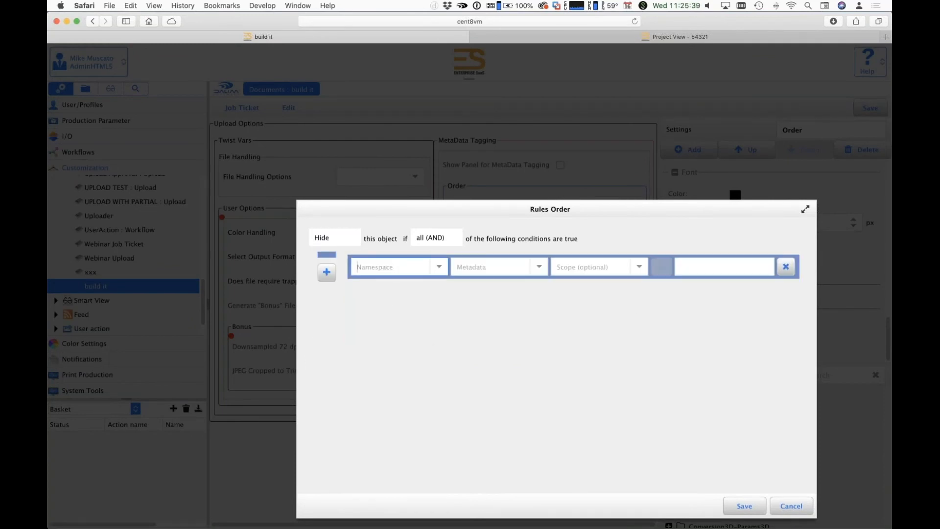
{"action": "type", "text": "twist"}
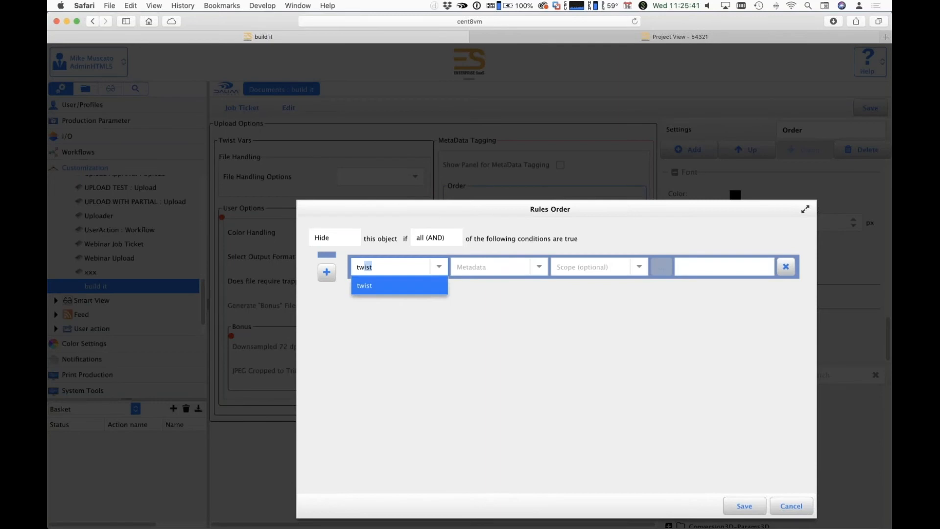
{"action": "left_click", "coordinate": [538, 267]}
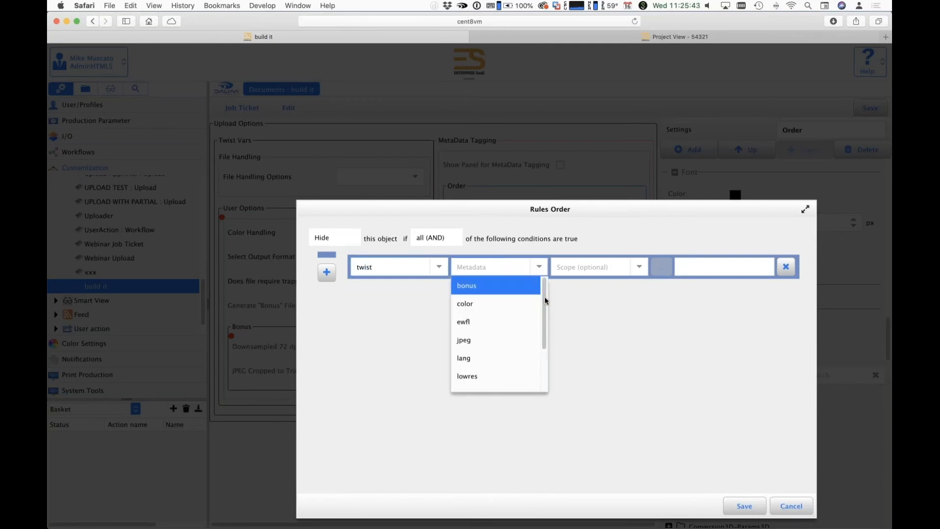
{"action": "scroll", "coordinate": [495, 346], "scroll_direction": "down", "scroll_amount": 4}
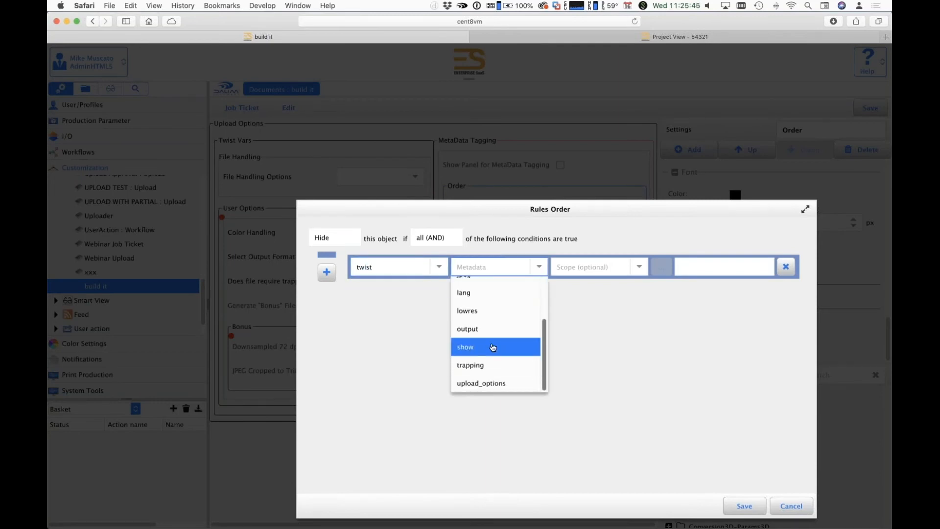
{"action": "left_click", "coordinate": [493, 347]}
Step: Complete the Order condition with scope Upload, operator = and value false, and save the rule and job ticket
{"action": "left_click", "coordinate": [634, 266]}
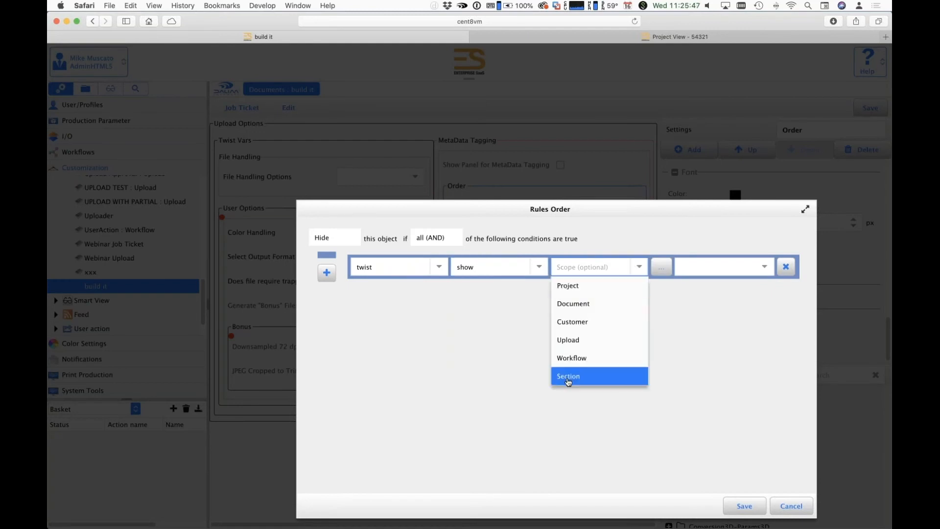
{"action": "left_click", "coordinate": [570, 339]}
{"action": "left_click", "coordinate": [655, 269]}
{"action": "left_click", "coordinate": [662, 292]}
{"action": "left_click", "coordinate": [766, 267]}
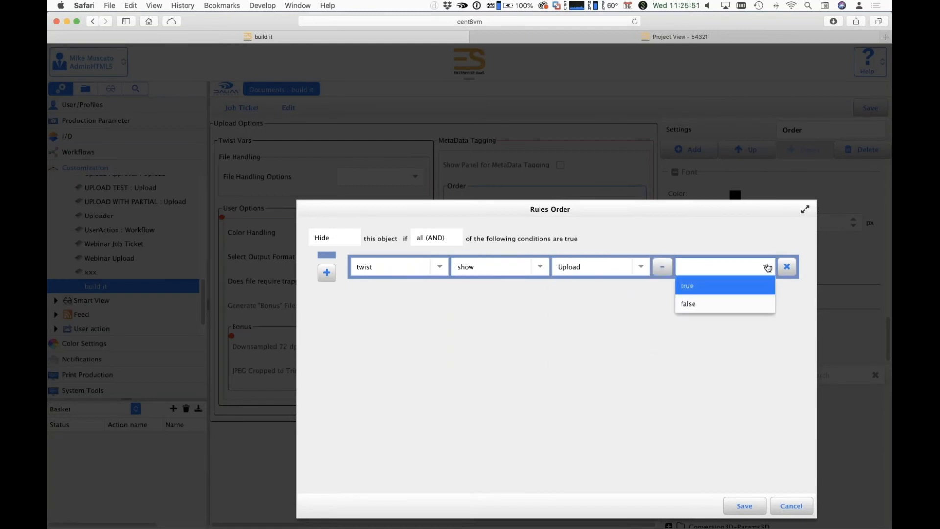
{"action": "left_click", "coordinate": [702, 305]}
{"action": "left_click", "coordinate": [745, 506]}
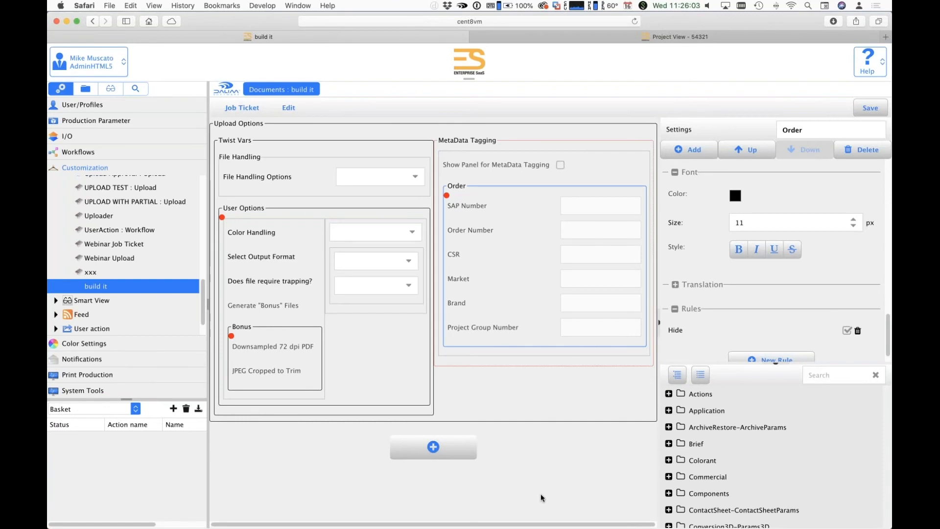
{"action": "left_click", "coordinate": [569, 398]}
{"action": "left_click", "coordinate": [870, 108]}
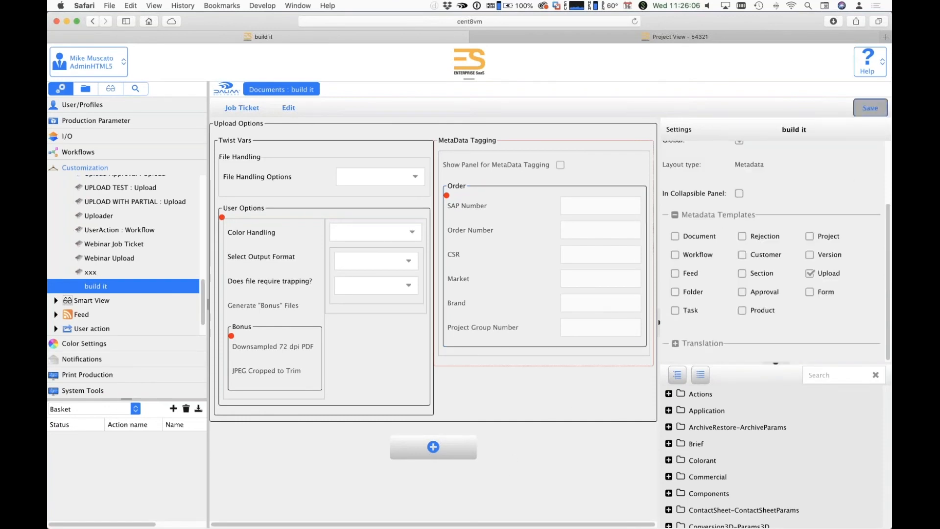
Step: Review the Show rule of the User Options container and close it without changes
{"action": "left_click", "coordinate": [778, 364]}
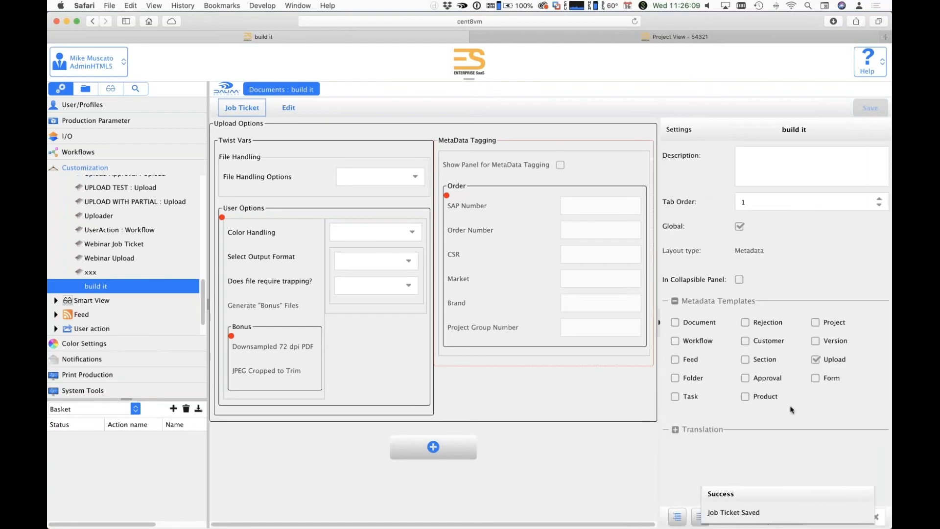
{"action": "left_click", "coordinate": [222, 218]}
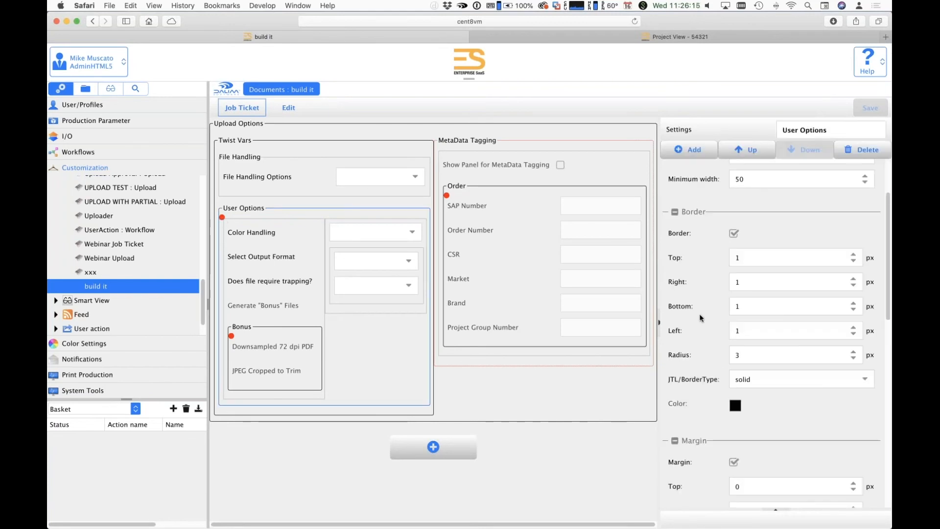
{"action": "scroll", "coordinate": [701, 318], "scroll_direction": "down", "scroll_amount": 10}
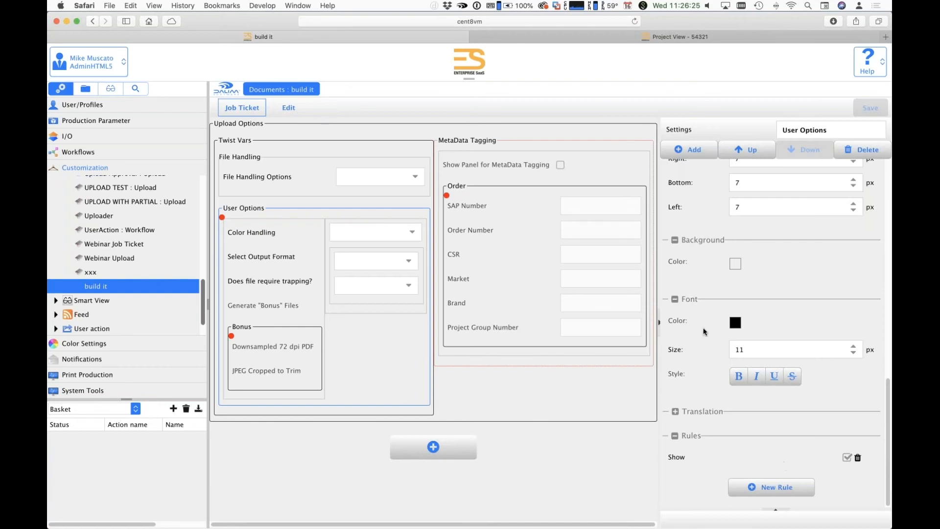
{"action": "left_click", "coordinate": [676, 455]}
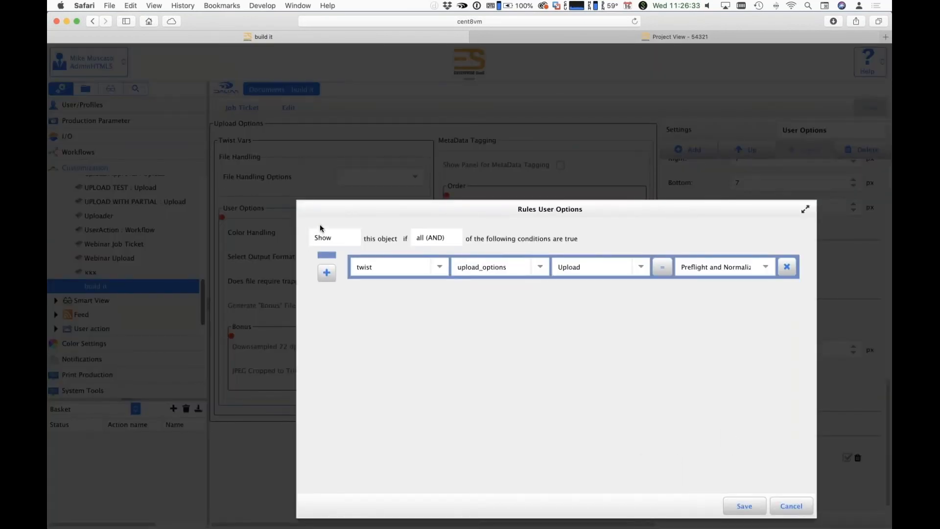
{"action": "left_click", "coordinate": [807, 507]}
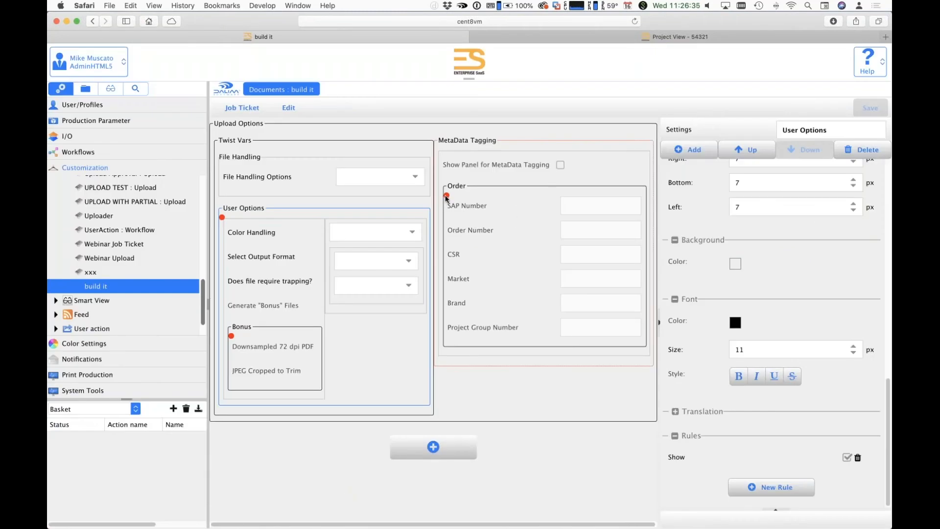
Step: Review the Hide rule of the Order container and close it without changes
{"action": "left_click", "coordinate": [447, 196]}
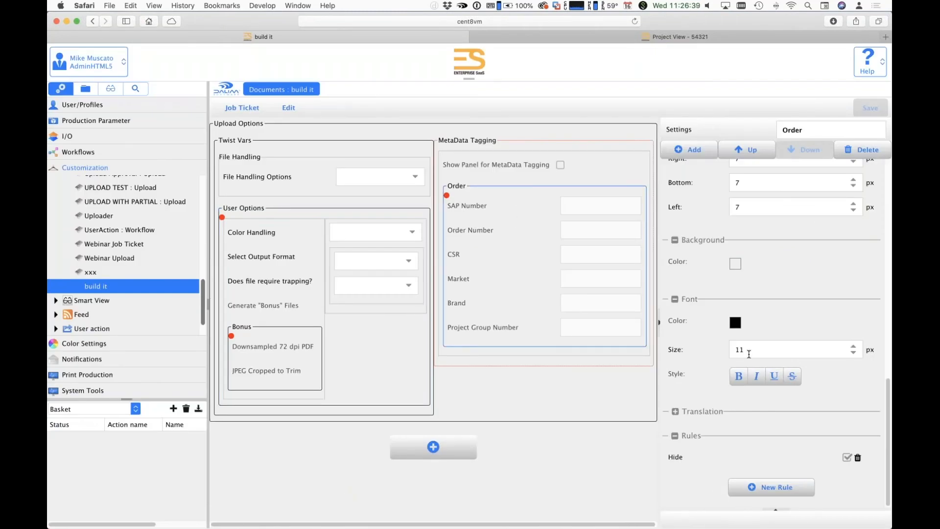
{"action": "left_click", "coordinate": [675, 458]}
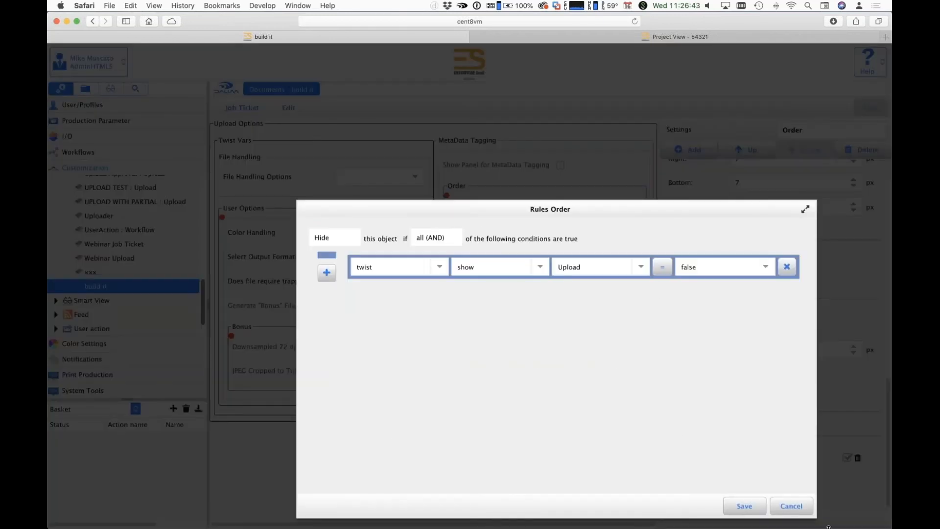
{"action": "left_click", "coordinate": [792, 506]}
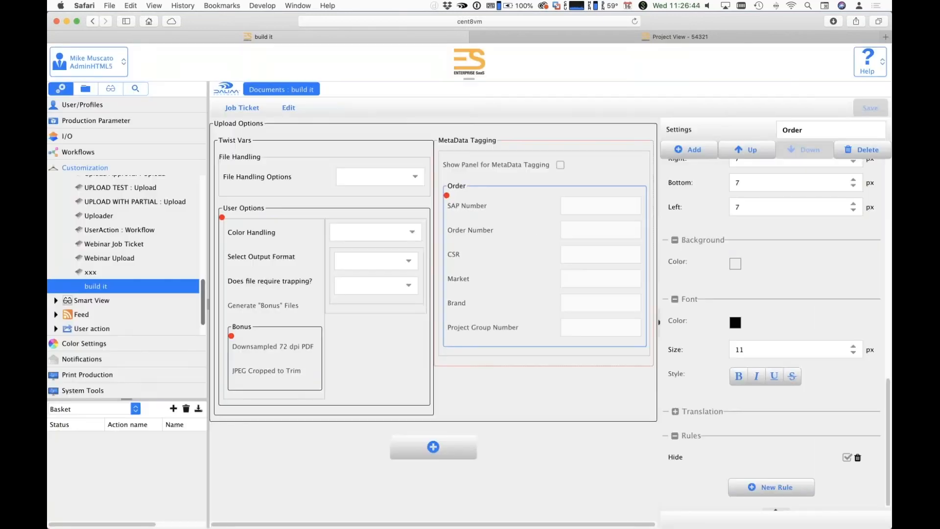
Step: Open the upload window for project aaaaa, enlarge its metadata area and test the build it layout with Show Panel for MetaData Tagging enabled
{"action": "left_click", "coordinate": [84, 89]}
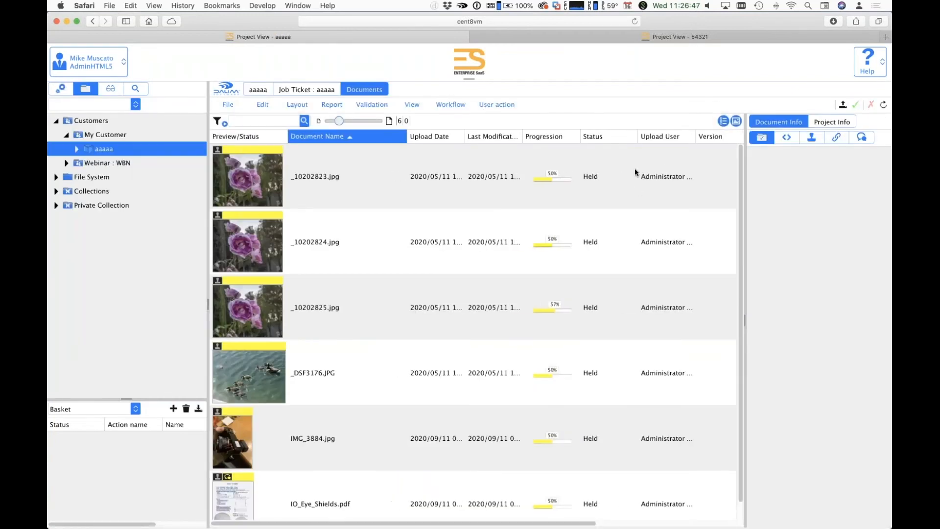
{"action": "left_click", "coordinate": [843, 104]}
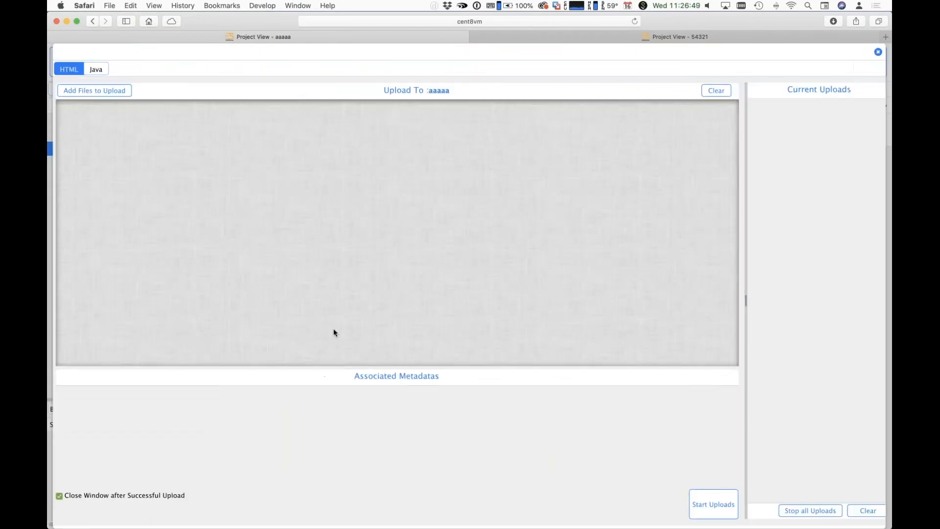
{"action": "left_click_drag", "start_coordinate": [342, 367], "coordinate": [413, 27]}
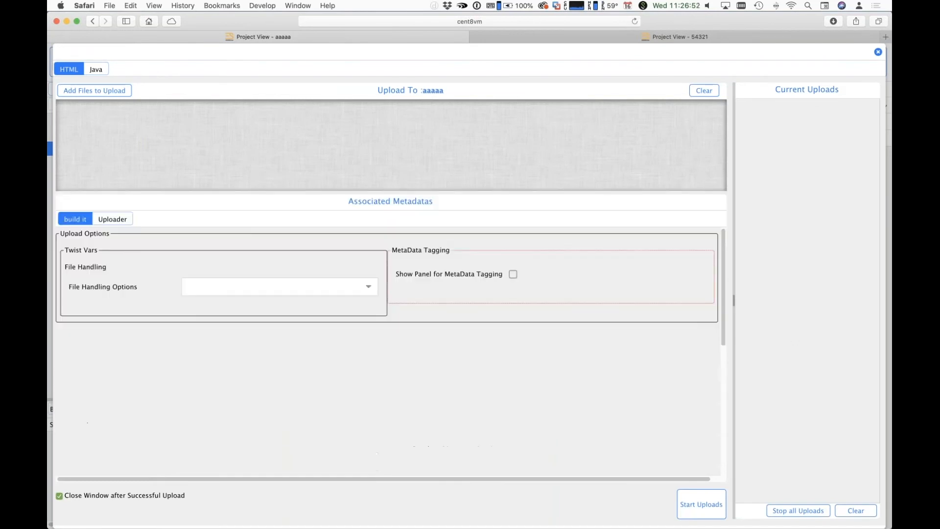
{"action": "left_click", "coordinate": [512, 274]}
{"action": "scroll", "coordinate": [387, 350], "scroll_direction": "down", "scroll_amount": 4}
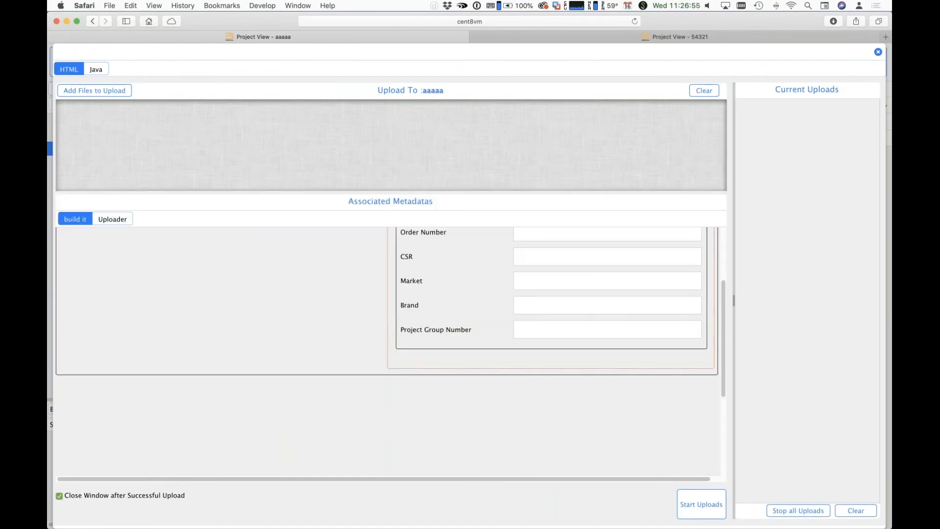
{"action": "scroll", "coordinate": [387, 350], "scroll_direction": "up", "scroll_amount": 4}
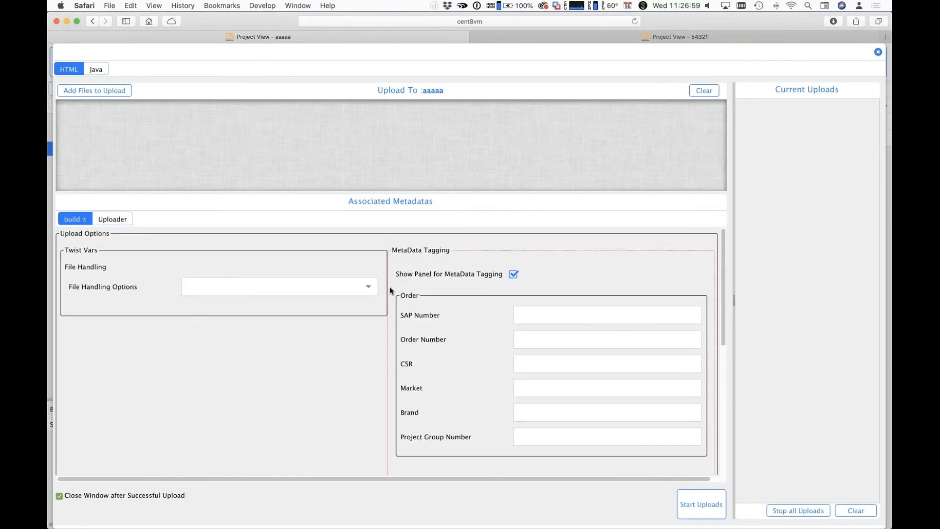
Step: Test File Handling Options with Preflight and Normalize--User Choice, compare the form with the Uploader layout, and close the upload window
{"action": "left_click", "coordinate": [367, 287]}
{"action": "left_click", "coordinate": [245, 342]}
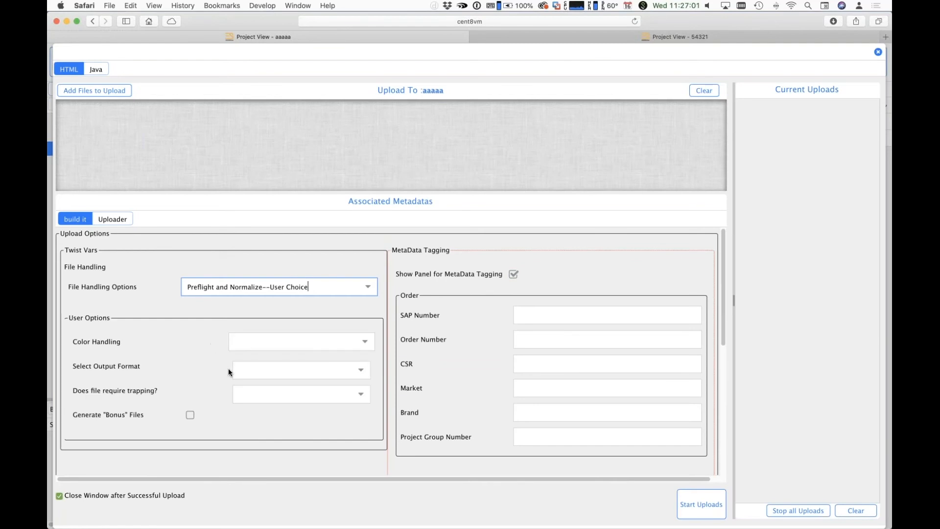
{"action": "left_click", "coordinate": [113, 220]}
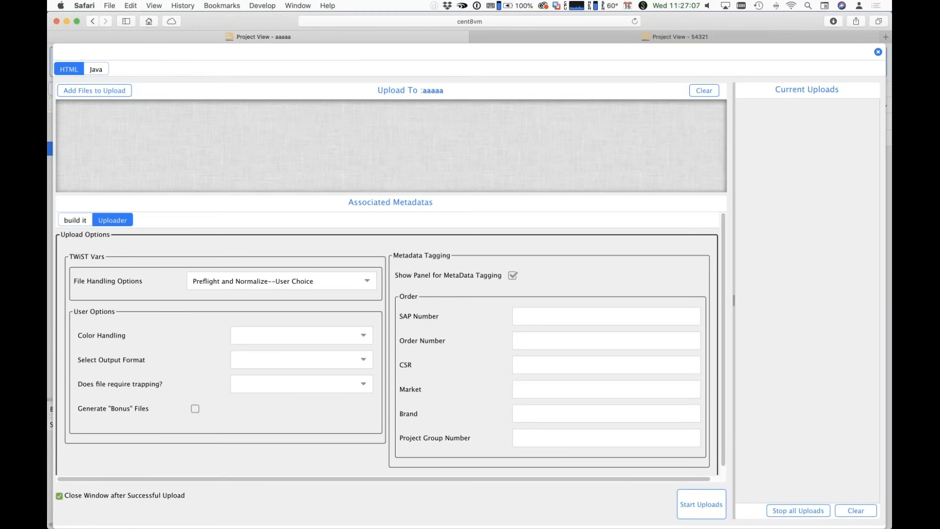
{"action": "left_click", "coordinate": [878, 52]}
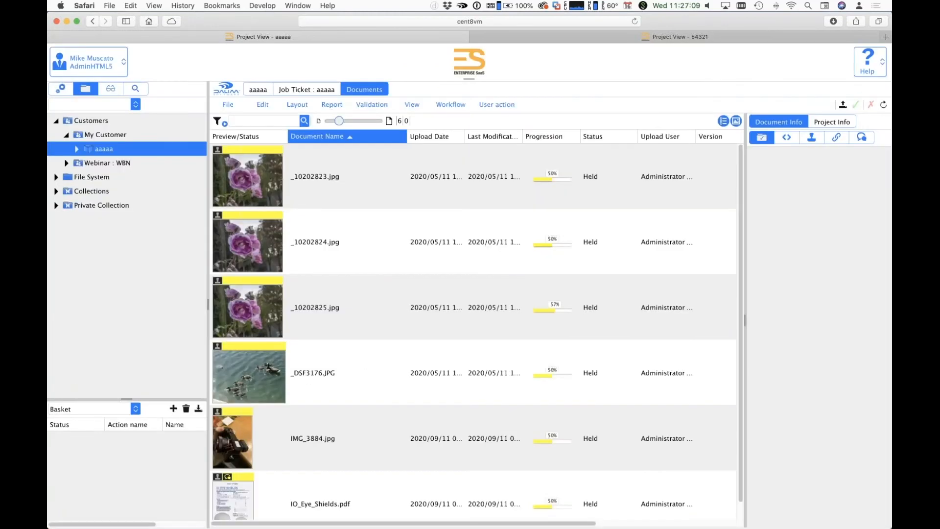
Step: Assign the build it layout to the Project metadata template instead of Upload and save the job ticket
{"action": "left_click", "coordinate": [60, 90]}
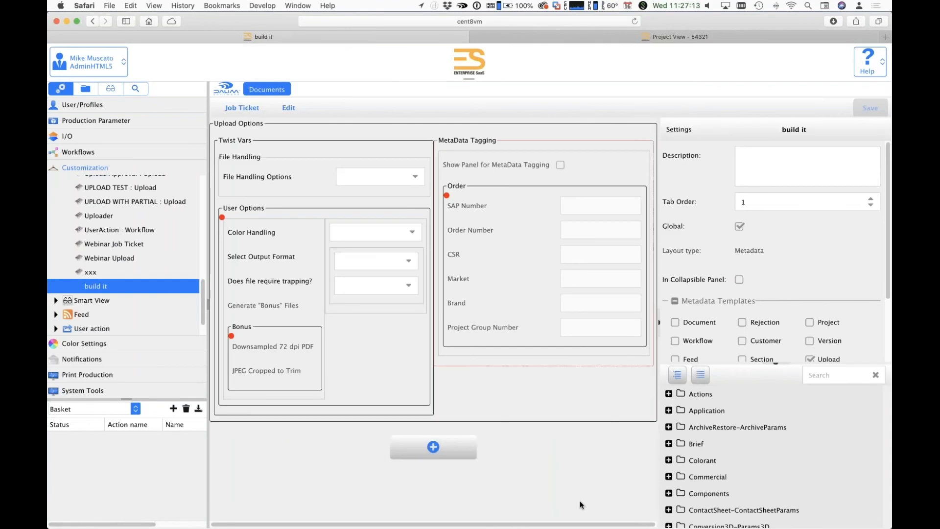
{"action": "left_click", "coordinate": [778, 365]}
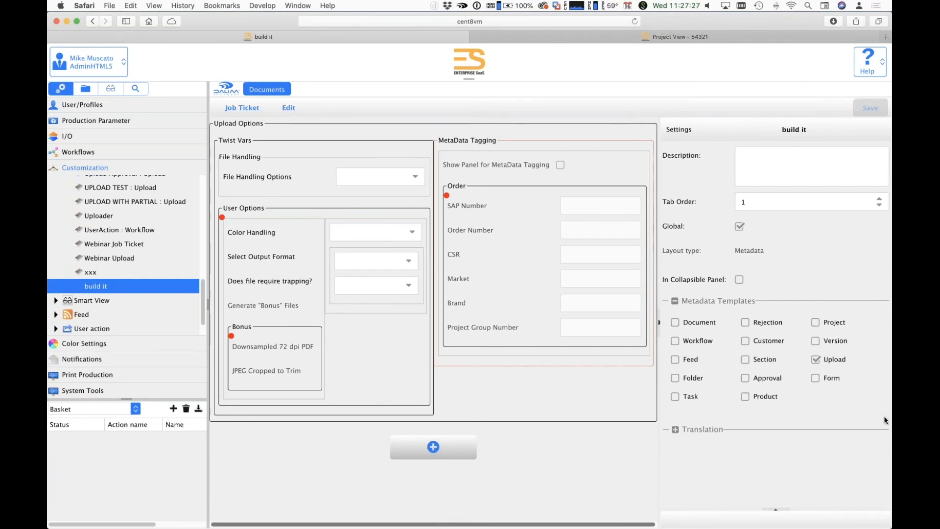
{"action": "left_click", "coordinate": [816, 322]}
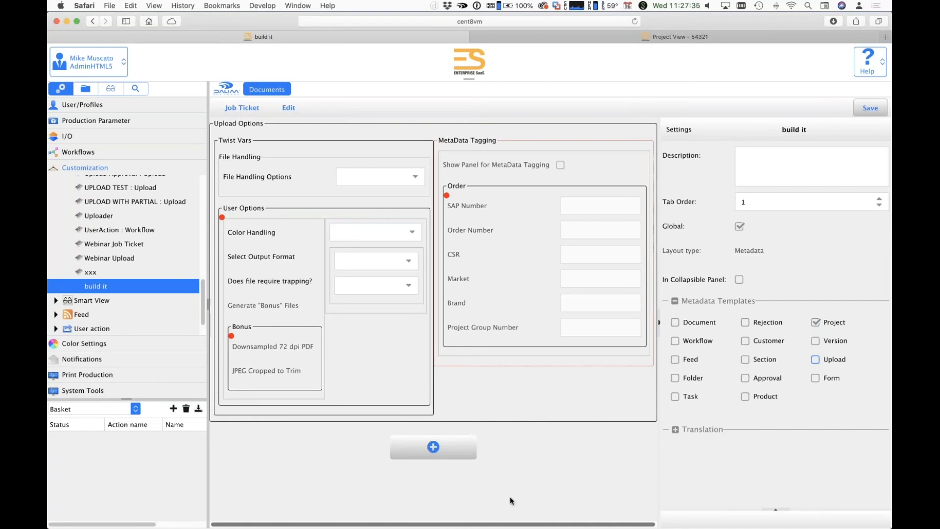
{"action": "left_click", "coordinate": [864, 109]}
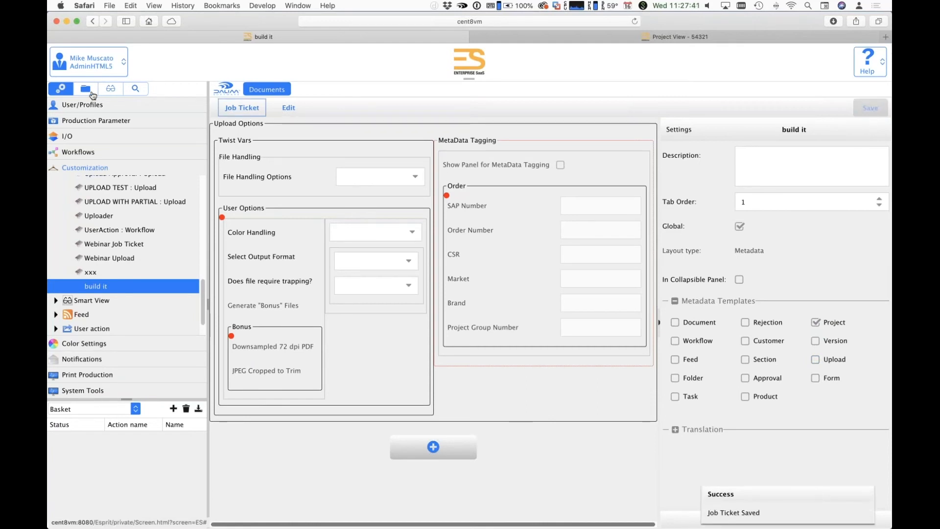
Step: Open the build it page in project aaaaa's job ticket and enable Show Panel for MetaData Tagging
{"action": "left_click", "coordinate": [88, 88]}
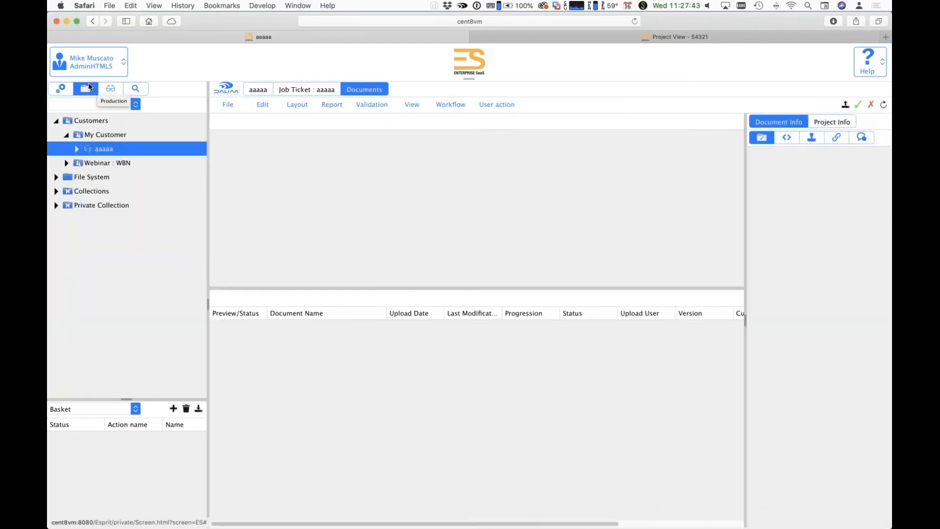
{"action": "left_click", "coordinate": [307, 90]}
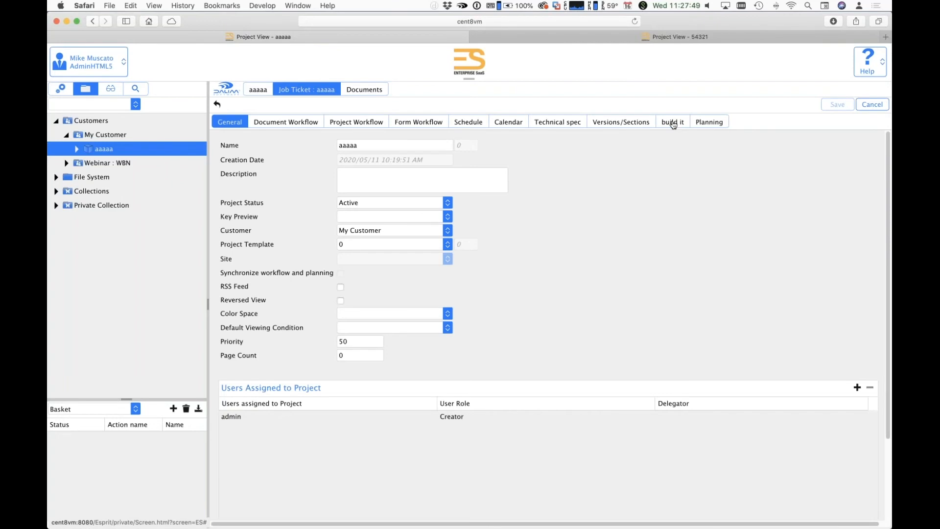
{"action": "left_click", "coordinate": [674, 124]}
{"action": "left_click", "coordinate": [676, 177]}
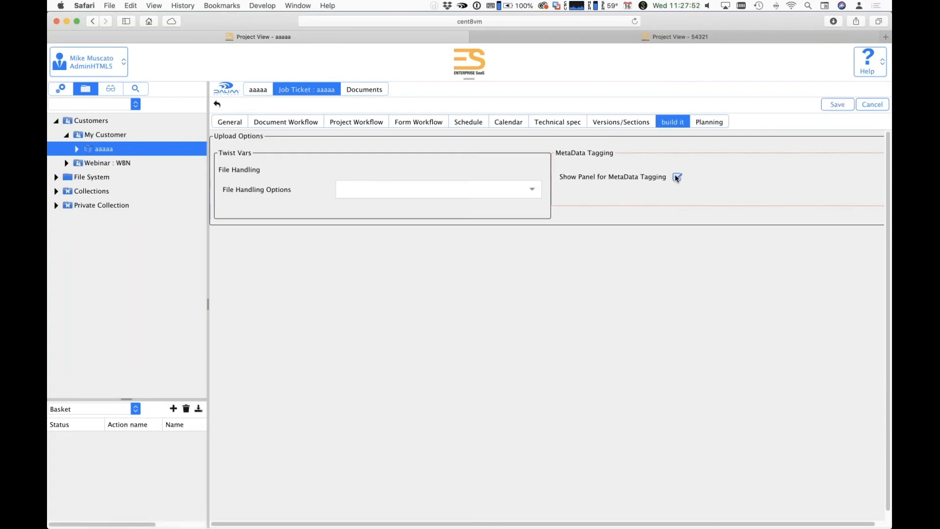
Step: Try File Handling Options with Preflight and Normalize--User Choice and Ingest Only--No Preflight or Normalization, and return to the layout editor, discarding the changes
{"action": "left_click", "coordinate": [534, 195]}
{"action": "left_click", "coordinate": [423, 244]}
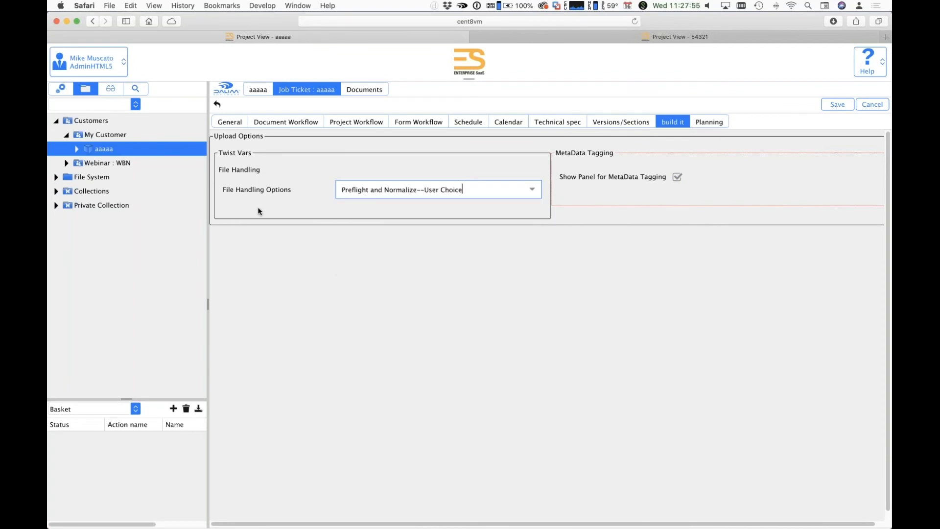
{"action": "left_click", "coordinate": [529, 191]}
{"action": "left_click", "coordinate": [529, 191]}
{"action": "left_click", "coordinate": [399, 210]}
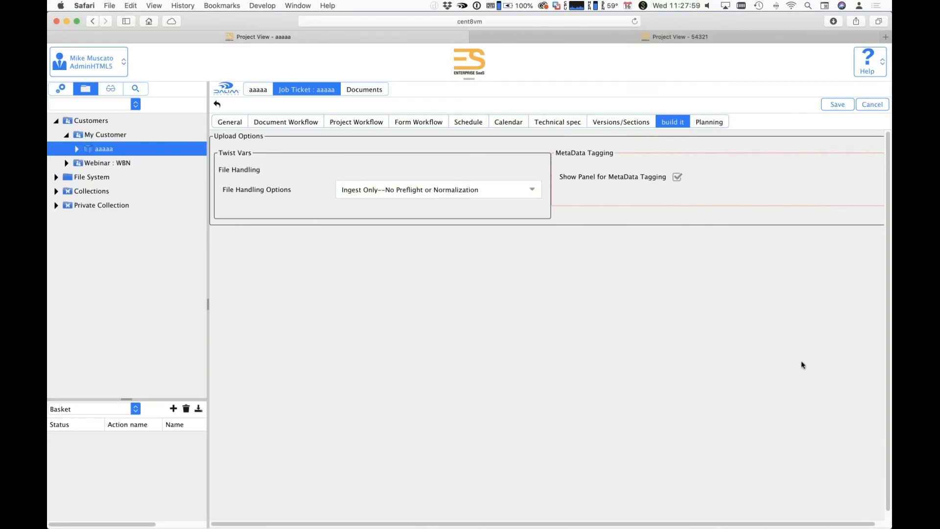
{"action": "left_click", "coordinate": [61, 89]}
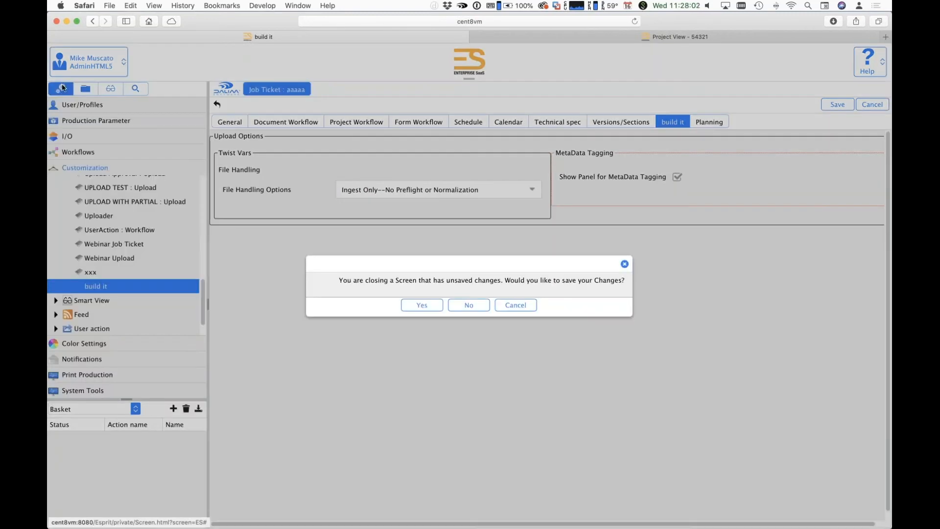
{"action": "left_click", "coordinate": [465, 307]}
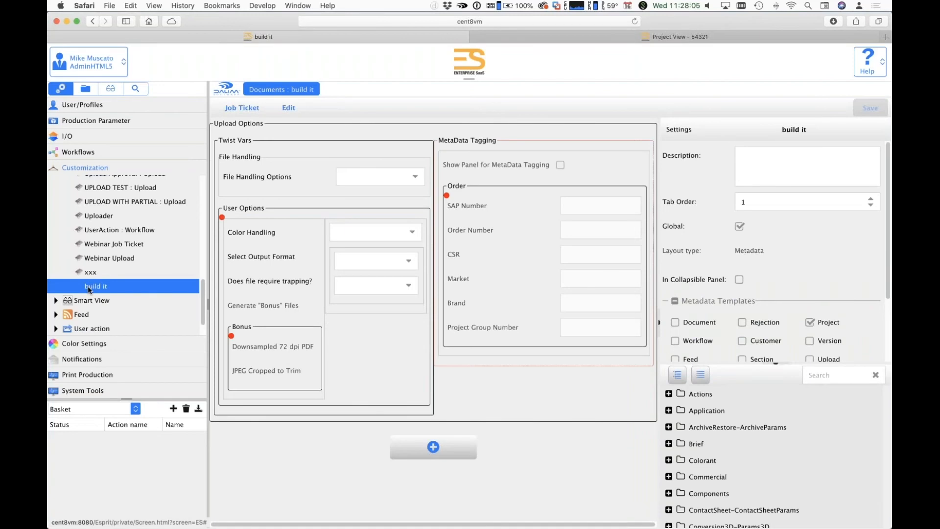
Step: Change the scope in the User Options container's Show rule to Project and save the rule
{"action": "left_click", "coordinate": [776, 365]}
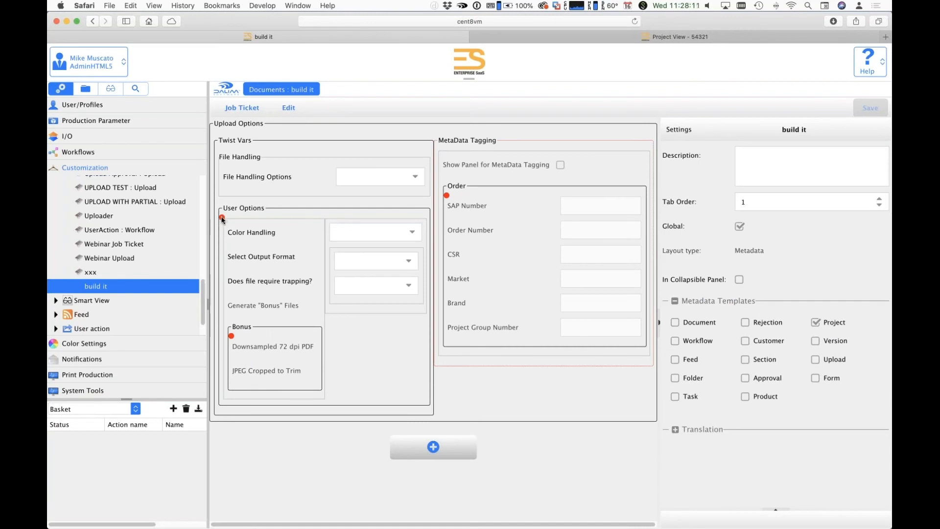
{"action": "left_click", "coordinate": [256, 245]}
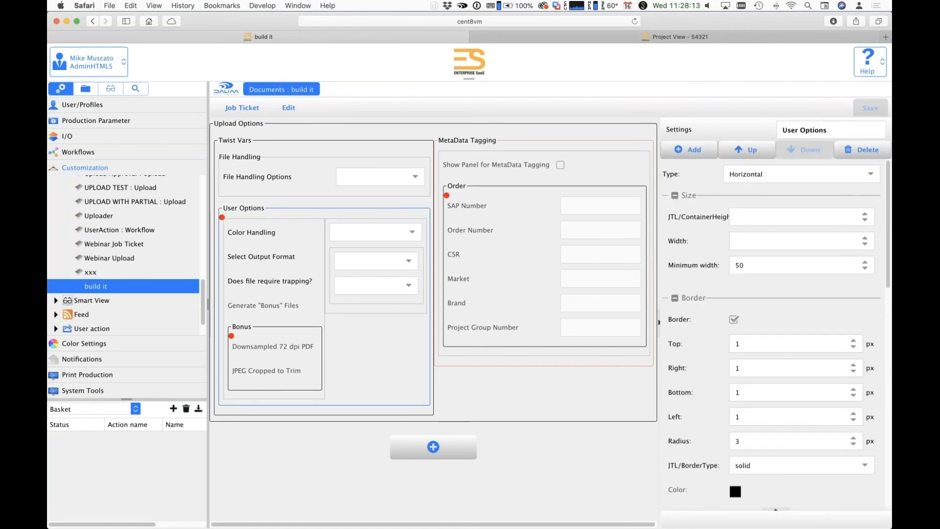
{"action": "scroll", "coordinate": [837, 230], "scroll_direction": "down", "scroll_amount": 5}
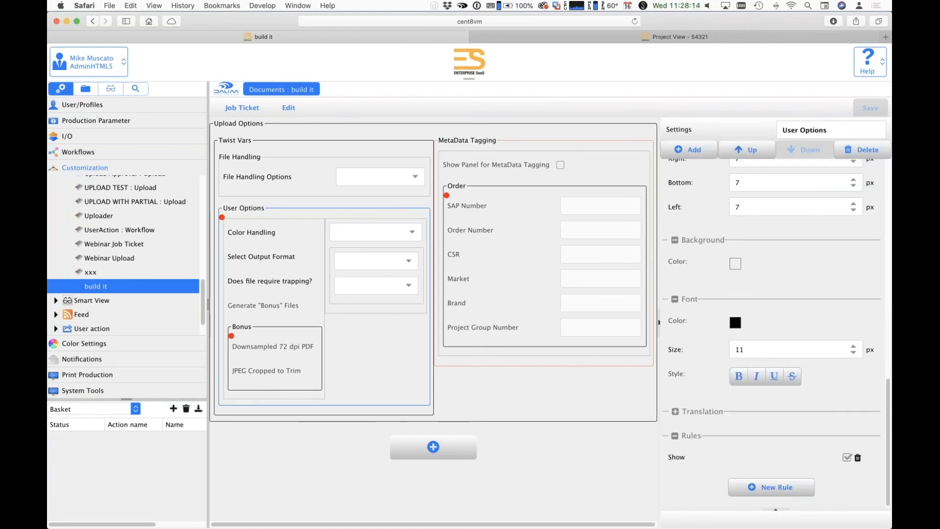
{"action": "left_click", "coordinate": [679, 458]}
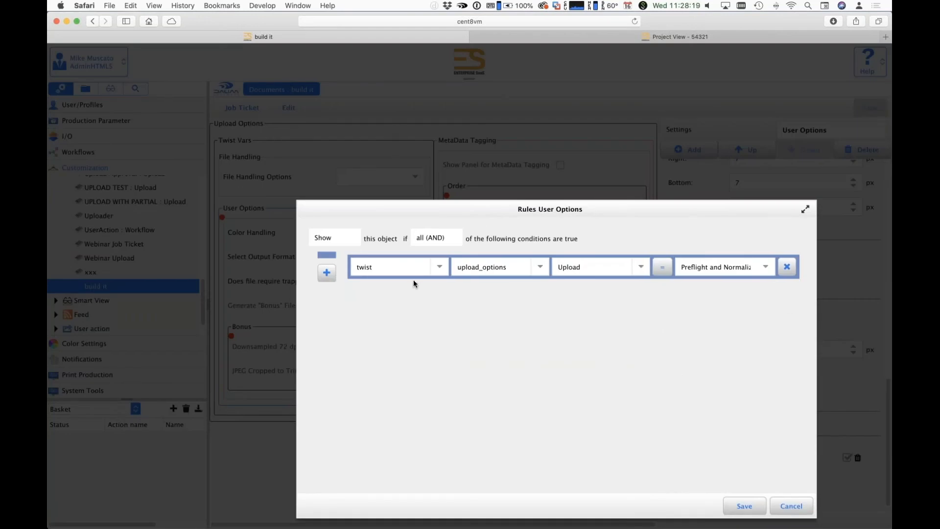
{"action": "left_click", "coordinate": [641, 267]}
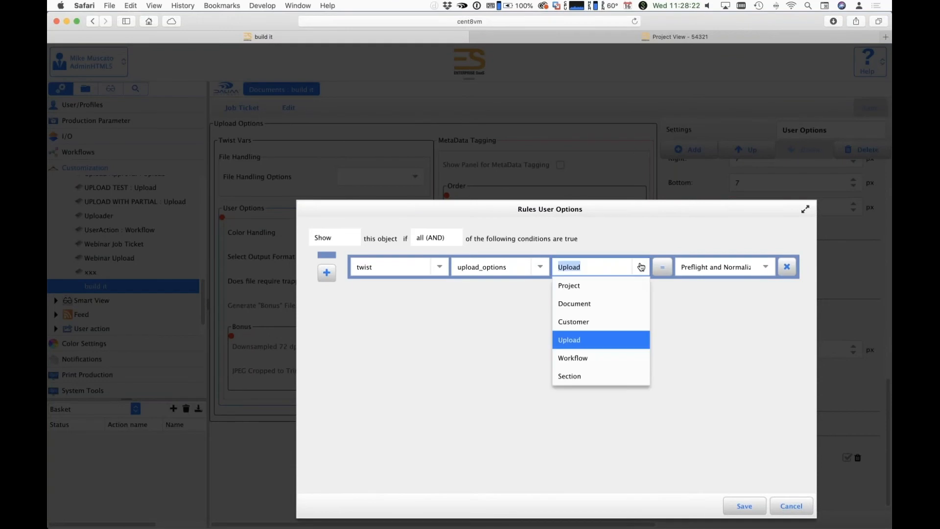
{"action": "left_click", "coordinate": [624, 290]}
{"action": "left_click", "coordinate": [745, 506]}
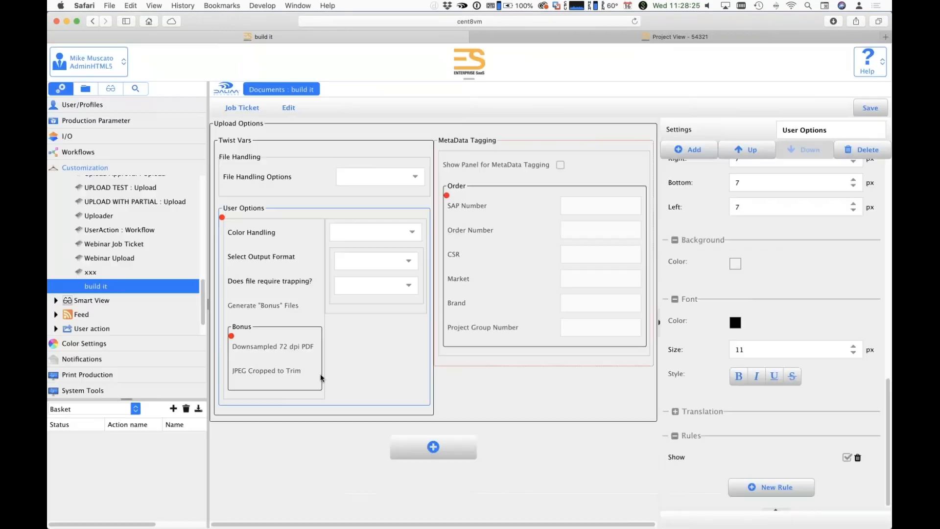
Step: Change the scope in the Bonus container's Show rule to Project and save the rule
{"action": "left_click", "coordinate": [258, 348]}
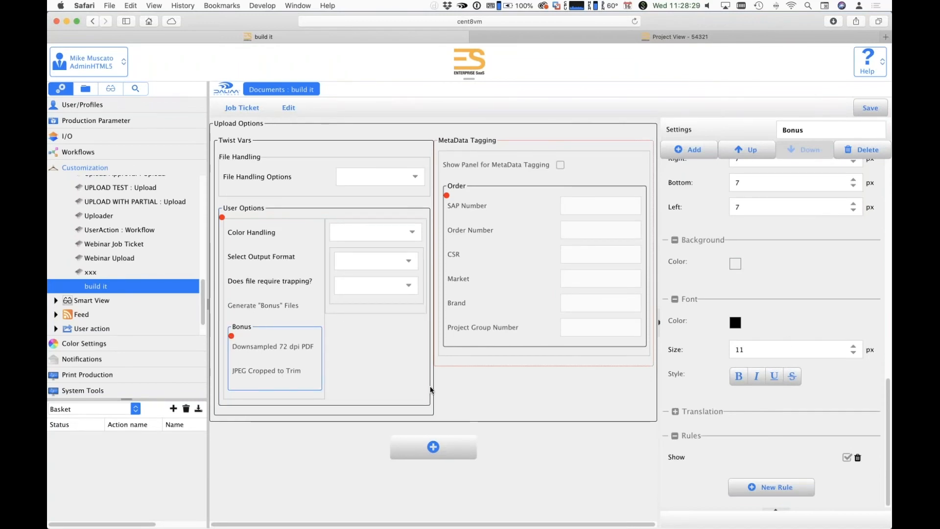
{"action": "left_click", "coordinate": [671, 457]}
{"action": "left_click", "coordinate": [645, 267]}
{"action": "left_click", "coordinate": [579, 282]}
{"action": "left_click", "coordinate": [750, 512]}
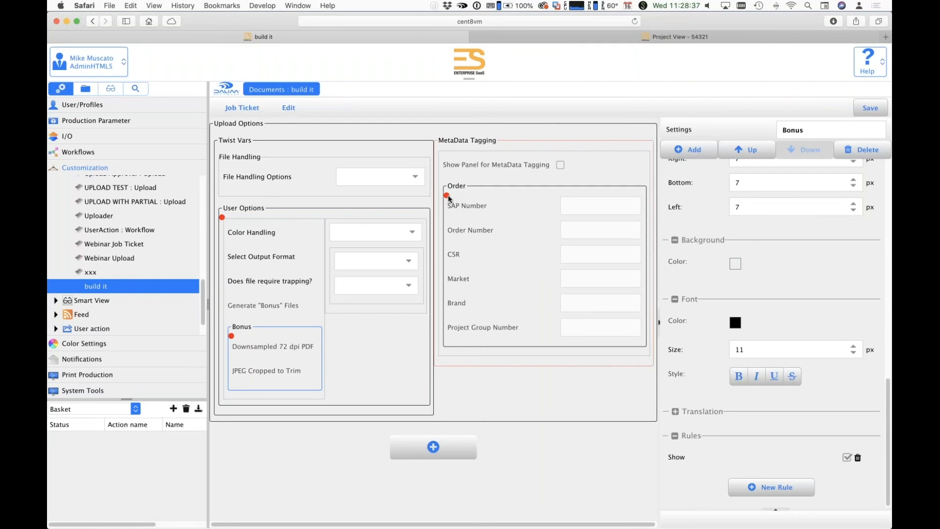
Step: Change the scope in the Order container's Hide rule to Project, and save the rule and the job ticket
{"action": "left_click", "coordinate": [448, 197]}
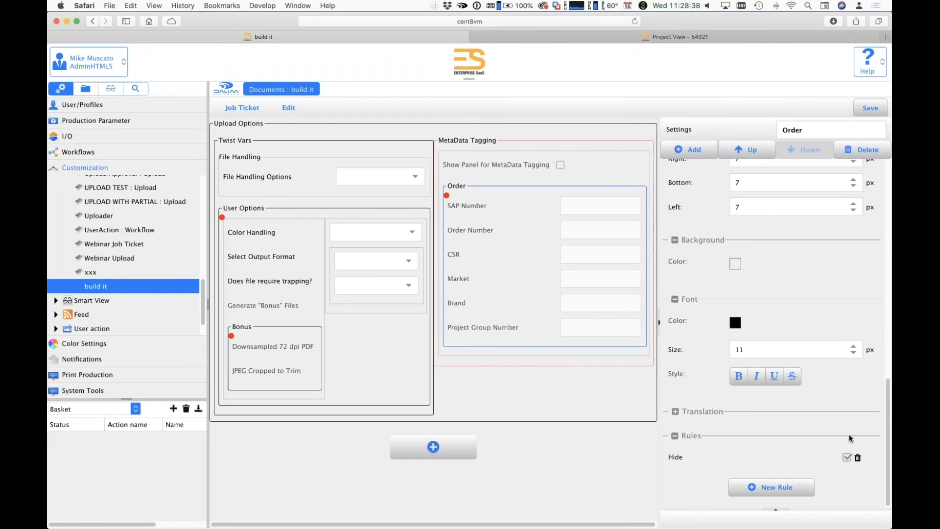
{"action": "left_click", "coordinate": [681, 461]}
{"action": "left_click", "coordinate": [641, 267]}
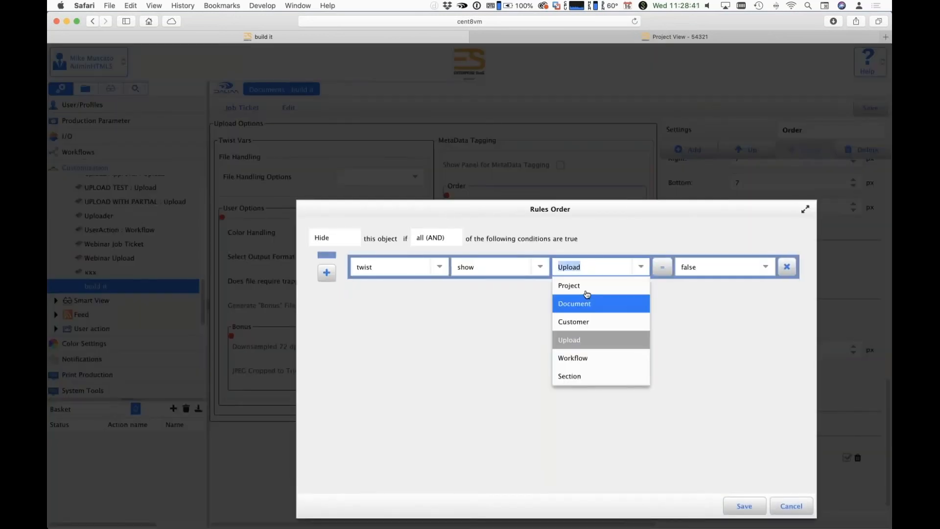
{"action": "left_click", "coordinate": [569, 285]}
{"action": "left_click", "coordinate": [744, 506]}
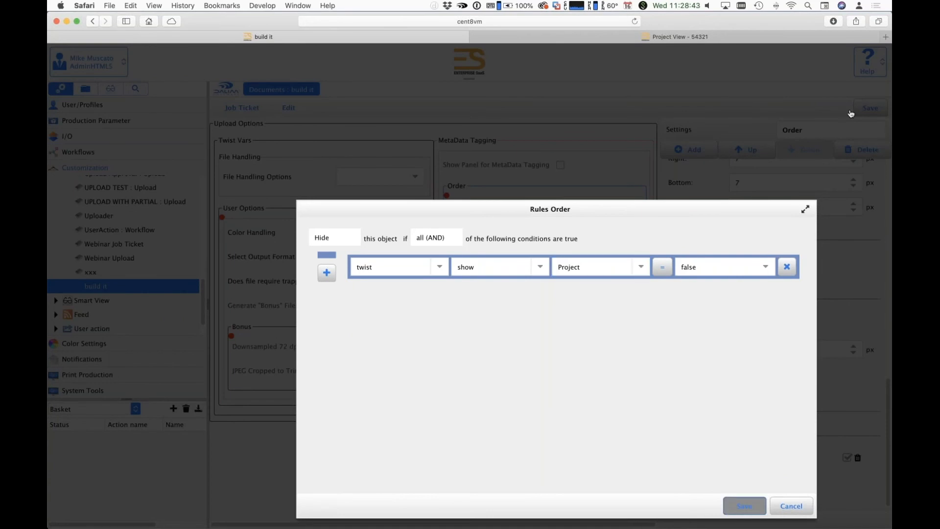
{"action": "left_click", "coordinate": [867, 109]}
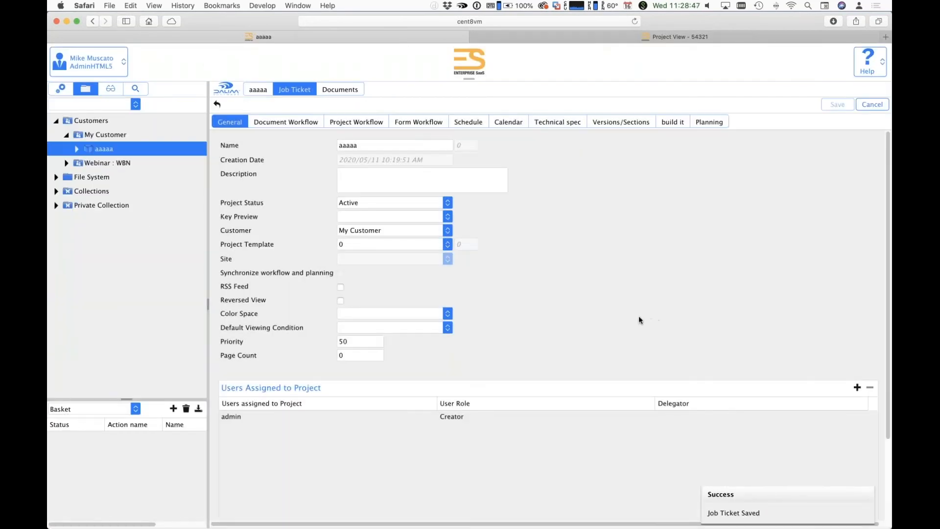
Step: Try the build it form: show the metadata tagging panel, choose Preflight and Normalize--User Choice for file handling, and enable bonus files
{"action": "left_click", "coordinate": [674, 122]}
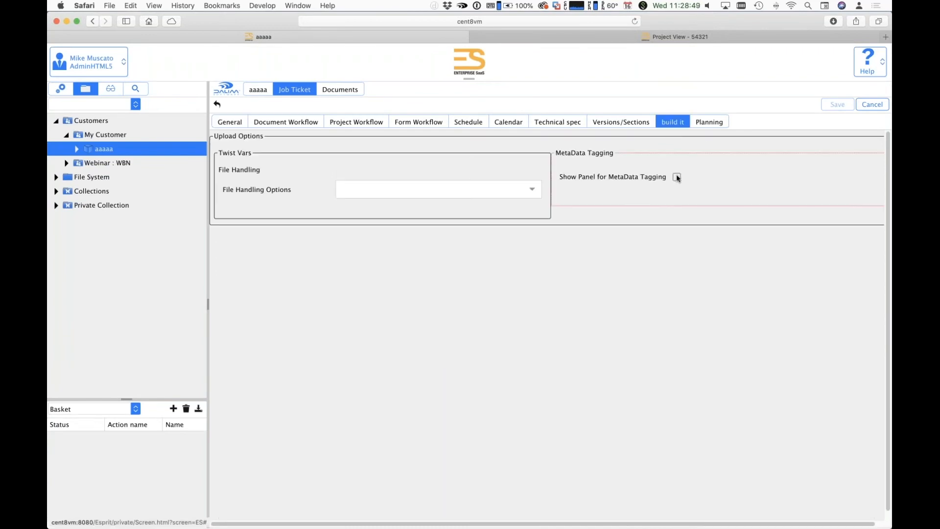
{"action": "left_click", "coordinate": [677, 177]}
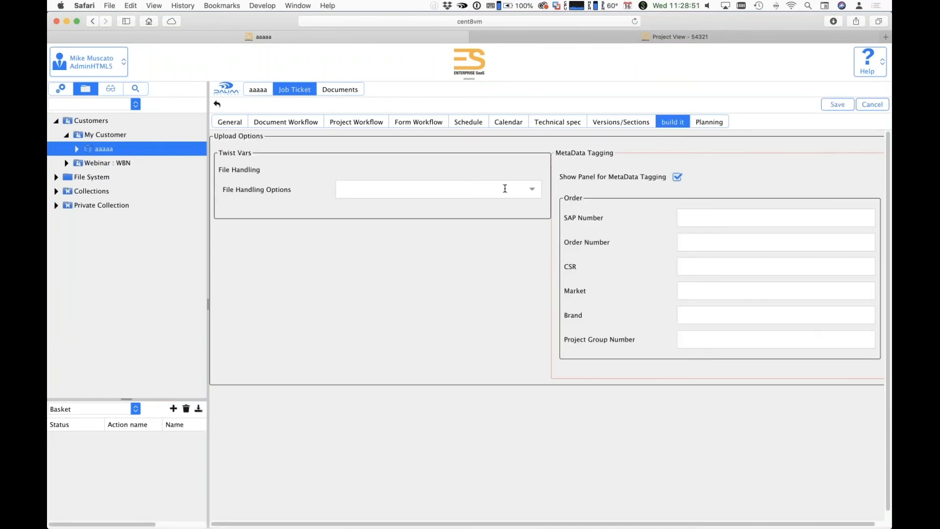
{"action": "left_click", "coordinate": [534, 194]}
{"action": "left_click", "coordinate": [439, 243]}
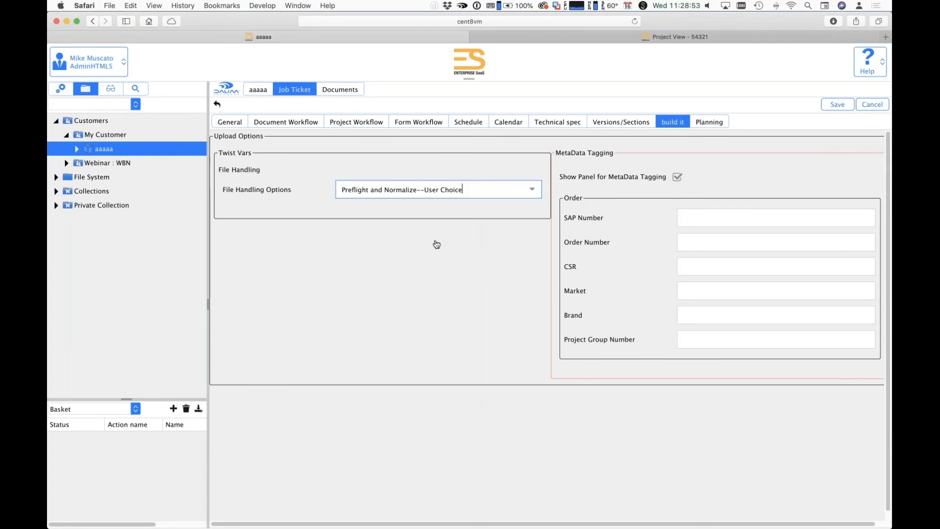
{"action": "left_click", "coordinate": [344, 317]}
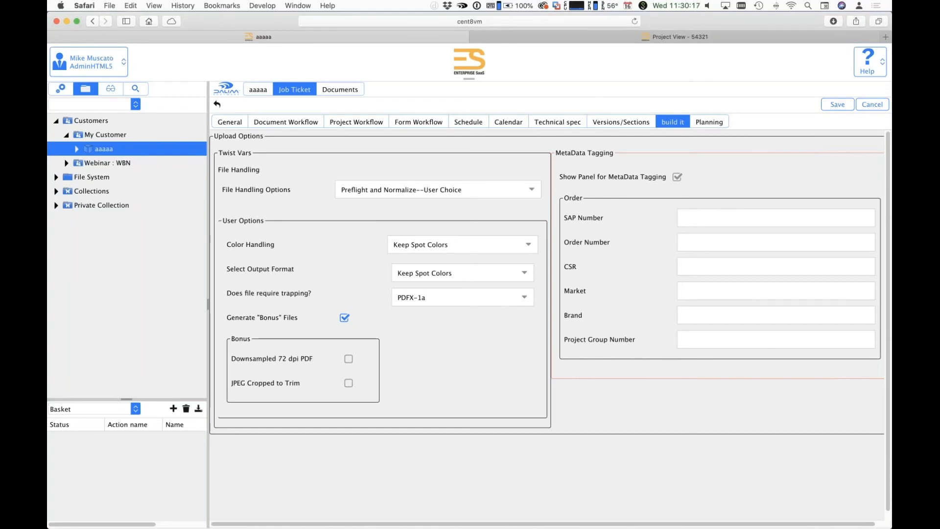
Step: Return to the customization settings without saving the job ticket and inspect the var3 container in the Simple job ticket layout
{"action": "left_click", "coordinate": [61, 90]}
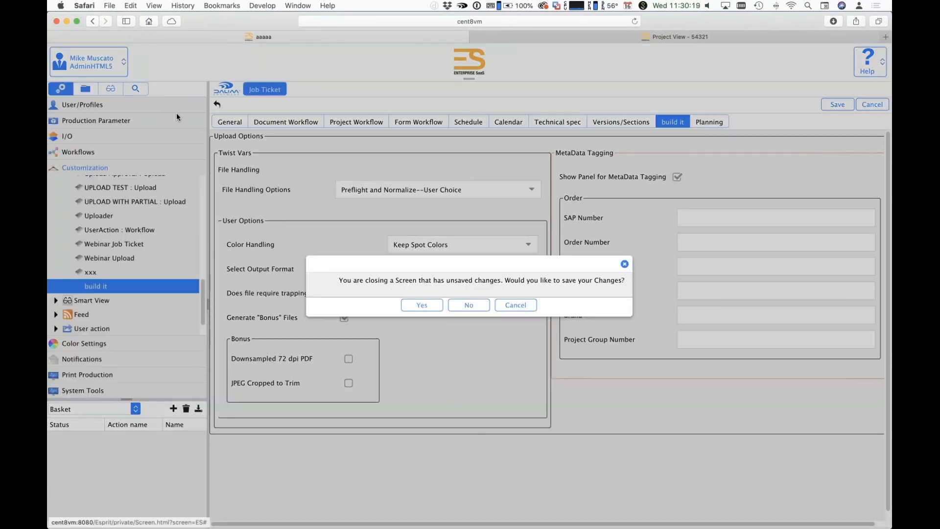
{"action": "left_click", "coordinate": [469, 306]}
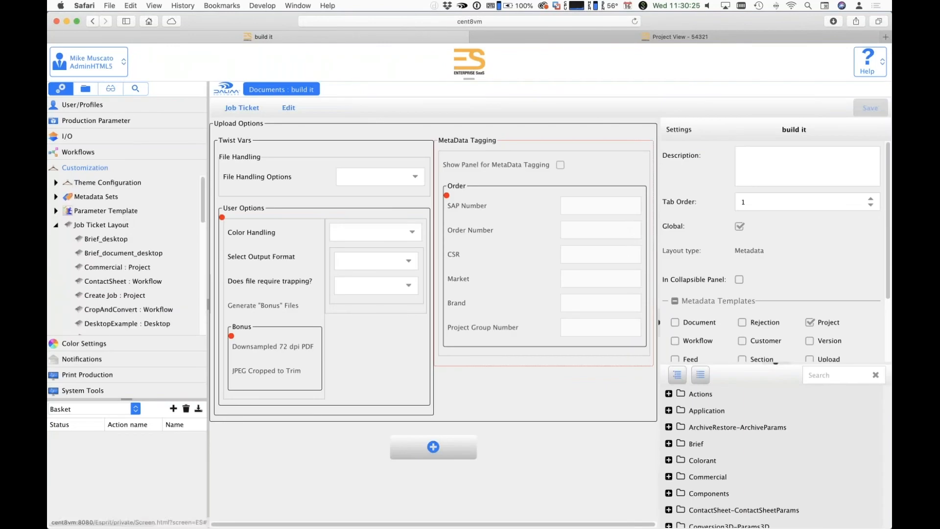
{"action": "scroll", "coordinate": [126, 287], "scroll_direction": "down", "scroll_amount": 1}
{"action": "scroll", "coordinate": [126, 254], "scroll_direction": "down", "scroll_amount": 5}
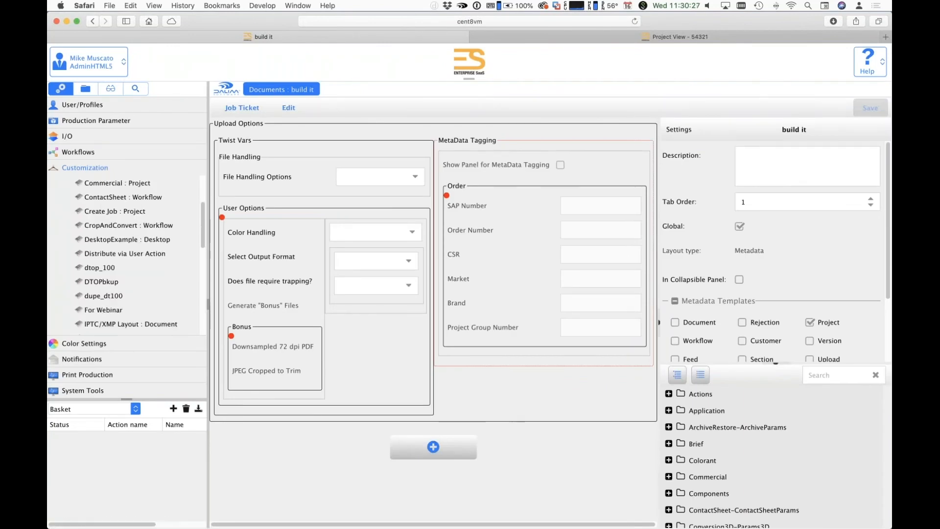
{"action": "scroll", "coordinate": [126, 255], "scroll_direction": "down", "scroll_amount": 3}
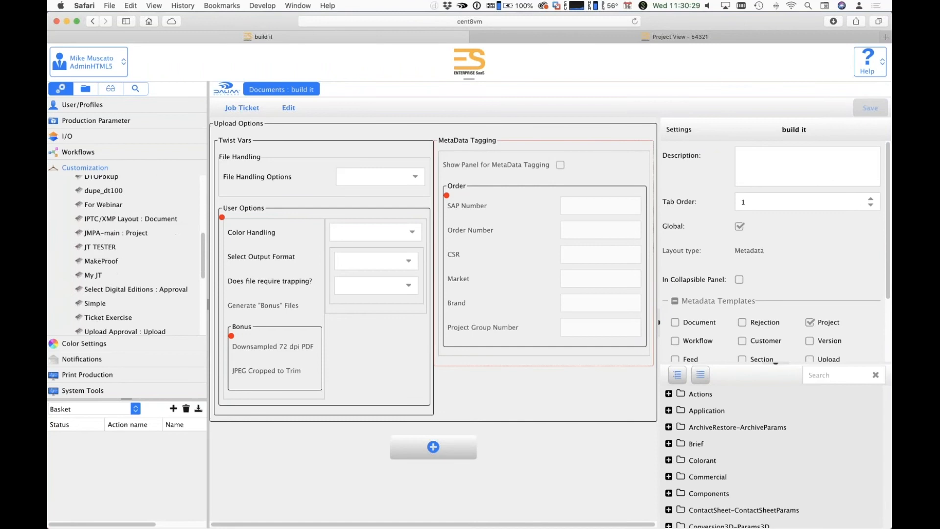
{"action": "left_click", "coordinate": [94, 303]}
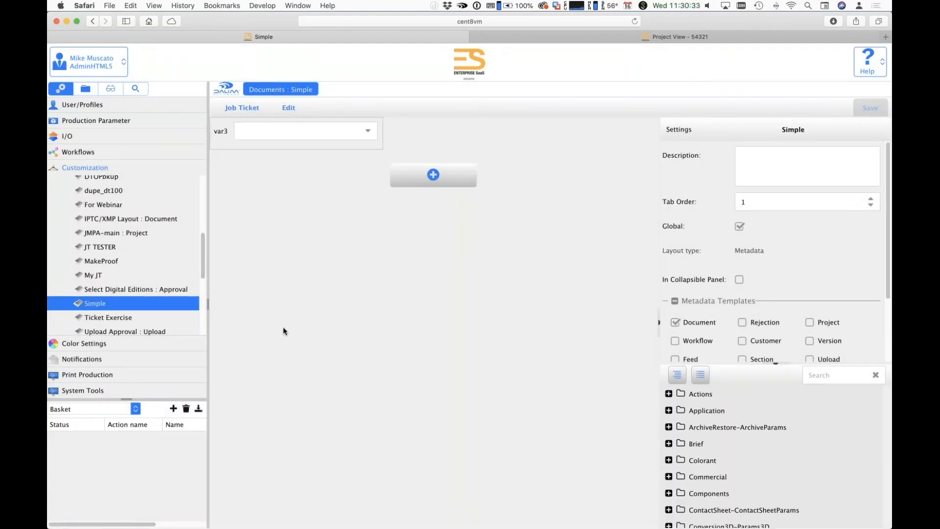
{"action": "left_click", "coordinate": [226, 147]}
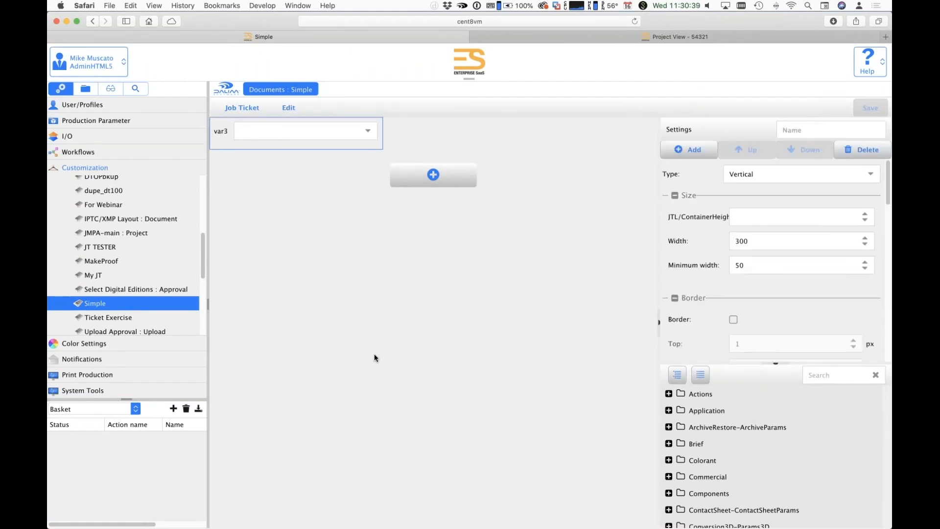
Step: Copy the Order container from the Commercial : Project job ticket layout
{"action": "scroll", "coordinate": [117, 213], "scroll_direction": "up", "scroll_amount": 4}
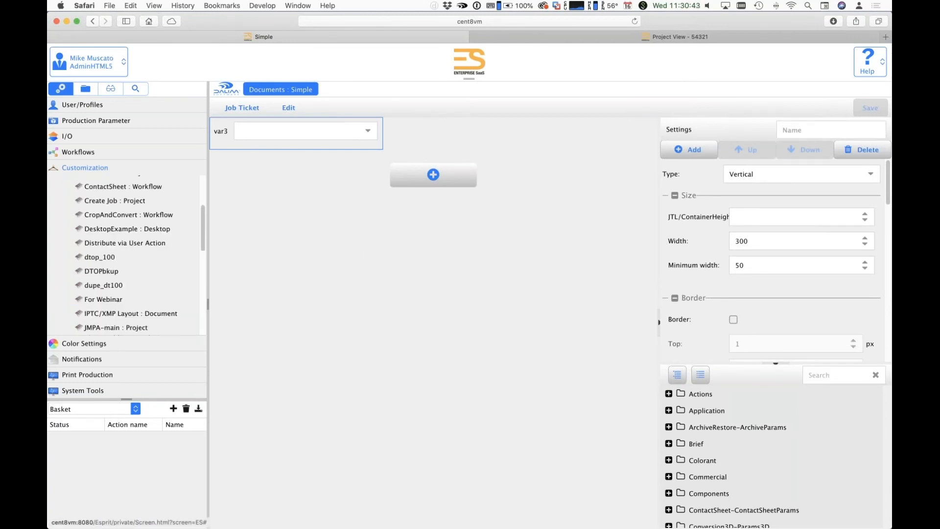
{"action": "scroll", "coordinate": [137, 240], "scroll_direction": "up", "scroll_amount": 4}
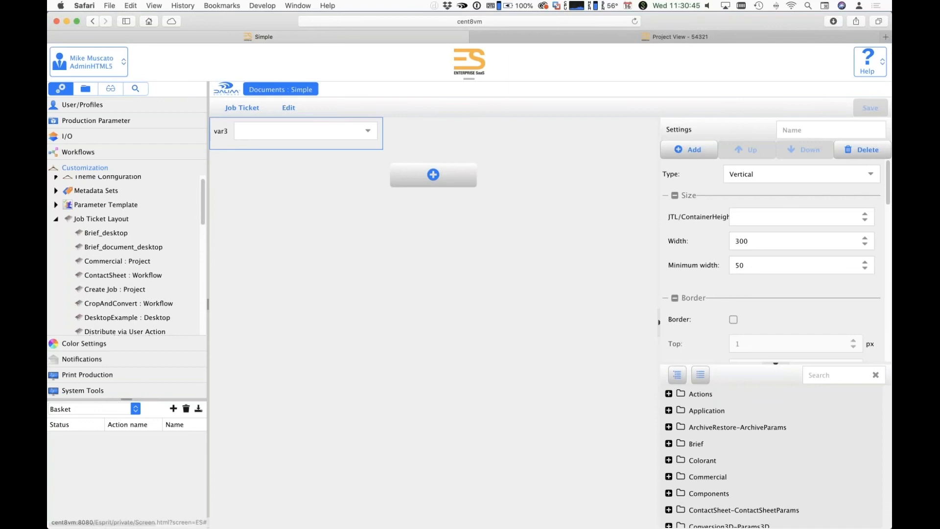
{"action": "left_click", "coordinate": [110, 261]}
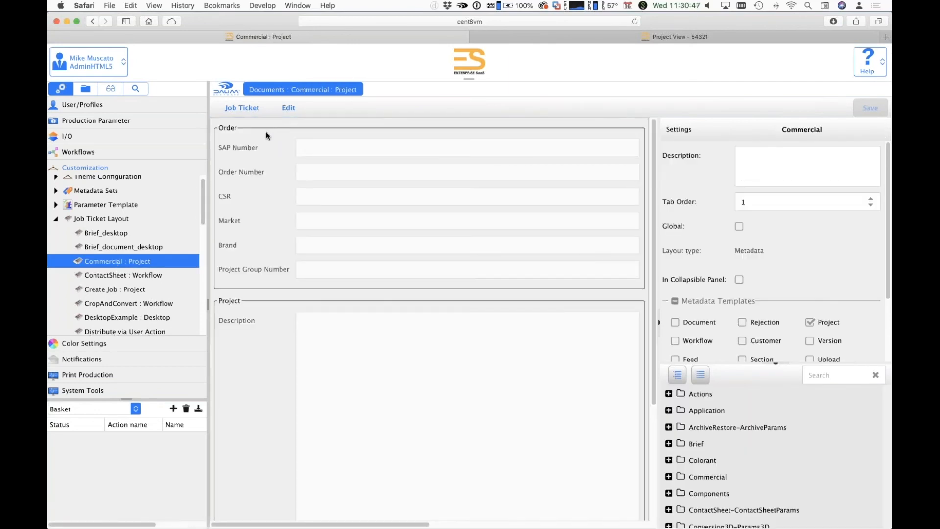
{"action": "left_click", "coordinate": [272, 129]}
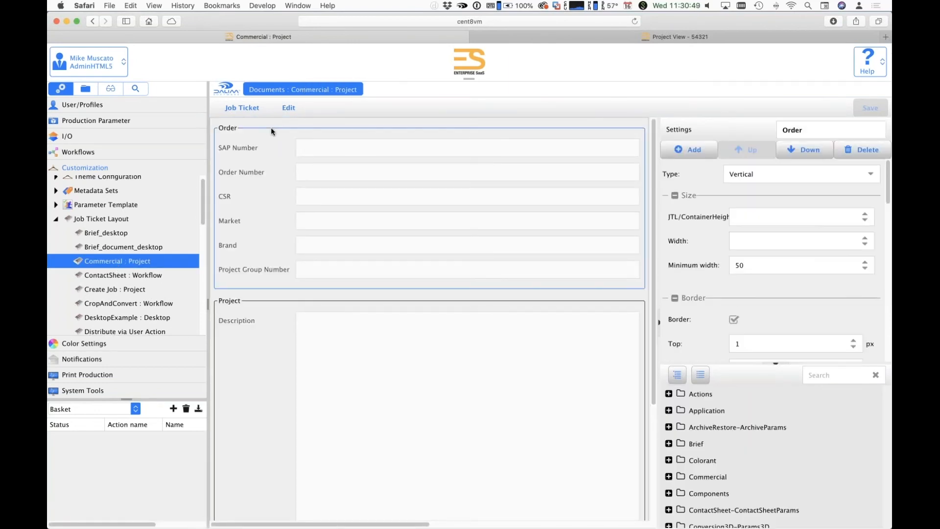
{"action": "left_click", "coordinate": [283, 113]}
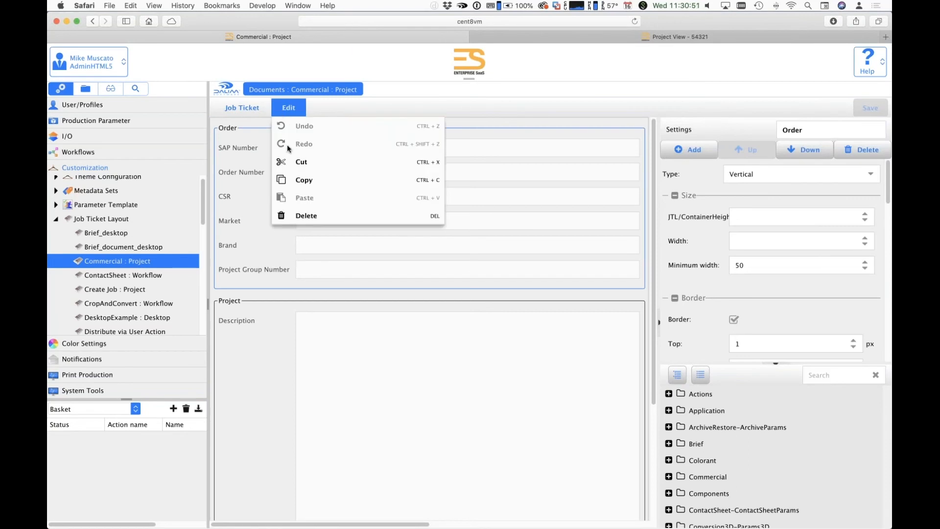
{"action": "left_click", "coordinate": [324, 179]}
Step: Paste the copied Order container into the var3 container of the Simple job ticket layout
{"action": "scroll", "coordinate": [98, 223], "scroll_direction": "down", "scroll_amount": 10}
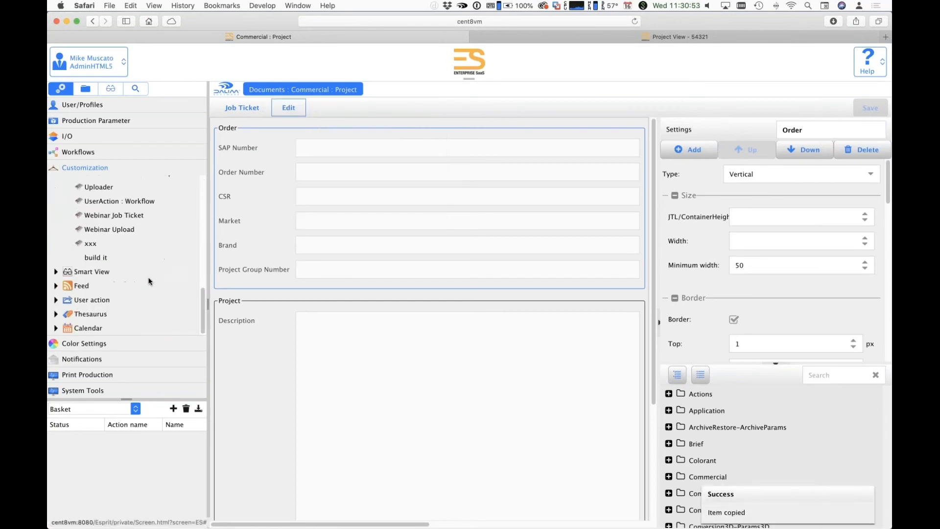
{"action": "scroll", "coordinate": [99, 221], "scroll_direction": "up", "scroll_amount": 3}
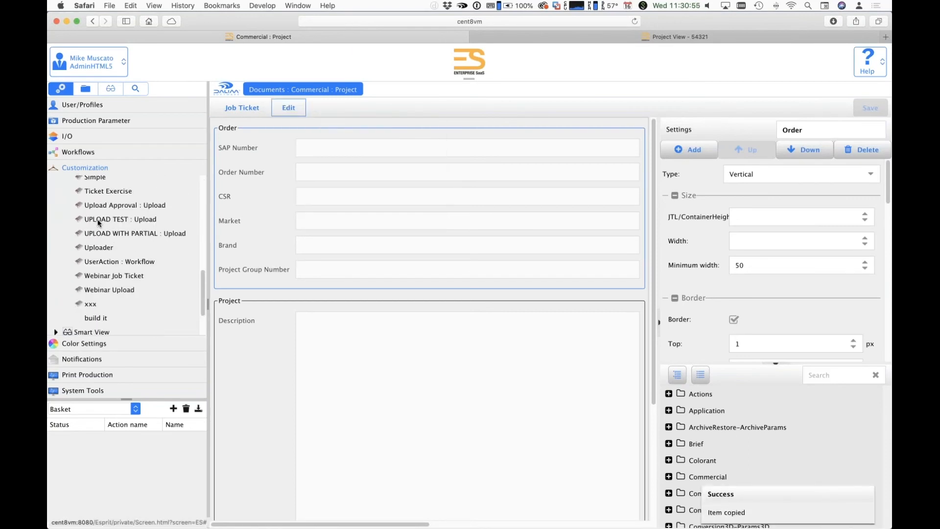
{"action": "left_click", "coordinate": [93, 182]}
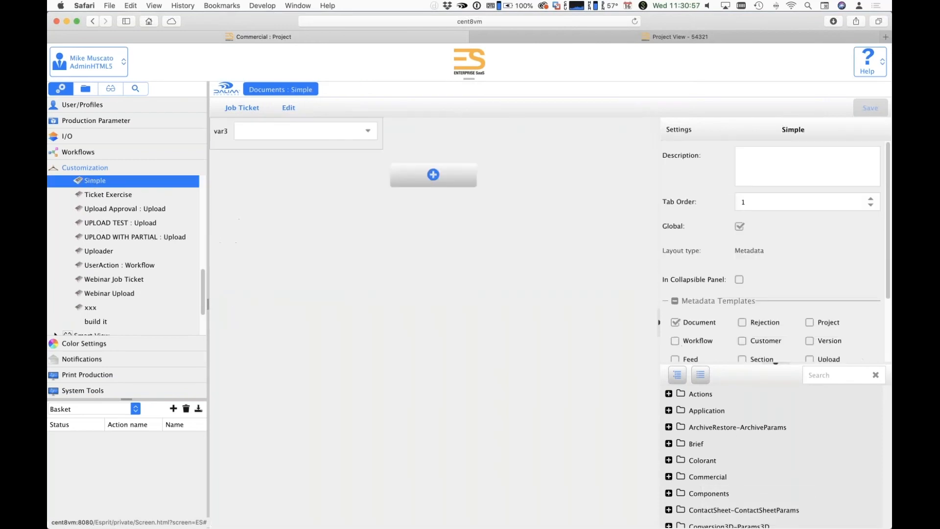
{"action": "left_click", "coordinate": [309, 147]}
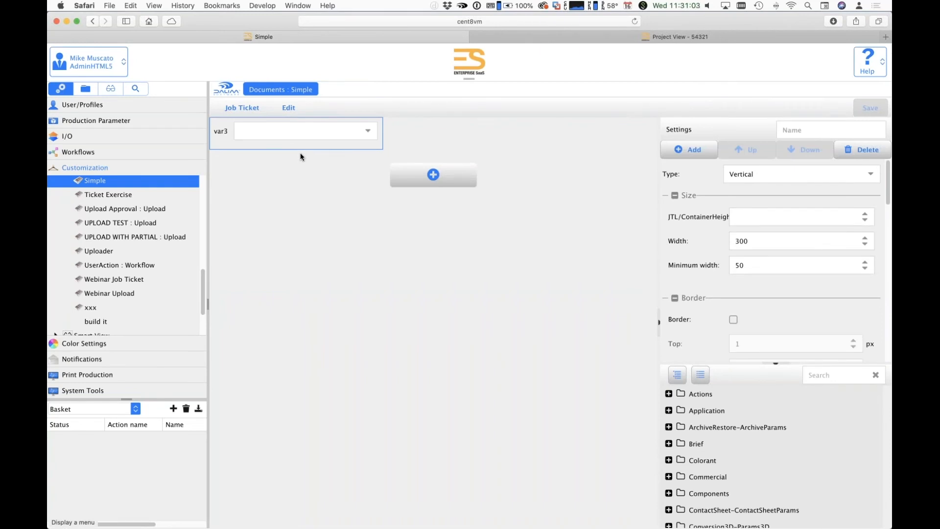
{"action": "key", "text": "ctrl+v"}
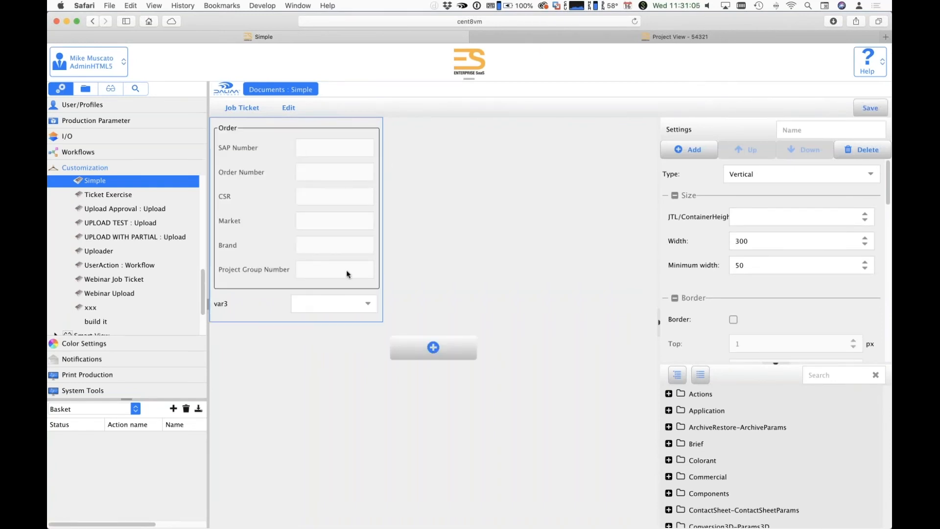
Step: Set the pasted Order container's type to Horizontal and save the Simple layout
{"action": "left_click", "coordinate": [266, 127]}
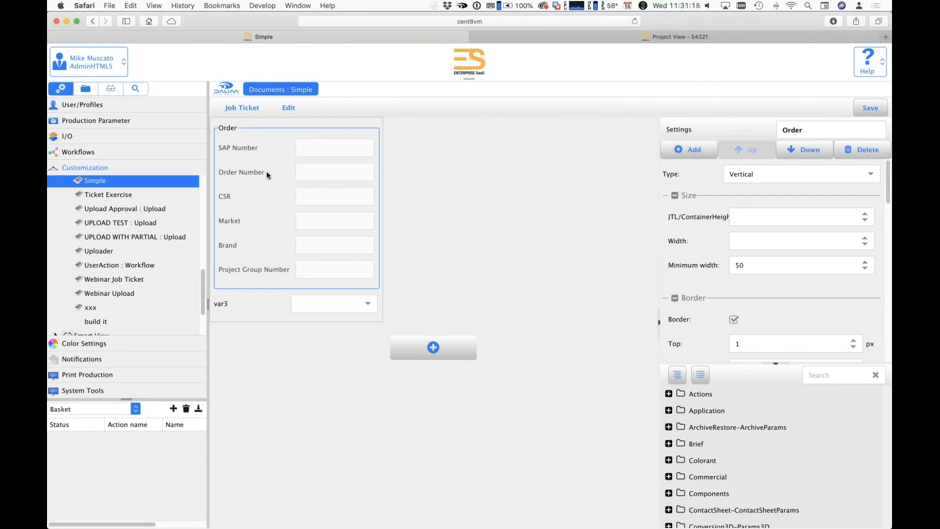
{"action": "left_click", "coordinate": [247, 147]}
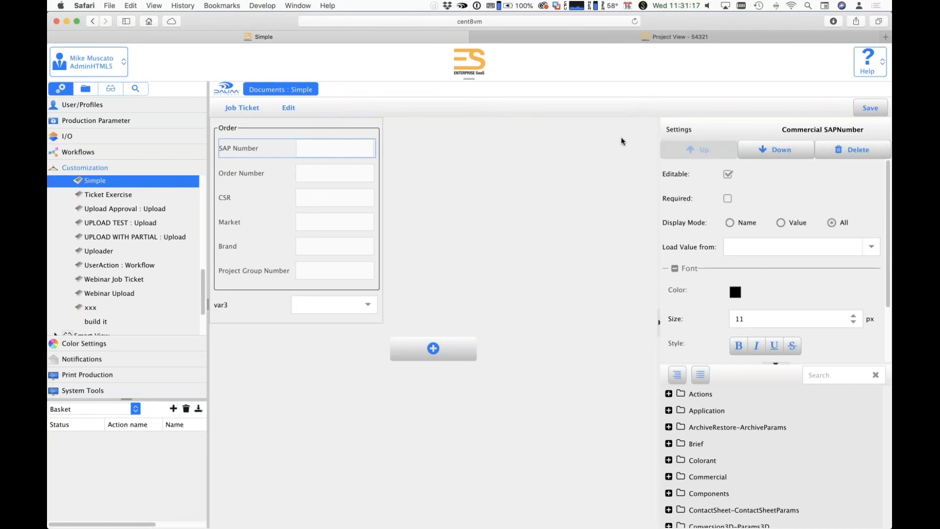
{"action": "left_click", "coordinate": [251, 127]}
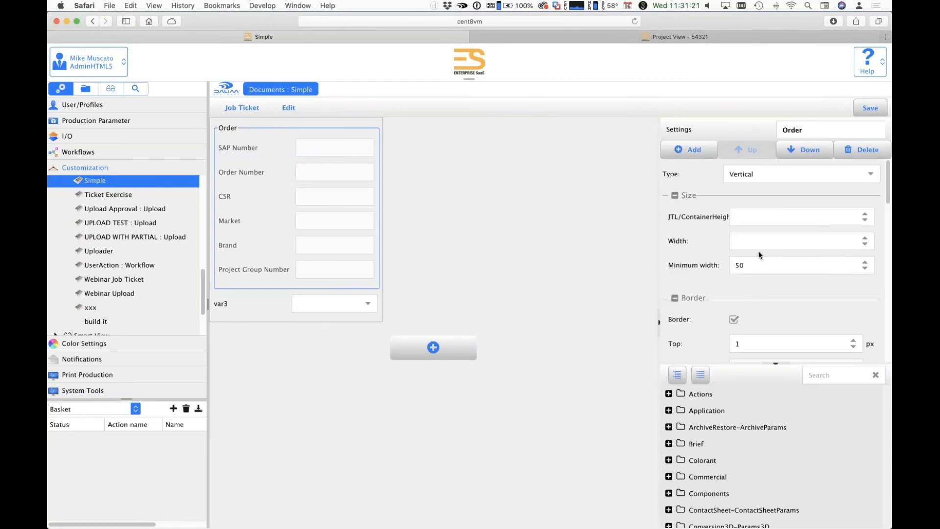
{"action": "left_click", "coordinate": [764, 174]}
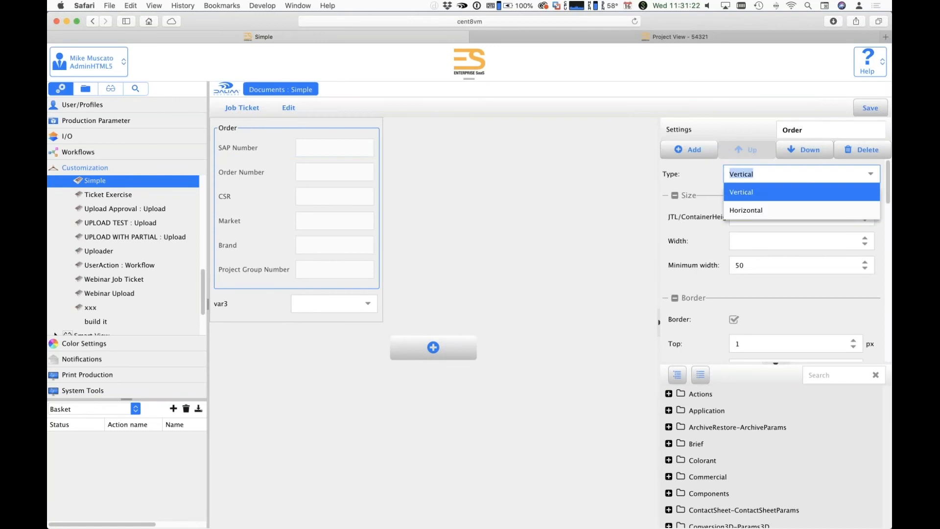
{"action": "left_click", "coordinate": [789, 209]}
{"action": "left_click", "coordinate": [871, 112]}
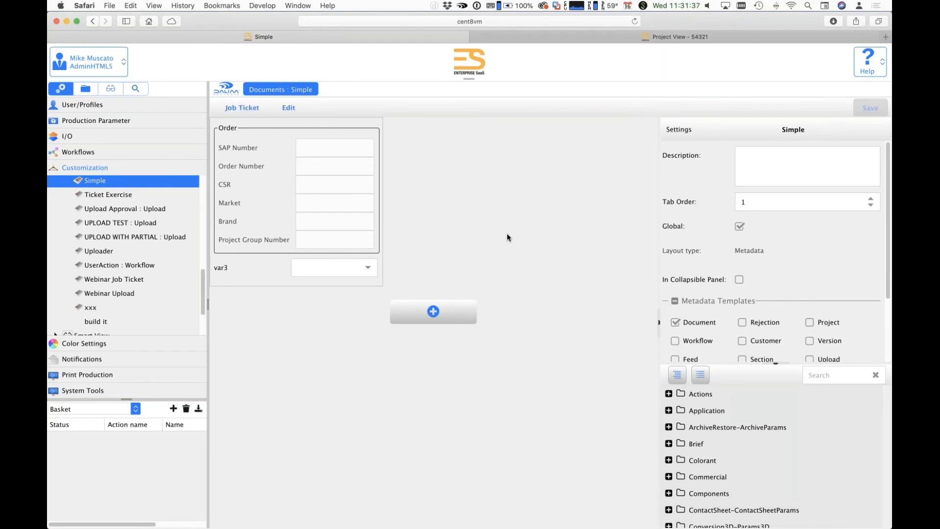
Step: Check how the Simple layout appears in the document properties of _10202824.jpg in project aaaaa
{"action": "left_click", "coordinate": [83, 89]}
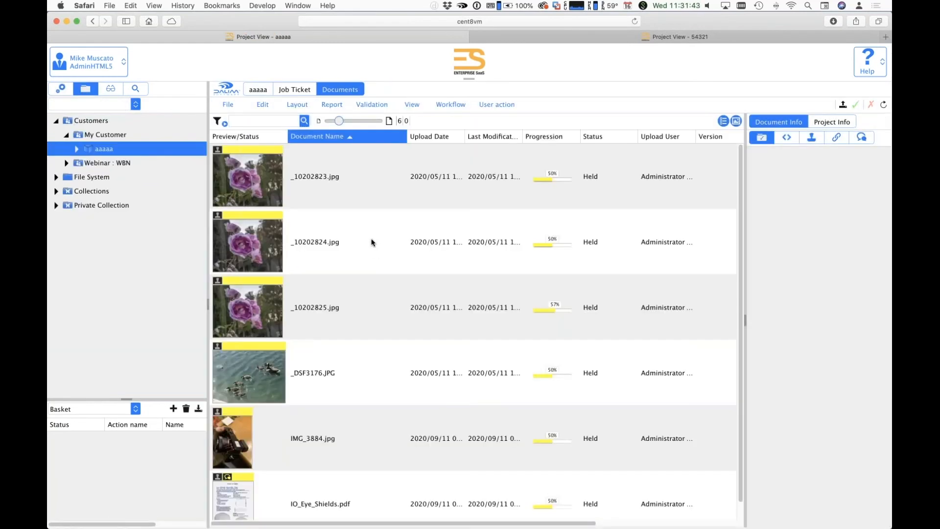
{"action": "double_click", "coordinate": [371, 242]}
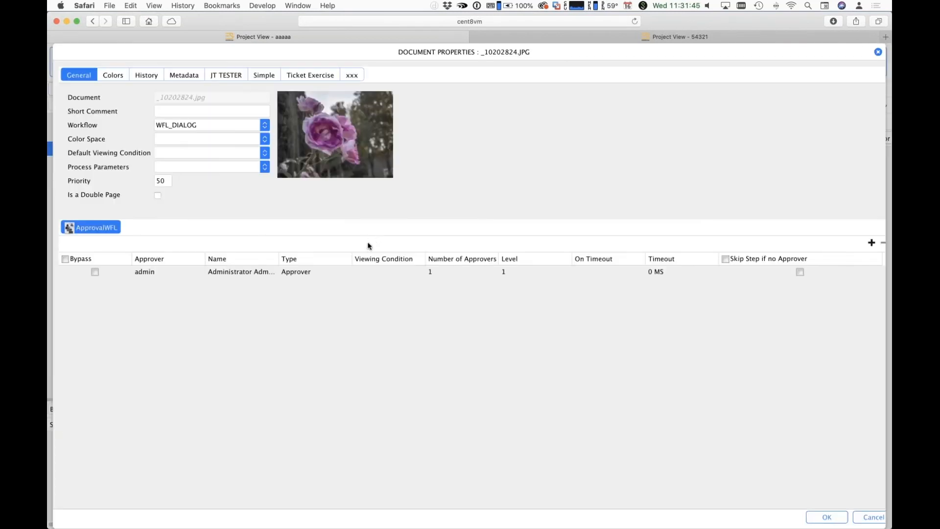
{"action": "left_click", "coordinate": [264, 75]}
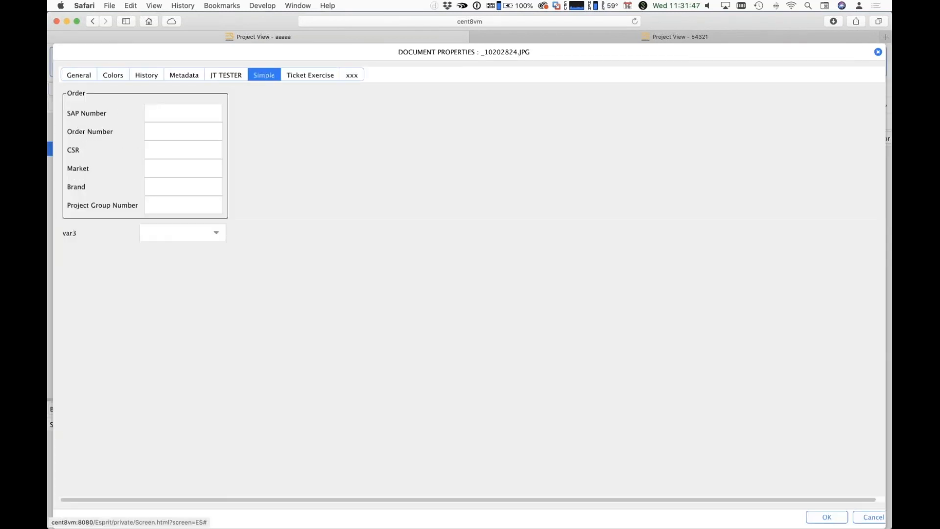
{"action": "left_click", "coordinate": [878, 52]}
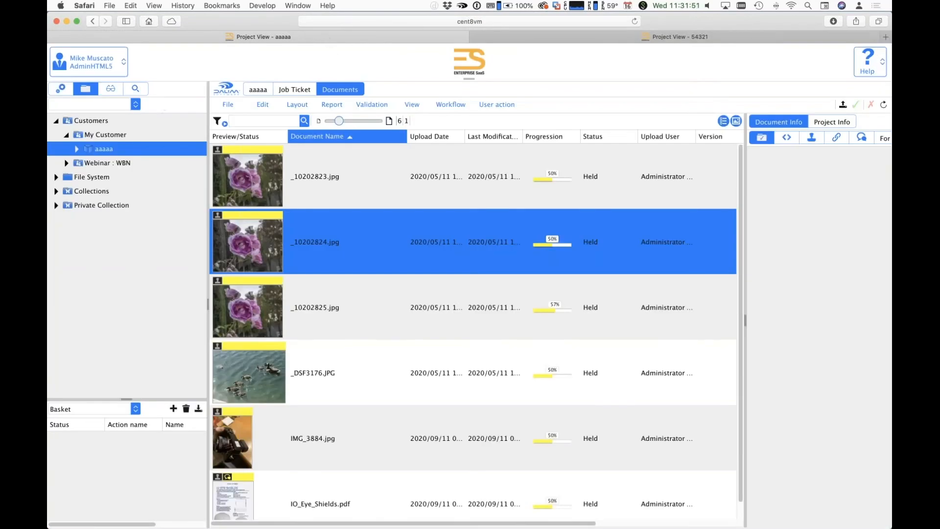
Step: Return to the Simple layout without saving the job ticket and set the width of its outer container to 600
{"action": "left_click", "coordinate": [60, 89]}
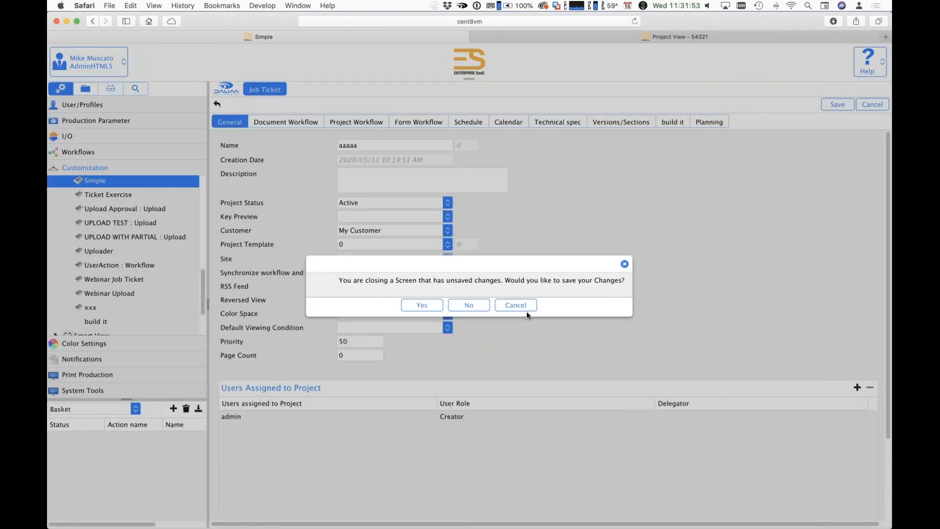
{"action": "left_click", "coordinate": [469, 306]}
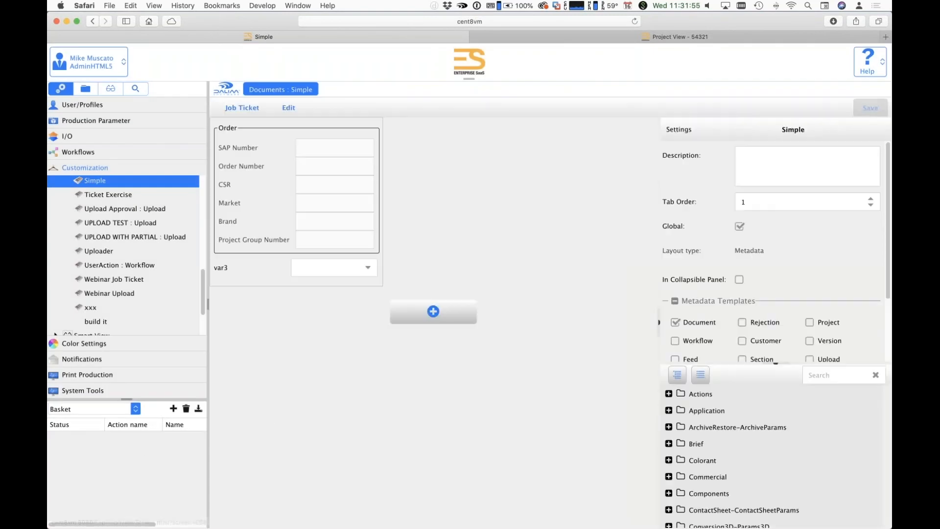
{"action": "left_click", "coordinate": [382, 124]}
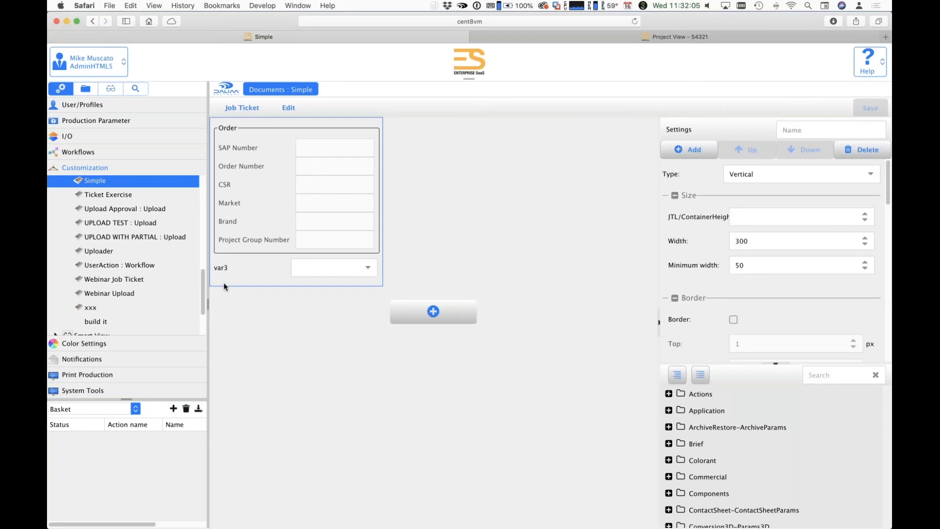
{"action": "left_click", "coordinate": [771, 240]}
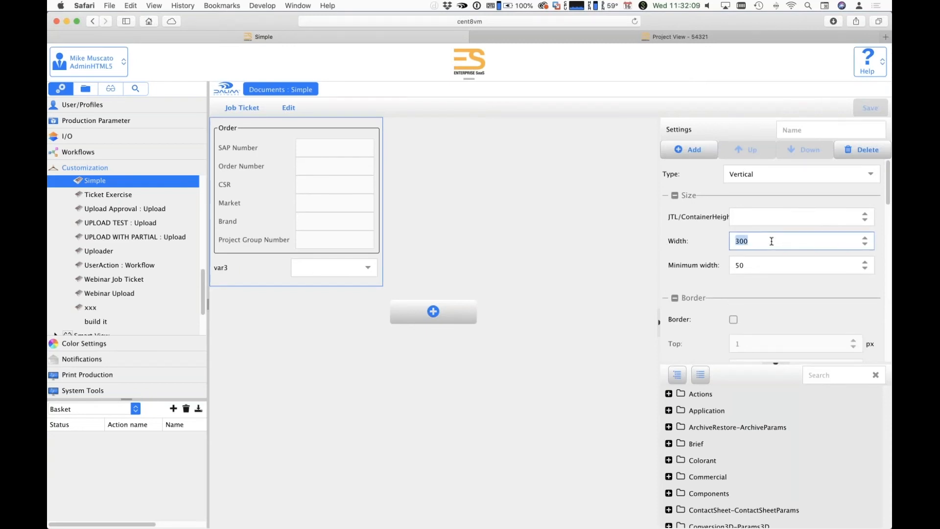
{"action": "type", "text": "600"}
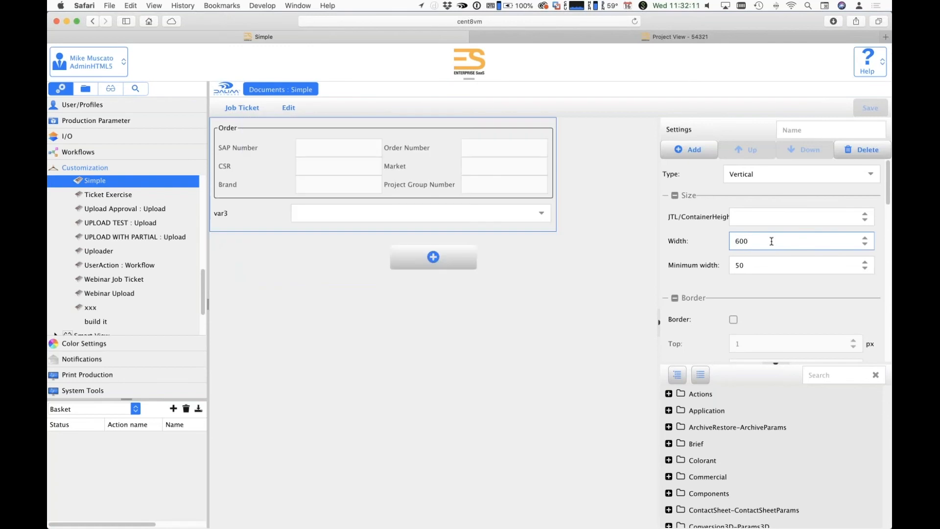
{"action": "left_click", "coordinate": [533, 377]}
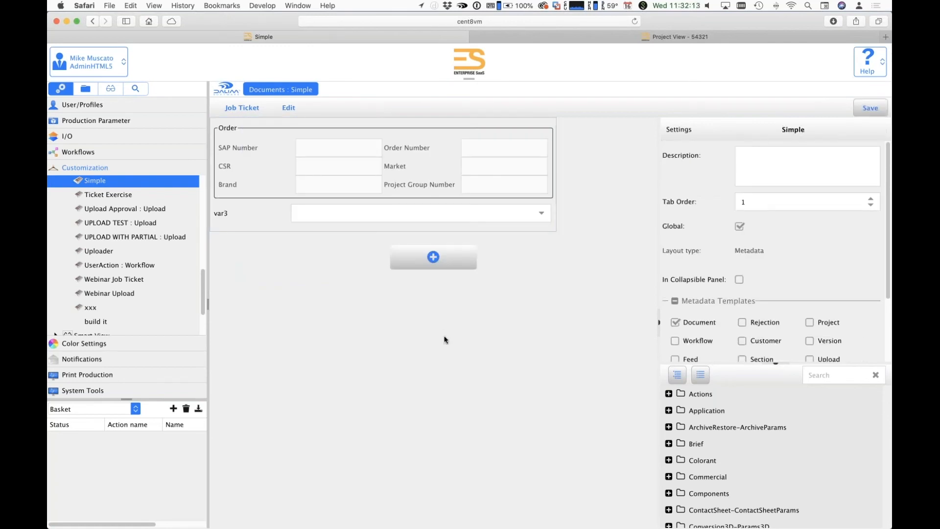
Step: Save the Simple layout, clear the width of its outer container, and save the layout again
{"action": "left_click", "coordinate": [871, 108]}
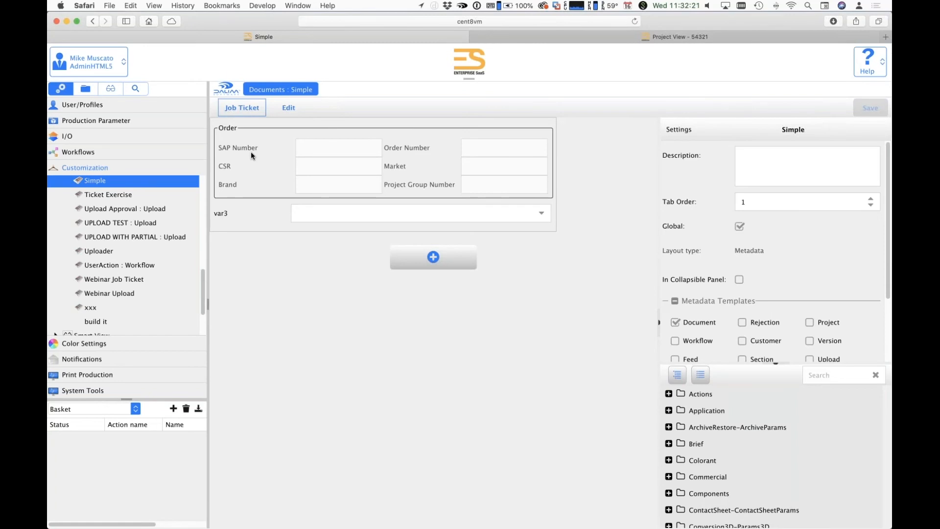
{"action": "left_click", "coordinate": [225, 229]}
{"action": "left_click", "coordinate": [787, 243]}
{"action": "key", "text": "BackSpace"}
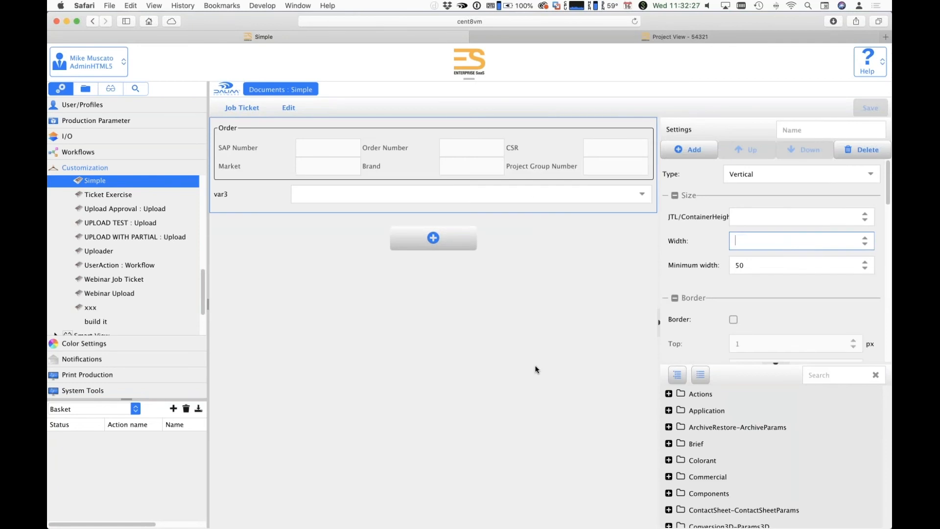
{"action": "left_click", "coordinate": [537, 369]}
{"action": "left_click", "coordinate": [870, 108]}
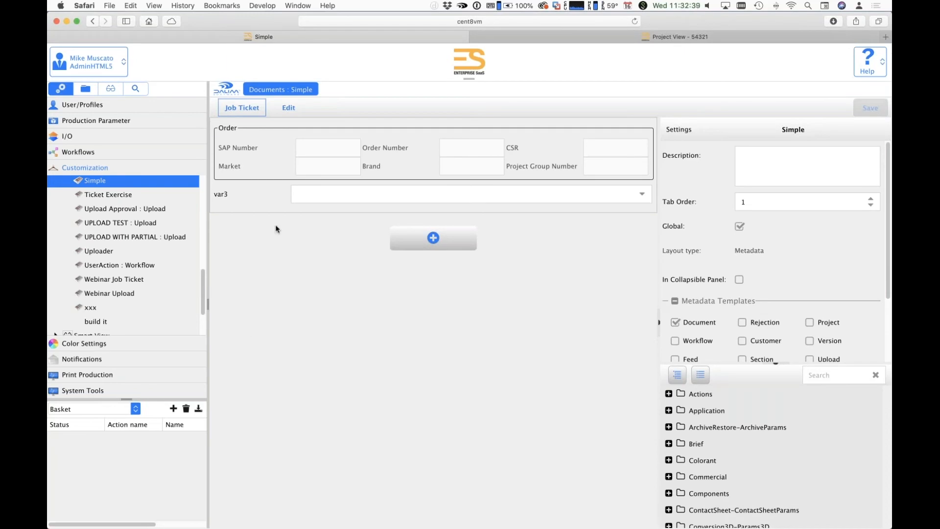
Step: View how the Order fields flow in the Simple layout with both side areas collapsed, and restore those areas
{"action": "left_click", "coordinate": [208, 308]}
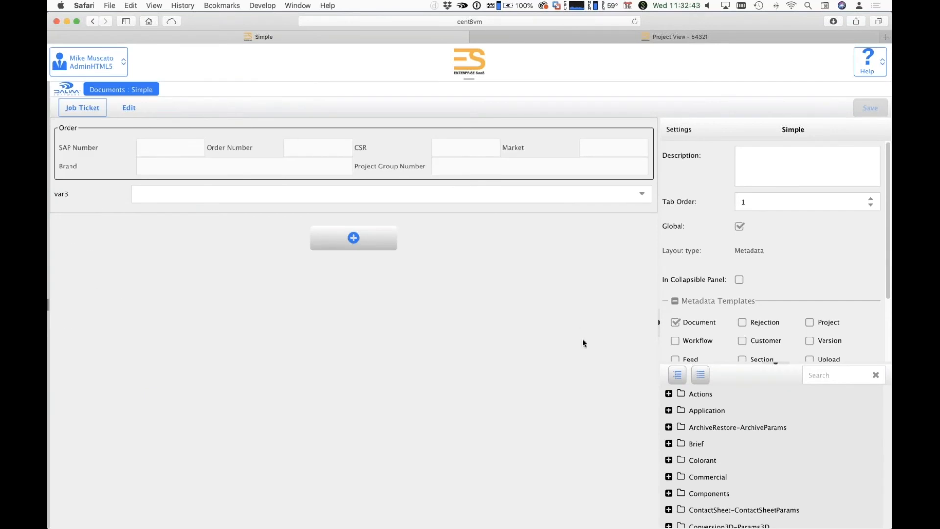
{"action": "left_click", "coordinate": [658, 323]}
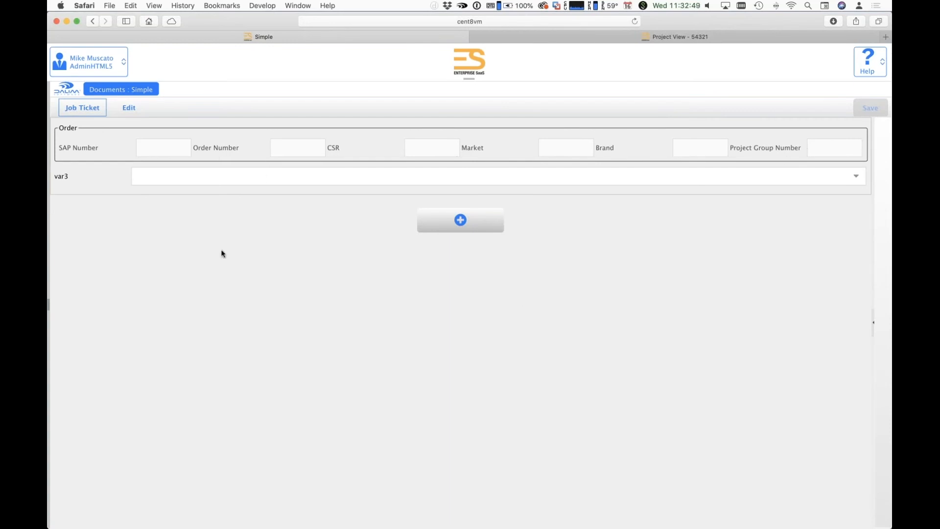
{"action": "left_click", "coordinate": [874, 328]}
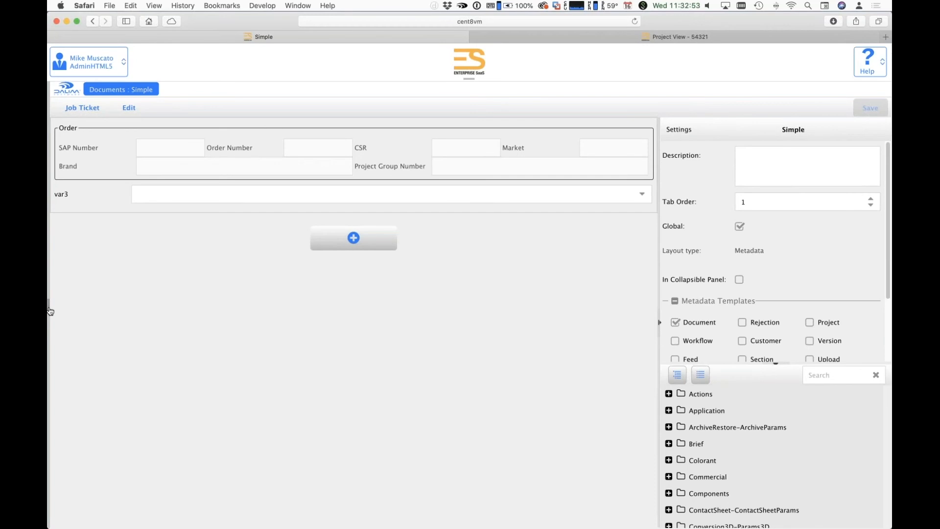
{"action": "left_click", "coordinate": [50, 311]}
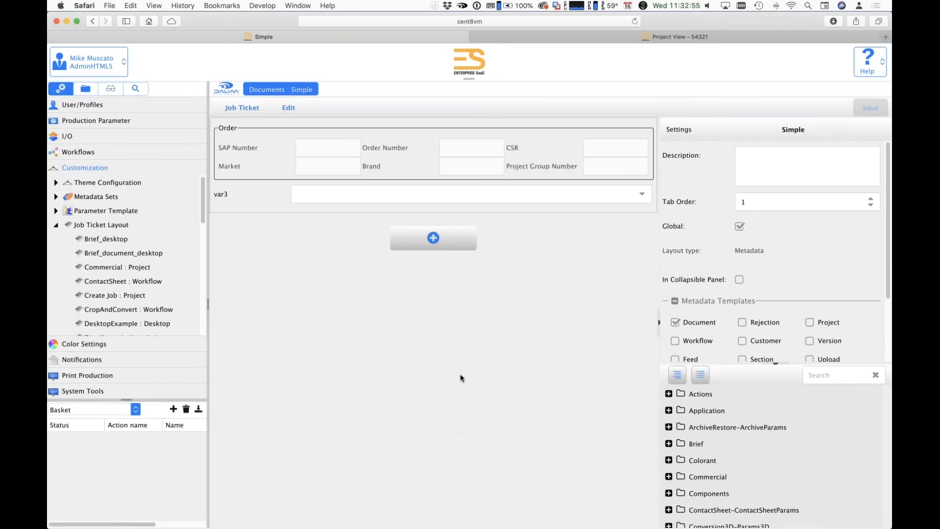
Step: Check the Simple layout and its Order fields in the document properties of _10202823.jpg in project aaaaa, and leave without saving
{"action": "left_click", "coordinate": [88, 89]}
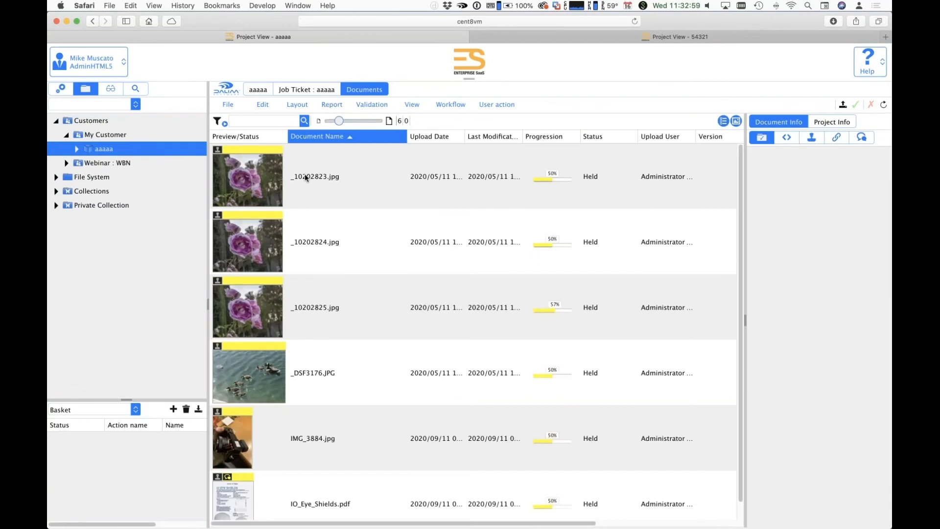
{"action": "left_click", "coordinate": [305, 175]}
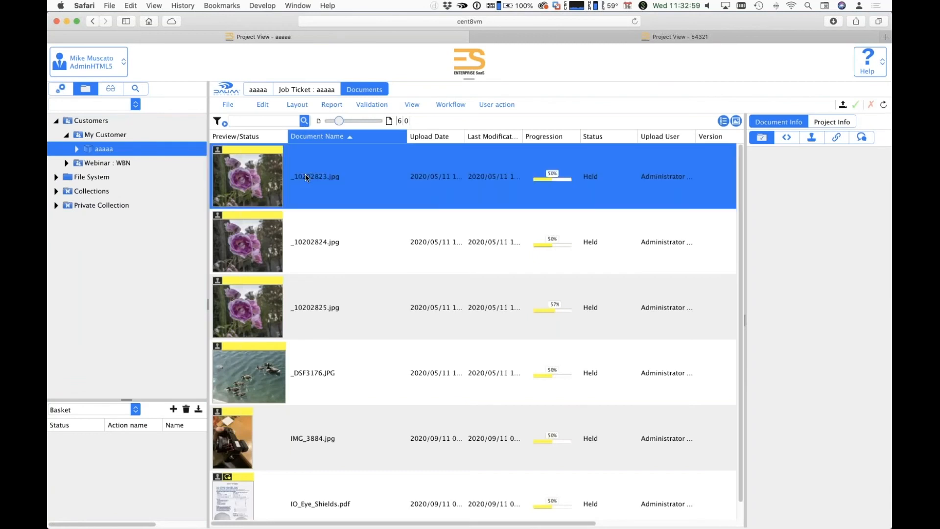
{"action": "double_click", "coordinate": [305, 175]}
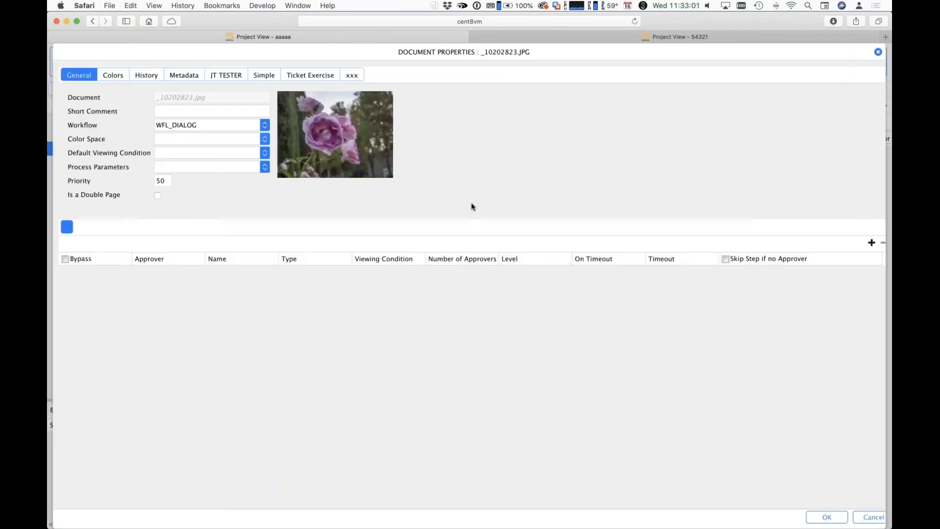
{"action": "left_click", "coordinate": [263, 78]}
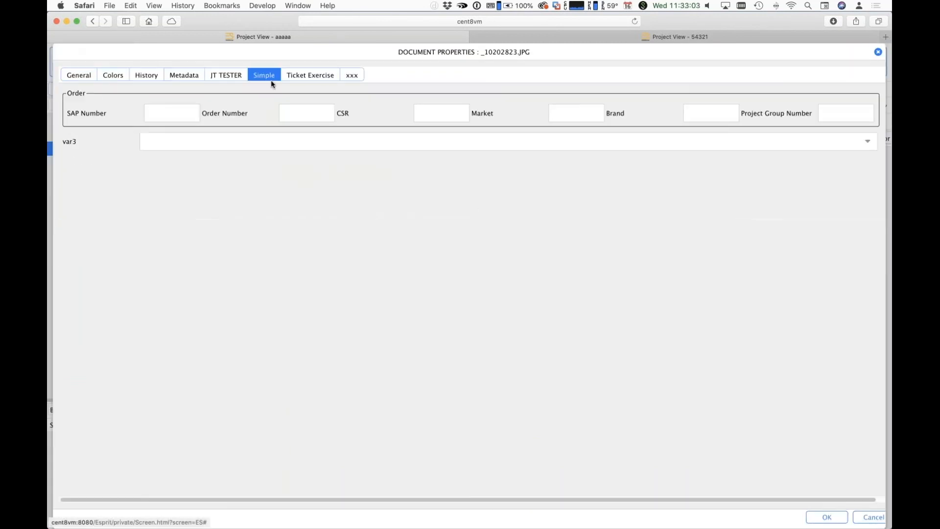
{"action": "left_click", "coordinate": [159, 113]}
{"action": "left_click", "coordinate": [299, 113]}
{"action": "left_click", "coordinate": [420, 113]}
{"action": "left_click", "coordinate": [569, 109]}
{"action": "left_click", "coordinate": [689, 111]}
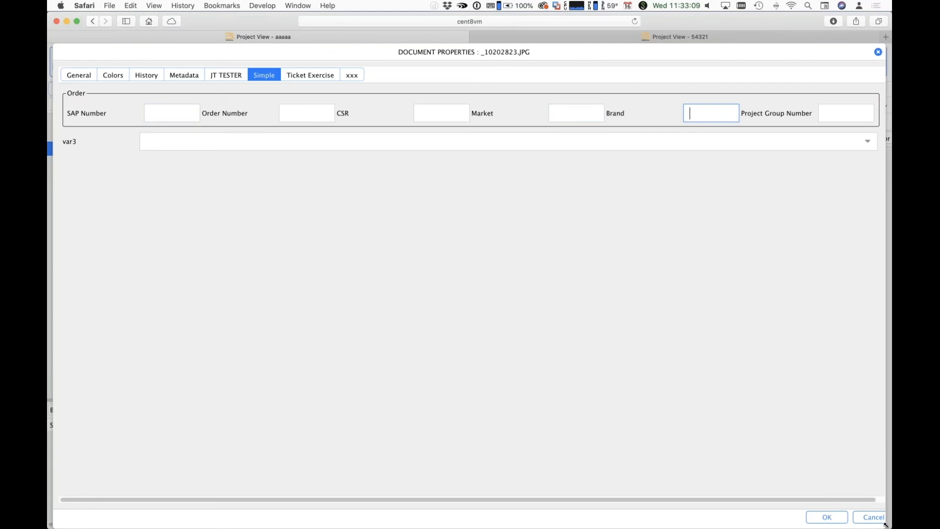
{"action": "left_click", "coordinate": [870, 517]}
Step: Return to the Simple layout and try a width of 300 on its outer container, inspecting the nested Order container
{"action": "left_click", "coordinate": [60, 89]}
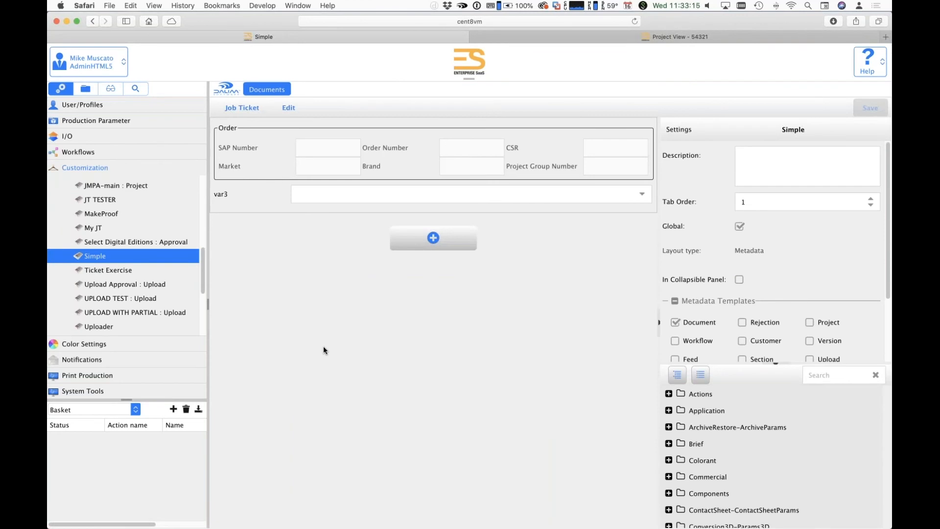
{"action": "left_click", "coordinate": [231, 214]}
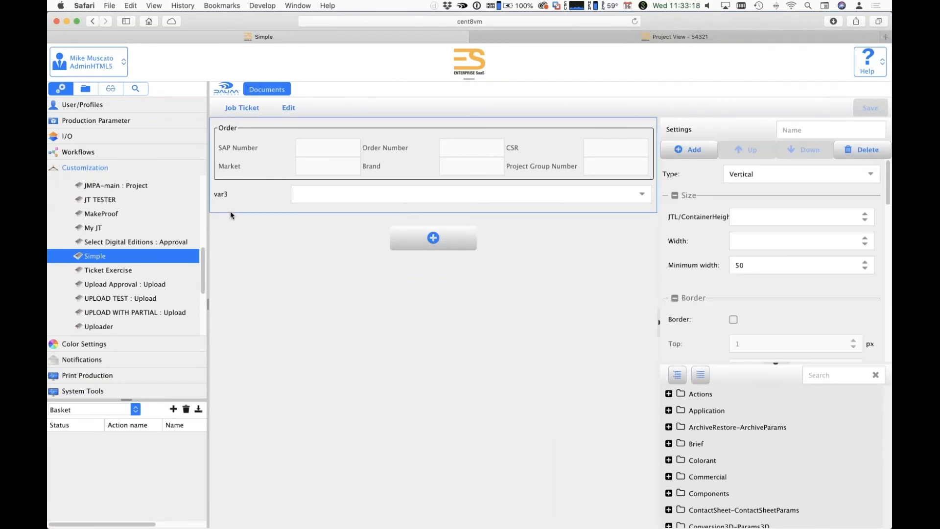
{"action": "left_click", "coordinate": [750, 242]}
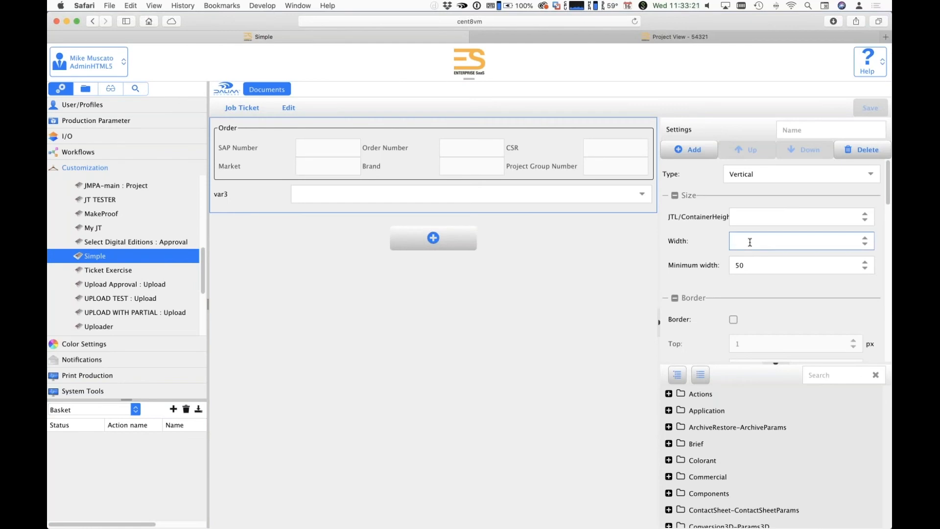
{"action": "type", "text": "300"}
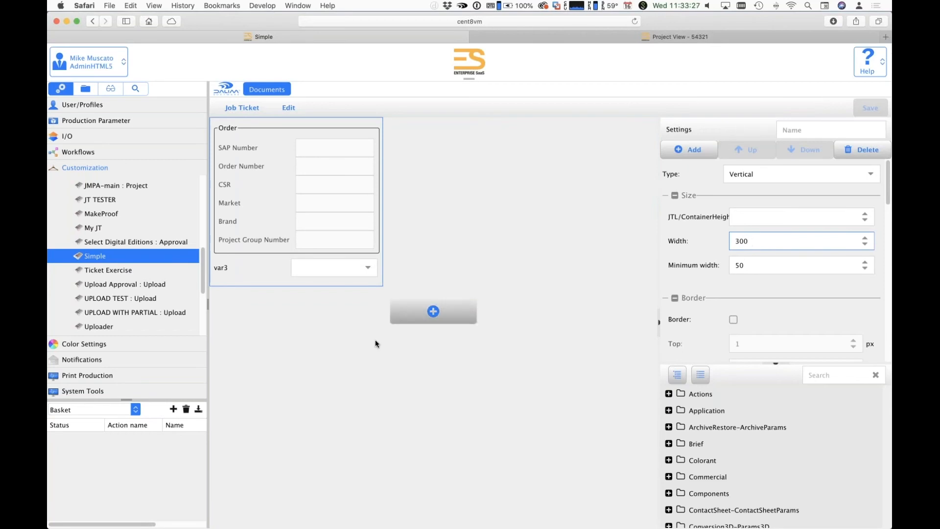
{"action": "left_click", "coordinate": [225, 253]}
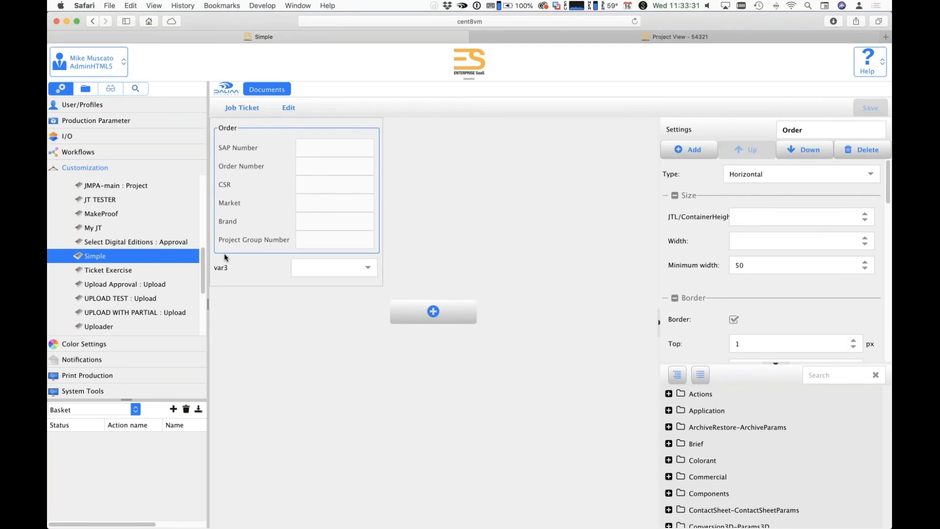
{"action": "left_click", "coordinate": [381, 122]}
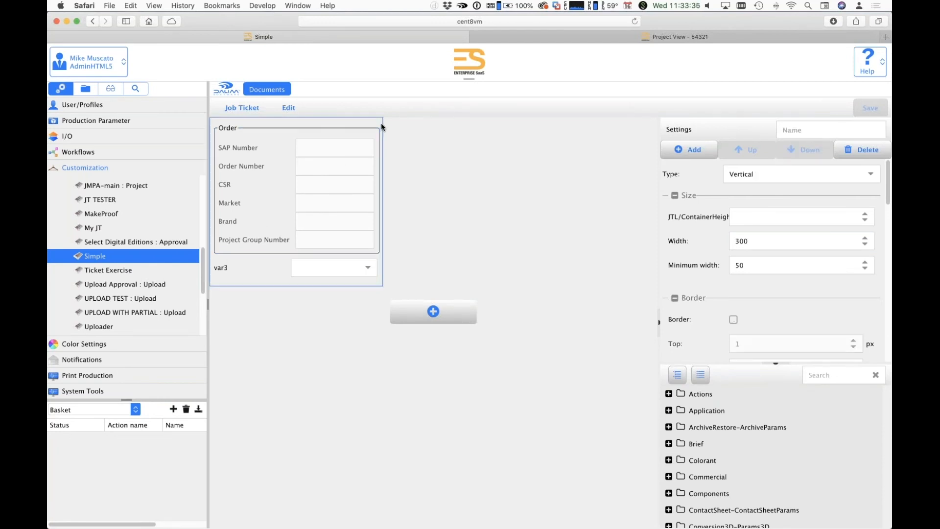
{"action": "left_click", "coordinate": [505, 187]}
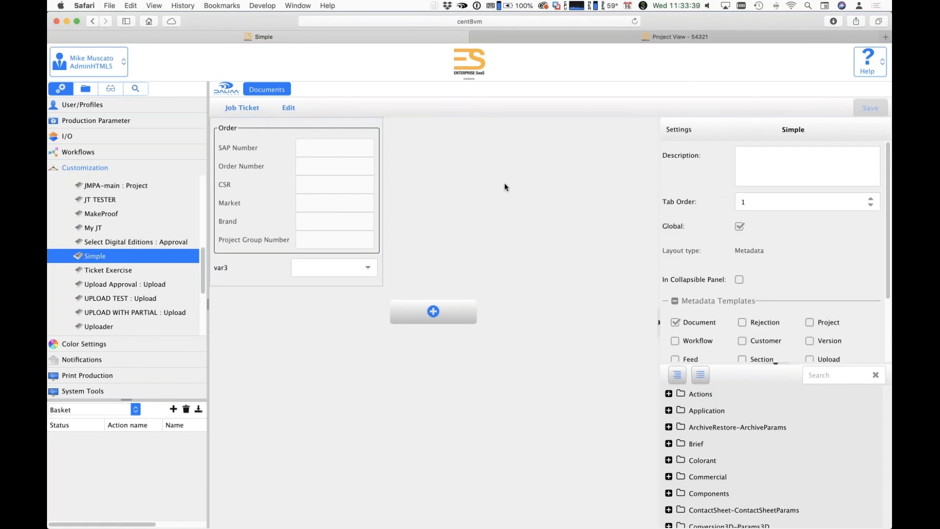
Step: Widen the document info area in project aaaaa's document view and return to the layout customization
{"action": "left_click", "coordinate": [86, 91]}
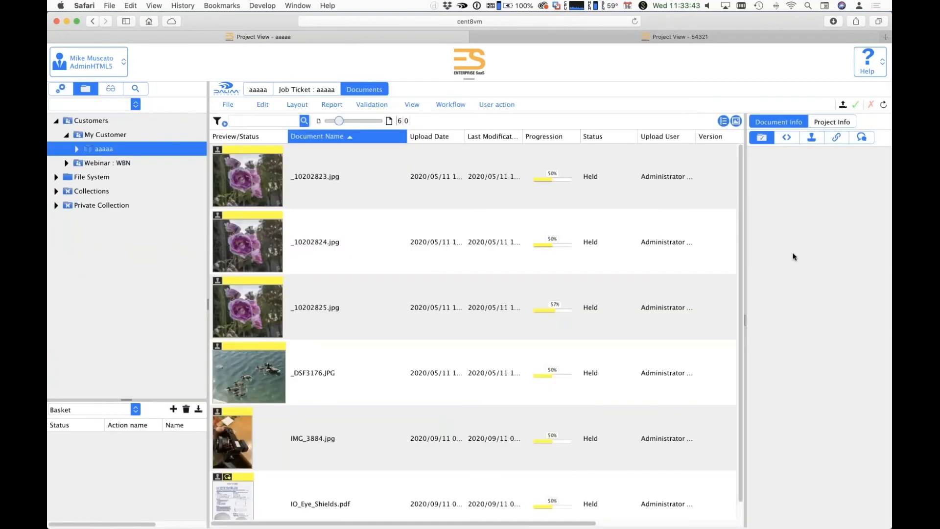
{"action": "left_click_drag", "start_coordinate": [742, 207], "coordinate": [666, 225]}
{"action": "left_click", "coordinate": [61, 90]}
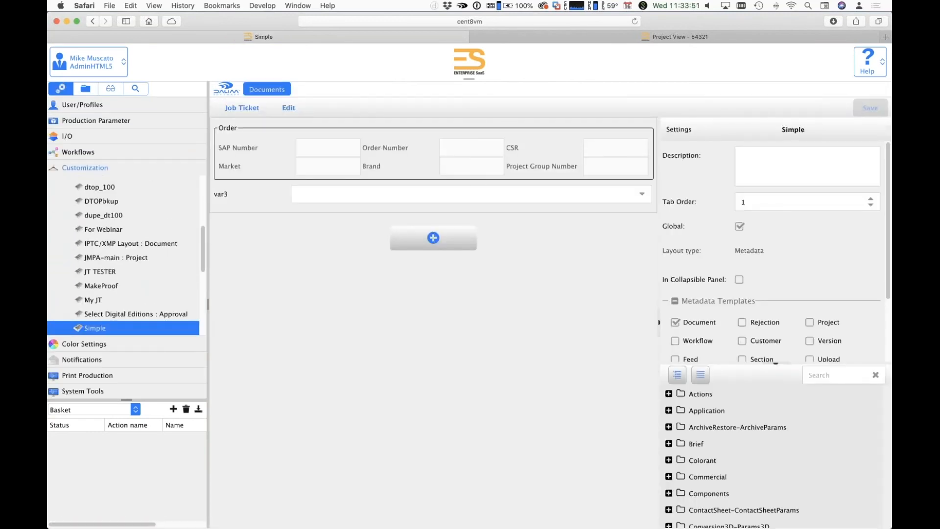
Step: Open the For Webinar layout and examine its User Actions, Keywords, EXIF Tool and IPTC Info containers and components
{"action": "left_click", "coordinate": [103, 229]}
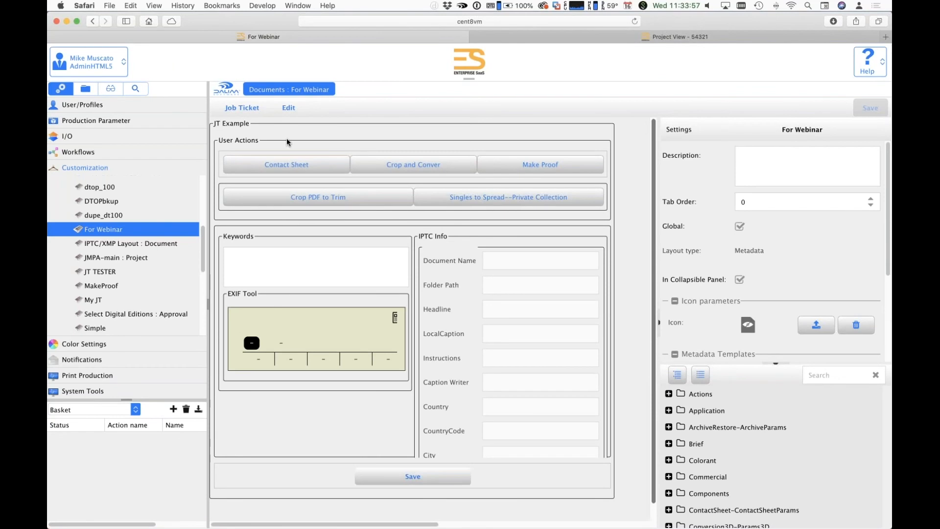
{"action": "left_click", "coordinate": [262, 148]}
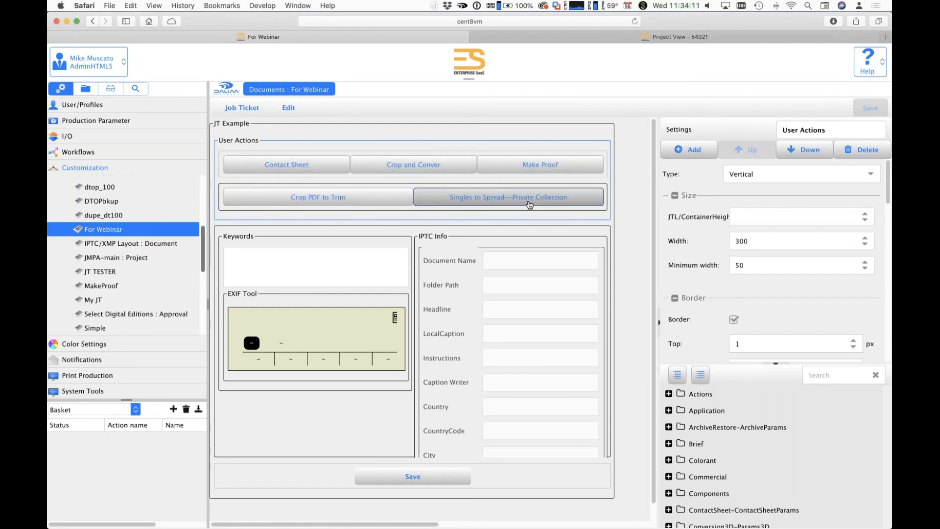
{"action": "left_click", "coordinate": [251, 279]}
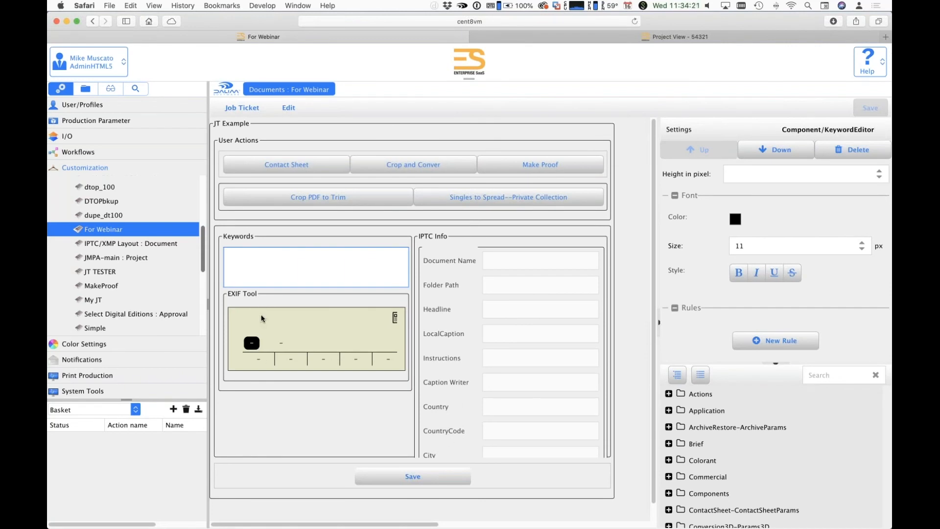
{"action": "left_click", "coordinate": [262, 319]}
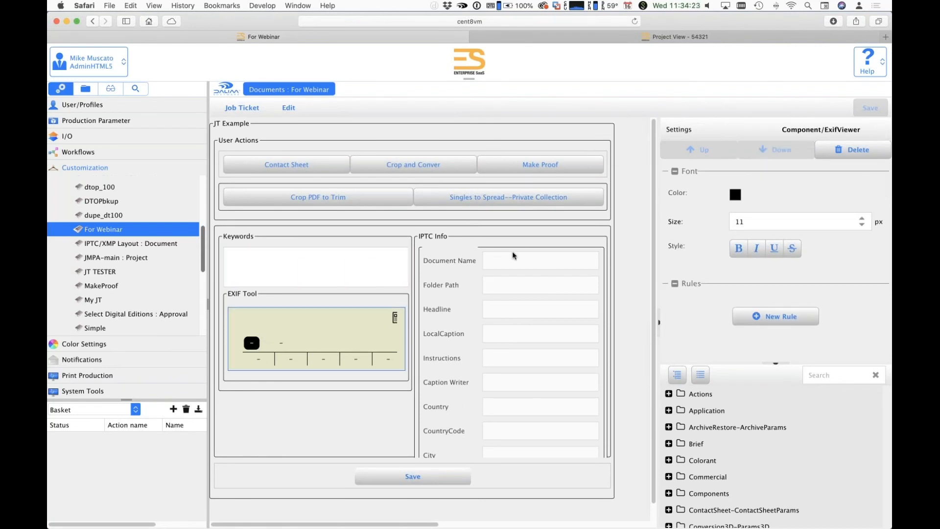
{"action": "left_click", "coordinate": [530, 252]}
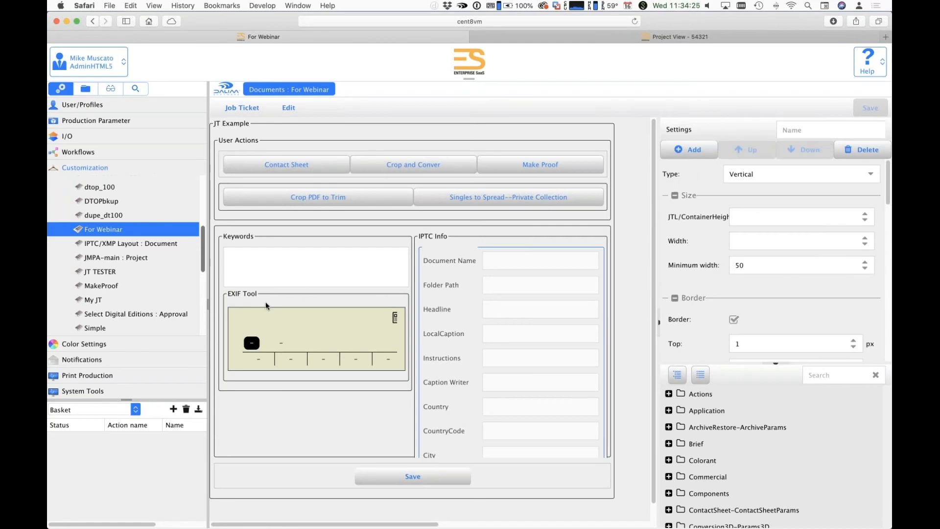
{"action": "left_click", "coordinate": [261, 318]}
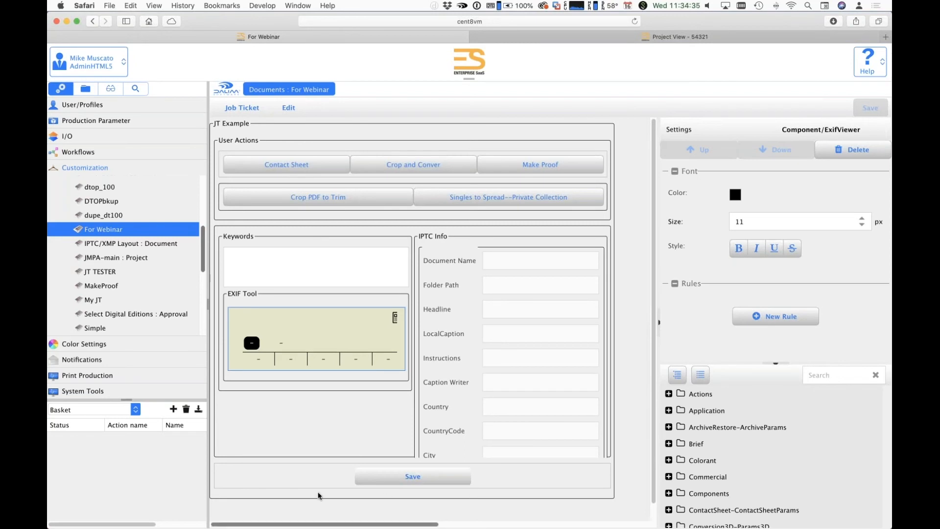
{"action": "left_click", "coordinate": [314, 511]}
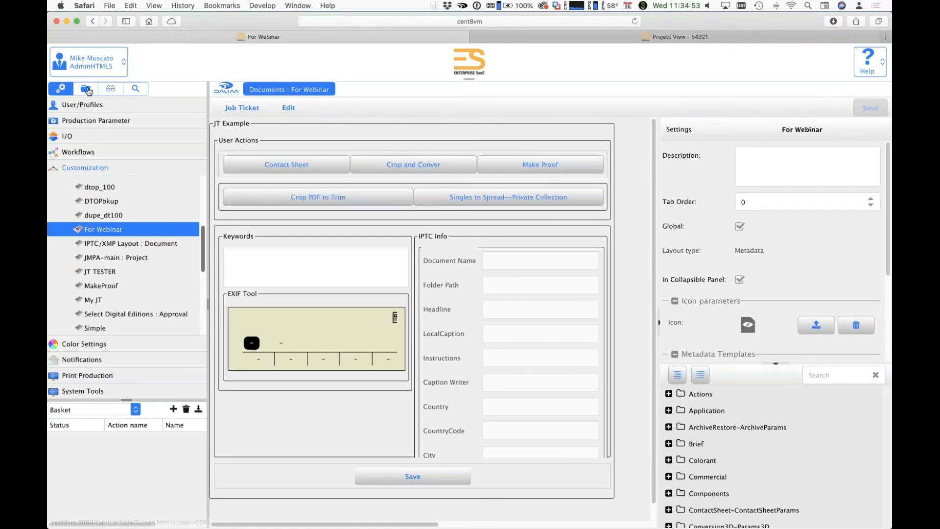
Step: View the For Webinar layout in the document info of _DSF3176.JPG in project aaaaa, and look at the file's document properties
{"action": "left_click", "coordinate": [86, 88]}
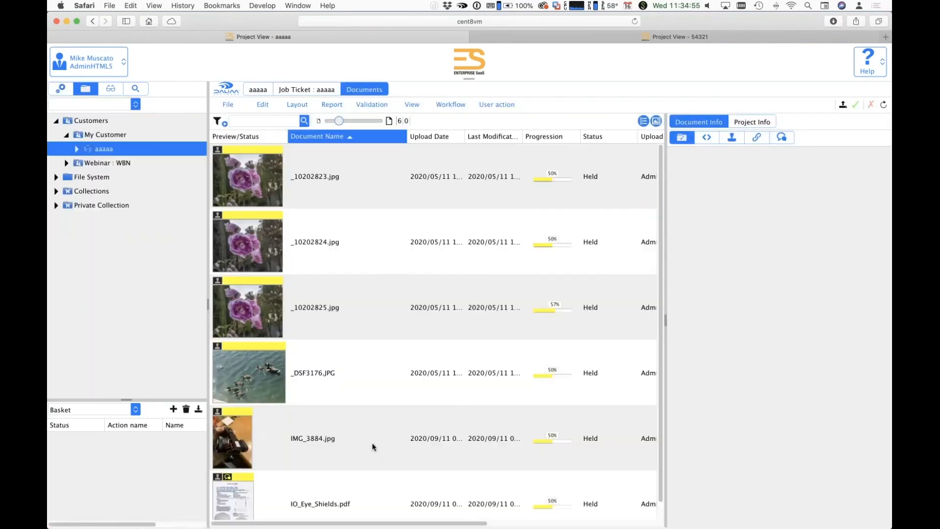
{"action": "left_click", "coordinate": [380, 390]}
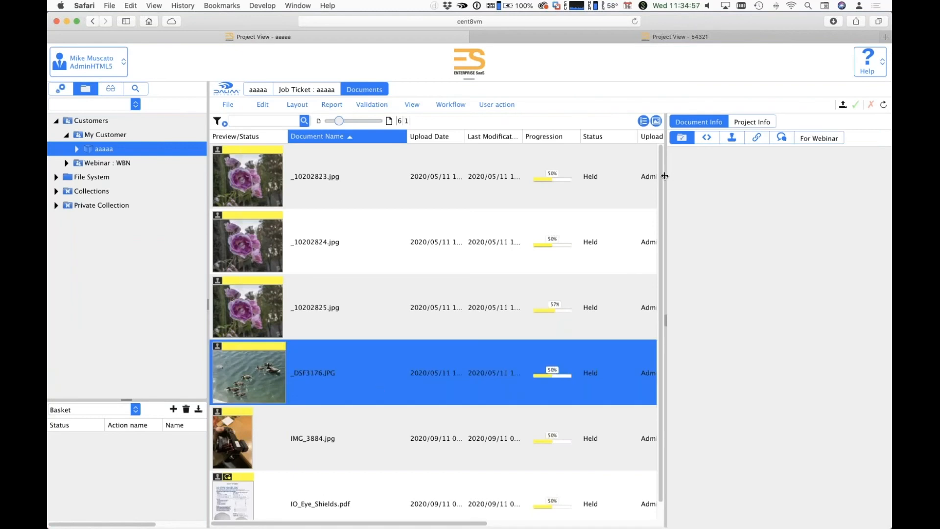
{"action": "left_click_drag", "start_coordinate": [665, 175], "coordinate": [612, 174]}
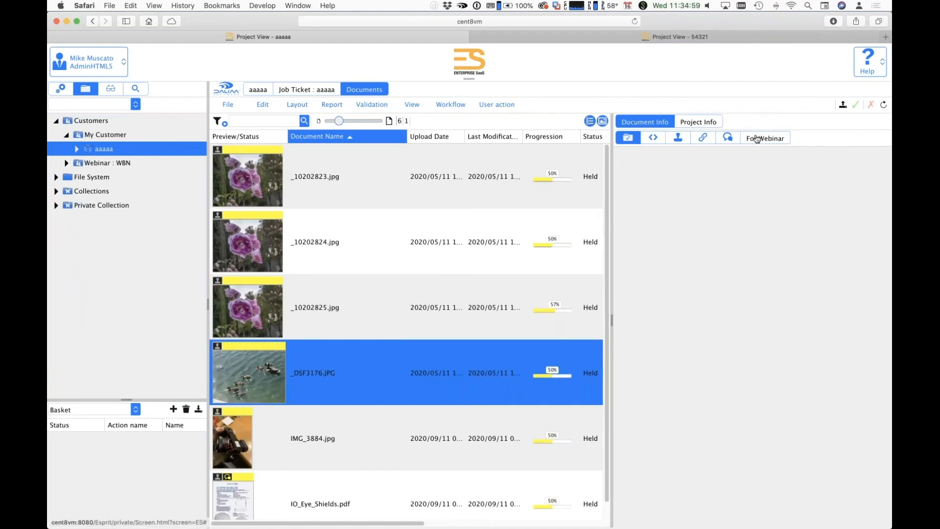
{"action": "left_click", "coordinate": [758, 139]}
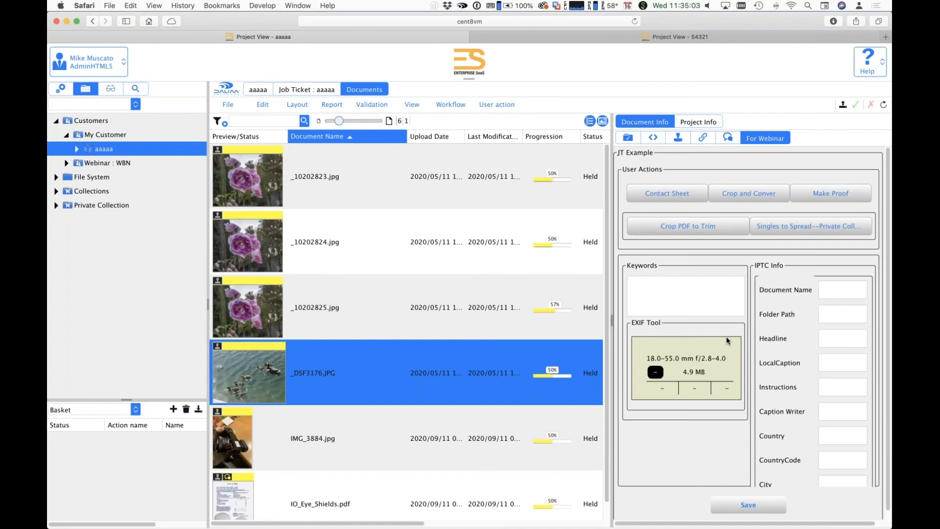
{"action": "double_click", "coordinate": [320, 384]}
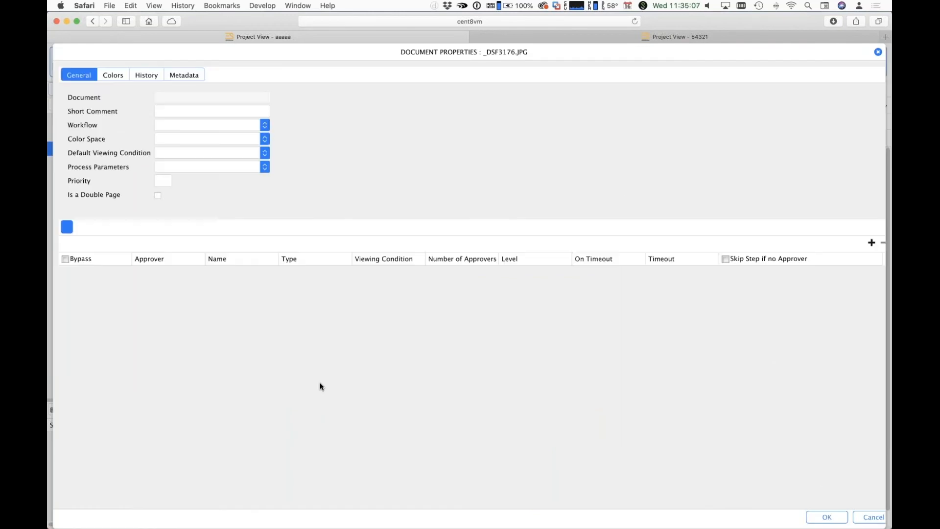
{"action": "left_click", "coordinate": [879, 53]}
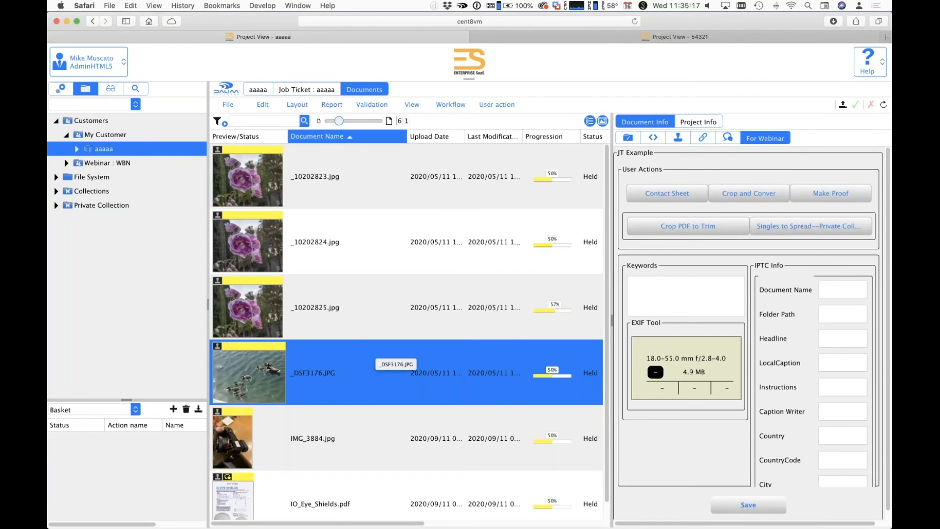
Step: Open the MiscPhotos folder in FS_One and show the For Webinar layout for the first six photos, _1020102.JPG through _1020129.jpg
{"action": "left_click", "coordinate": [56, 177]}
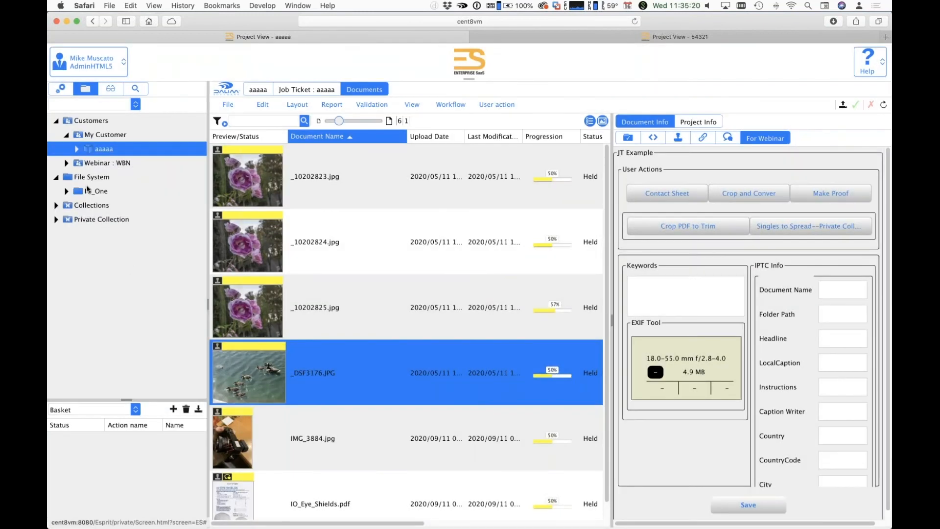
{"action": "left_click", "coordinate": [66, 191]}
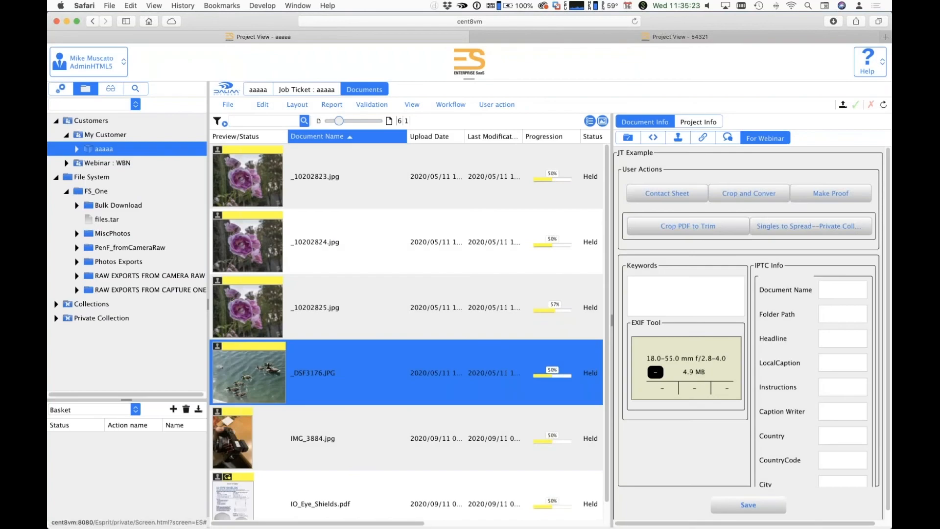
{"action": "left_click", "coordinate": [112, 233]}
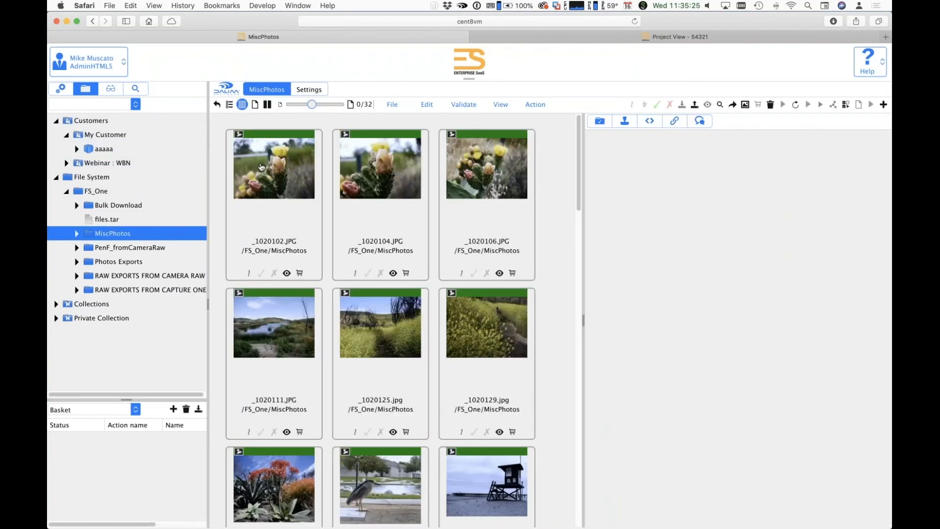
{"action": "left_click", "coordinate": [262, 168]}
{"action": "left_click", "coordinate": [461, 348], "text": "shift"}
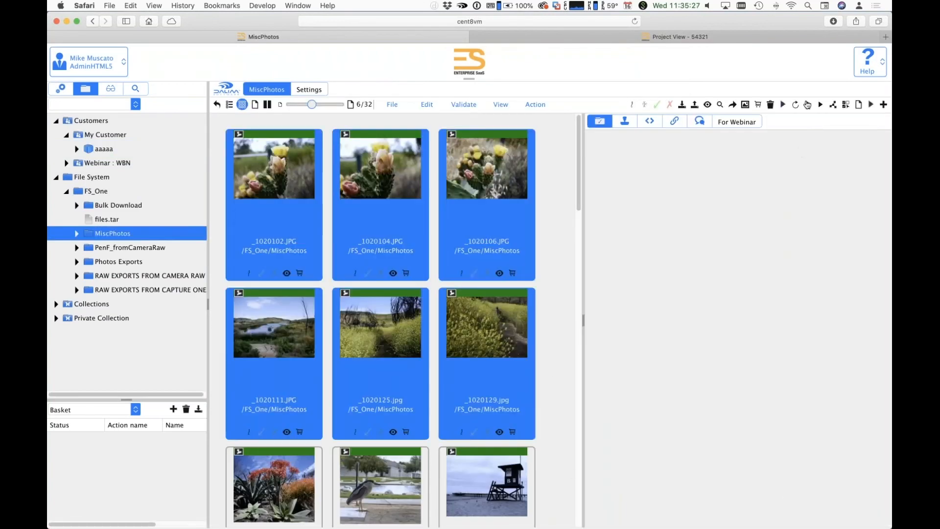
{"action": "left_click", "coordinate": [731, 123]}
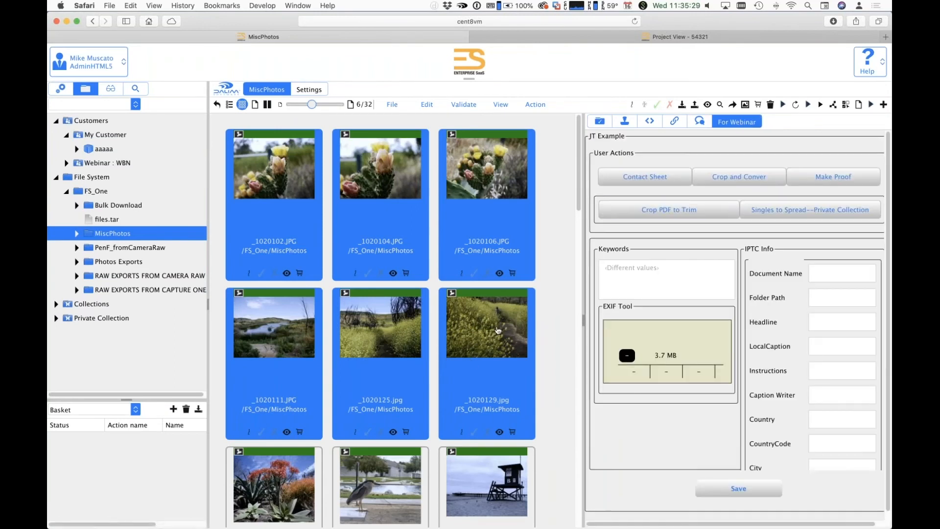
Step: Run the Contact Sheet user action on the selected photos with 2 columns and 2 rows
{"action": "left_click", "coordinate": [645, 177]}
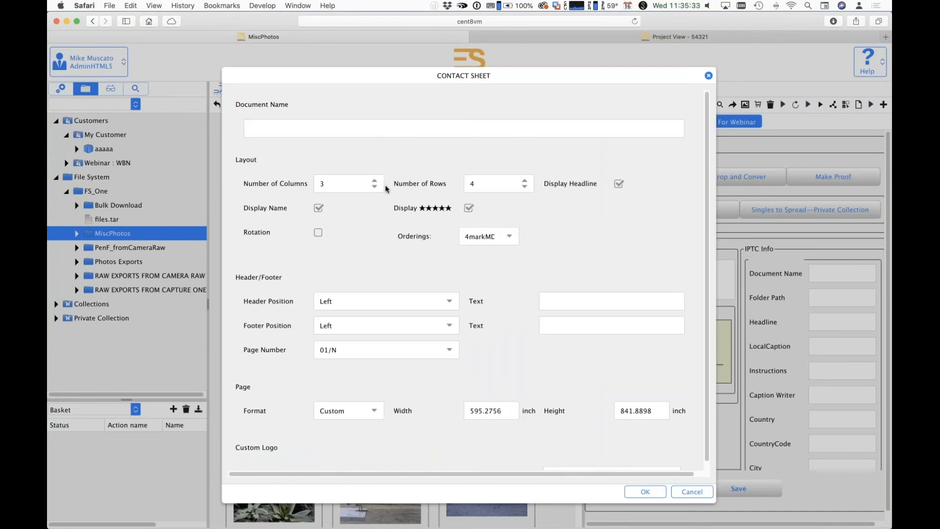
{"action": "double_click", "coordinate": [328, 185]}
{"action": "type", "text": "2"}
{"action": "double_click", "coordinate": [481, 183]}
{"action": "type", "text": "2"}
{"action": "left_click", "coordinate": [655, 492]}
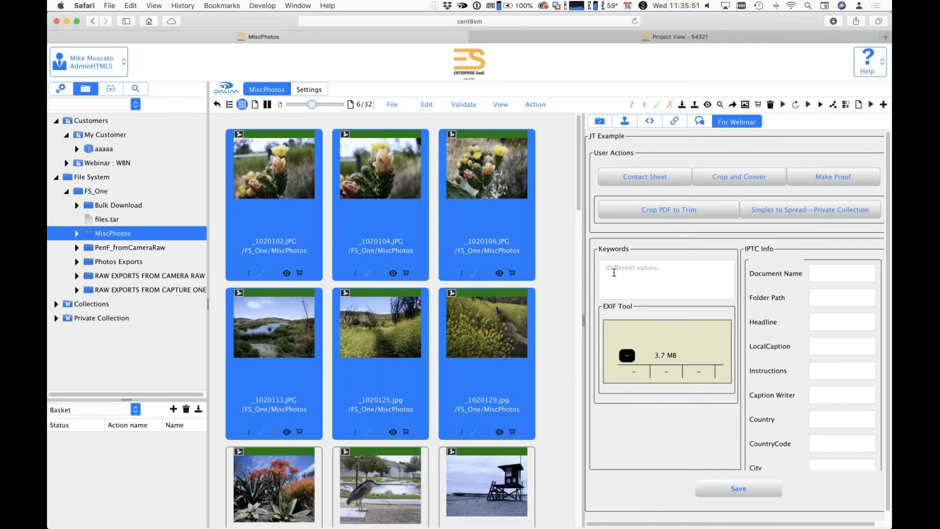
Step: Enter the keywords "cacti, greenery" for the selected photos in the For Webinar layout and save them
{"action": "left_click", "coordinate": [629, 269]}
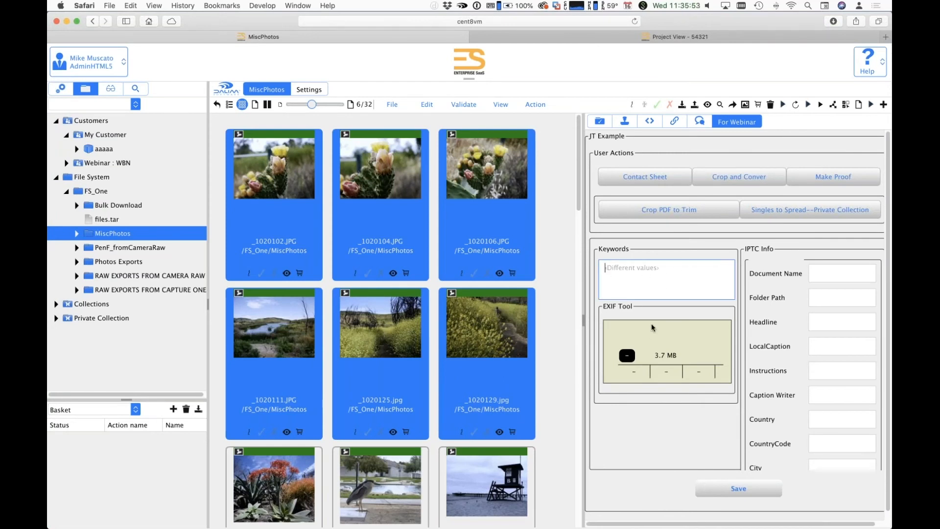
{"action": "type", "text": "cacti"}
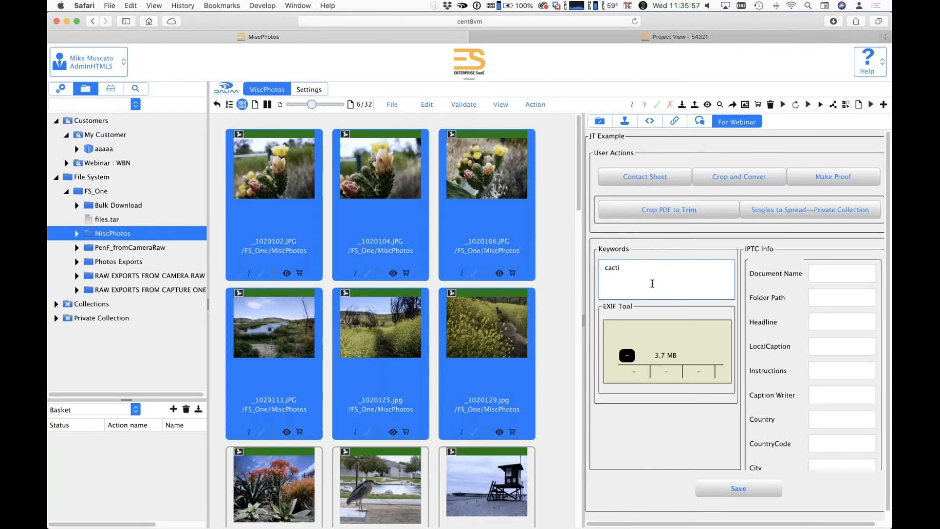
{"action": "type", "text": ", greenery"}
{"action": "left_click", "coordinate": [735, 496]}
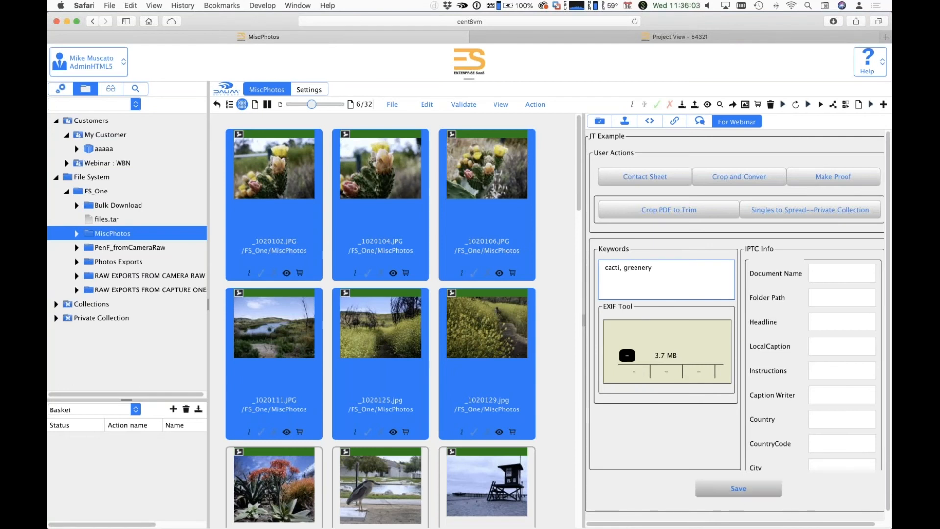
{"action": "left_click", "coordinate": [723, 494]}
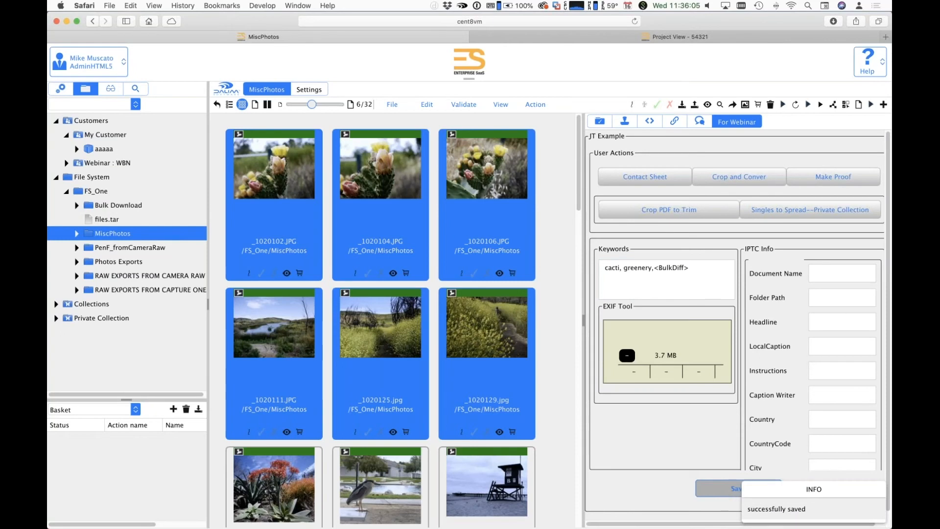
Step: Check the Dublin Core metadata of _1020129.jpg and _1020102.JPG for the saved keywords, and return to the For Webinar layout
{"action": "left_click", "coordinate": [491, 493]}
{"action": "left_click", "coordinate": [490, 352]}
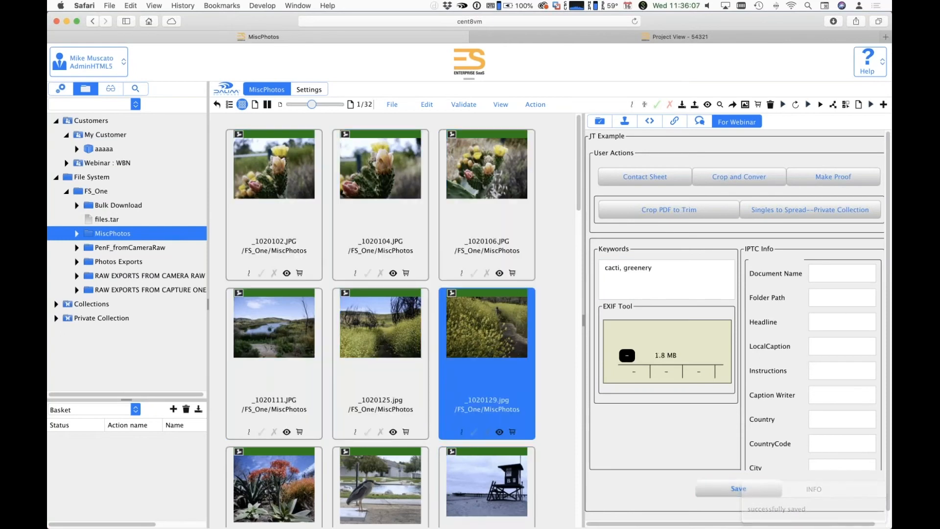
{"action": "left_click", "coordinate": [650, 121]}
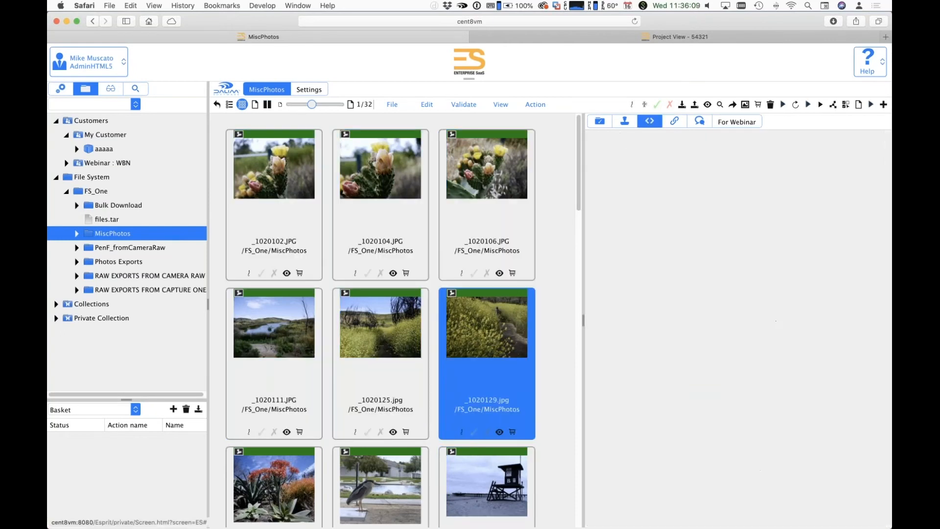
{"action": "left_click", "coordinate": [883, 246]}
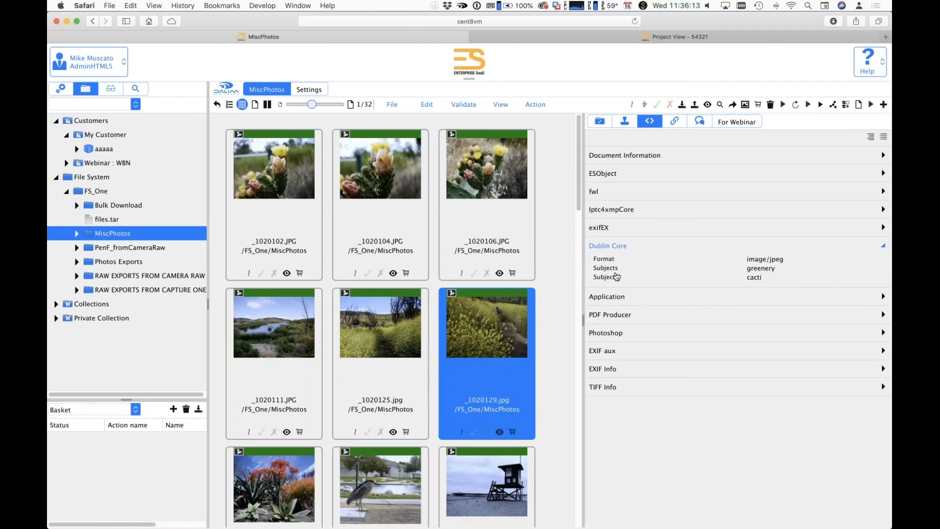
{"action": "key", "text": "Left"}
{"action": "key", "text": "Left"}
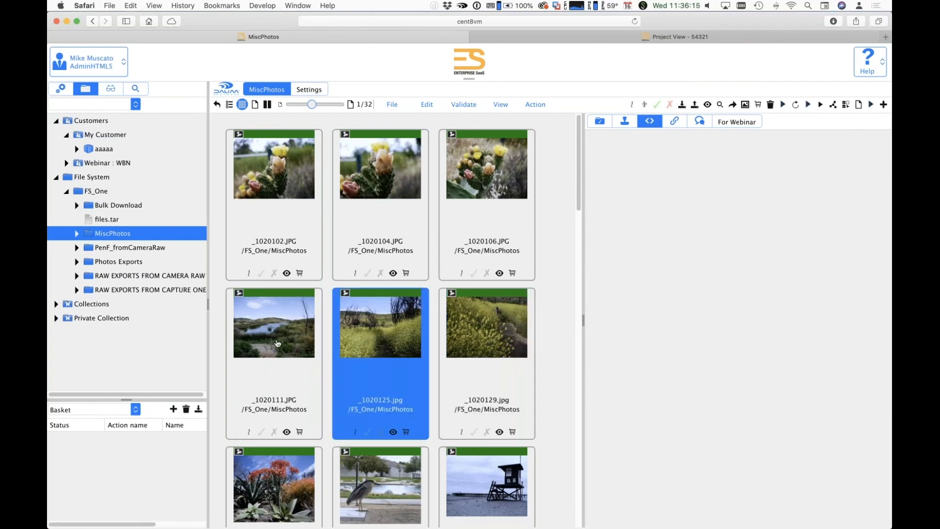
{"action": "key", "text": "Up"}
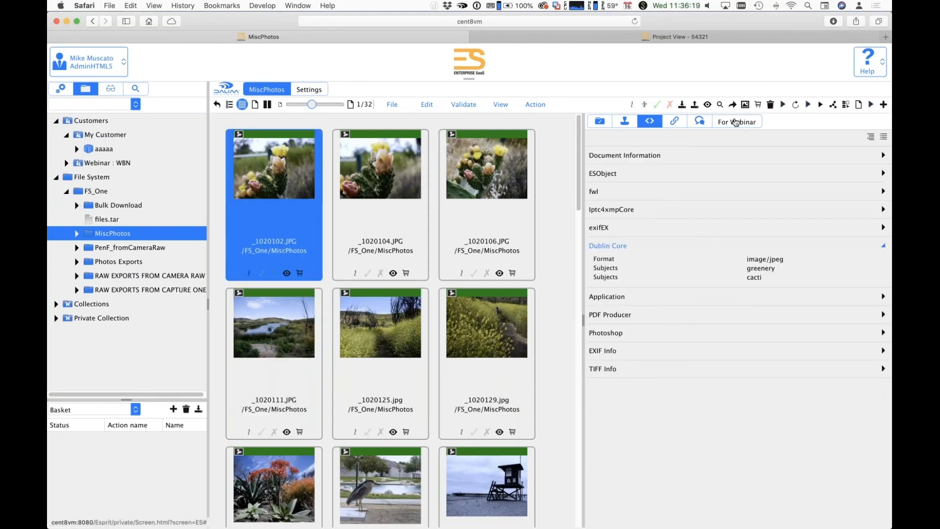
{"action": "left_click", "coordinate": [735, 122]}
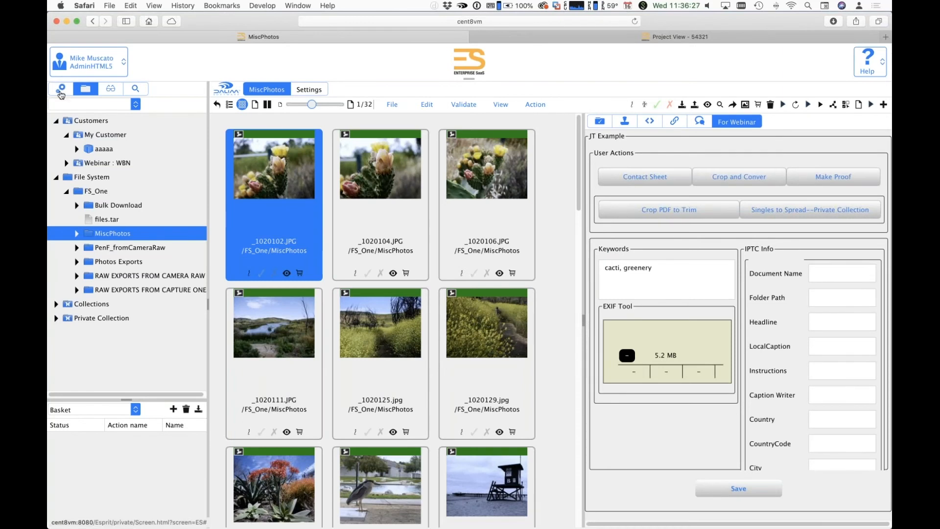
Step: Go back to the For Webinar layout customization, view the Keywords editor component's settings and enlarge the component list area
{"action": "left_click", "coordinate": [61, 92]}
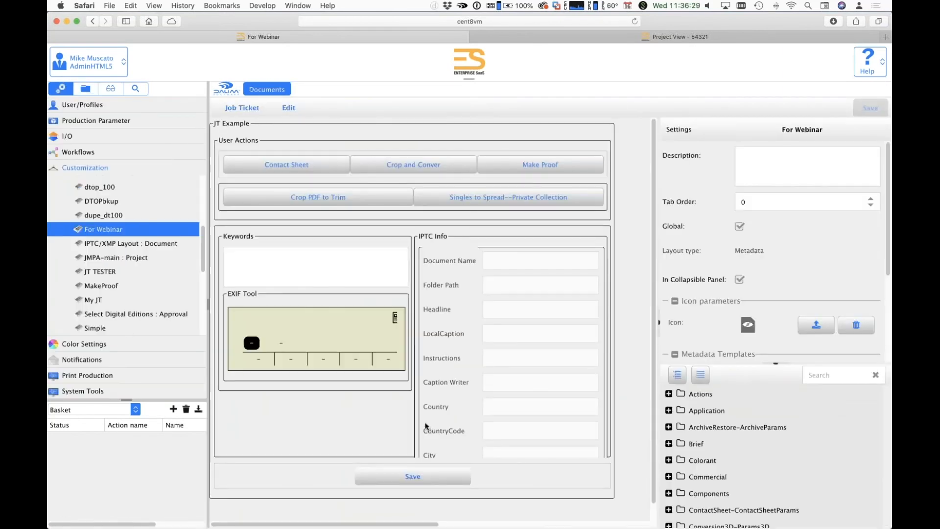
{"action": "scroll", "coordinate": [425, 426], "scroll_direction": "down", "scroll_amount": 1}
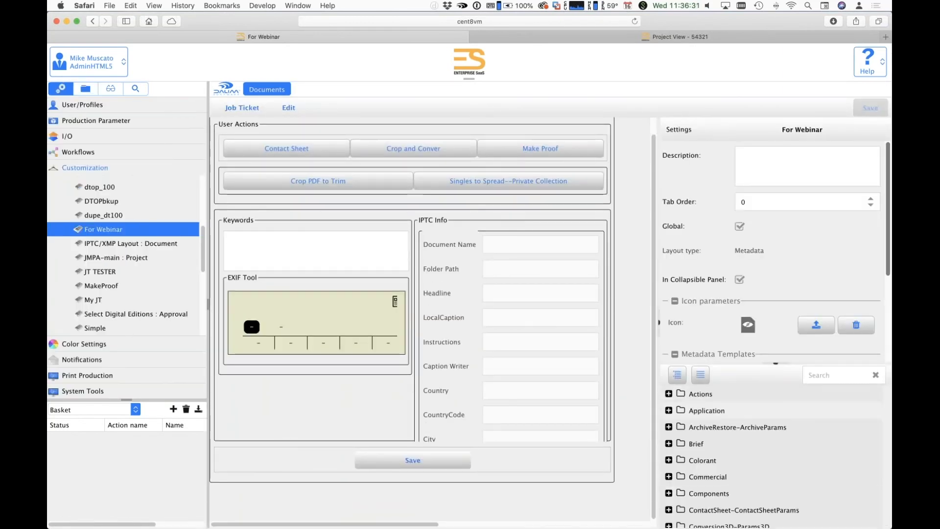
{"action": "left_click", "coordinate": [264, 235]}
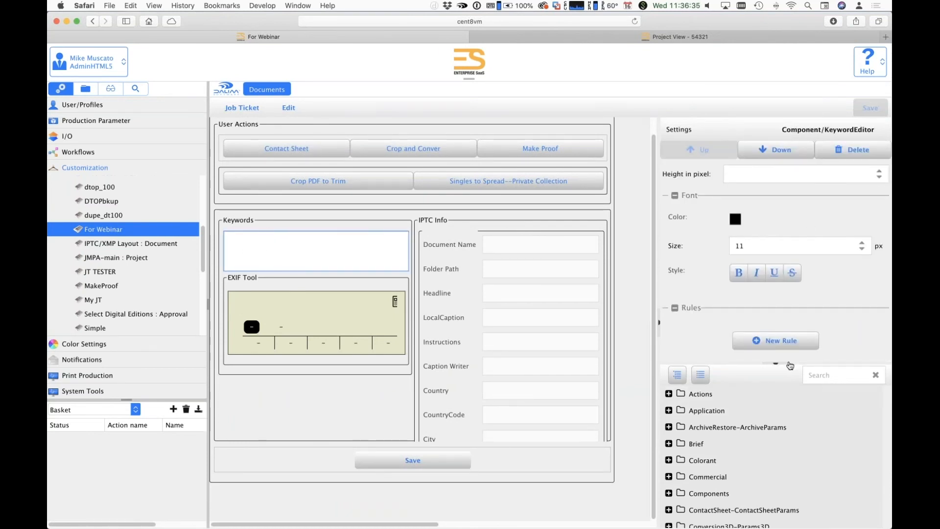
{"action": "left_click_drag", "start_coordinate": [802, 363], "coordinate": [804, 309]}
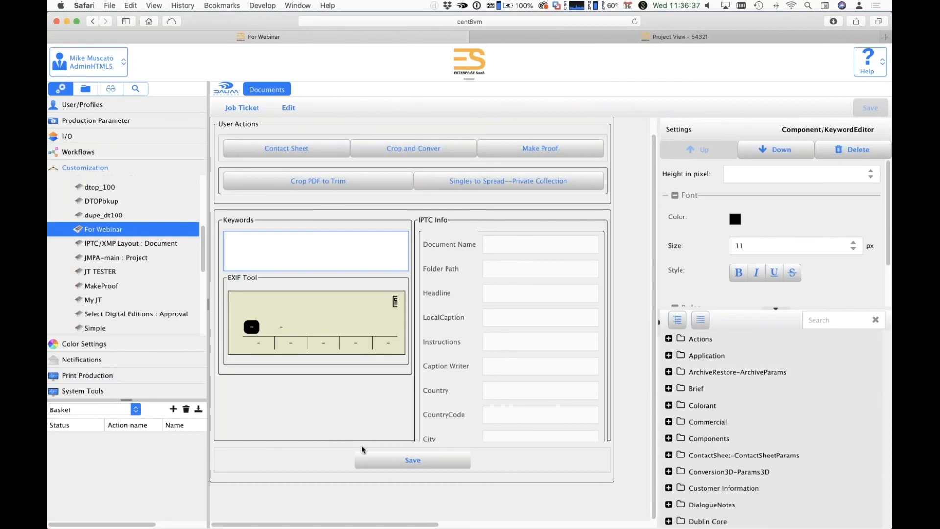
Step: Replace the Save button at the bottom of the For Webinar layout with a new SMVSaveButton component and save the layout
{"action": "left_click", "coordinate": [386, 474]}
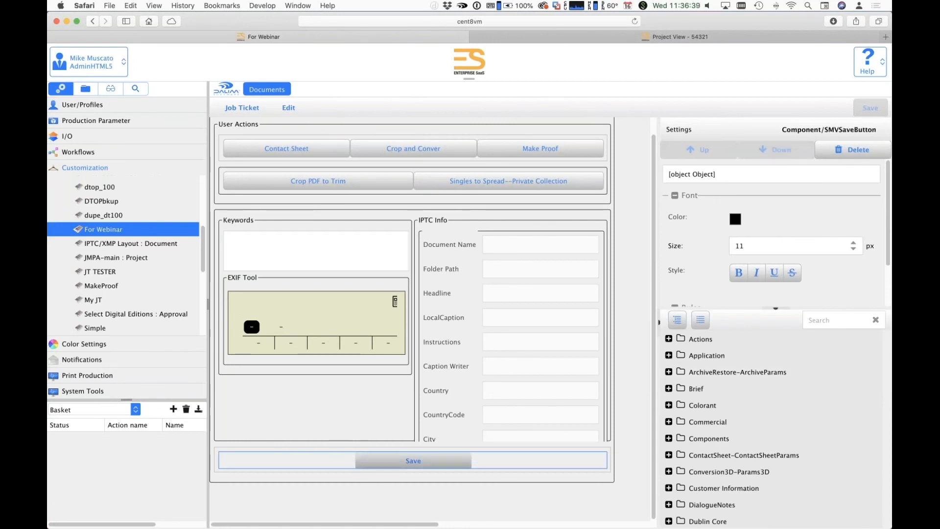
{"action": "left_click", "coordinate": [874, 146]}
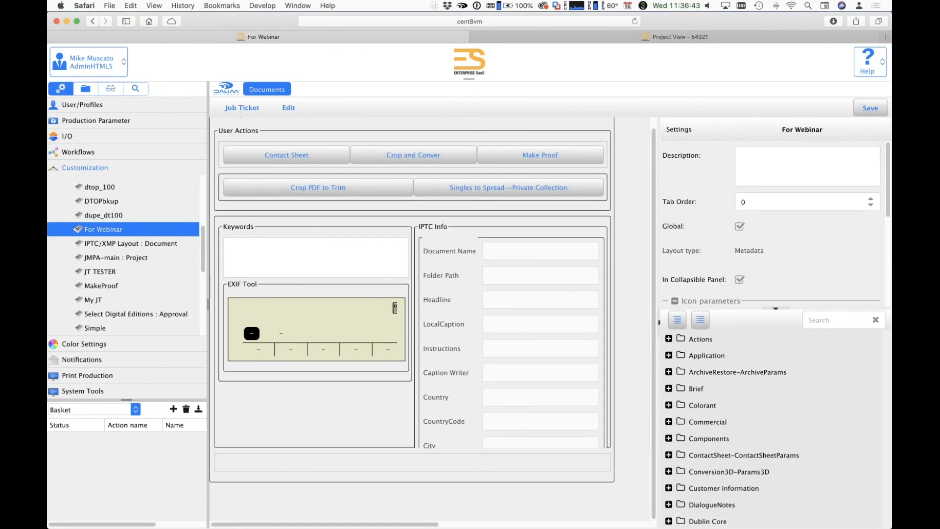
{"action": "left_click", "coordinate": [861, 417]}
{"action": "scroll", "coordinate": [863, 415], "scroll_direction": "down", "scroll_amount": 10}
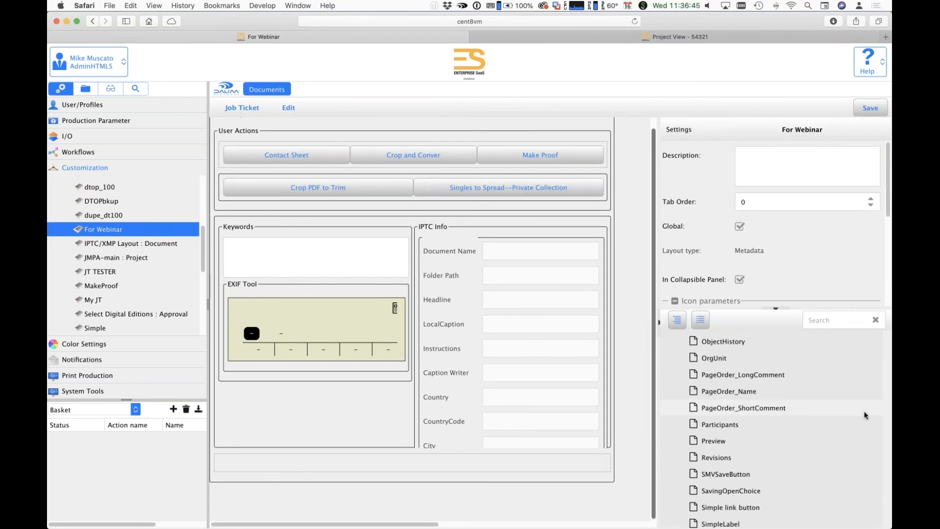
{"action": "scroll", "coordinate": [865, 415], "scroll_direction": "up", "scroll_amount": 2}
{"action": "scroll", "coordinate": [864, 415], "scroll_direction": "down", "scroll_amount": 5}
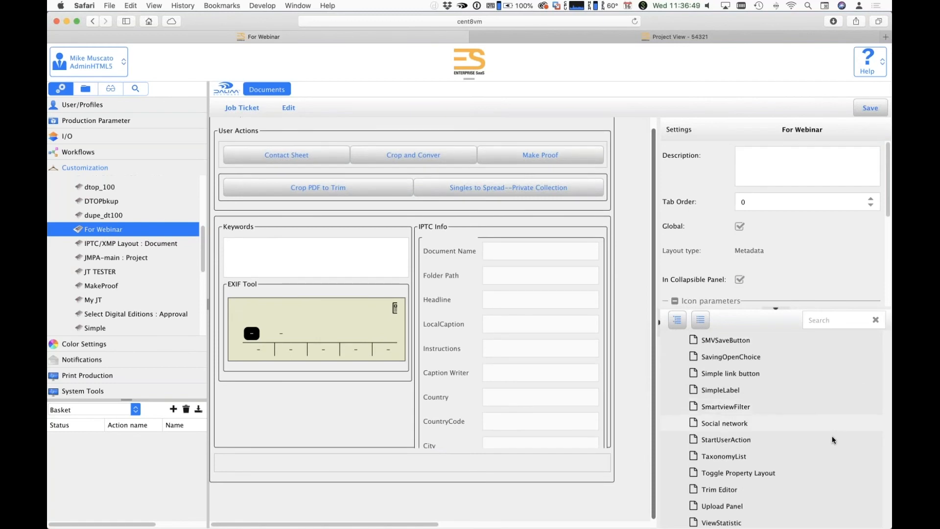
{"action": "scroll", "coordinate": [834, 439], "scroll_direction": "down", "scroll_amount": 1}
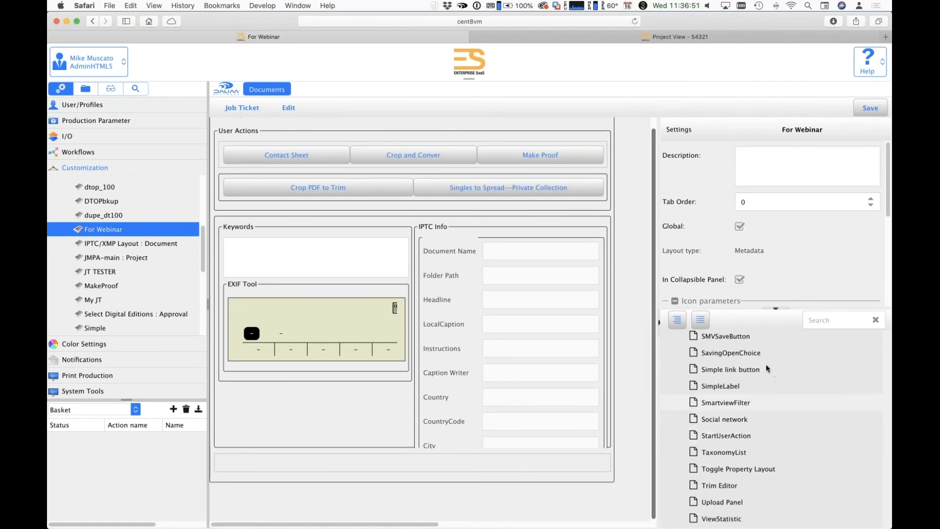
{"action": "scroll", "coordinate": [765, 369], "scroll_direction": "up", "scroll_amount": 1}
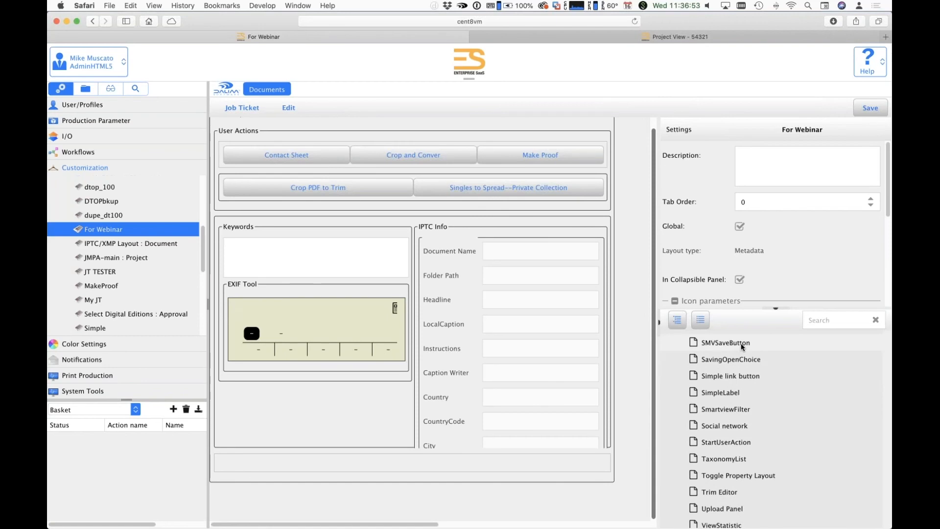
{"action": "left_click_drag", "start_coordinate": [742, 345], "coordinate": [473, 489]}
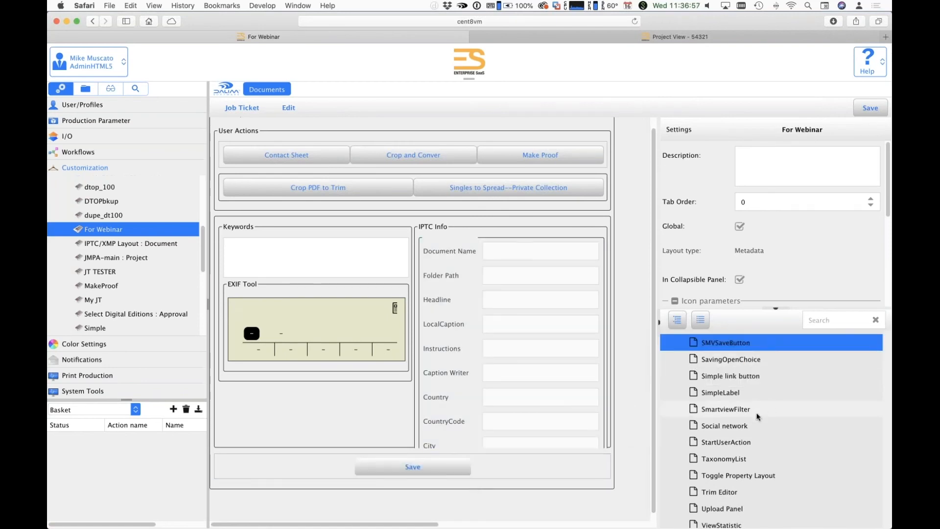
{"action": "scroll", "coordinate": [759, 414], "scroll_direction": "up", "scroll_amount": 1}
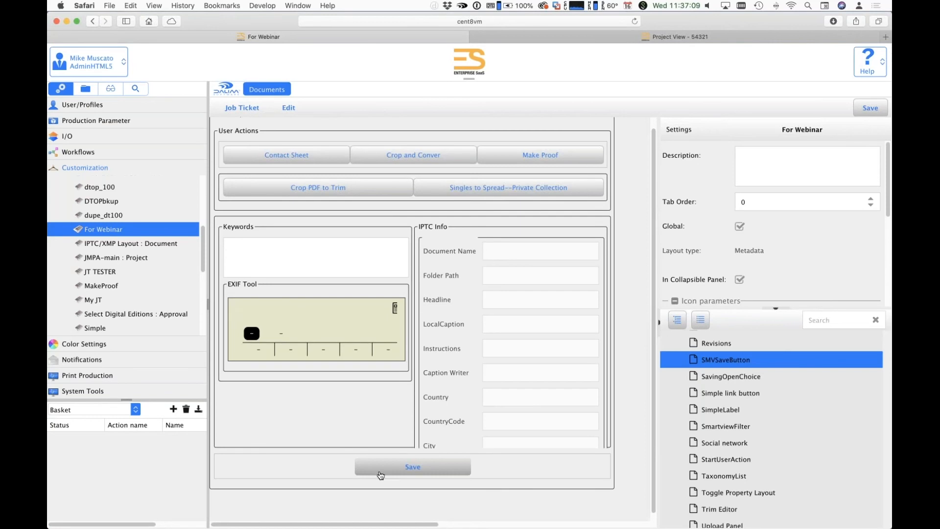
{"action": "left_click", "coordinate": [870, 108]}
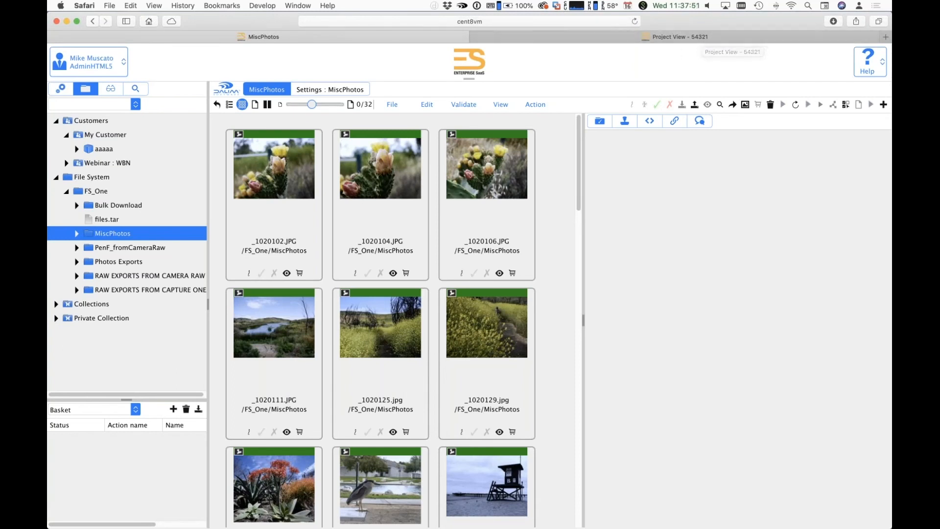
Step: In the Project View - 54321 browser window, widen the document info area and open the Comps job ticket layout for customization
{"action": "left_click", "coordinate": [675, 42]}
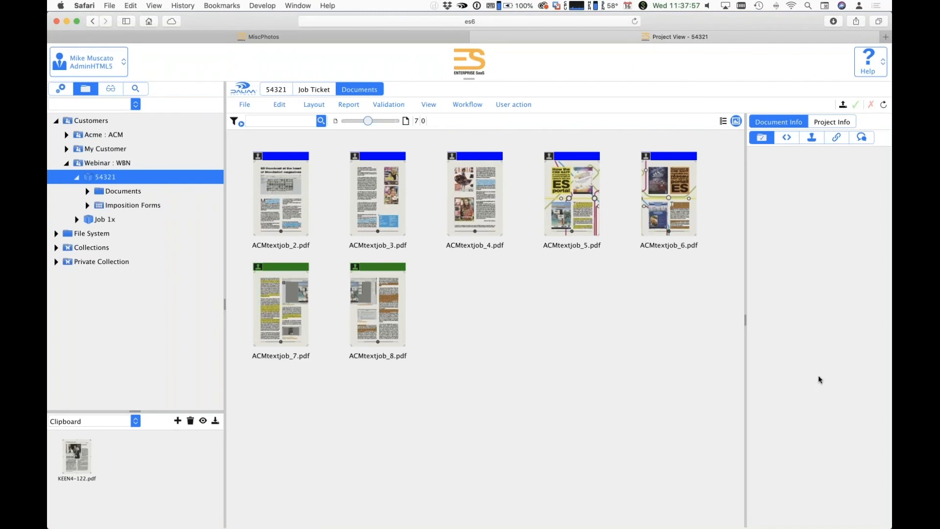
{"action": "left_click_drag", "start_coordinate": [745, 189], "coordinate": [719, 195]}
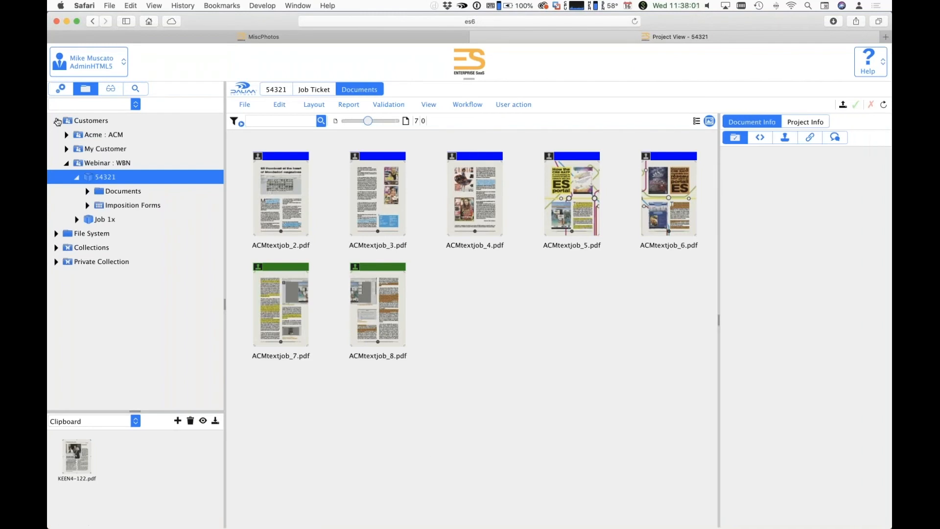
{"action": "left_click", "coordinate": [61, 89]}
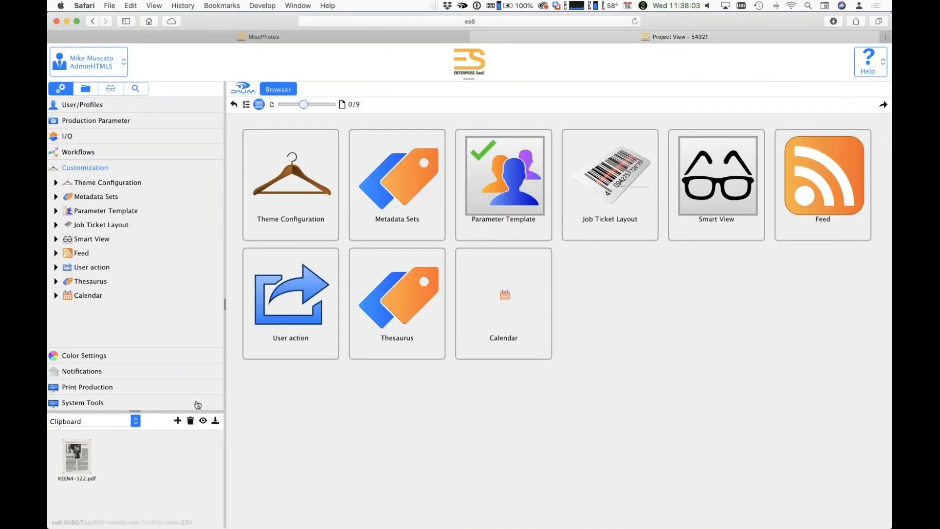
{"action": "left_click", "coordinate": [56, 225]}
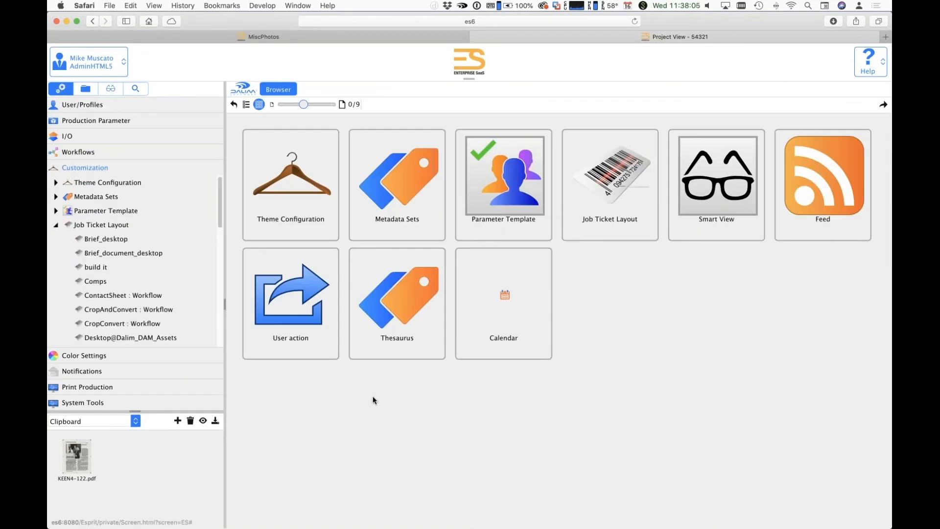
{"action": "scroll", "coordinate": [146, 313], "scroll_direction": "down", "scroll_amount": 3}
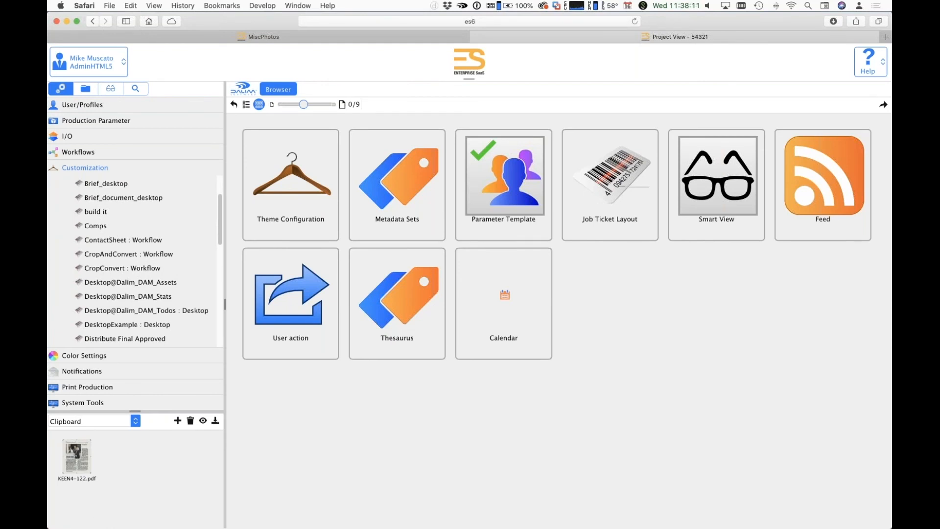
{"action": "left_click", "coordinate": [90, 227]}
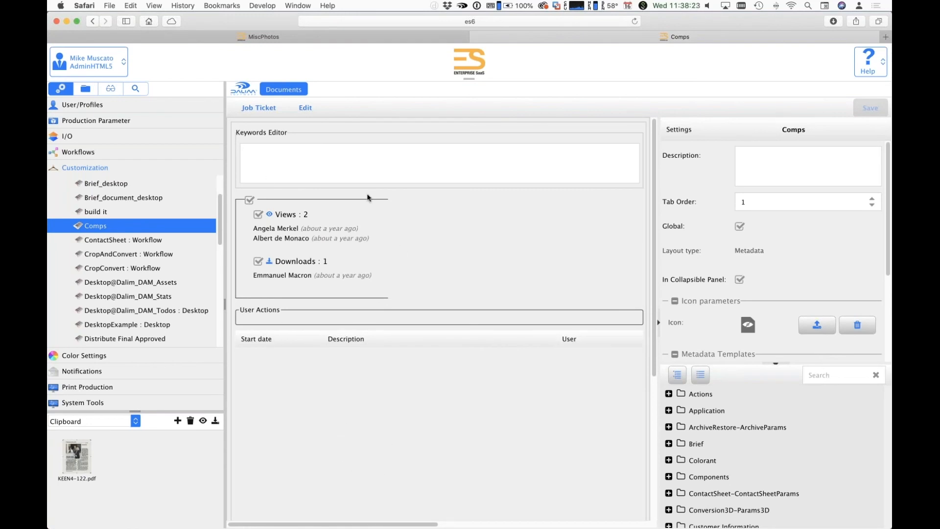
Step: Examine the settings of the Keywords Editor container and the ViewStatistic component, and look through the available Components in the Comps layout
{"action": "left_click", "coordinate": [292, 130]}
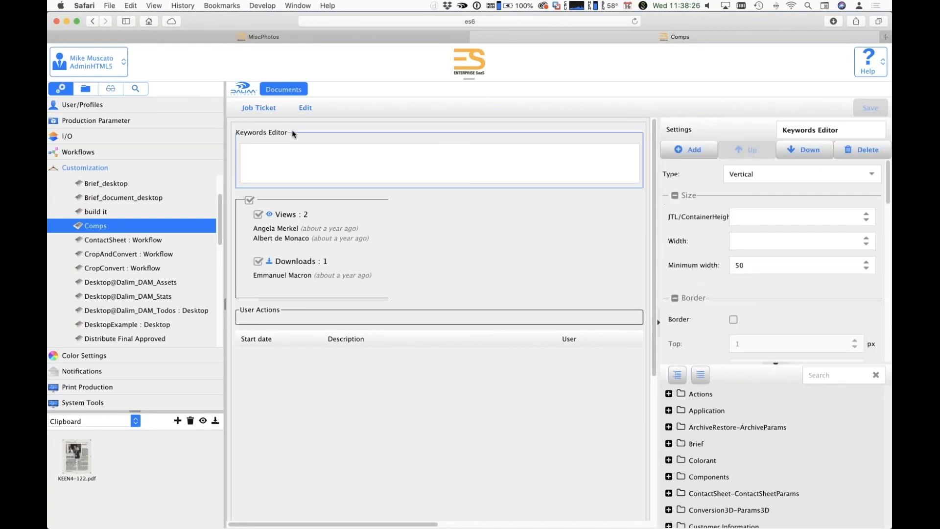
{"action": "left_click", "coordinate": [307, 221]}
{"action": "scroll", "coordinate": [765, 453], "scroll_direction": "down", "scroll_amount": 5}
{"action": "scroll", "coordinate": [765, 453], "scroll_direction": "up", "scroll_amount": 4}
{"action": "scroll", "coordinate": [767, 457], "scroll_direction": "down", "scroll_amount": 1}
{"action": "left_click", "coordinate": [798, 454]}
{"action": "scroll", "coordinate": [797, 456], "scroll_direction": "down", "scroll_amount": 10}
{"action": "scroll", "coordinate": [797, 457], "scroll_direction": "down", "scroll_amount": 5}
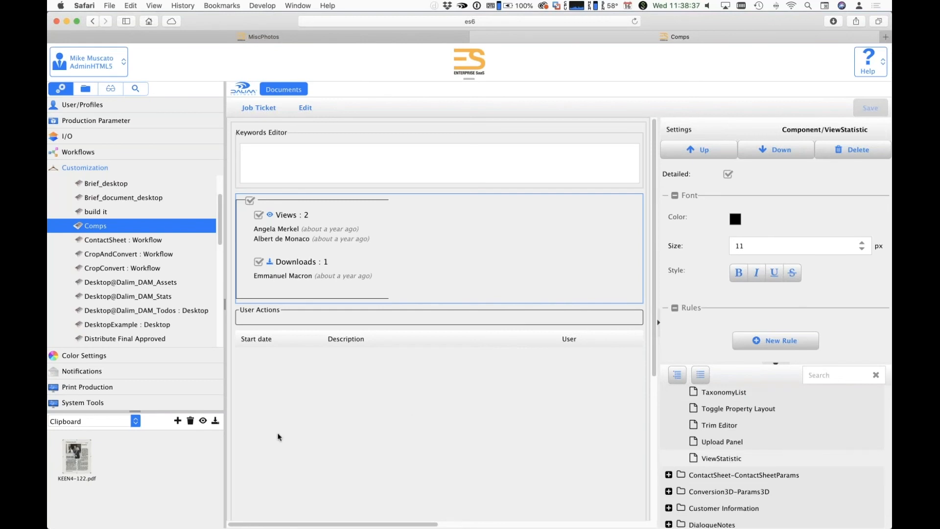
Step: Add a StartUserAction component to the User Actions container of the Comps layout
{"action": "left_click", "coordinate": [307, 310]}
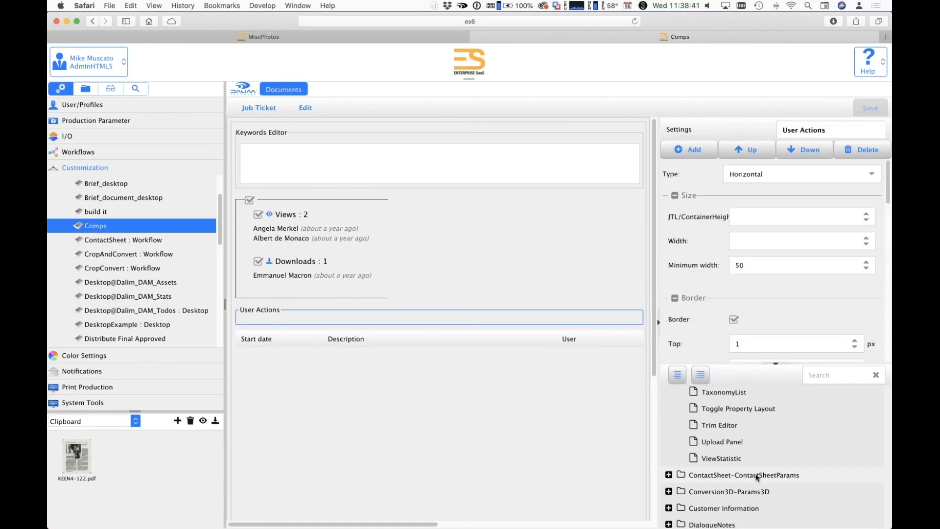
{"action": "scroll", "coordinate": [757, 477], "scroll_direction": "up", "scroll_amount": 2}
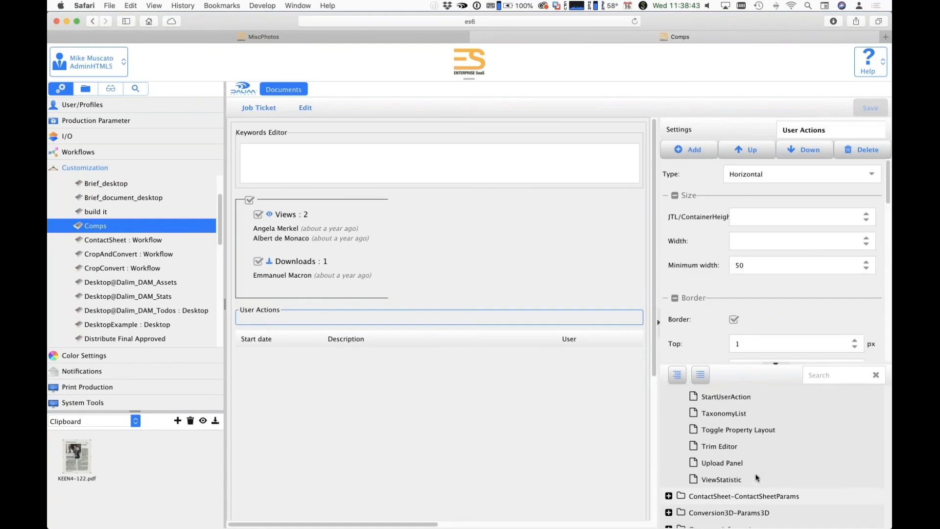
{"action": "scroll", "coordinate": [756, 474], "scroll_direction": "up", "scroll_amount": 1}
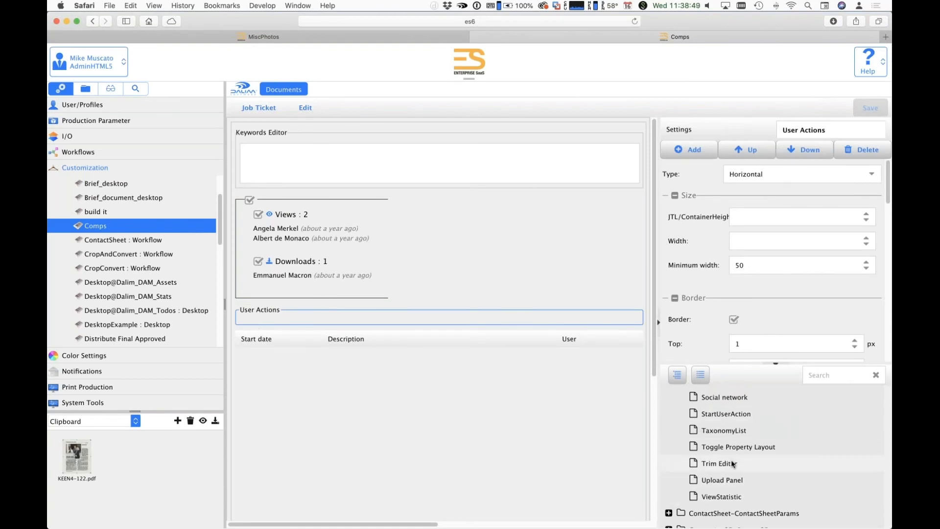
{"action": "left_click_drag", "start_coordinate": [729, 414], "coordinate": [298, 326]}
{"action": "left_click", "coordinate": [288, 337]}
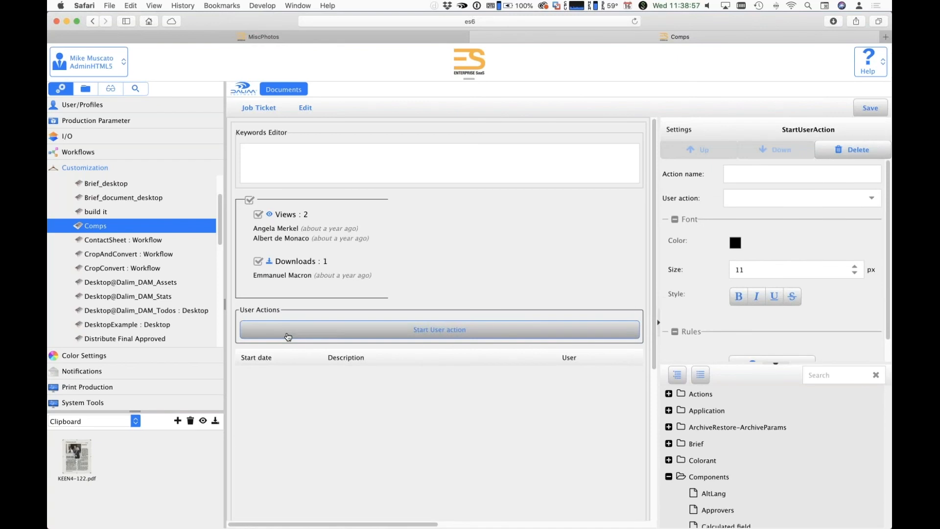
{"action": "key", "text": "super+c"}
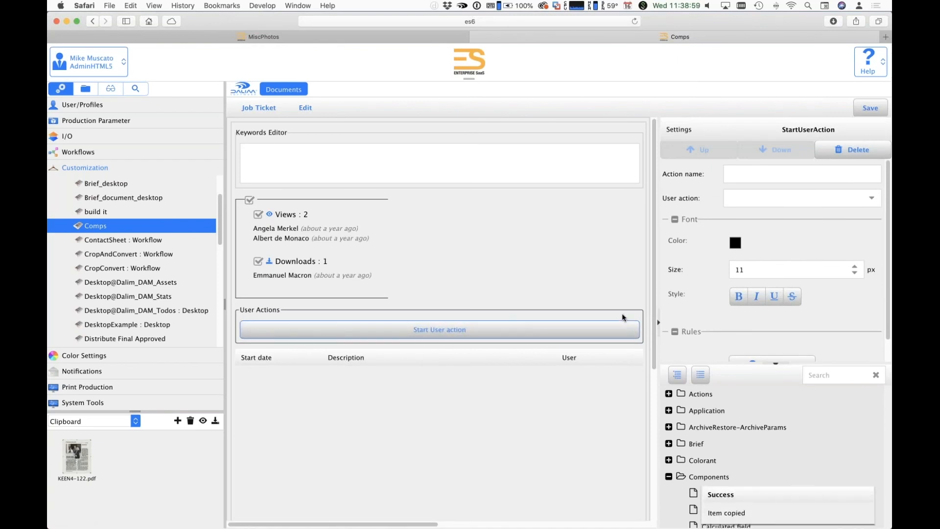
{"action": "left_click", "coordinate": [622, 315]}
{"action": "key", "text": "super+c"}
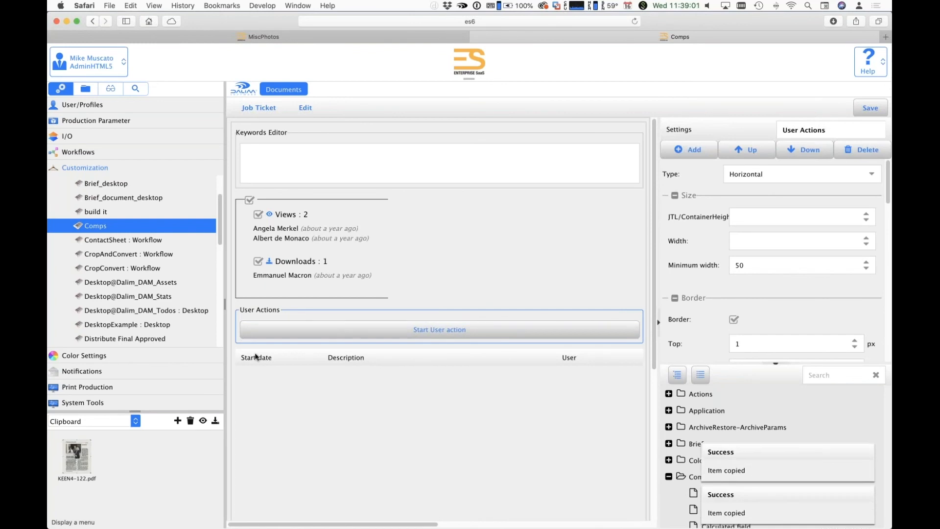
Step: Copy the Start User action component and paste four more copies into the User Actions container
{"action": "left_click", "coordinate": [244, 338]}
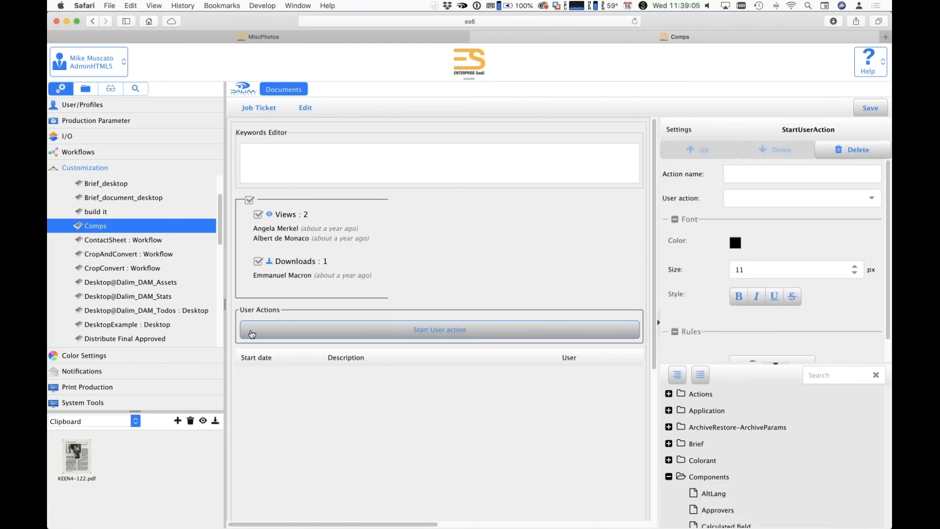
{"action": "left_click", "coordinate": [305, 108]}
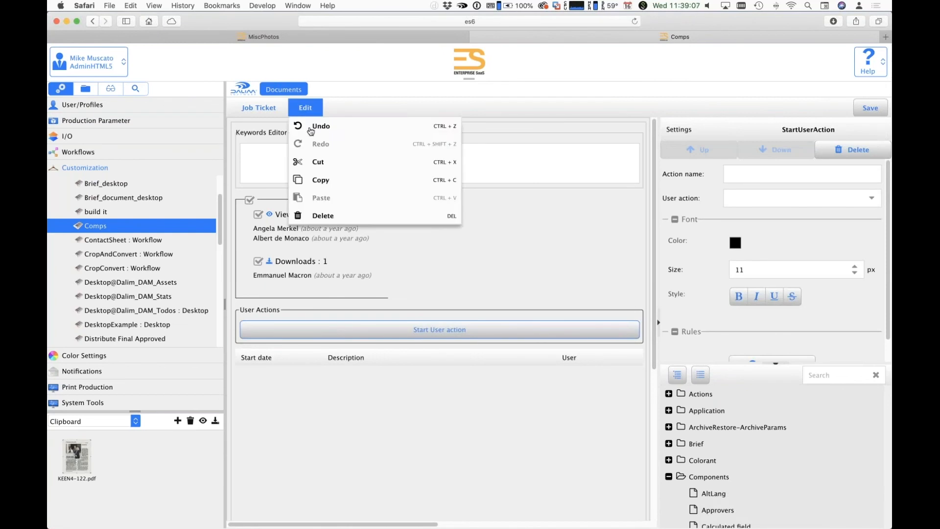
{"action": "left_click", "coordinate": [321, 180]}
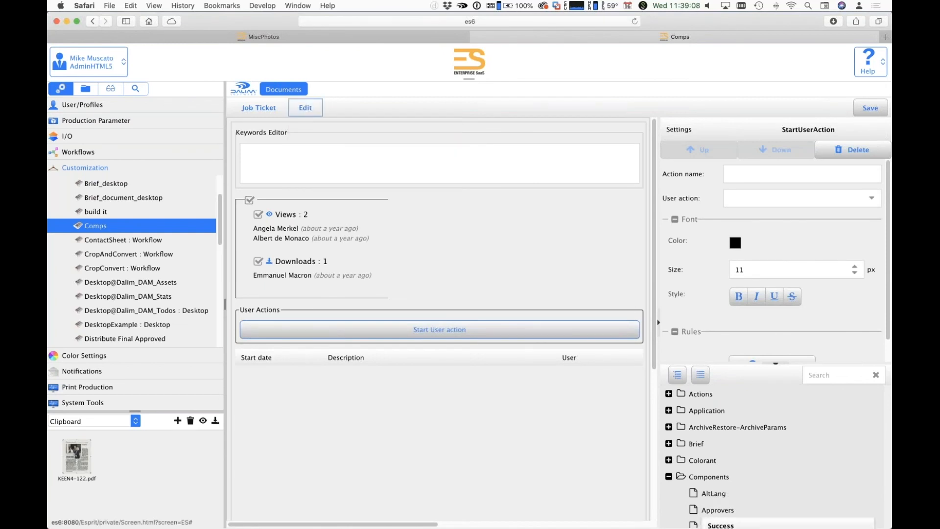
{"action": "left_click", "coordinate": [237, 342]}
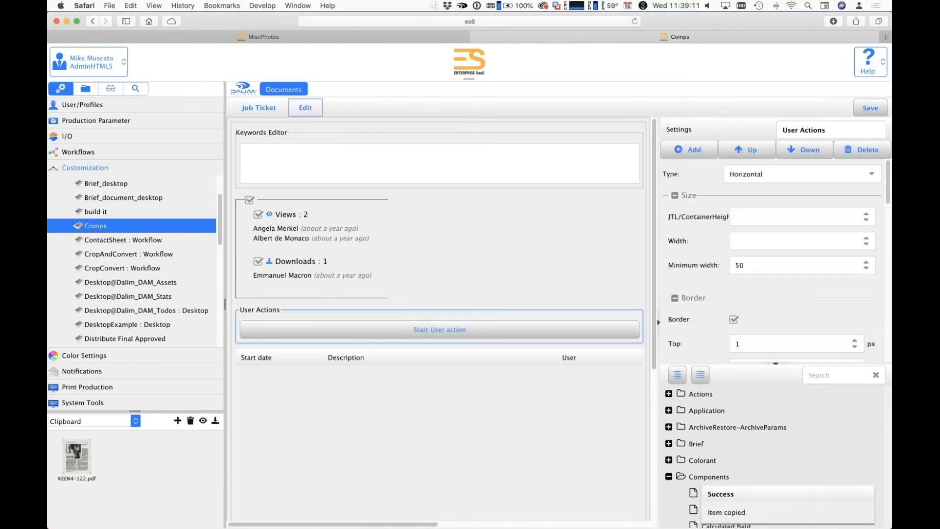
{"action": "left_click", "coordinate": [309, 108]}
{"action": "left_click", "coordinate": [310, 110]}
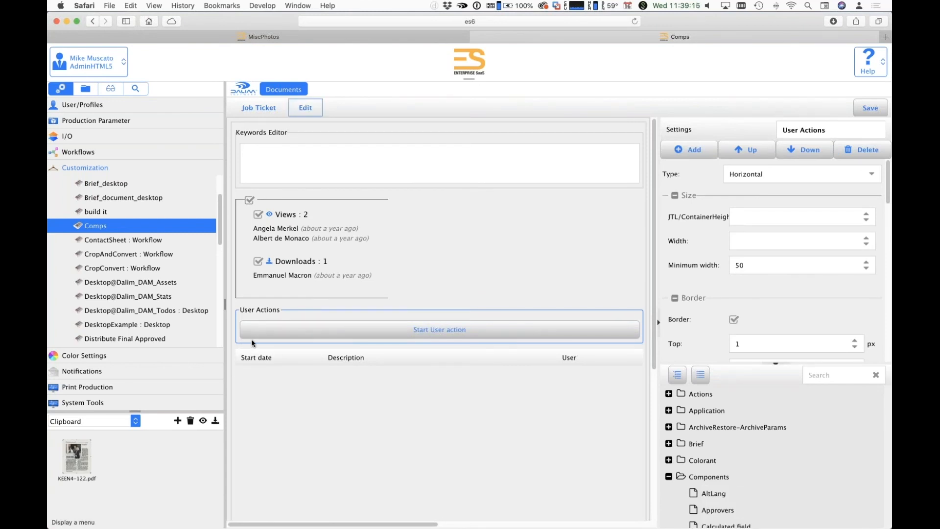
{"action": "key", "text": "ctrl+v"}
{"action": "key", "text": "ctrl+v"}
{"action": "key", "text": "ctrl+v"}
{"action": "key", "text": "ctrl+v"}
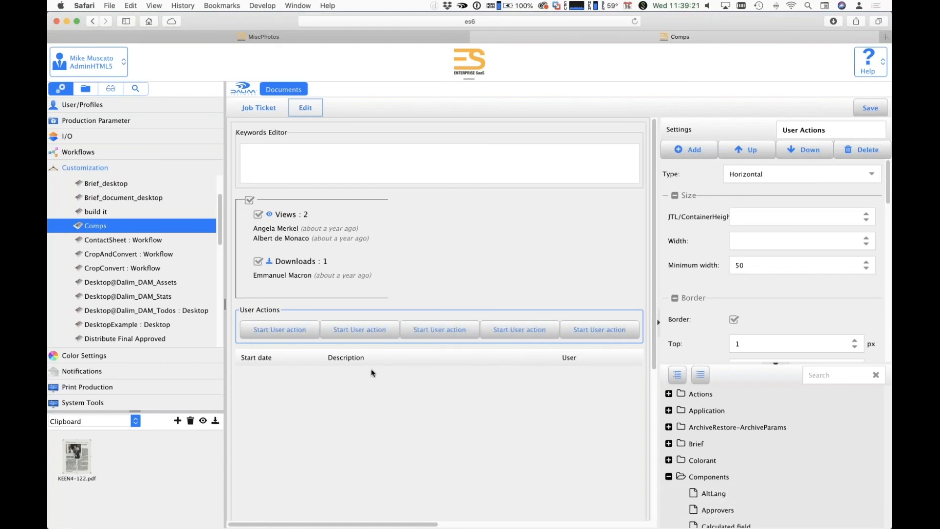
Step: Assign the user action "Action Crop to Trim" to the first Start User action component and name it "Crop to Trim"
{"action": "left_click", "coordinate": [283, 332]}
{"action": "left_click", "coordinate": [271, 335]}
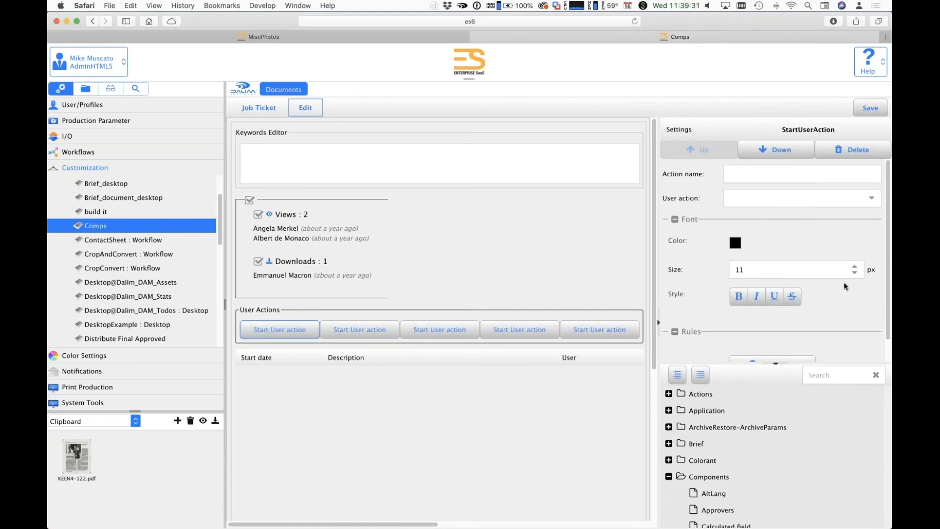
{"action": "left_click", "coordinate": [872, 198]}
{"action": "key", "text": "Down"}
{"action": "key", "text": "Return"}
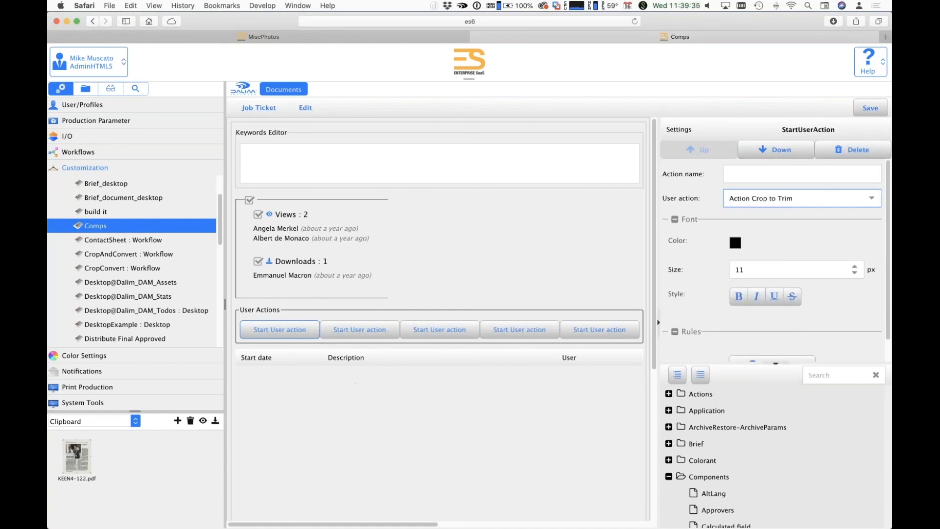
{"action": "left_click", "coordinate": [793, 174]}
{"action": "type", "text": "Cropt to"}
{"action": "key", "text": "BackSpace"}
{"action": "key", "text": "BackSpace"}
{"action": "key", "text": "BackSpace"}
{"action": "key", "text": "BackSpace"}
{"action": "type", "text": "to Trim"}
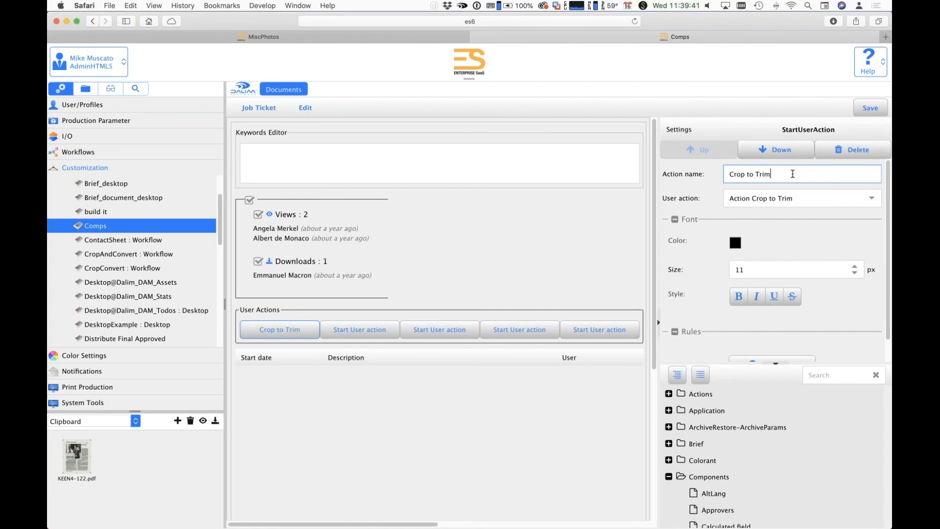
Step: Assign the user action "Action Gray" to the second Start User action component and name it "make gray"
{"action": "left_click", "coordinate": [371, 329]}
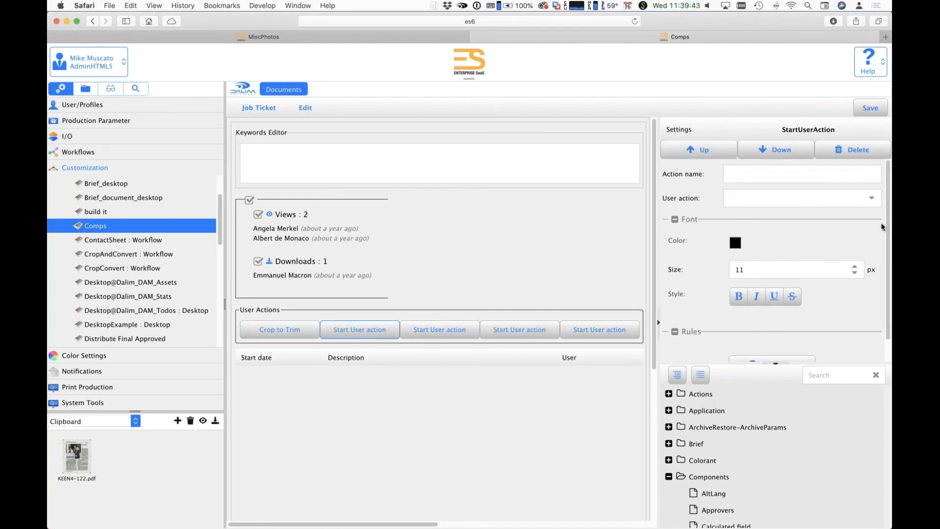
{"action": "left_click", "coordinate": [872, 197]}
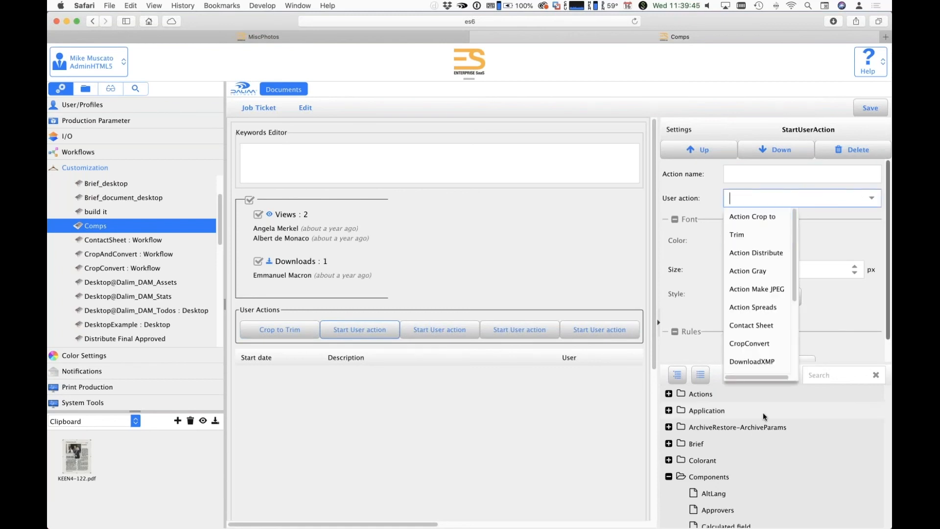
{"action": "left_click", "coordinate": [748, 270]}
{"action": "left_click", "coordinate": [764, 173]}
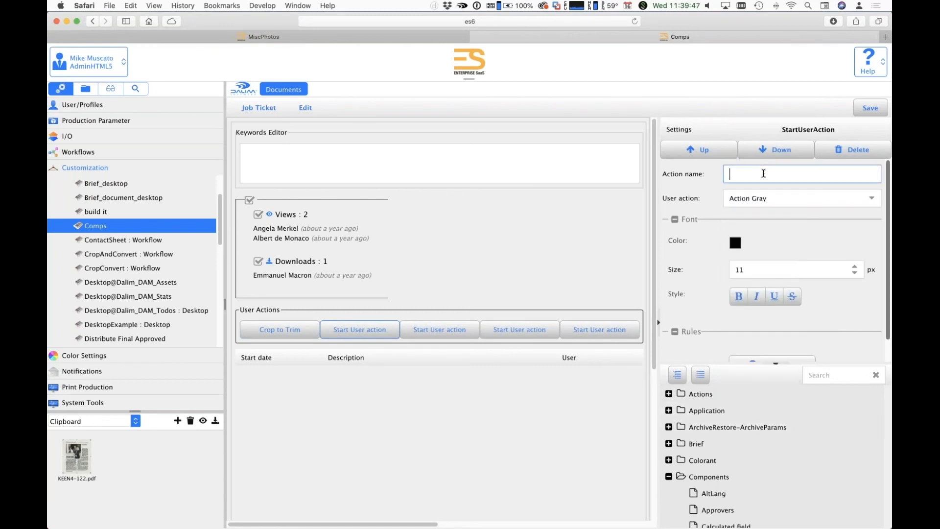
{"action": "type", "text": "make"}
{"action": "type", "text": "gray"}
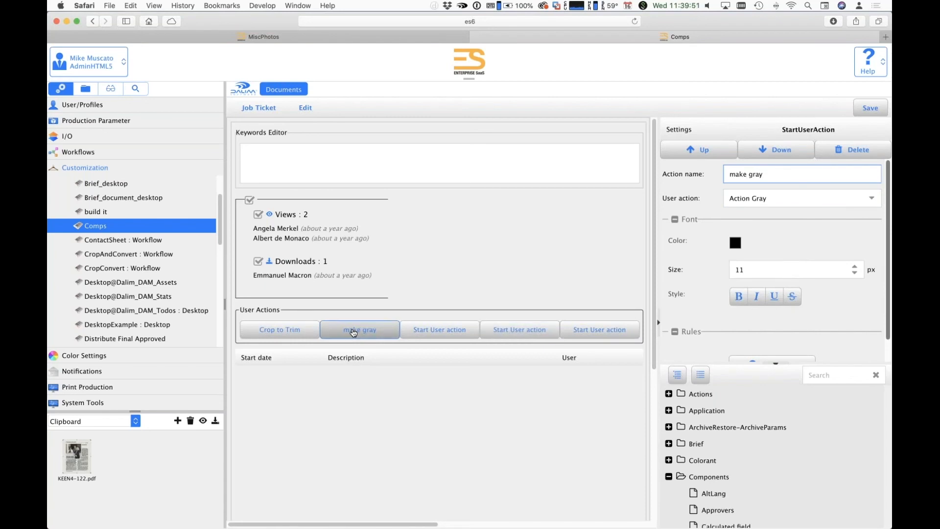
{"action": "left_click", "coordinate": [353, 333]}
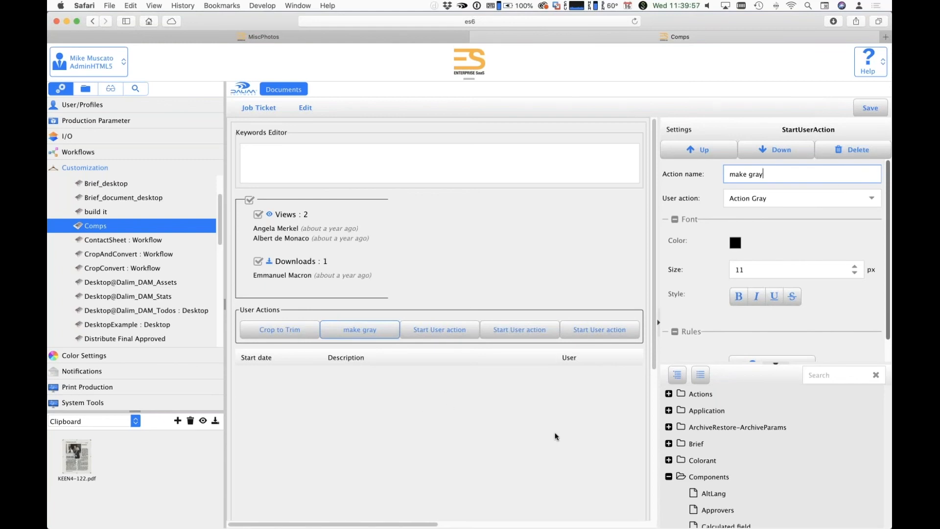
Step: Assign the user action "CropConvert" to the third Start User action component, name it "Cropper" and save the Comps layout
{"action": "left_click", "coordinate": [455, 335]}
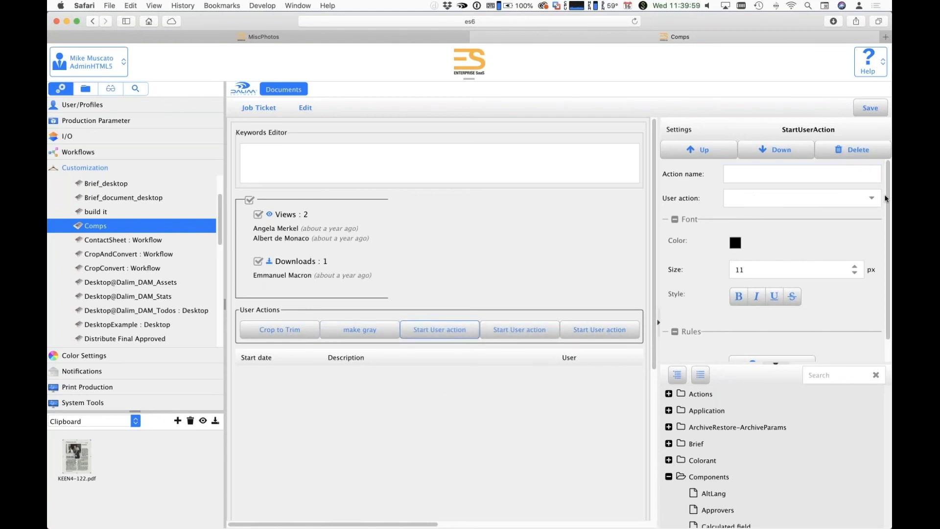
{"action": "left_click", "coordinate": [870, 200]}
{"action": "scroll", "coordinate": [752, 266], "scroll_direction": "down", "scroll_amount": 4}
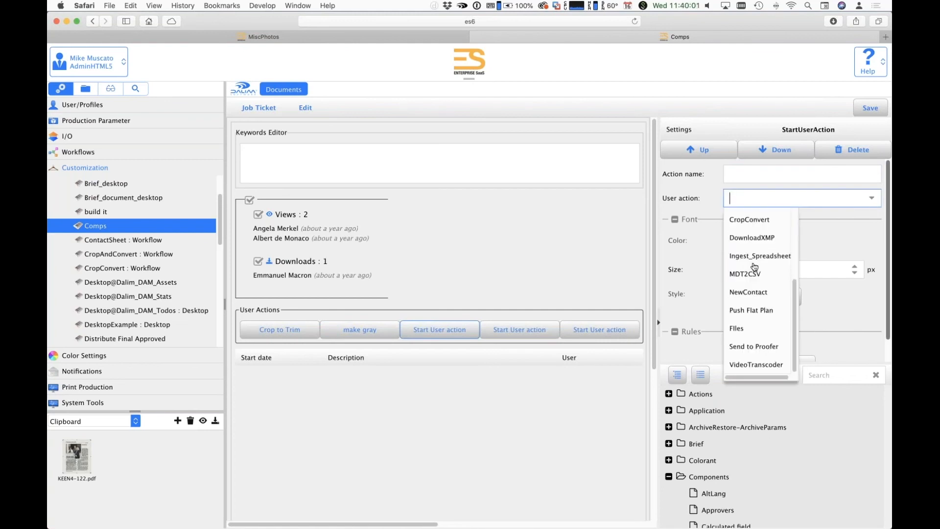
{"action": "scroll", "coordinate": [763, 241], "scroll_direction": "up", "scroll_amount": 2}
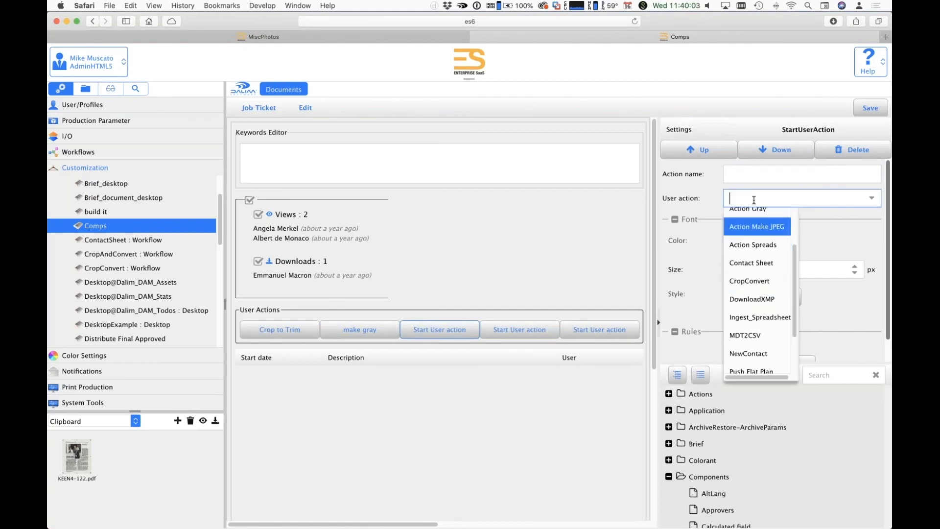
{"action": "left_click", "coordinate": [758, 283]}
{"action": "left_click", "coordinate": [741, 178]}
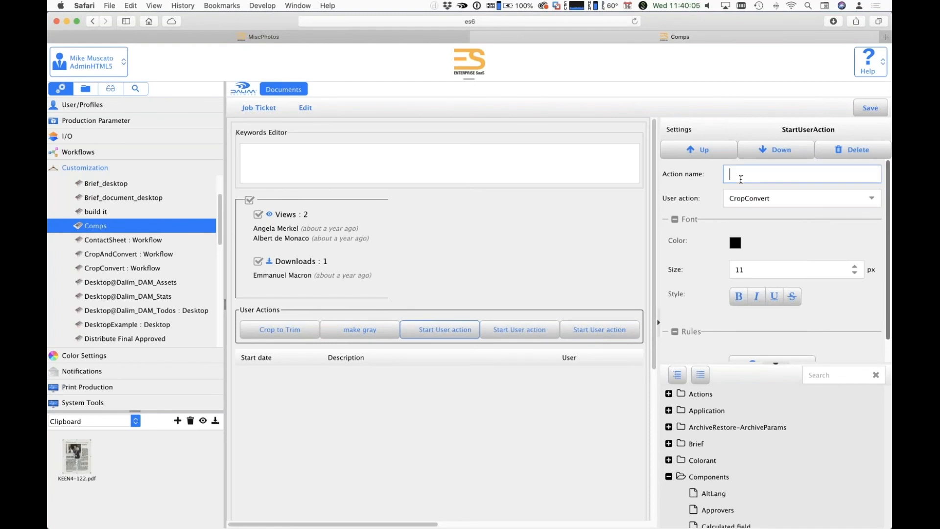
{"action": "type", "text": "Cropper"}
{"action": "left_click", "coordinate": [852, 111]}
{"action": "left_click", "coordinate": [871, 108]}
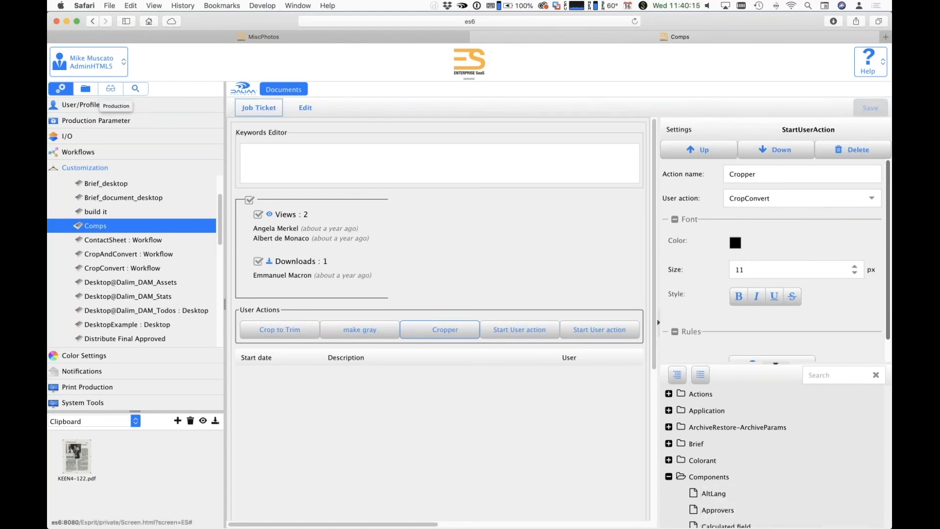
Step: Show the Comps job ticket for ACMtextjob_7.pdf in project 54321, widening the document info pane
{"action": "left_click", "coordinate": [86, 89]}
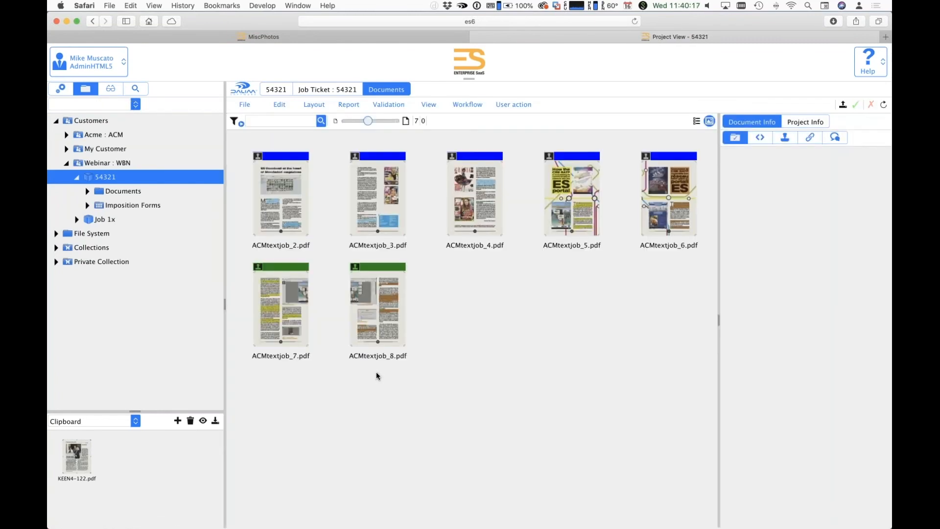
{"action": "left_click", "coordinate": [287, 301]}
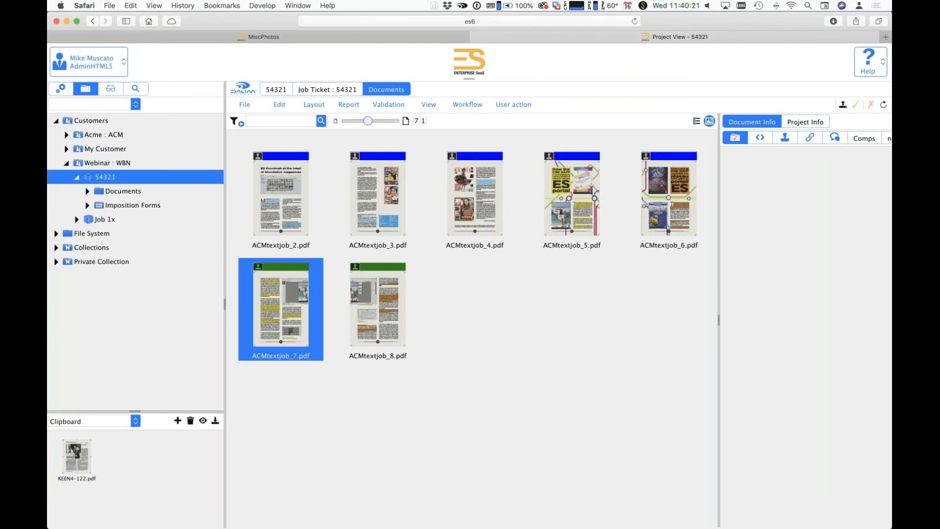
{"action": "left_click_drag", "start_coordinate": [718, 163], "coordinate": [651, 164]}
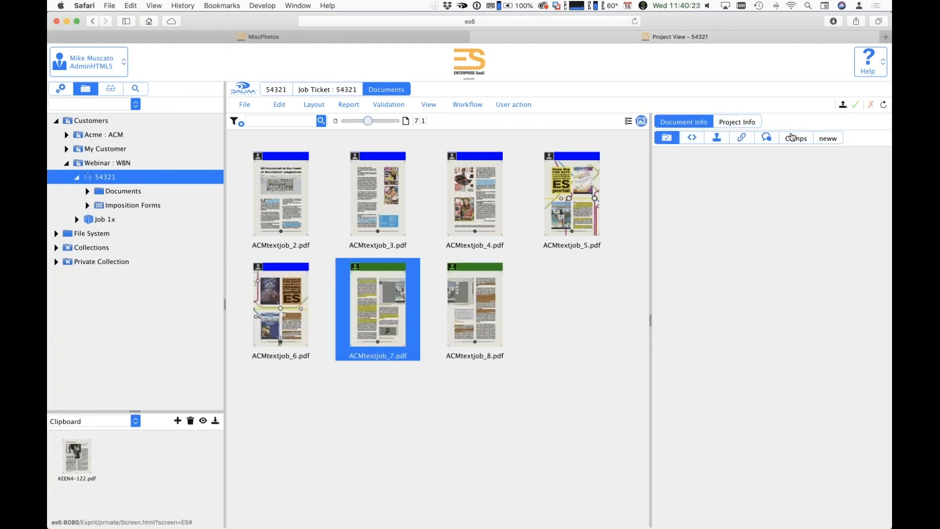
{"action": "left_click", "coordinate": [792, 138]}
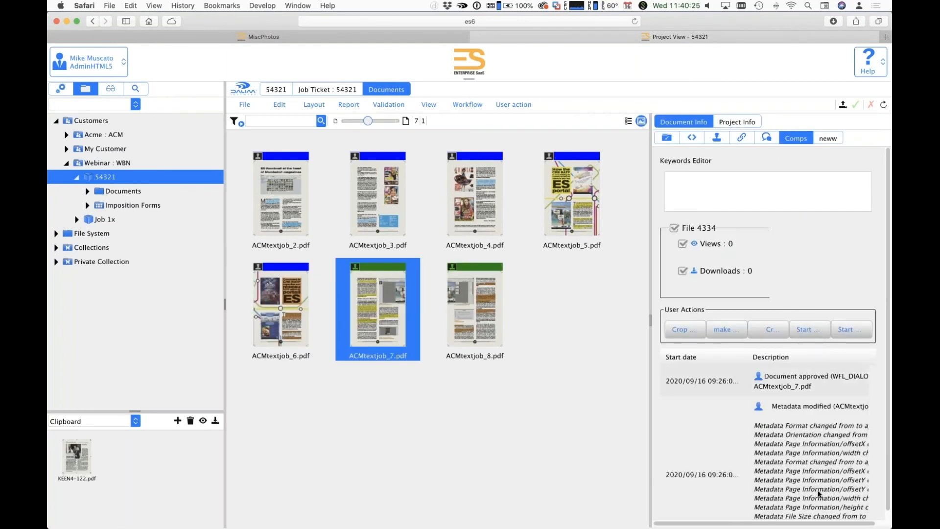
Step: Examine the history log of ACMtextjob_7.pdf in the Comps ticket, adjusting the info pane's width to read the columns
{"action": "scroll", "coordinate": [807, 491], "scroll_direction": "down", "scroll_amount": 10}
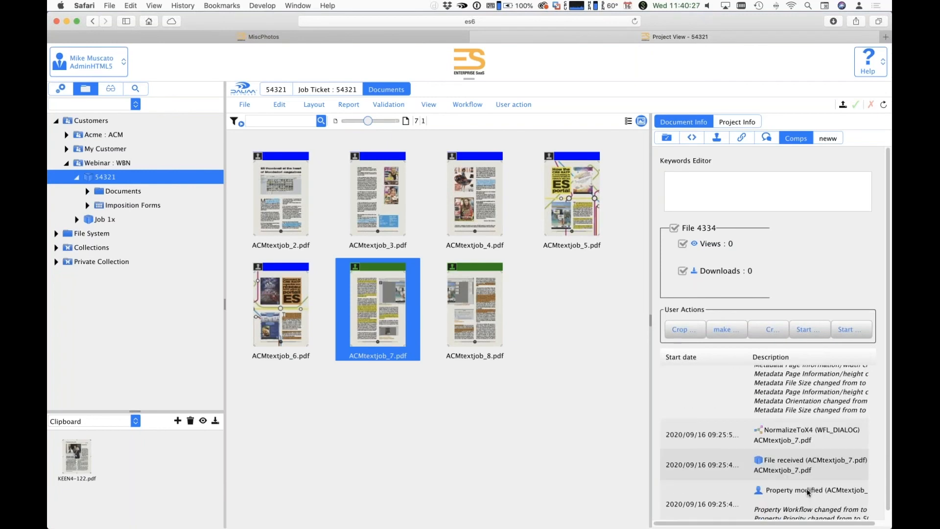
{"action": "scroll", "coordinate": [806, 491], "scroll_direction": "up", "scroll_amount": 15}
{"action": "scroll", "coordinate": [804, 489], "scroll_direction": "down", "scroll_amount": 5}
{"action": "scroll", "coordinate": [803, 487], "scroll_direction": "up", "scroll_amount": 10}
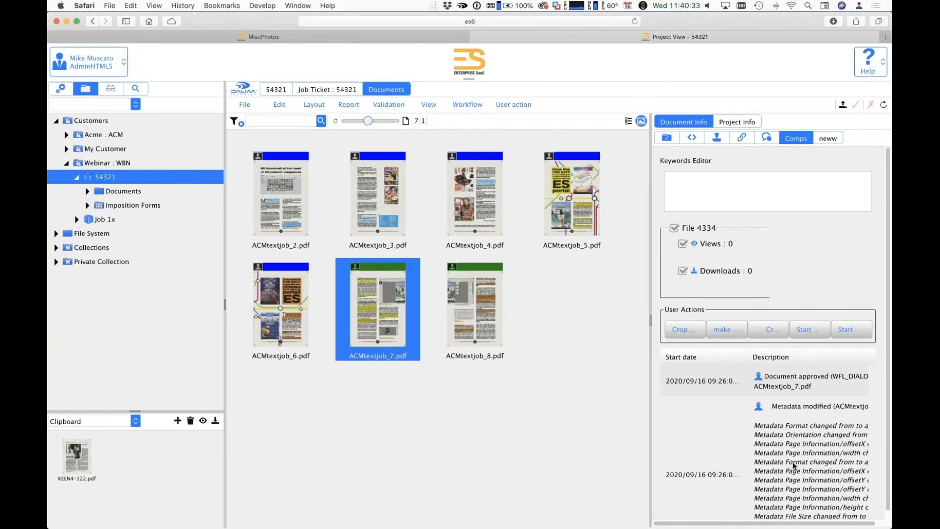
{"action": "scroll", "coordinate": [796, 468], "scroll_direction": "down", "scroll_amount": 3}
{"action": "left_click_drag", "start_coordinate": [650, 393], "coordinate": [453, 394]}
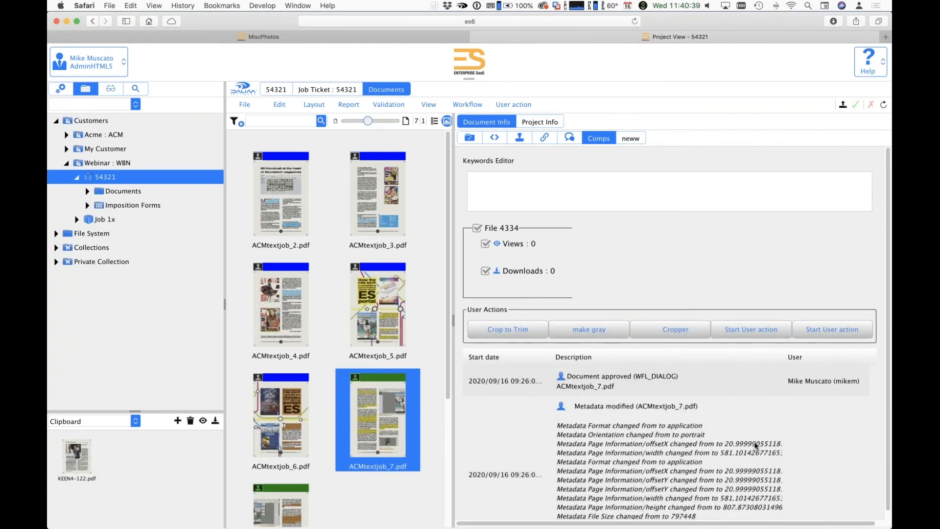
{"action": "scroll", "coordinate": [756, 445], "scroll_direction": "down", "scroll_amount": 10}
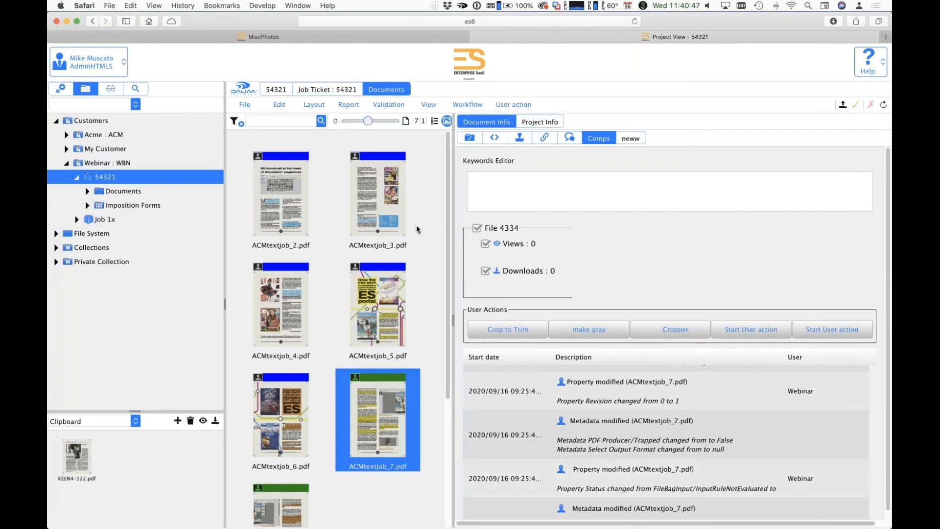
{"action": "left_click_drag", "start_coordinate": [454, 197], "coordinate": [517, 197]}
{"action": "scroll", "coordinate": [725, 479], "scroll_direction": "up", "scroll_amount": 10}
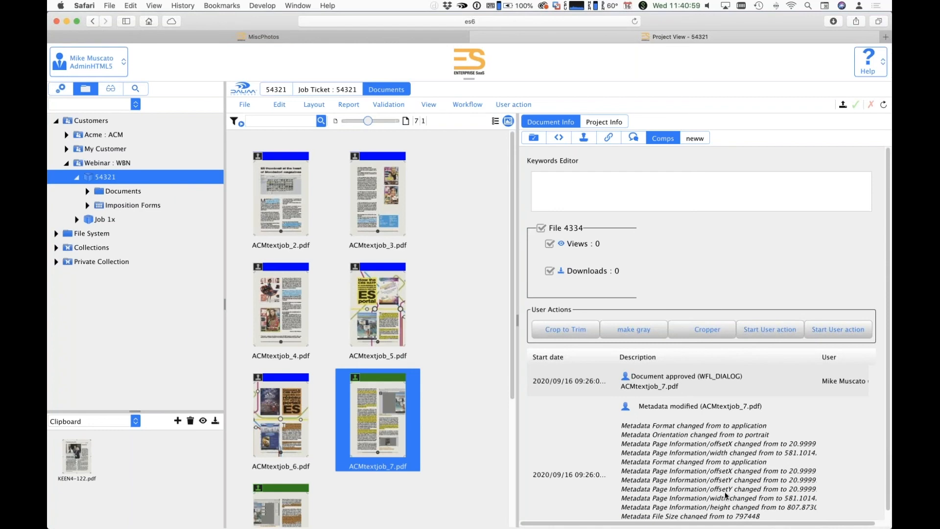
{"action": "left_click", "coordinate": [614, 477]}
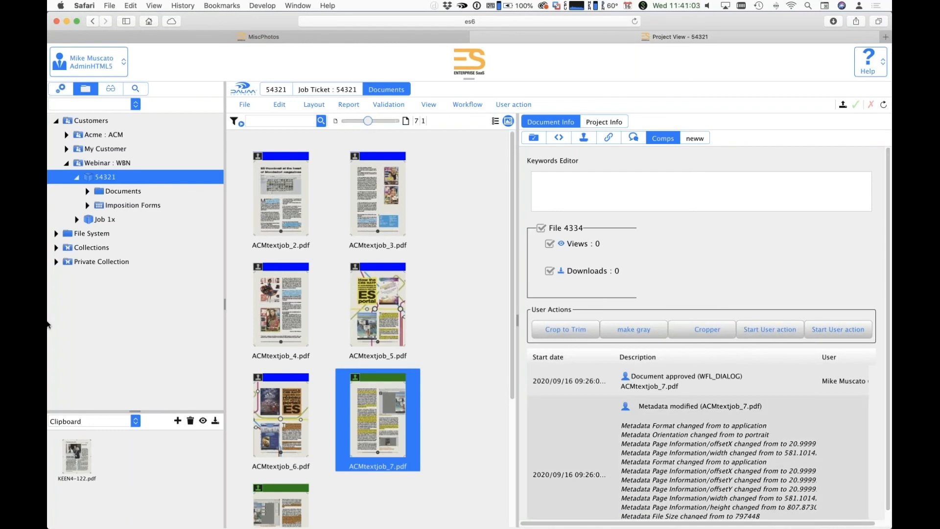
Step: Open the RAW EXPORTS FROM CAMERA RAW folder in FS_ONE and select the photo Ranch Fire from Alta Laguna2.jpg
{"action": "left_click", "coordinate": [56, 233]}
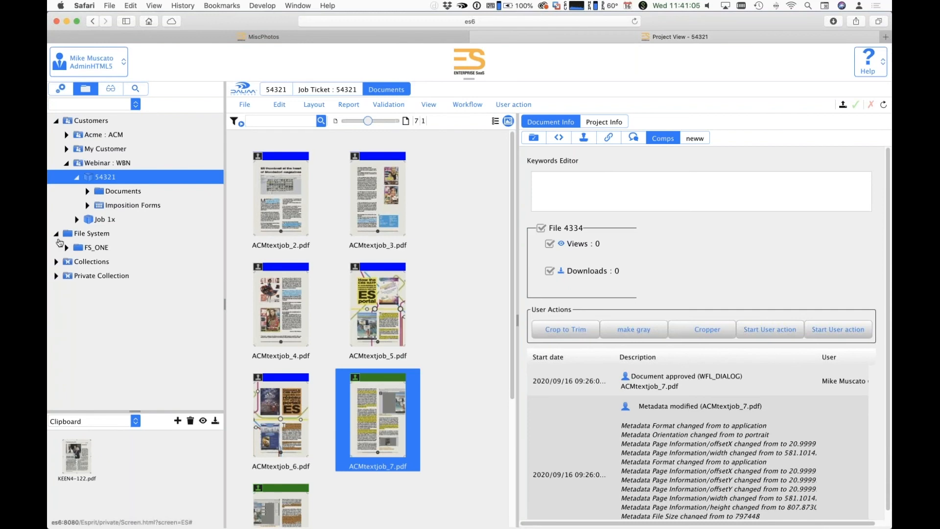
{"action": "left_click", "coordinate": [66, 248]}
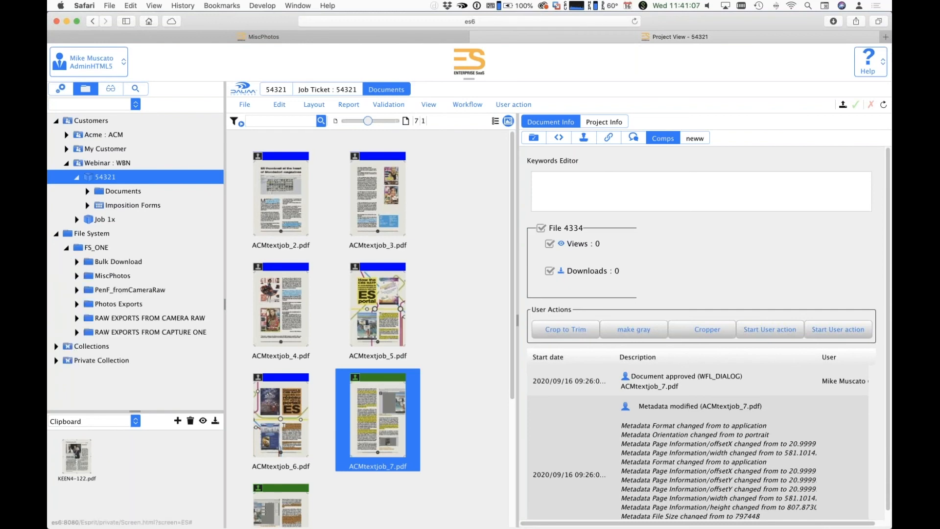
{"action": "left_click", "coordinate": [136, 319]}
{"action": "left_click", "coordinate": [326, 225]}
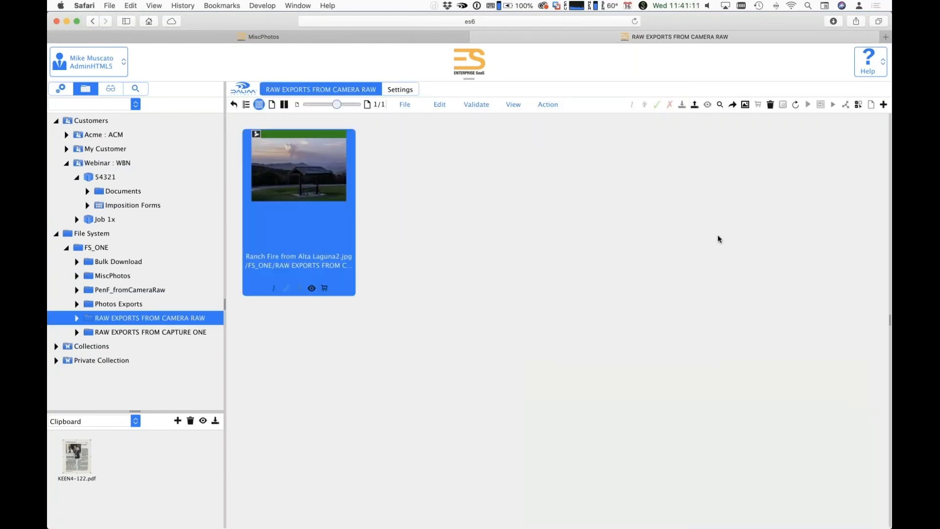
Step: Show the Comps ticket for the selected photo, and collapse and re-expand its Views list
{"action": "left_click", "coordinate": [776, 122]}
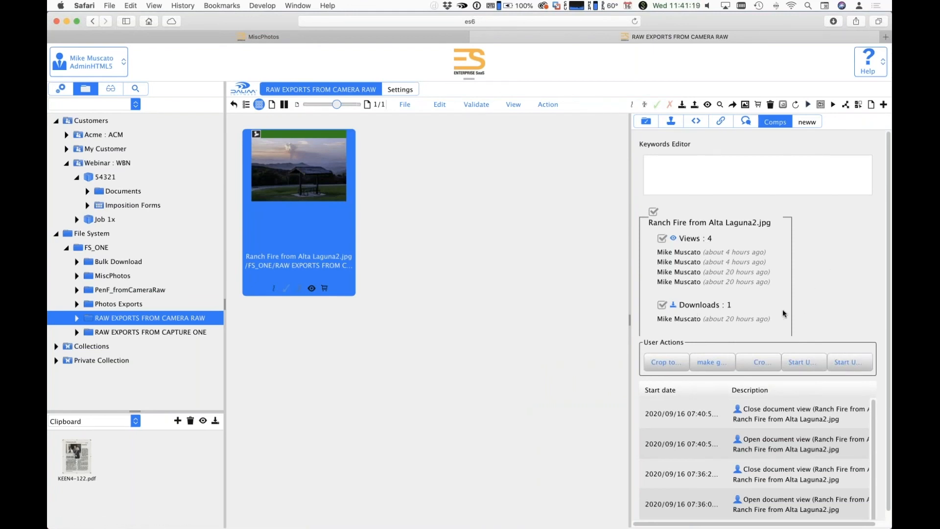
{"action": "left_click", "coordinate": [662, 239]}
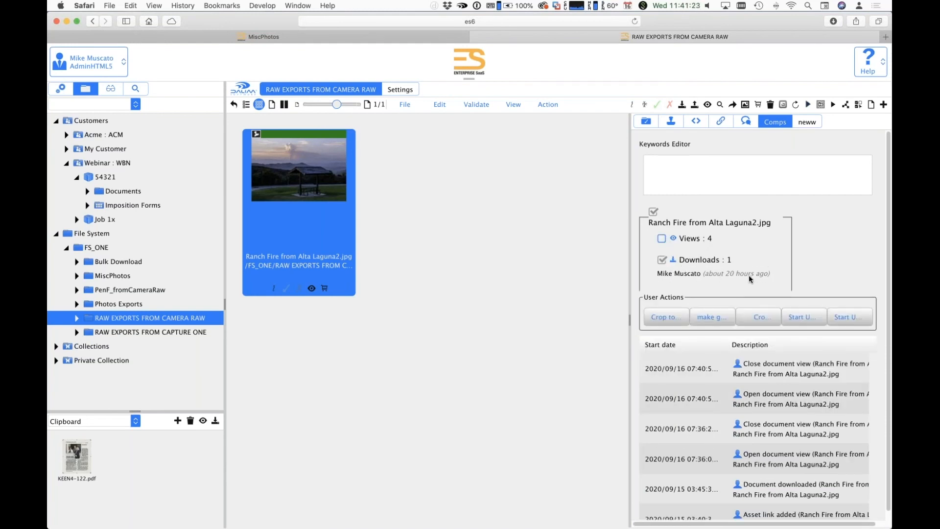
{"action": "left_click", "coordinate": [661, 238]}
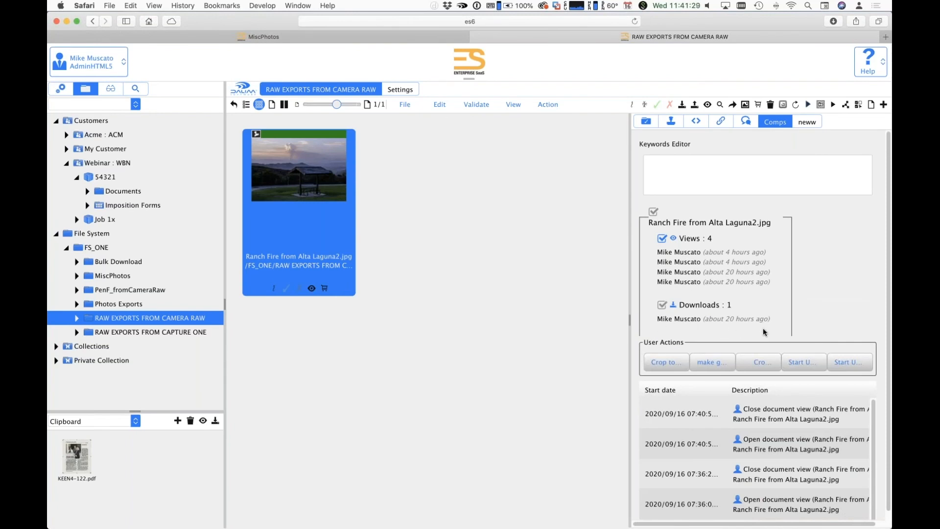
Step: Review the Comps ticket for _1020125.jpg, _1020104.JPG and _1020106.JPG in the MiscPhotos folder
{"action": "left_click", "coordinate": [110, 279]}
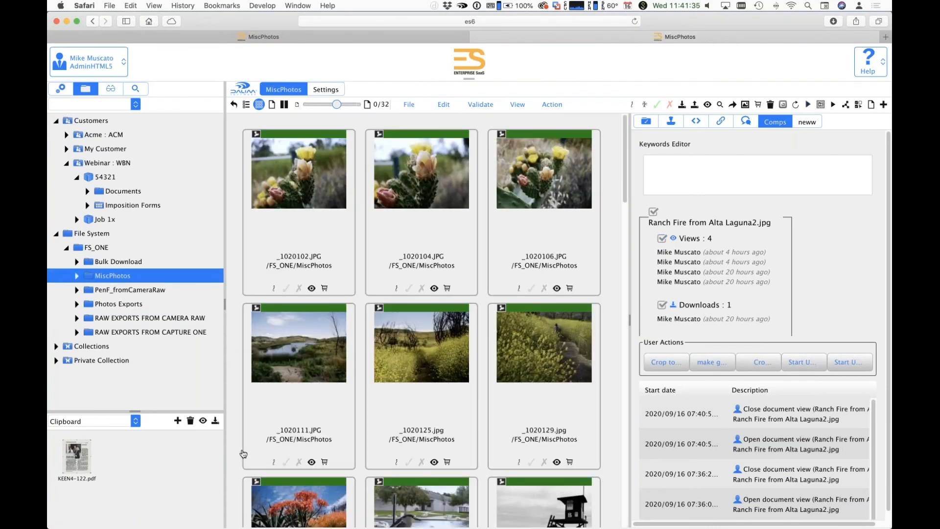
{"action": "left_click", "coordinate": [427, 429]}
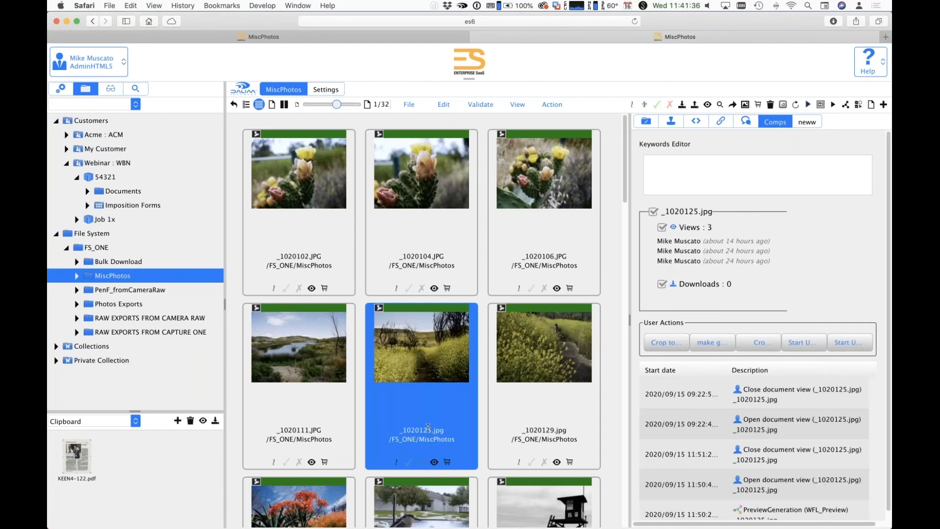
{"action": "left_click", "coordinate": [405, 200]}
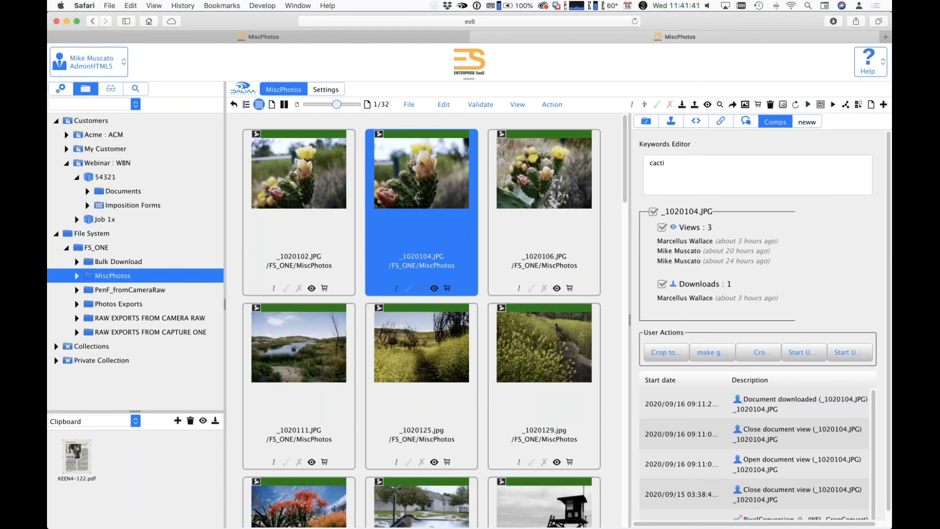
{"action": "left_click", "coordinate": [539, 214]}
{"action": "scroll", "coordinate": [734, 460], "scroll_direction": "down", "scroll_amount": 10}
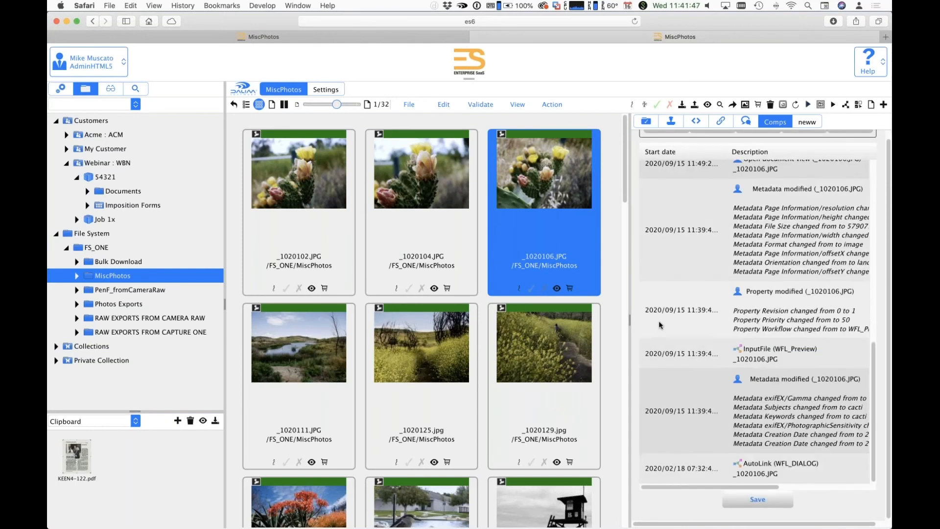
Step: Turn off In Collapsible Panel for the Comps layout and save it
{"action": "left_click", "coordinate": [58, 90]}
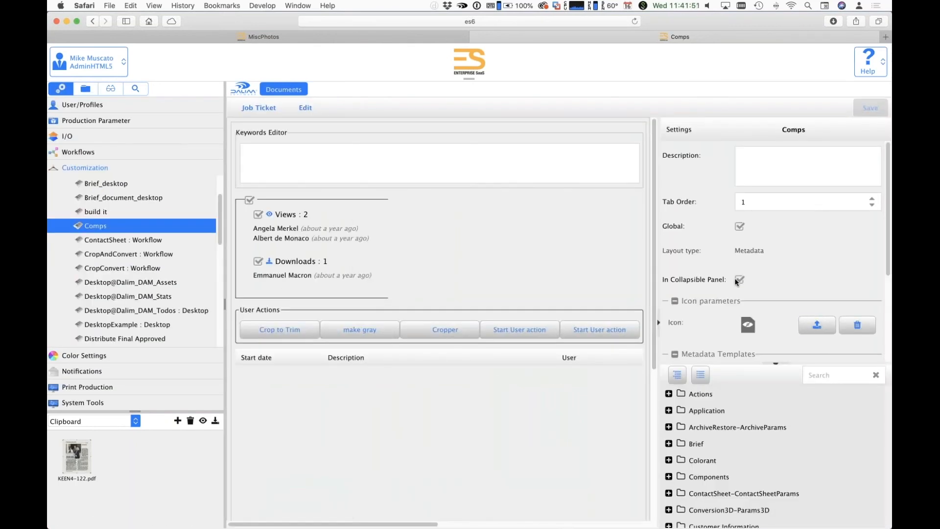
{"action": "left_click", "coordinate": [740, 280]}
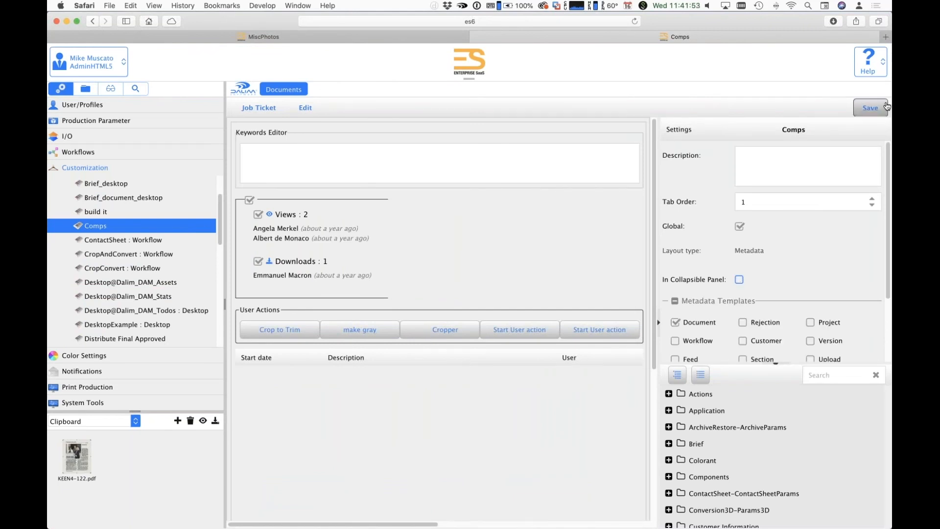
{"action": "left_click", "coordinate": [870, 108]}
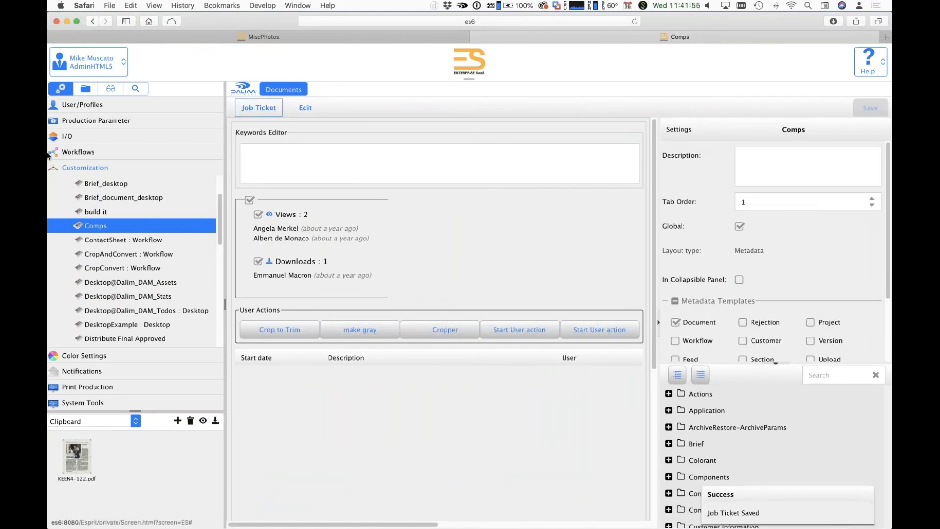
Step: Open the document properties of _1020104.JPG in MiscPhotos and show its Comps job ticket
{"action": "left_click", "coordinate": [85, 89]}
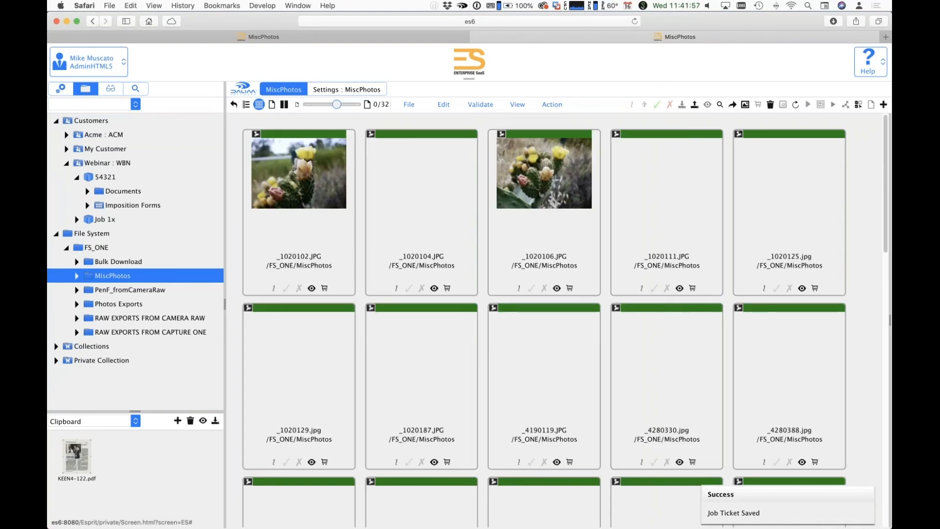
{"action": "left_click", "coordinate": [422, 196]}
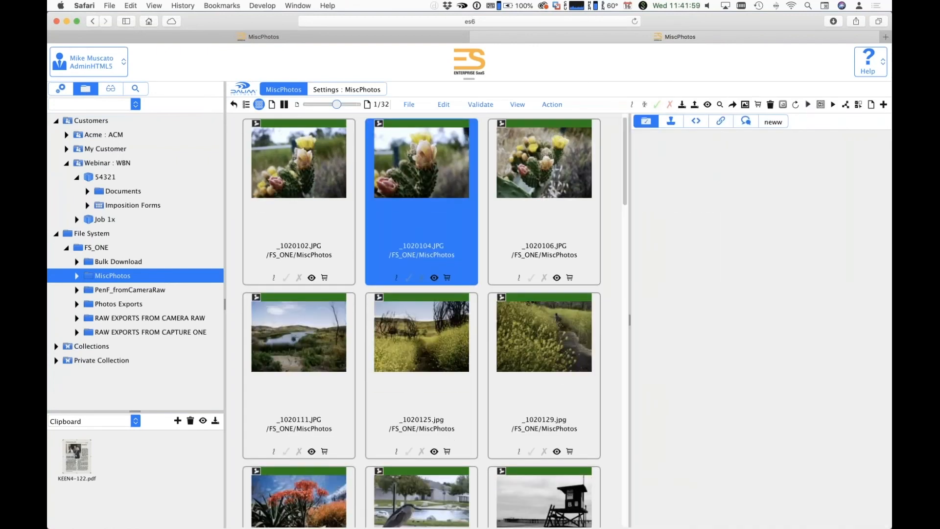
{"action": "key", "text": "super+i"}
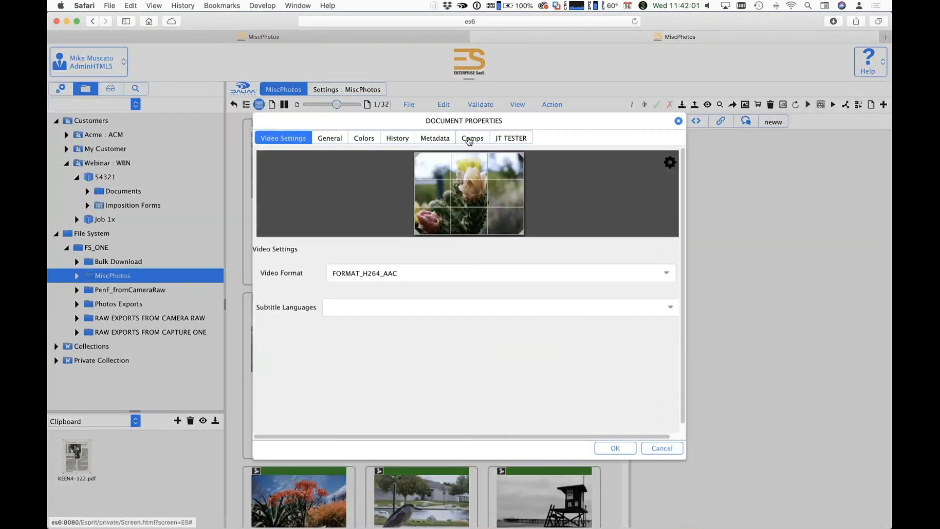
{"action": "left_click", "coordinate": [470, 140]}
Step: Enlarge the document properties dialog, review the Comps ticket's keywords, statistics, user actions and history, and close the dialog
{"action": "scroll", "coordinate": [508, 325], "scroll_direction": "down", "scroll_amount": 10}
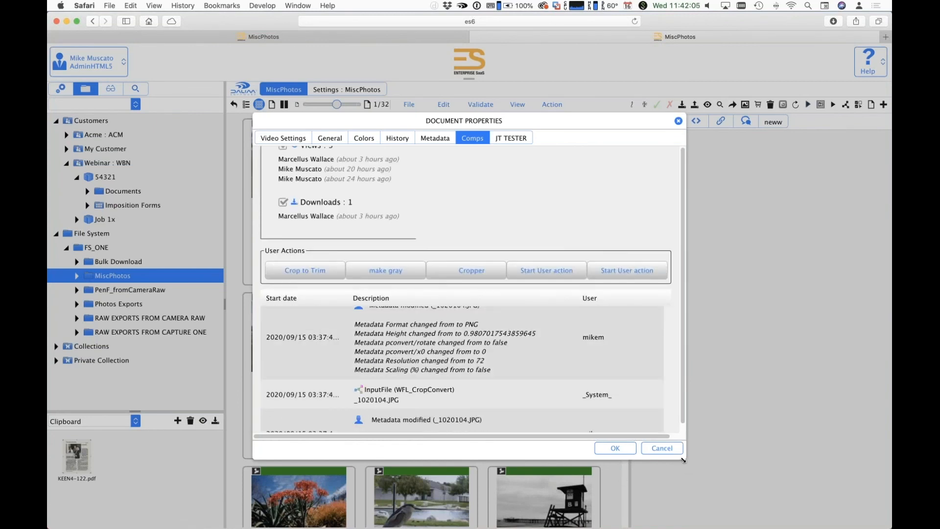
{"action": "left_click_drag", "start_coordinate": [684, 460], "coordinate": [770, 527]}
{"action": "scroll", "coordinate": [527, 350], "scroll_direction": "down", "scroll_amount": 5}
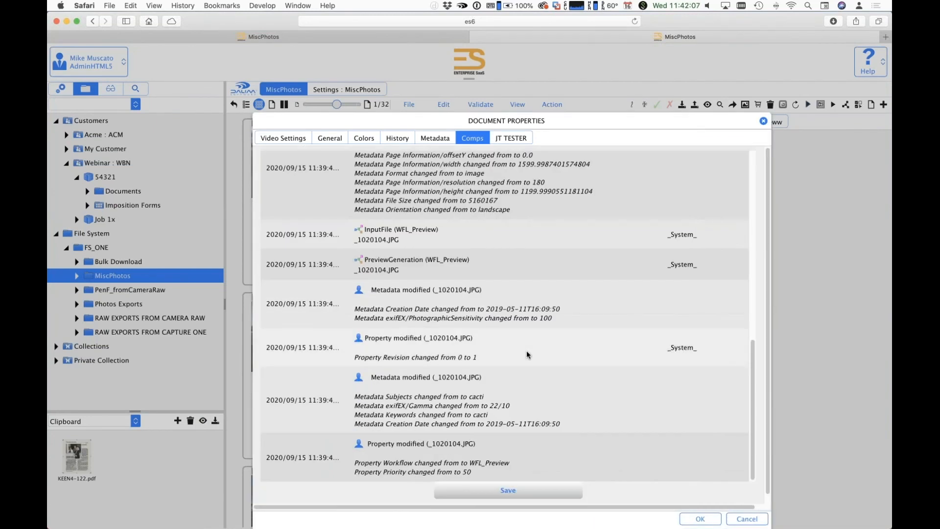
{"action": "scroll", "coordinate": [527, 351], "scroll_direction": "up", "scroll_amount": 15}
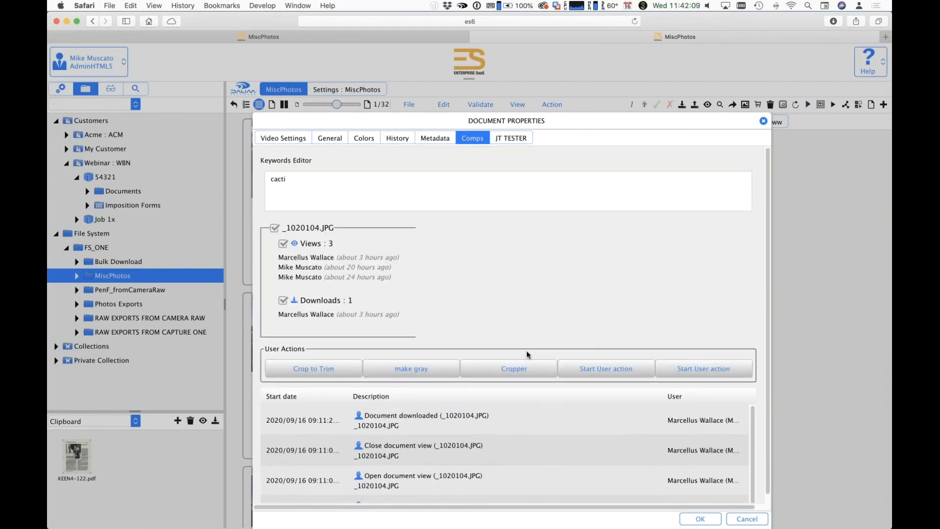
{"action": "scroll", "coordinate": [527, 350], "scroll_direction": "down", "scroll_amount": 3}
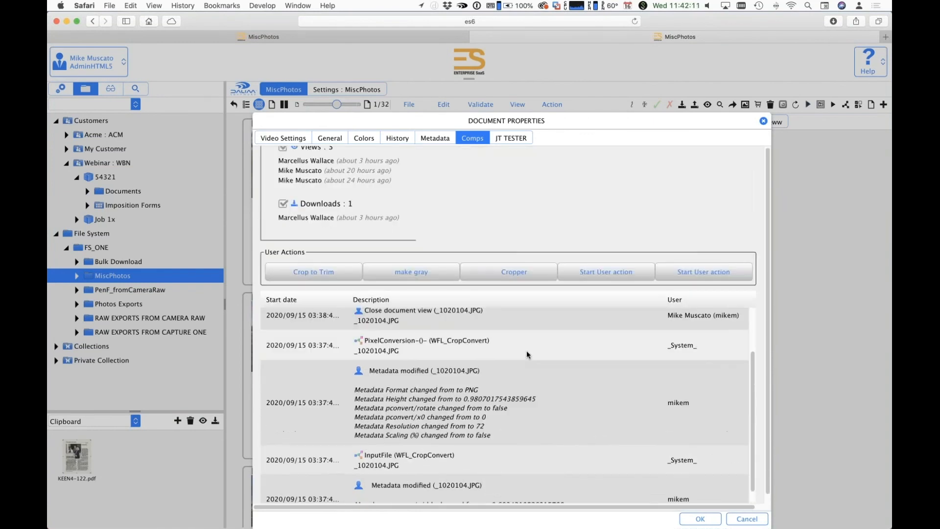
{"action": "scroll", "coordinate": [527, 350], "scroll_direction": "up", "scroll_amount": 6}
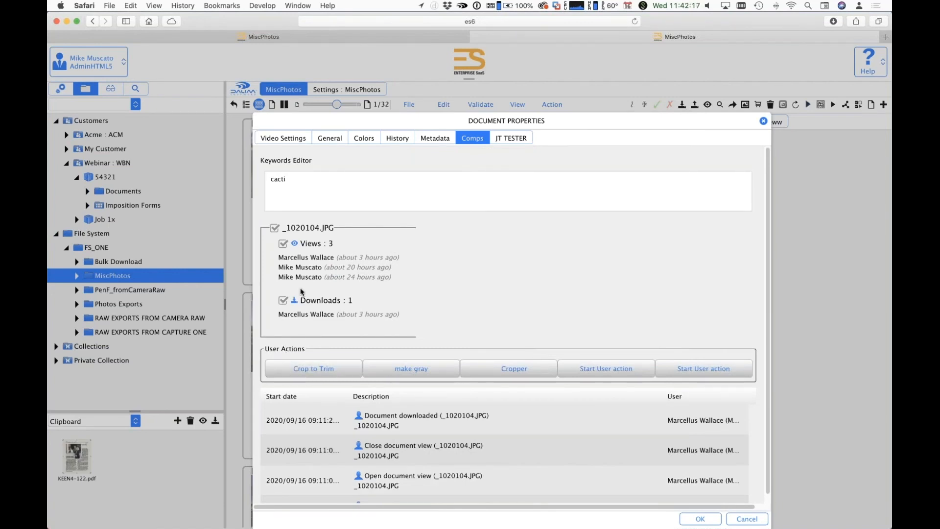
{"action": "left_click", "coordinate": [764, 122]}
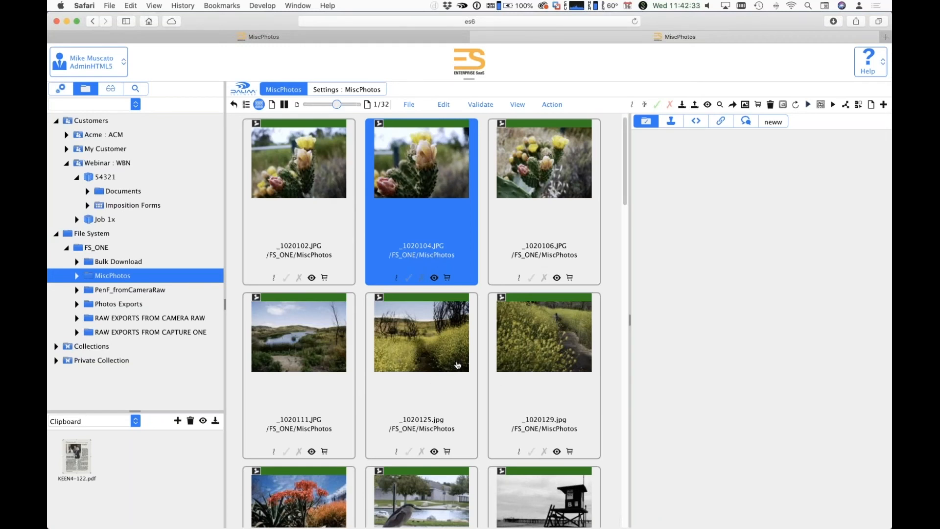
Step: Open the dtop_100 desktop layout from the customization list and widen its preview area
{"action": "left_click", "coordinate": [60, 88]}
{"action": "scroll", "coordinate": [171, 267], "scroll_direction": "down", "scroll_amount": 3}
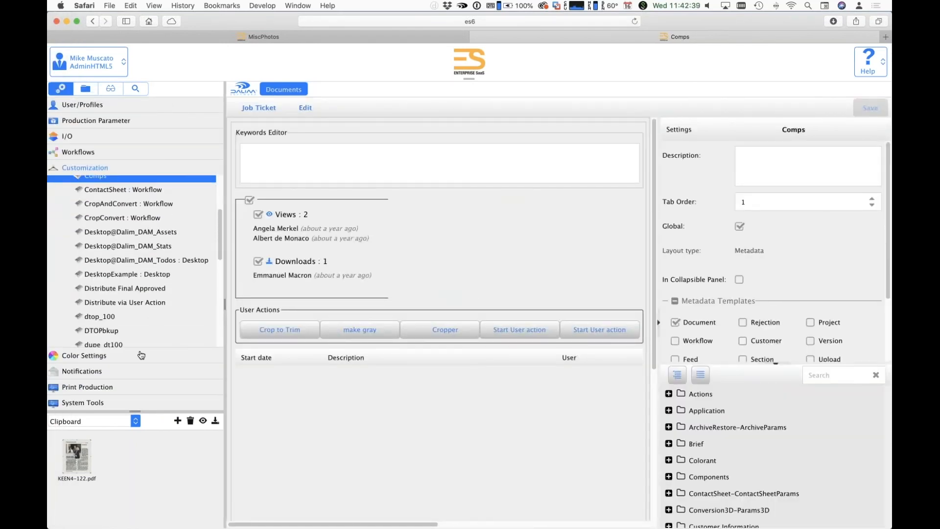
{"action": "left_click", "coordinate": [92, 319]}
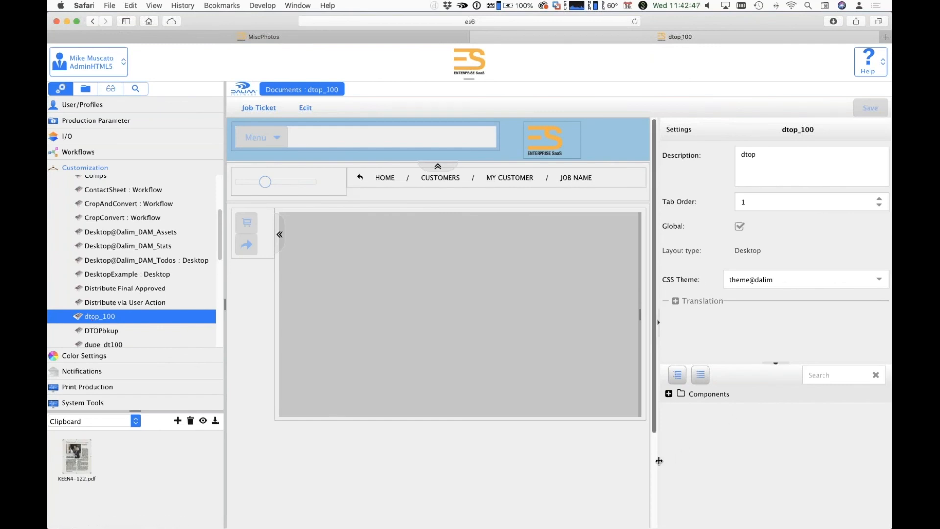
{"action": "left_click_drag", "start_coordinate": [659, 461], "coordinate": [789, 448]}
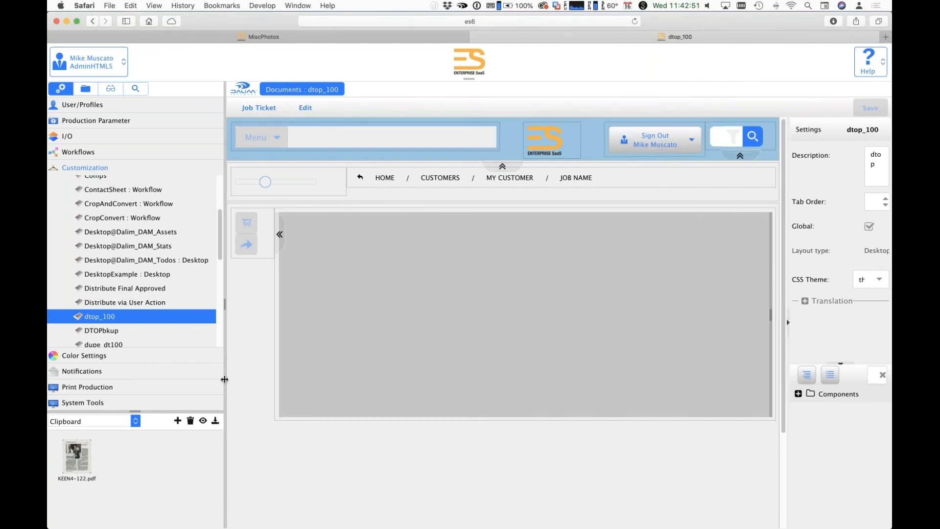
Step: Narrow the navigation pane, widen the settings pane, and review the dtop_100 desktop layout down to its Misc section
{"action": "left_click_drag", "start_coordinate": [225, 386], "coordinate": [174, 389]}
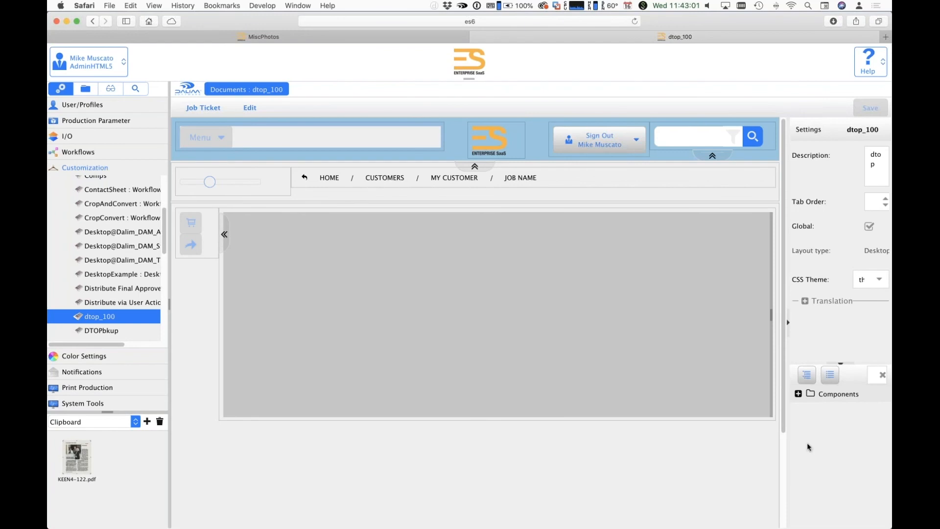
{"action": "left_click_drag", "start_coordinate": [788, 454], "coordinate": [759, 461]}
{"action": "scroll", "coordinate": [483, 468], "scroll_direction": "down", "scroll_amount": 3}
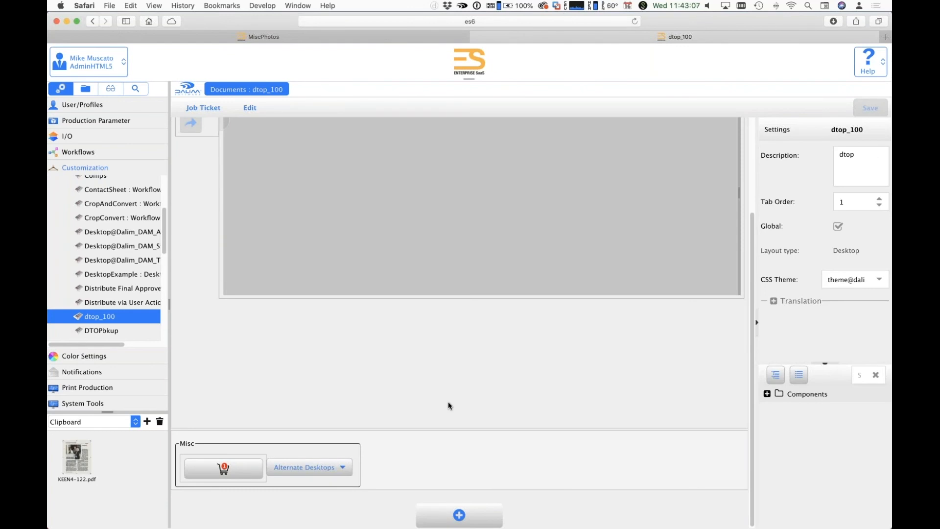
{"action": "scroll", "coordinate": [501, 360], "scroll_direction": "up", "scroll_amount": 5}
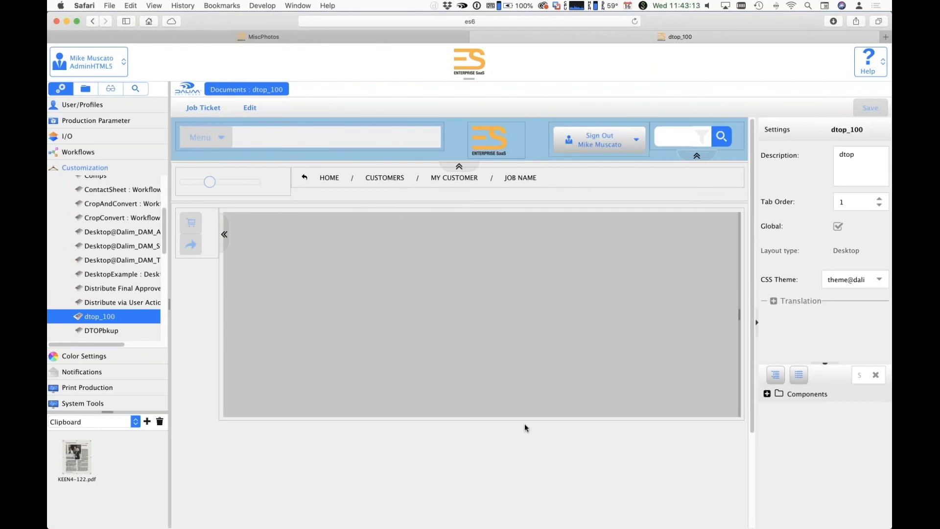
Step: Switch to the Chrome session showing project 54321 and sign out of it
{"action": "key", "text": "super+Tab"}
{"action": "left_click", "coordinate": [512, 296]}
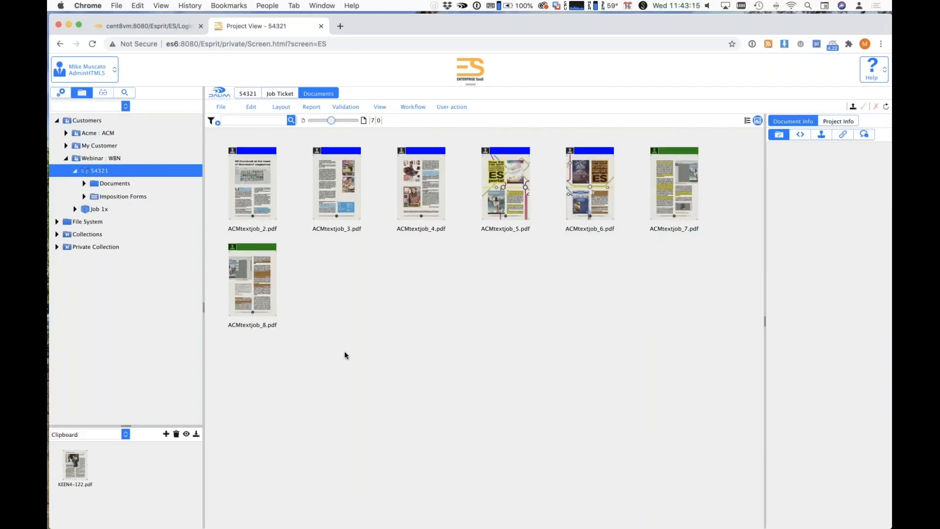
{"action": "left_click", "coordinate": [87, 73]}
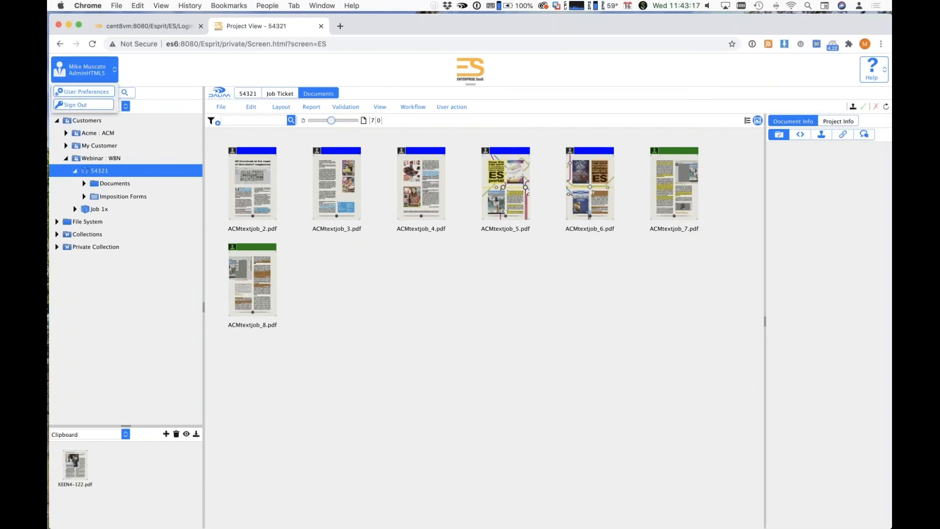
{"action": "left_click", "coordinate": [82, 107]}
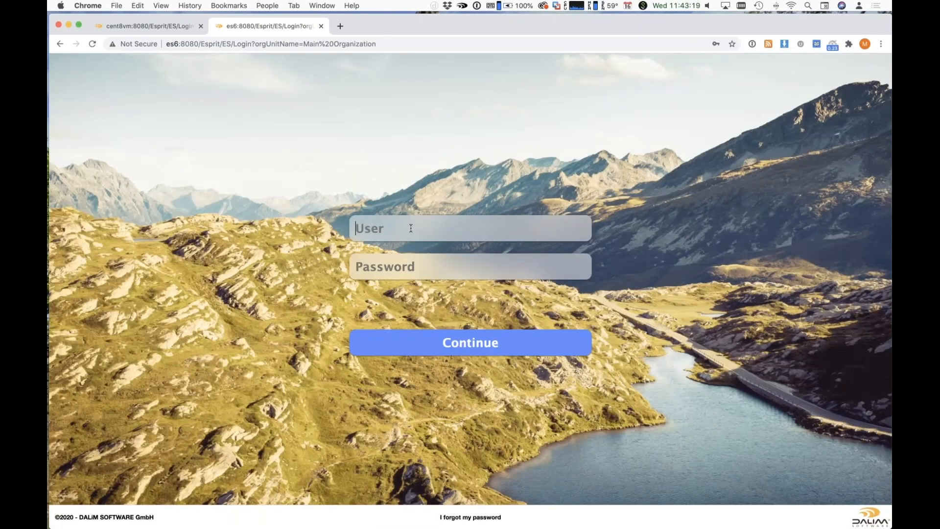
Step: Sign in with the user name and saved account password, choosing the desktop profile
{"action": "type", "text": "mikem"}
{"action": "left_click", "coordinate": [398, 266]}
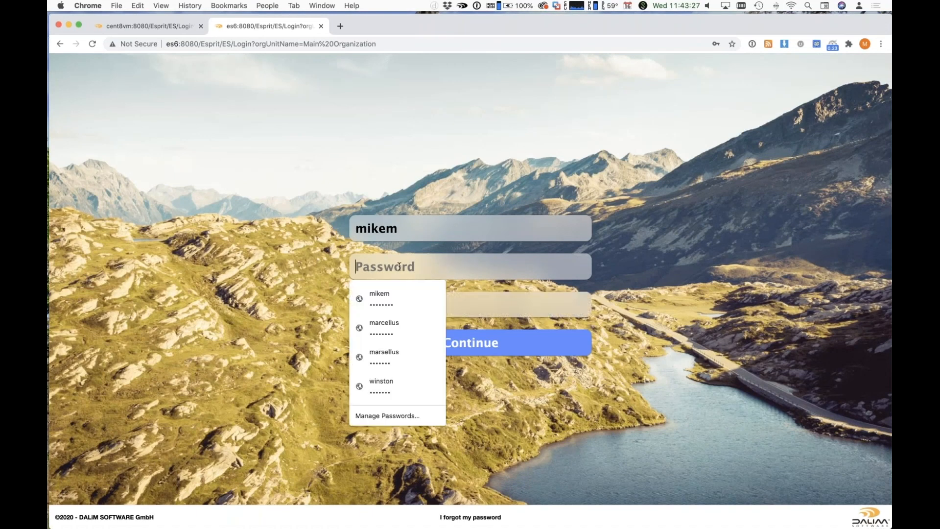
{"action": "left_click", "coordinate": [390, 295]}
{"action": "left_click", "coordinate": [416, 306]}
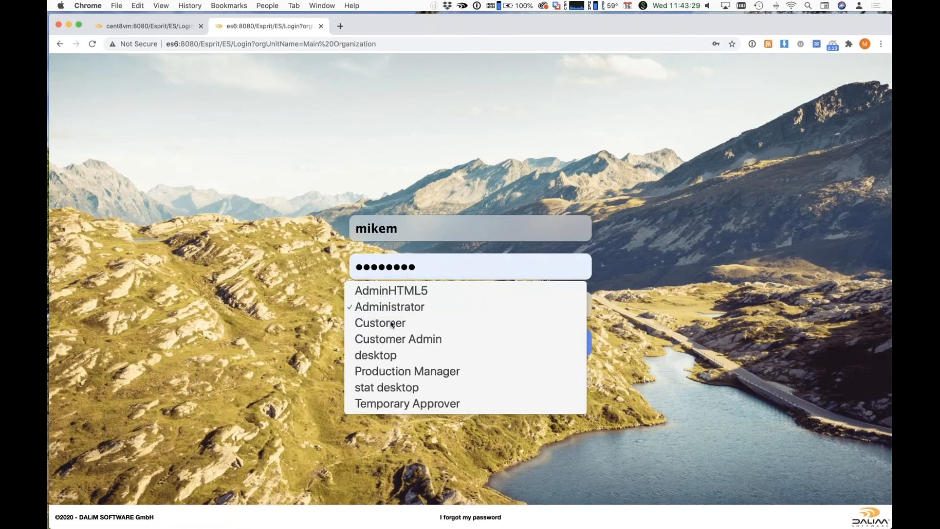
{"action": "left_click", "coordinate": [391, 355]}
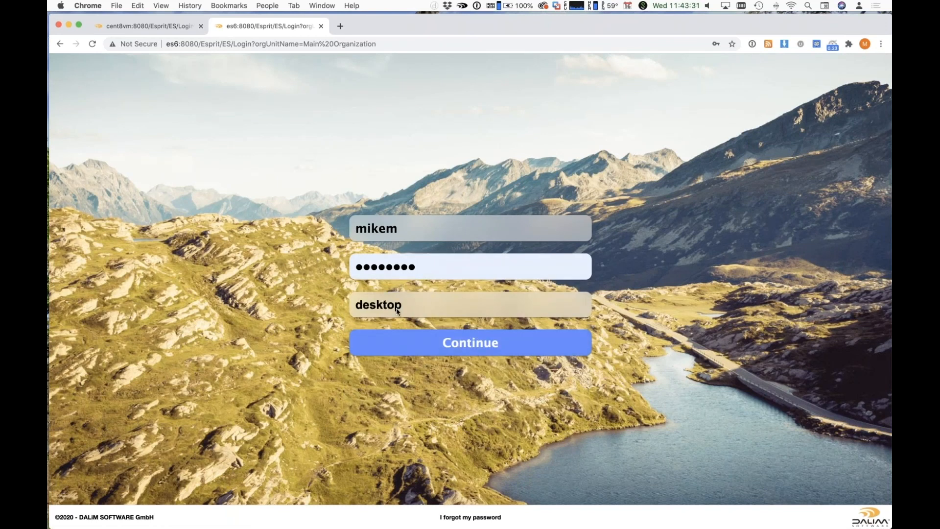
{"action": "left_click", "coordinate": [401, 340]}
{"action": "left_click", "coordinate": [520, 188]}
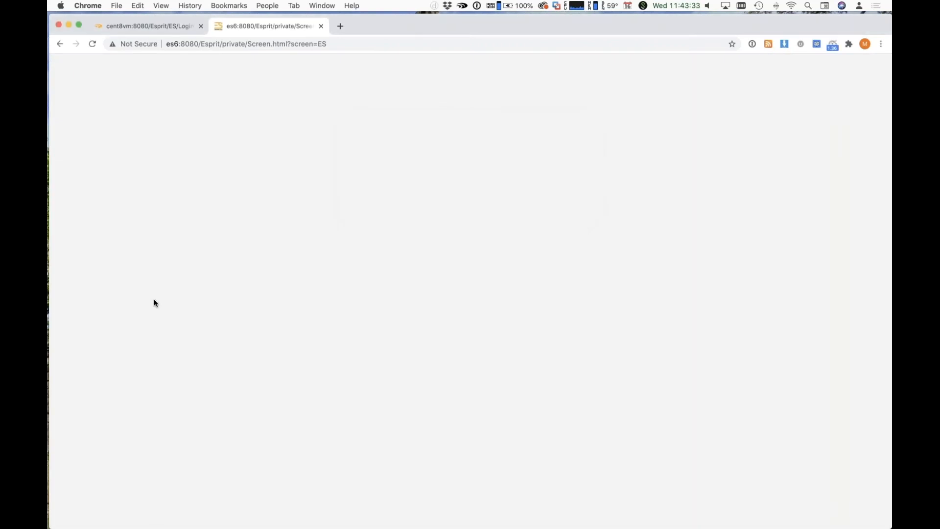
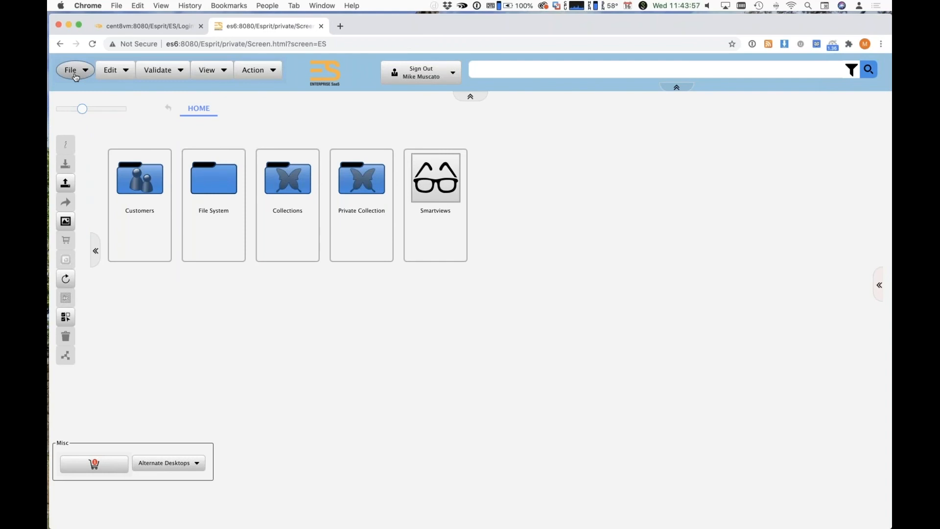
Step: Switch back to dtop_100 in Safari, widen the settings pane, and review the large SmartView component's settings, including its SmartView Name
{"action": "key", "text": "super+Tab"}
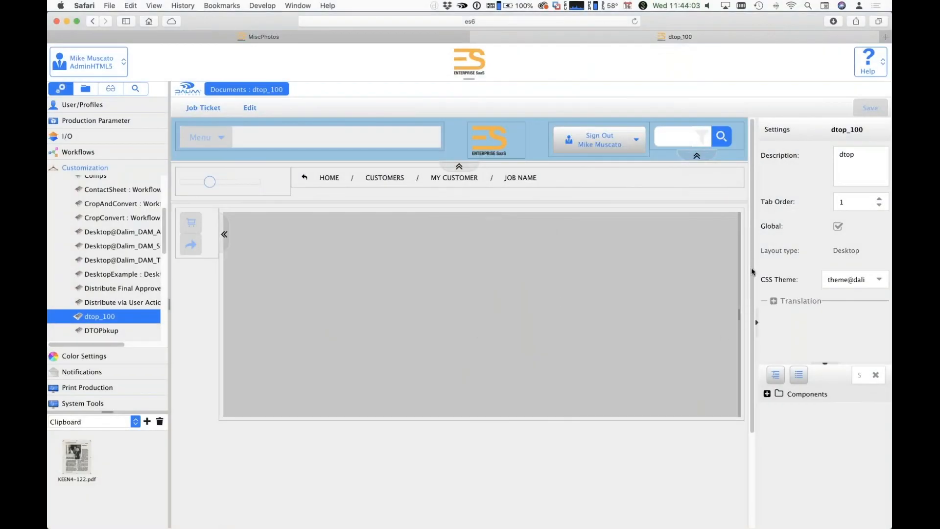
{"action": "left_click_drag", "start_coordinate": [753, 490], "coordinate": [722, 487]}
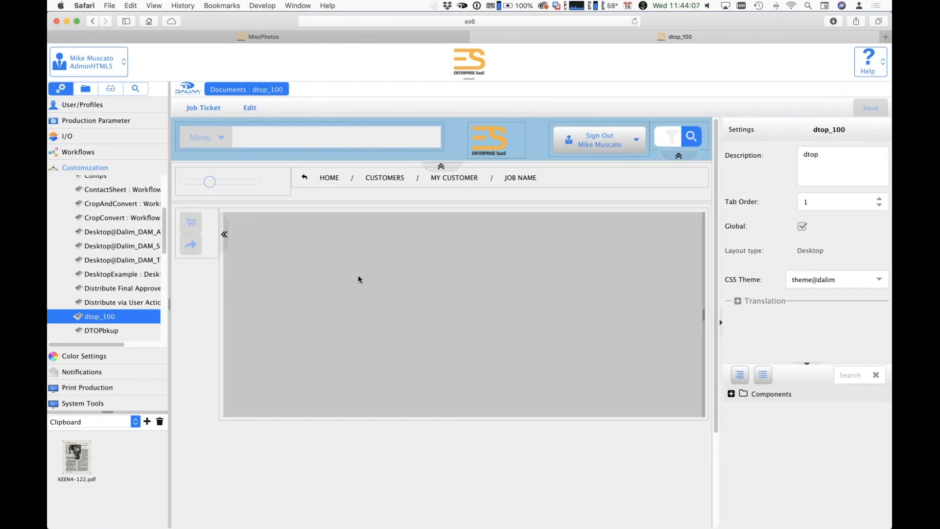
{"action": "left_click", "coordinate": [361, 338]}
{"action": "scroll", "coordinate": [786, 290], "scroll_direction": "down", "scroll_amount": 5}
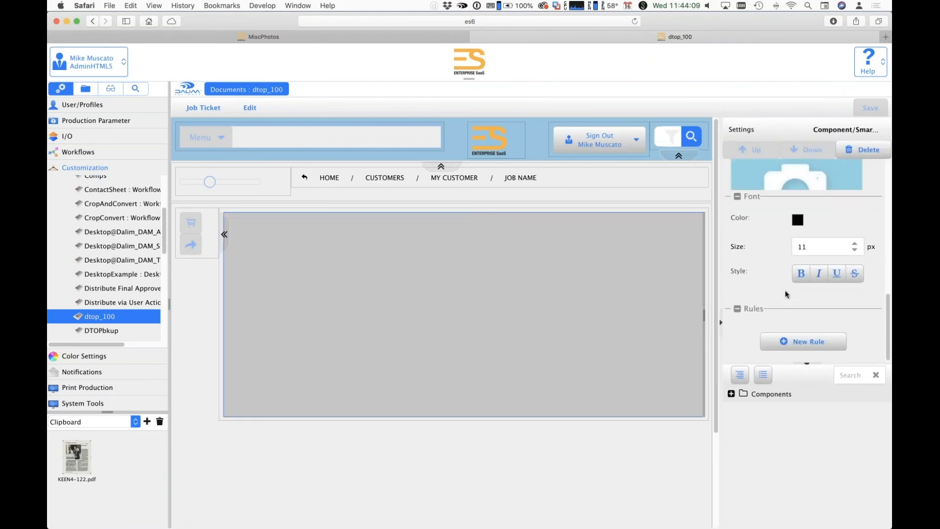
{"action": "left_click_drag", "start_coordinate": [722, 293], "coordinate": [658, 299]}
{"action": "scroll", "coordinate": [804, 296], "scroll_direction": "down", "scroll_amount": 4}
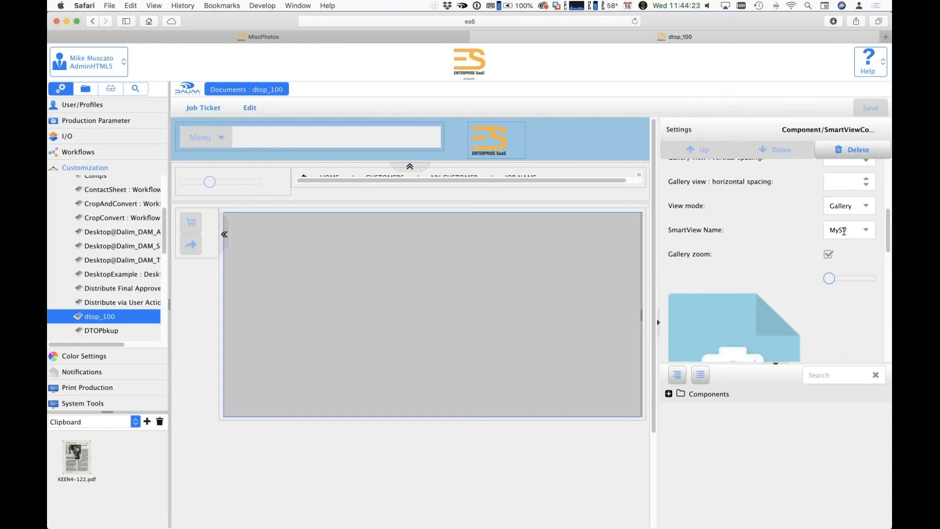
Step: Return to the desktop in Chrome and demonstrate collapsing and re-expanding its search area and its whole header
{"action": "key", "text": "super+Tab"}
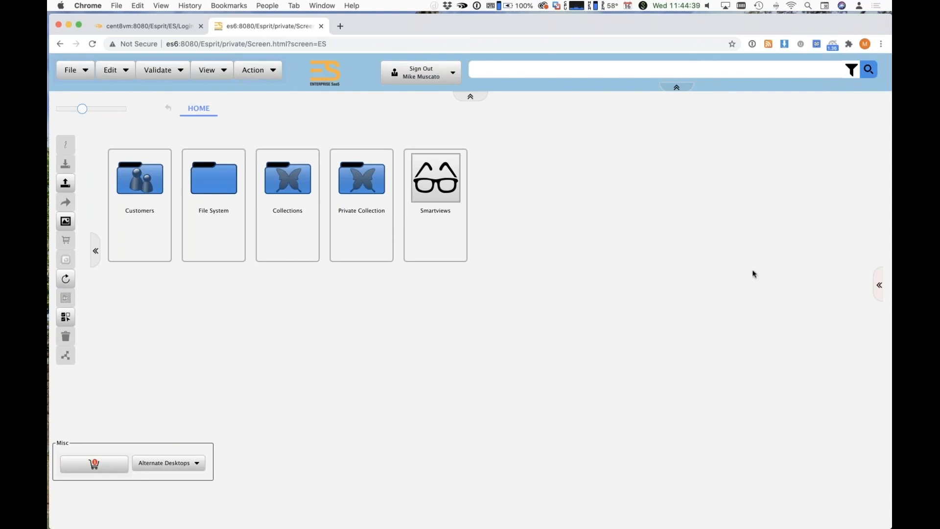
{"action": "left_click", "coordinate": [674, 87]}
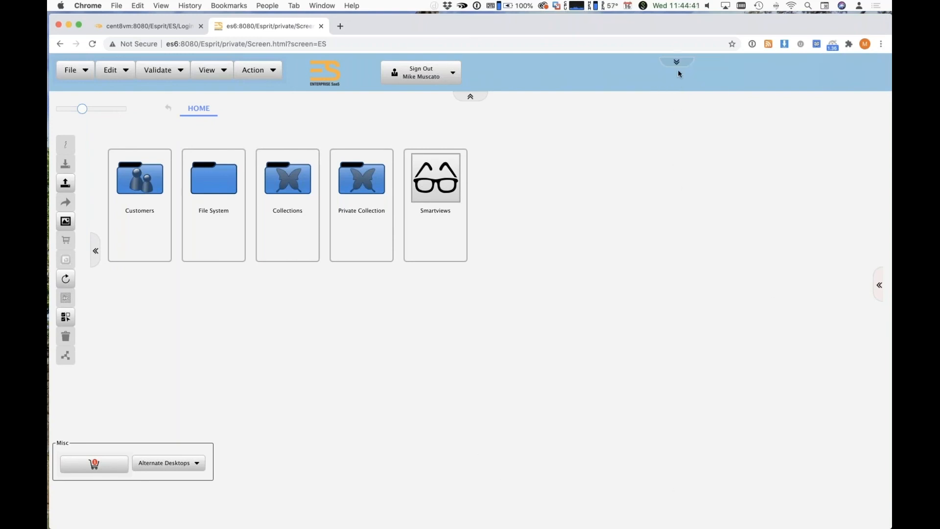
{"action": "left_click", "coordinate": [677, 65]}
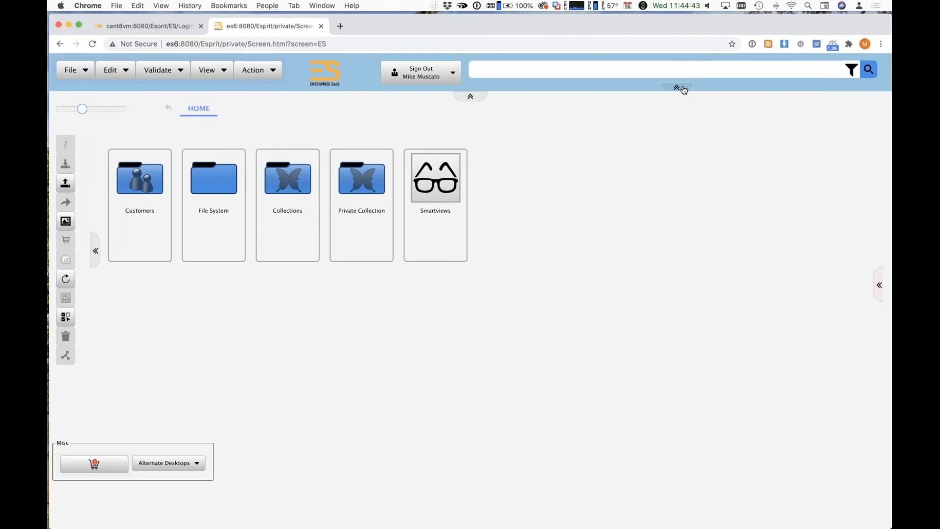
{"action": "left_click", "coordinate": [684, 89]}
{"action": "left_click", "coordinate": [680, 67]}
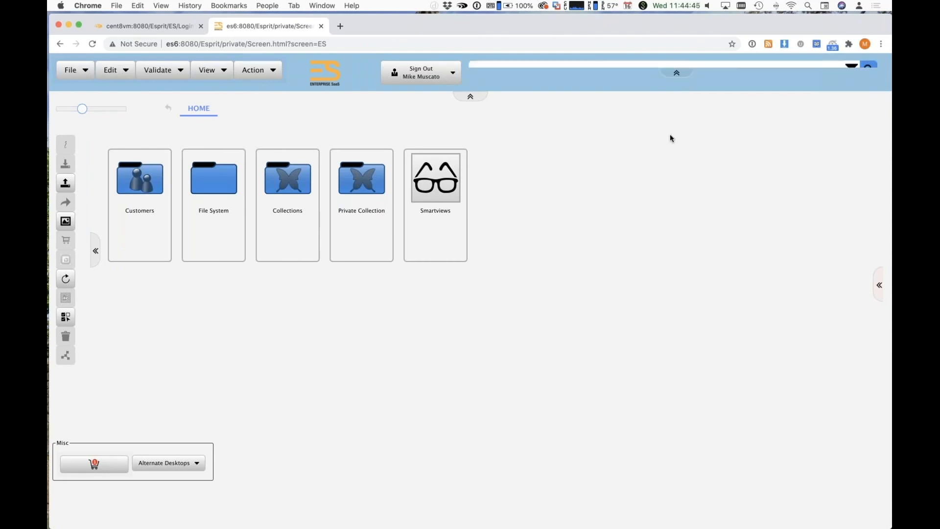
{"action": "left_click", "coordinate": [478, 97]}
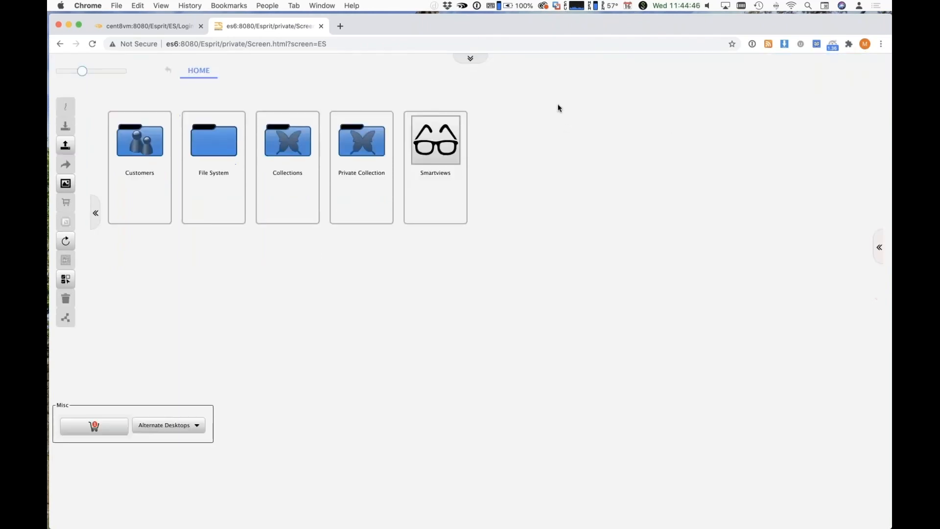
{"action": "left_click", "coordinate": [472, 59]}
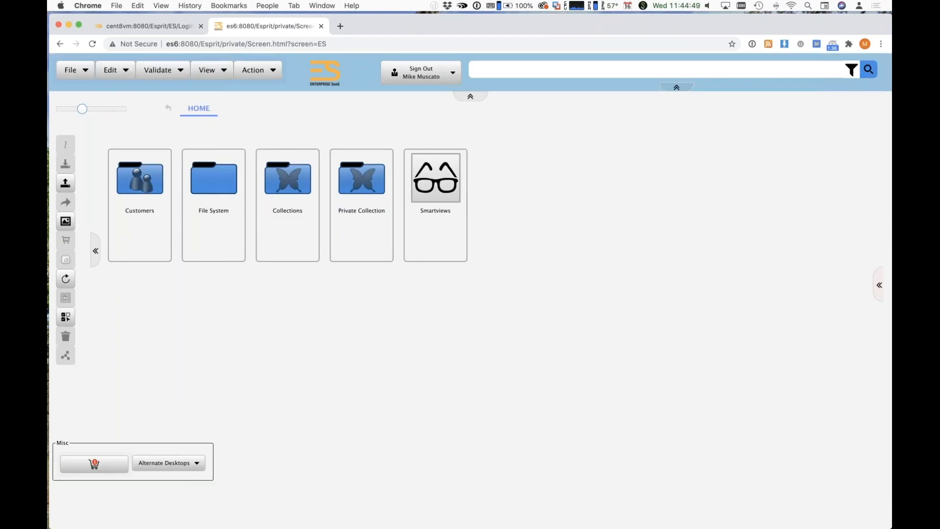
Step: Open Job 1x under the Webinar customer from the desktop's Customers folder
{"action": "double_click", "coordinate": [139, 179]}
{"action": "left_click", "coordinate": [214, 200]}
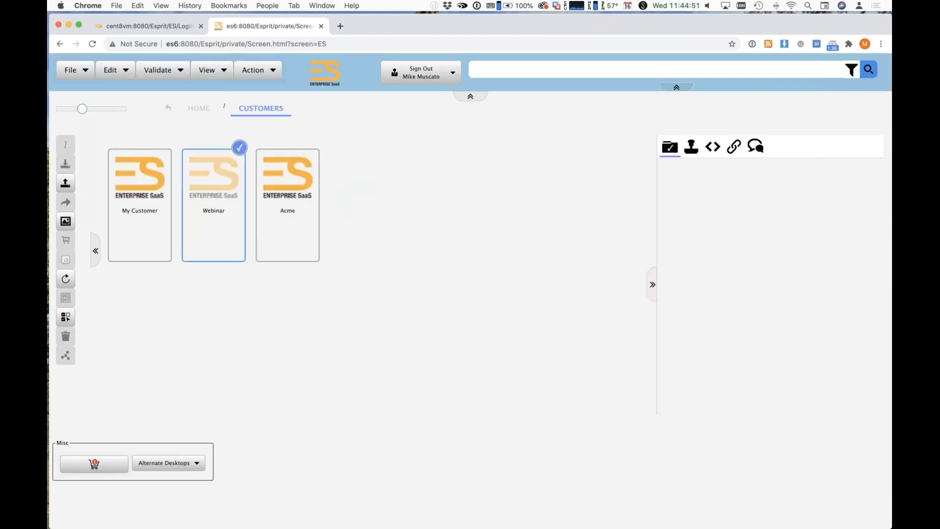
{"action": "double_click", "coordinate": [214, 196]}
{"action": "left_click", "coordinate": [220, 187]}
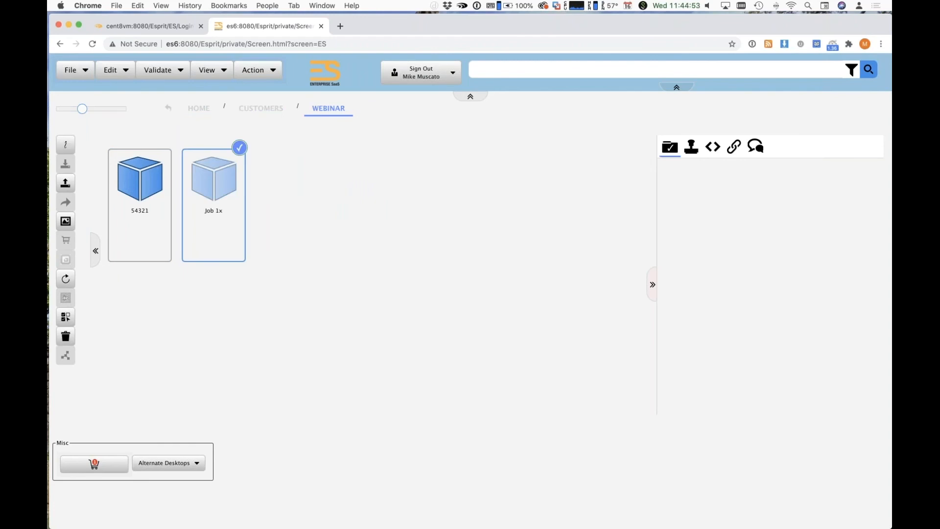
{"action": "double_click", "coordinate": [220, 187]}
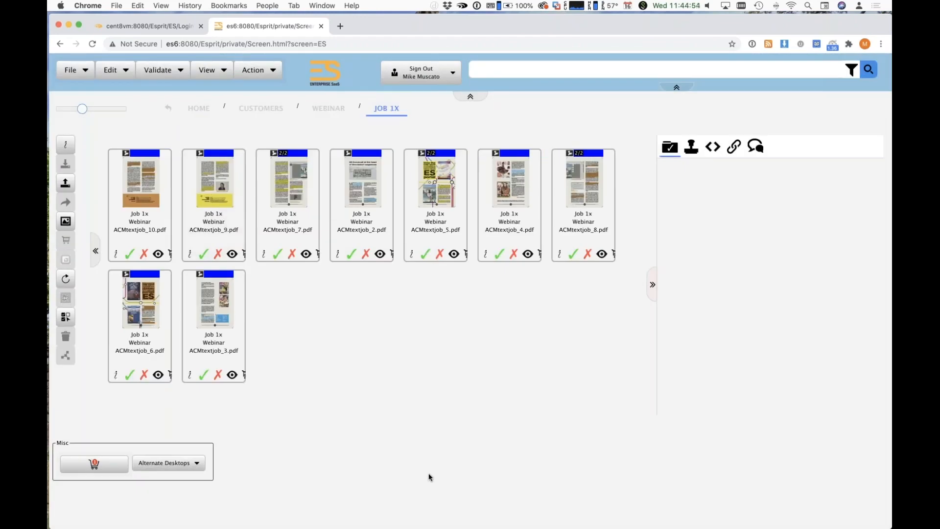
Step: Select ACMtextjob_10.pdf, collapse the vertical action toolbar, and look over the File, Edit, Validate, View and Action commands
{"action": "left_click", "coordinate": [148, 190]}
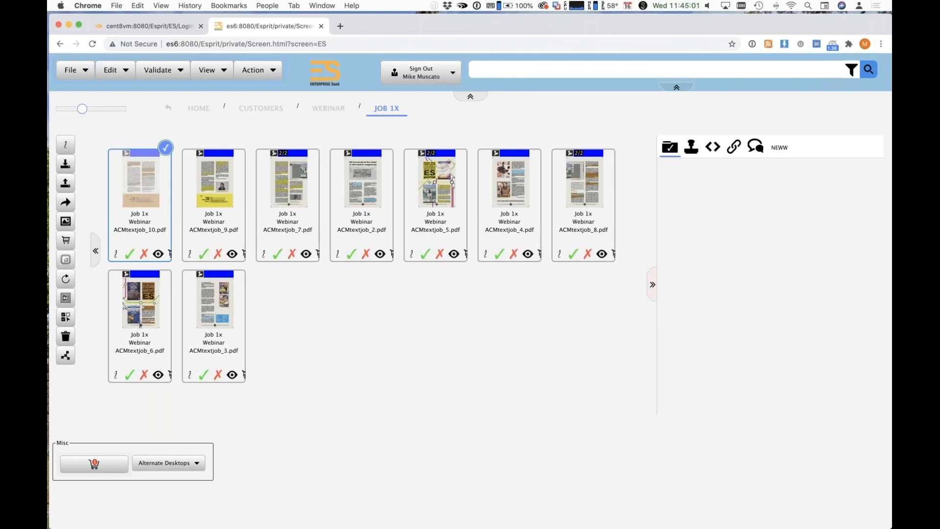
{"action": "left_click", "coordinate": [97, 254]}
{"action": "left_click", "coordinate": [86, 73]}
{"action": "left_click", "coordinate": [131, 74]}
{"action": "left_click", "coordinate": [167, 71]}
{"action": "left_click", "coordinate": [210, 71]}
{"action": "left_click", "coordinate": [277, 72]}
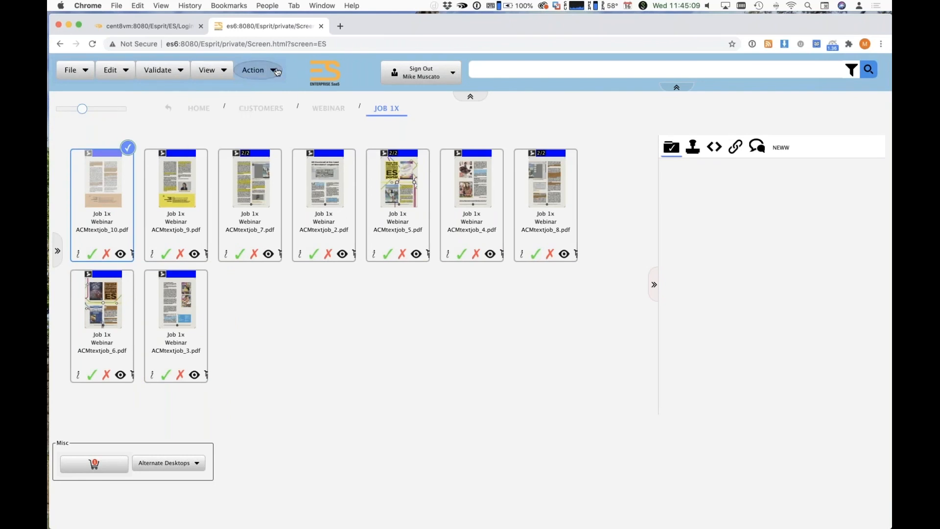
Step: Restore the vertical action toolbar, and collapse and re-expand the blue header above the documents
{"action": "left_click", "coordinate": [58, 253]}
{"action": "left_click", "coordinate": [474, 97]}
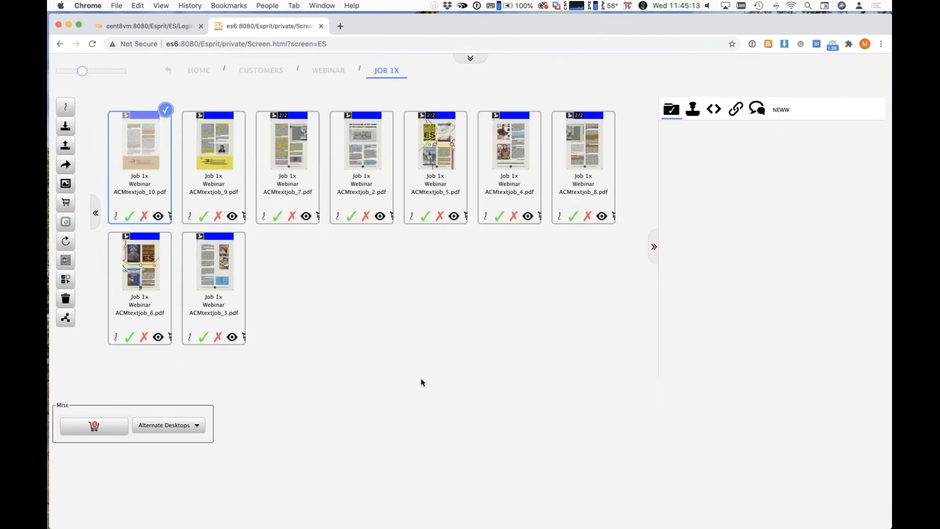
{"action": "left_click", "coordinate": [470, 58]}
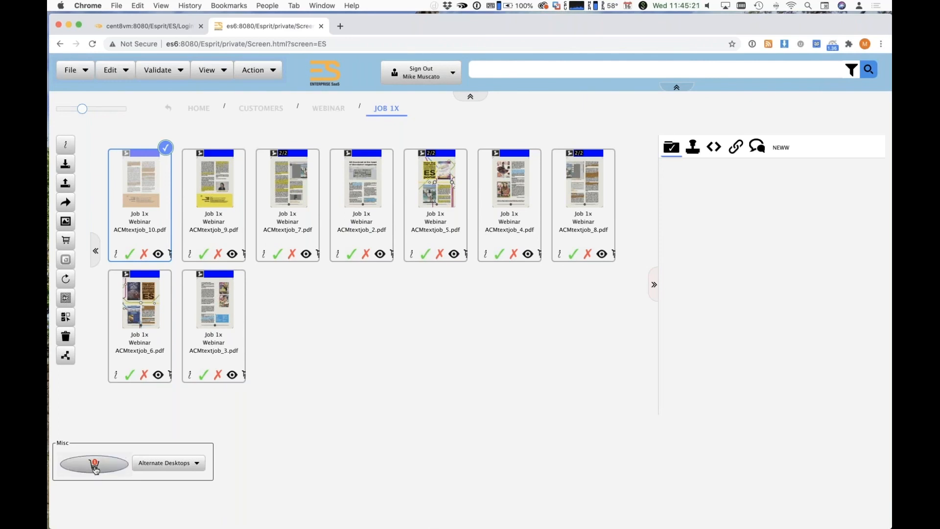
Step: Turn on multiple selection, select ACMtextjob_6.pdf and ACMtextjob_3.pdf, and add both documents to the cart
{"action": "left_click", "coordinate": [130, 322]}
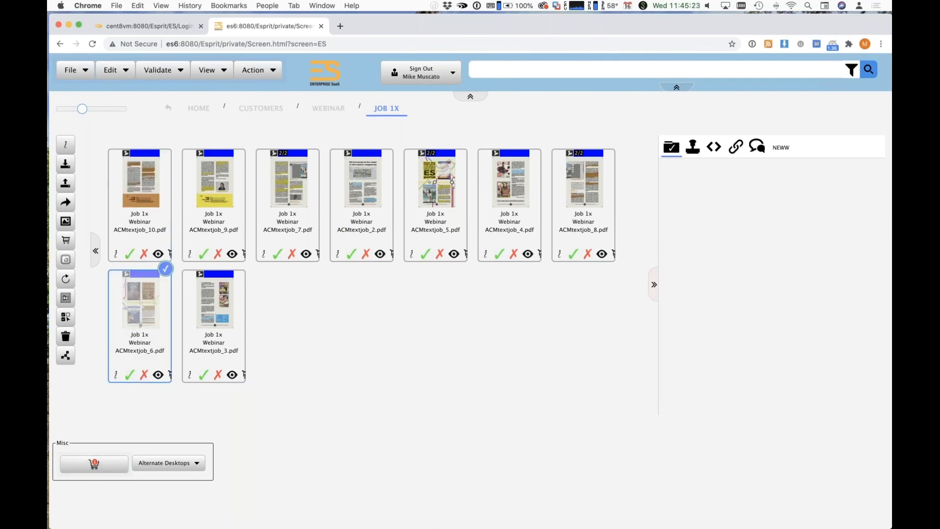
{"action": "left_click", "coordinate": [65, 317]}
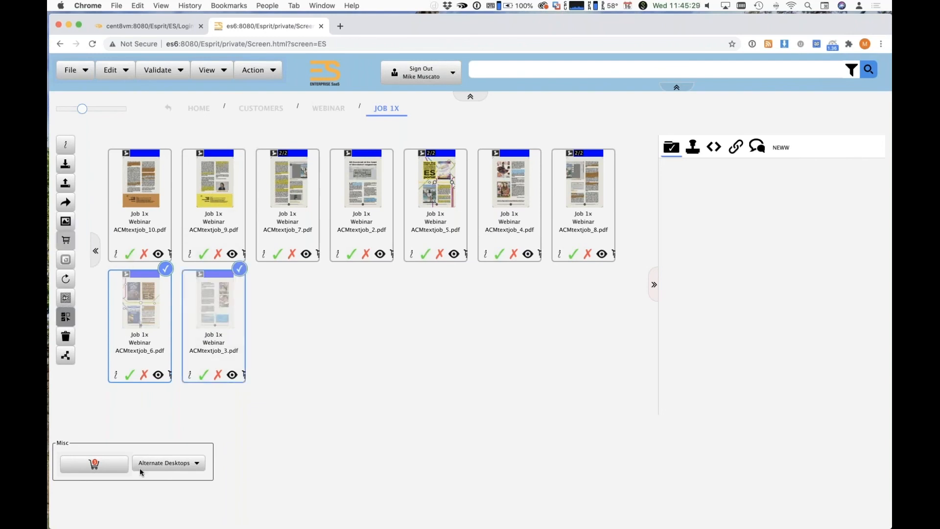
{"action": "scroll", "coordinate": [140, 435], "scroll_direction": "up", "scroll_amount": 5}
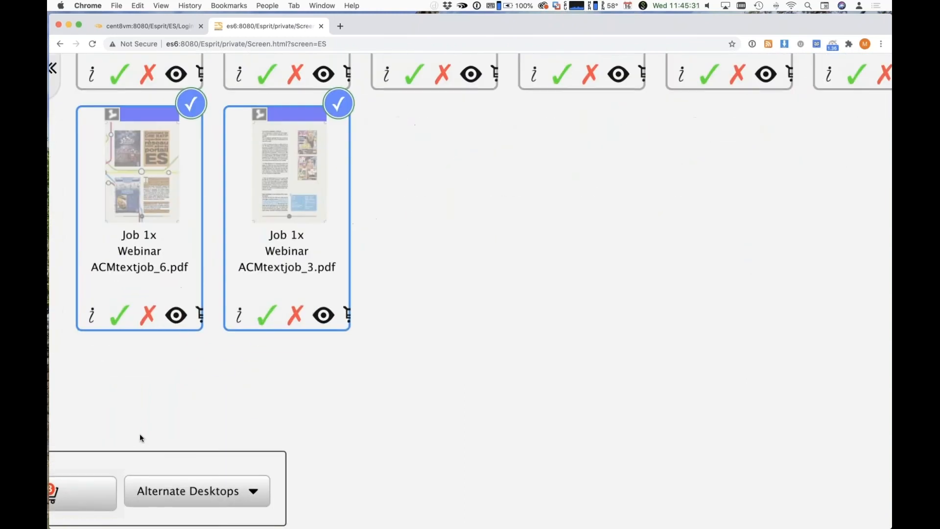
{"action": "scroll", "coordinate": [140, 434], "scroll_direction": "left", "scroll_amount": 2}
{"action": "scroll", "coordinate": [141, 434], "scroll_direction": "down", "scroll_amount": 3}
{"action": "scroll", "coordinate": [140, 438], "scroll_direction": "down", "scroll_amount": 3}
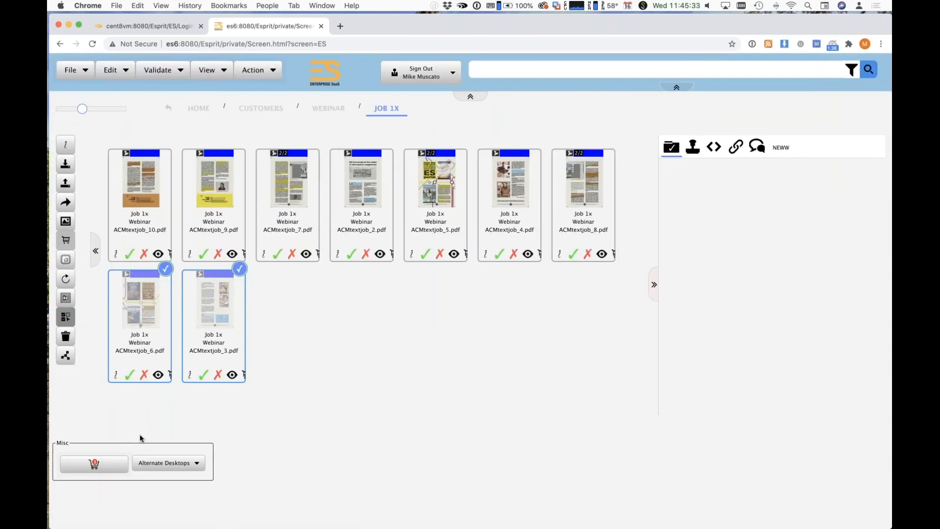
Step: Open the cart to look over its Clipboard and Basket contents, and close it again
{"action": "left_click", "coordinate": [100, 464]}
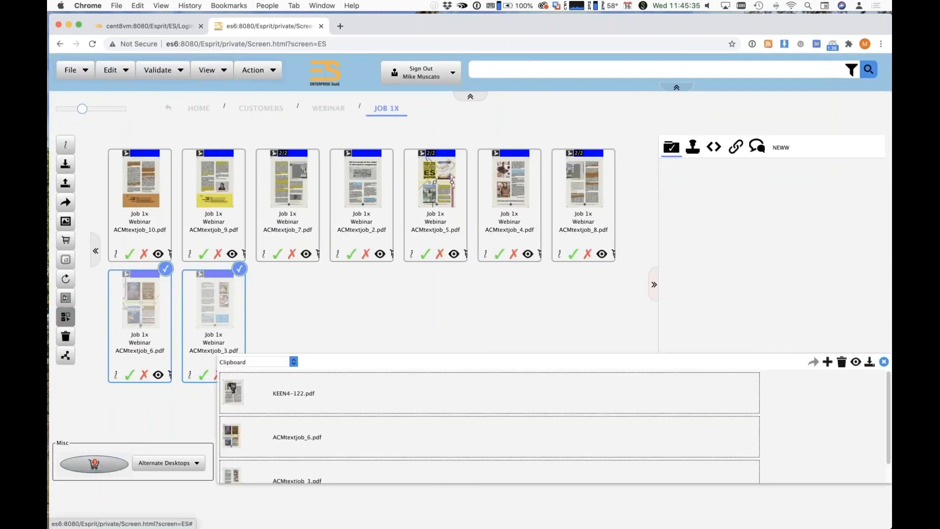
{"action": "left_click_drag", "start_coordinate": [890, 430], "coordinate": [733, 431]}
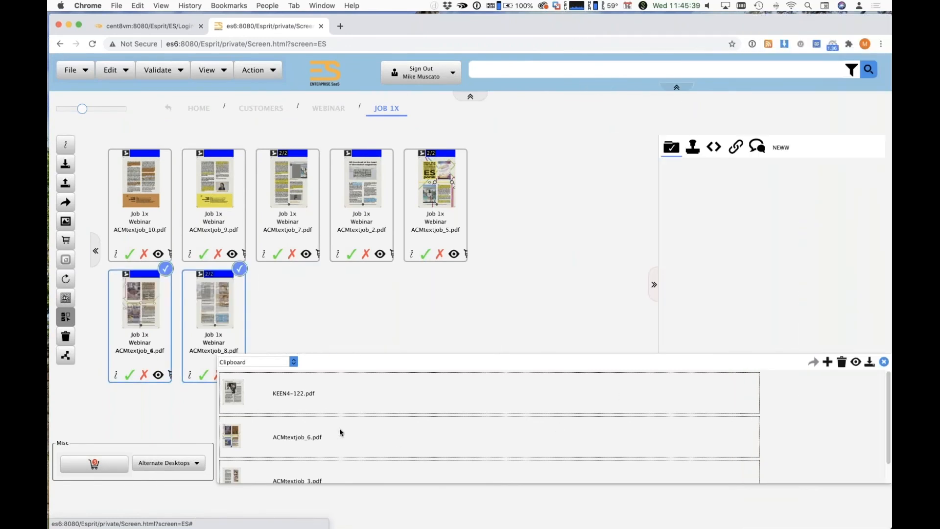
{"action": "left_click", "coordinate": [255, 362]}
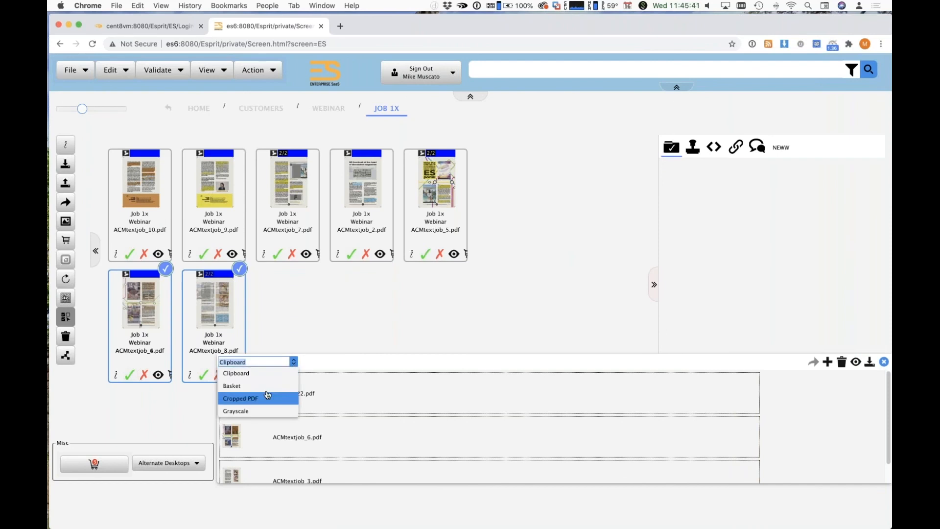
{"action": "left_click", "coordinate": [243, 385]}
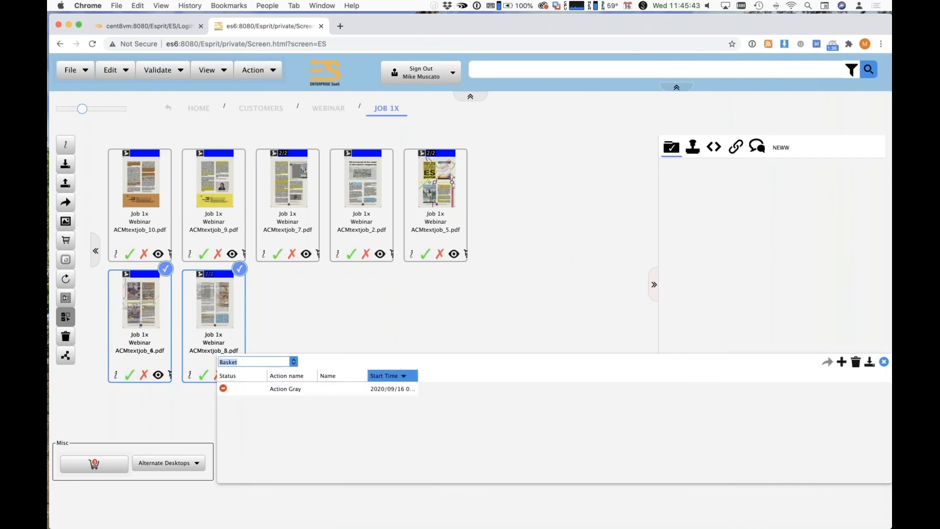
{"action": "left_click", "coordinate": [293, 362]}
{"action": "left_click", "coordinate": [450, 303]}
{"action": "left_click", "coordinate": [101, 469]}
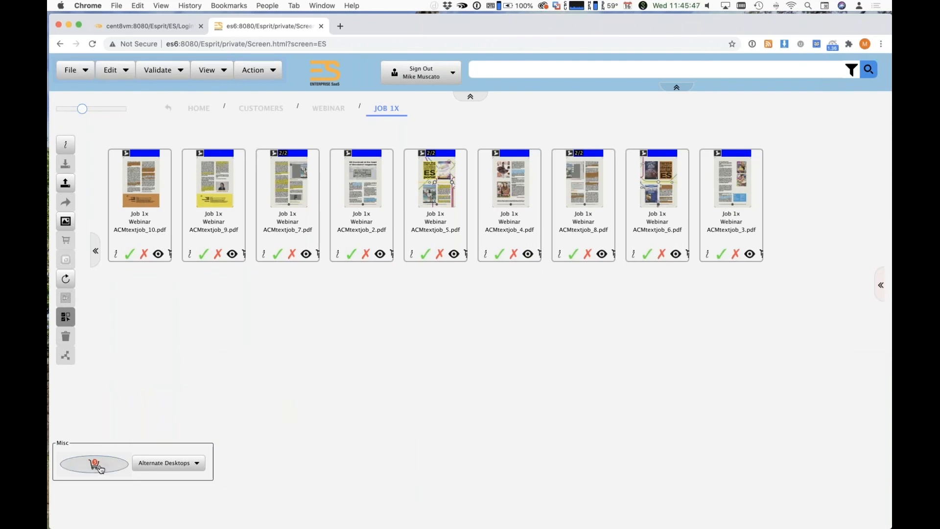
{"action": "left_click", "coordinate": [101, 469]}
{"action": "left_click", "coordinate": [101, 469]}
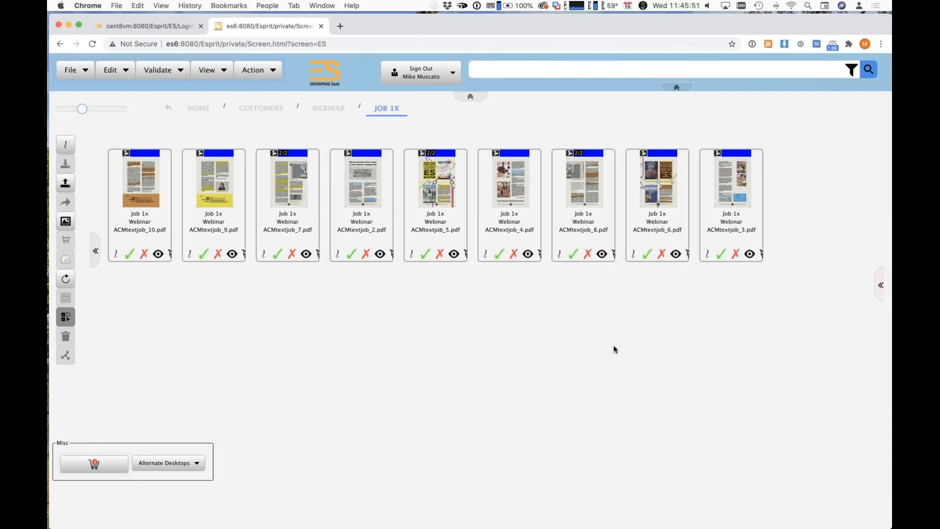
Step: Return to the Home level, search for 604, and show the matching files on the desktop
{"action": "left_click", "coordinate": [609, 71]}
{"action": "left_click", "coordinate": [200, 109]}
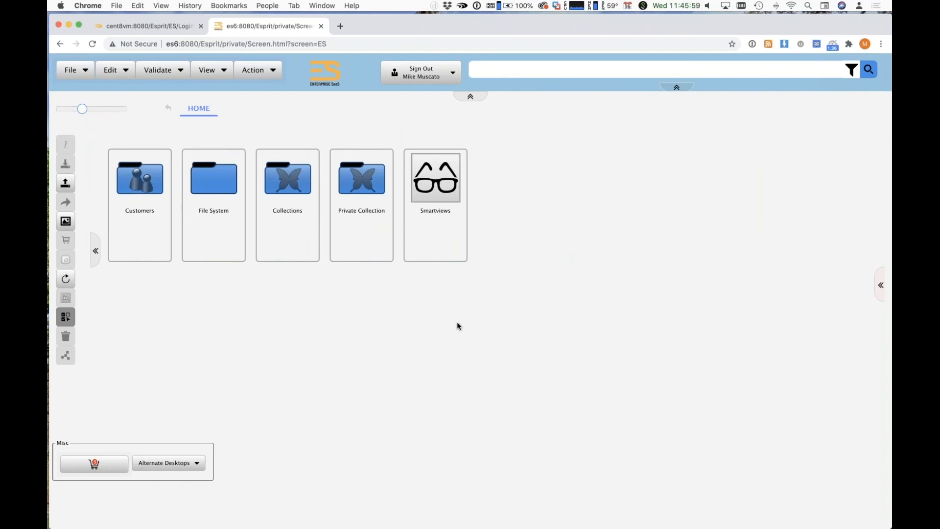
{"action": "left_click", "coordinate": [500, 72]}
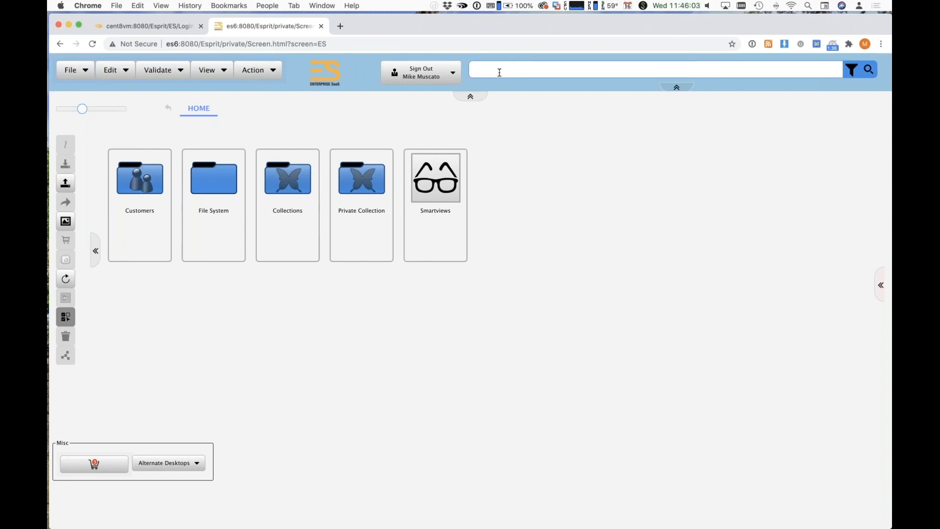
{"action": "type", "text": "60"}
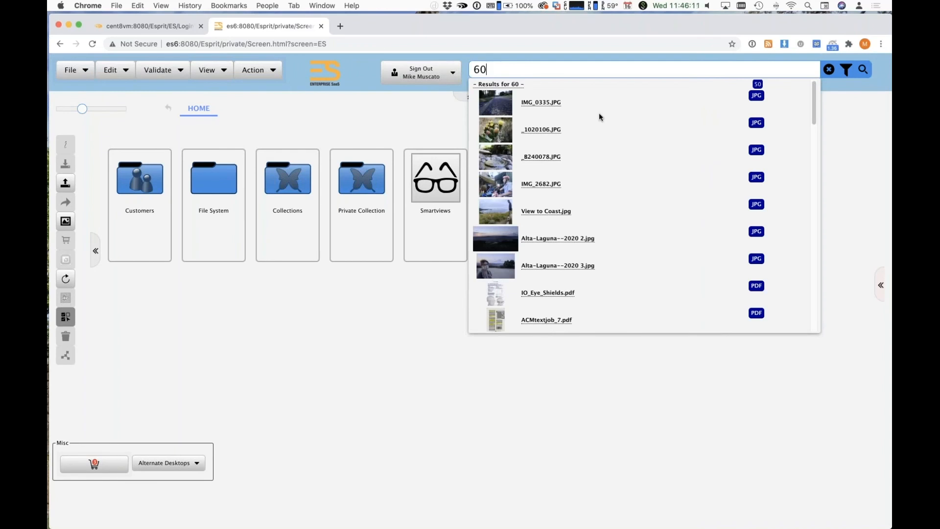
{"action": "type", "text": "4"}
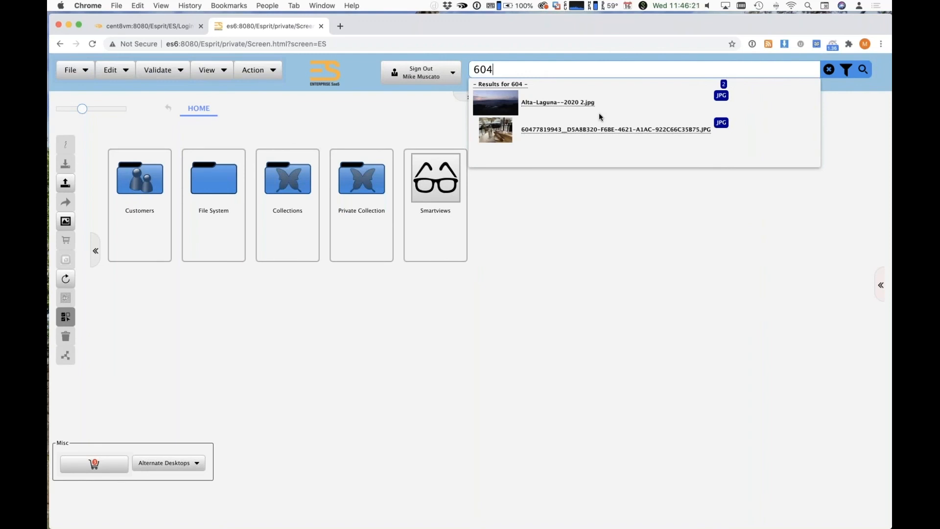
{"action": "left_click", "coordinate": [864, 70]}
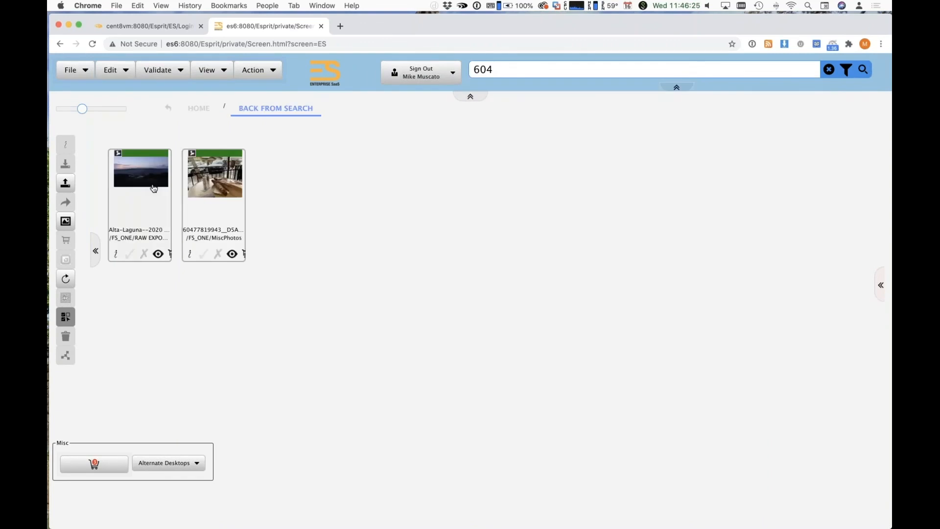
Step: Go back Home, narrow the search to 6047, and select the matching photo on the desktop
{"action": "left_click", "coordinate": [257, 110]}
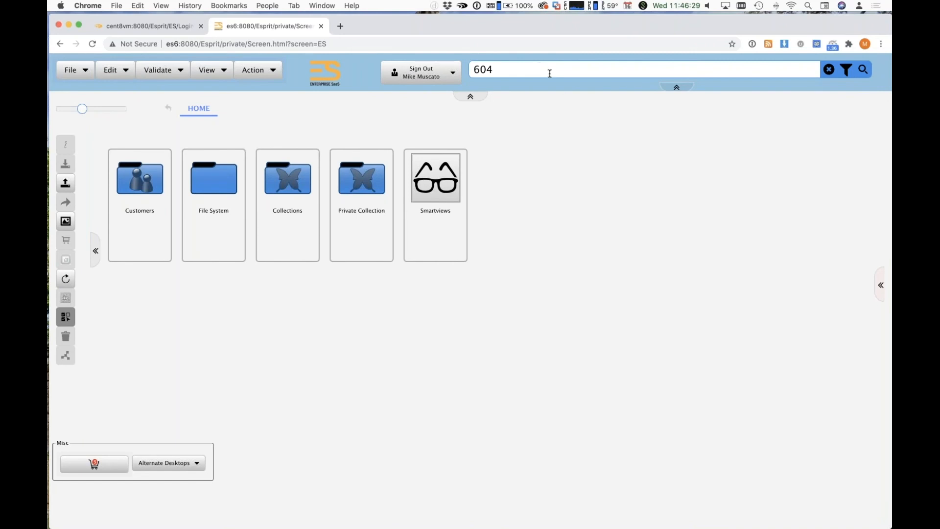
{"action": "type", "text": "7"}
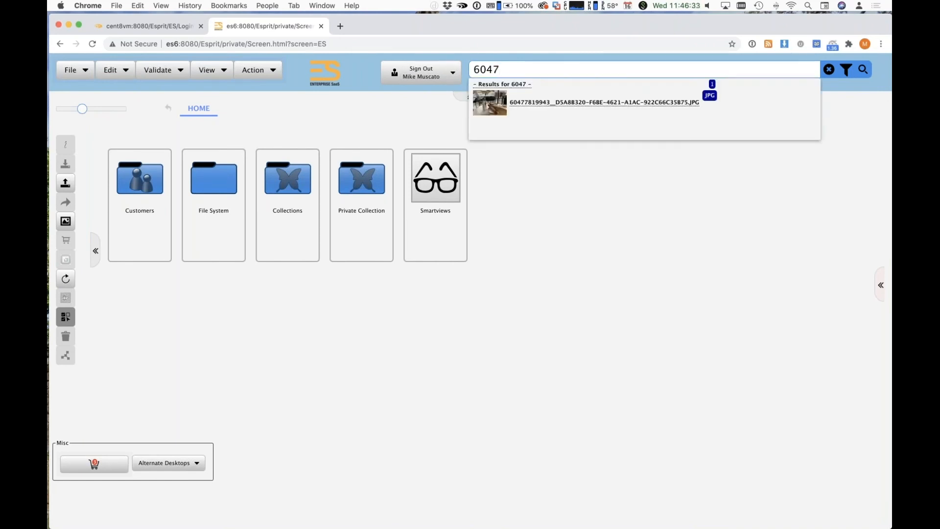
{"action": "left_click", "coordinate": [541, 102]}
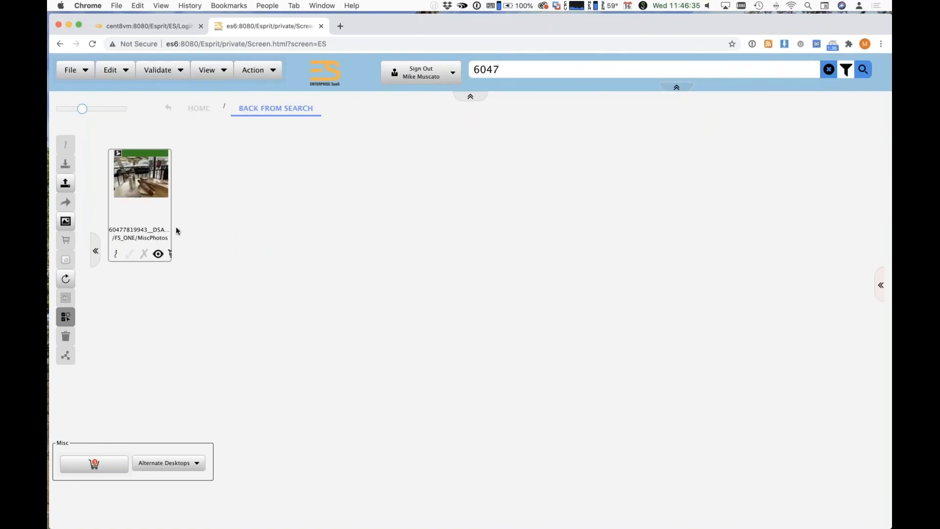
{"action": "left_click", "coordinate": [148, 187]}
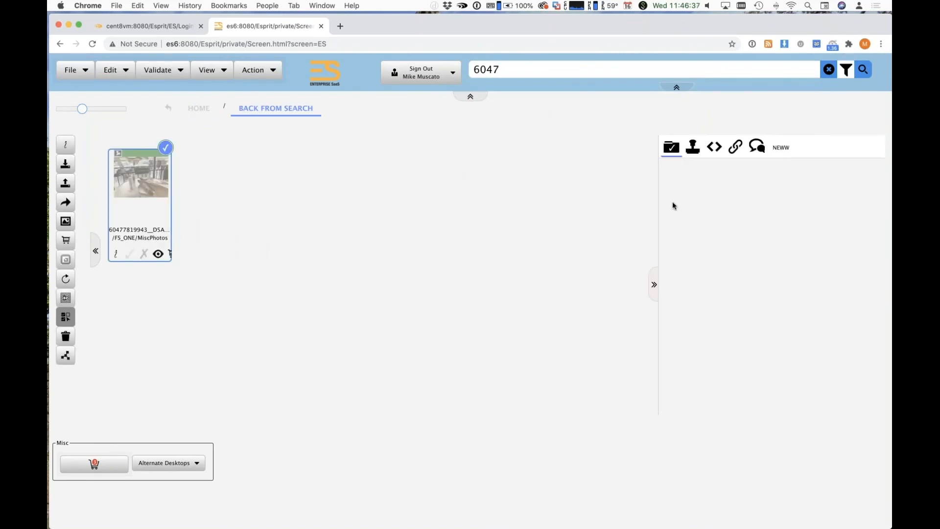
Step: Clear the search text, return to Home, and run a blank search to show all files on the desktop
{"action": "left_click", "coordinate": [651, 72]}
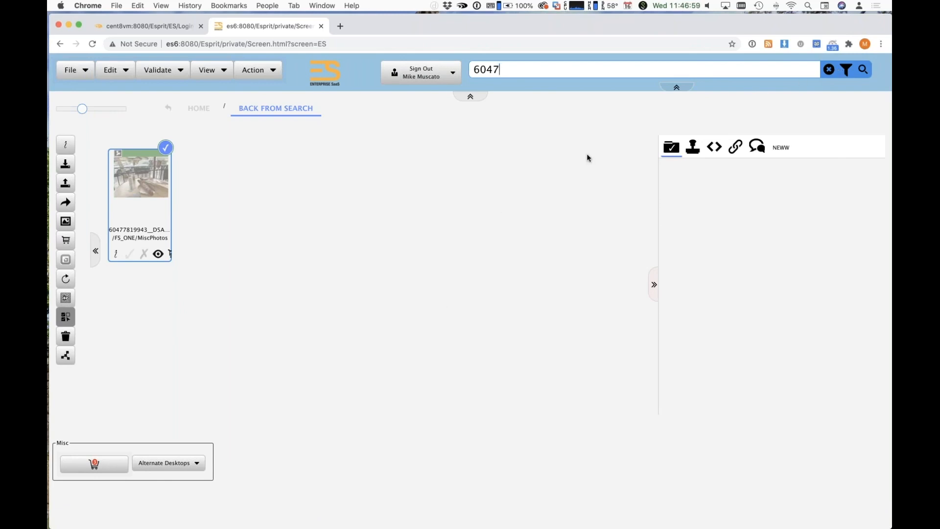
{"action": "key", "text": "BackSpace"}
{"action": "key", "text": "BackSpace"}
{"action": "key", "text": "BackSpace"}
{"action": "key", "text": "BackSpace"}
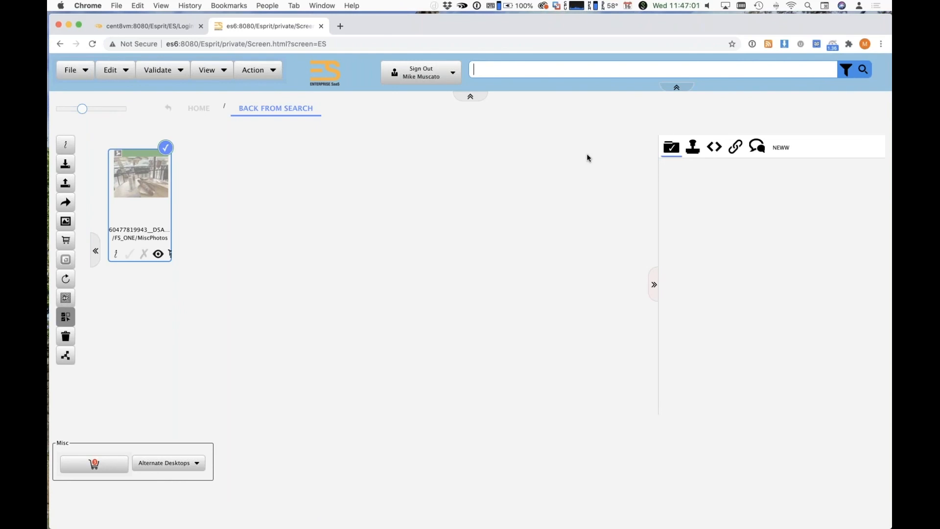
{"action": "key", "text": "Return"}
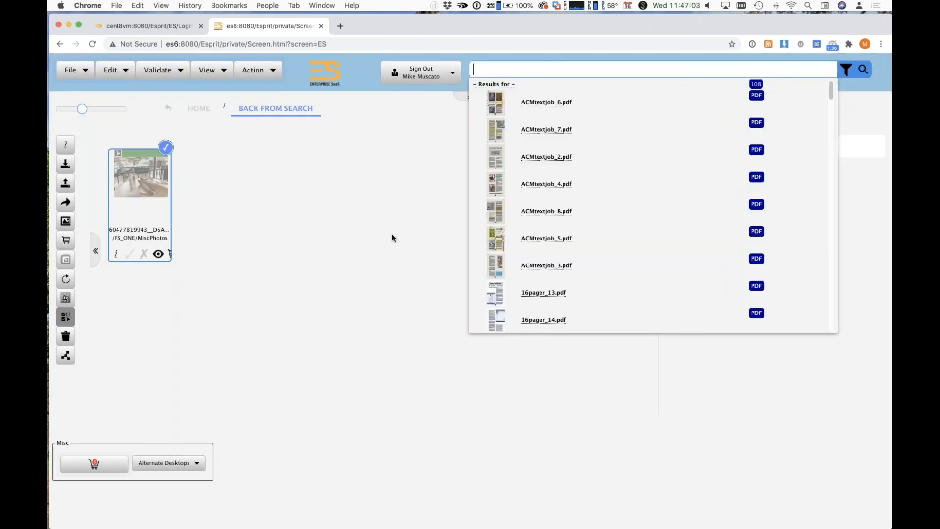
{"action": "left_click", "coordinate": [392, 237]}
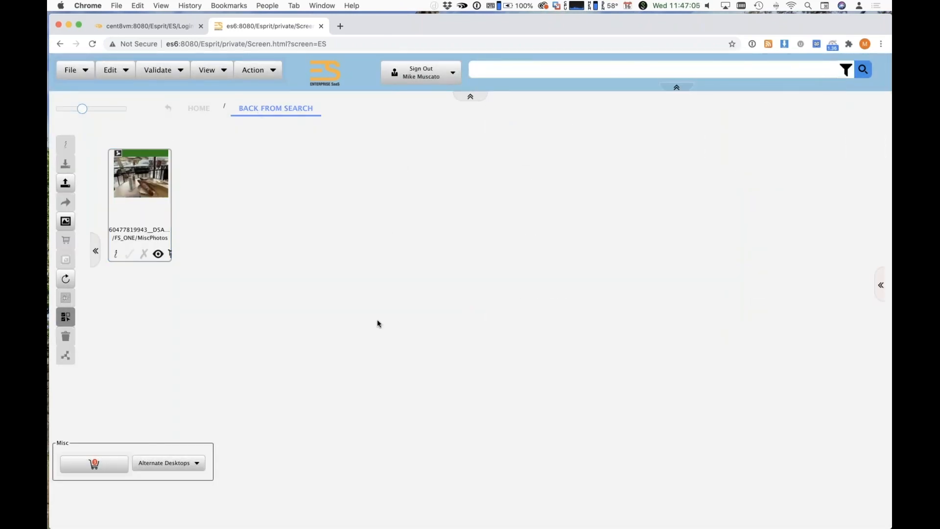
{"action": "left_click", "coordinate": [193, 109]}
{"action": "left_click", "coordinate": [863, 70]}
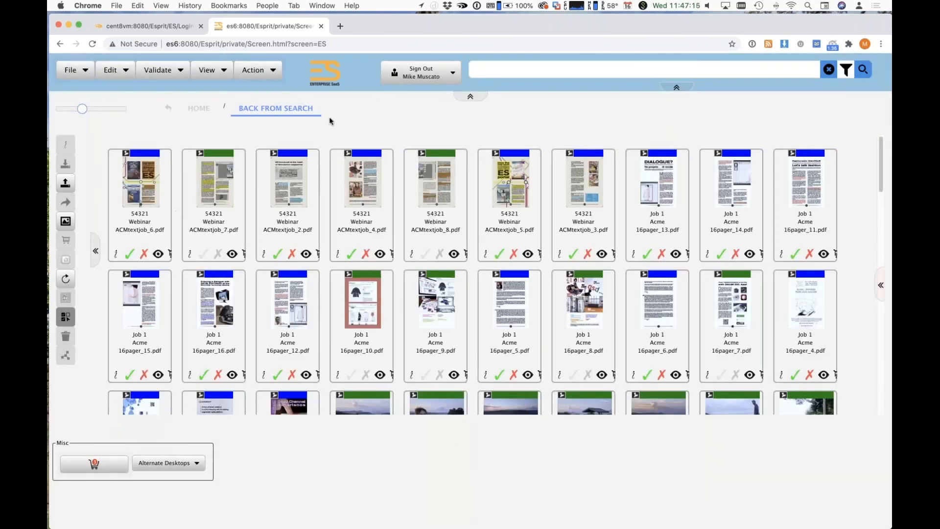
Step: Switch to the alternate desktop BRIEF_DESKTOP
{"action": "left_click", "coordinate": [195, 464]}
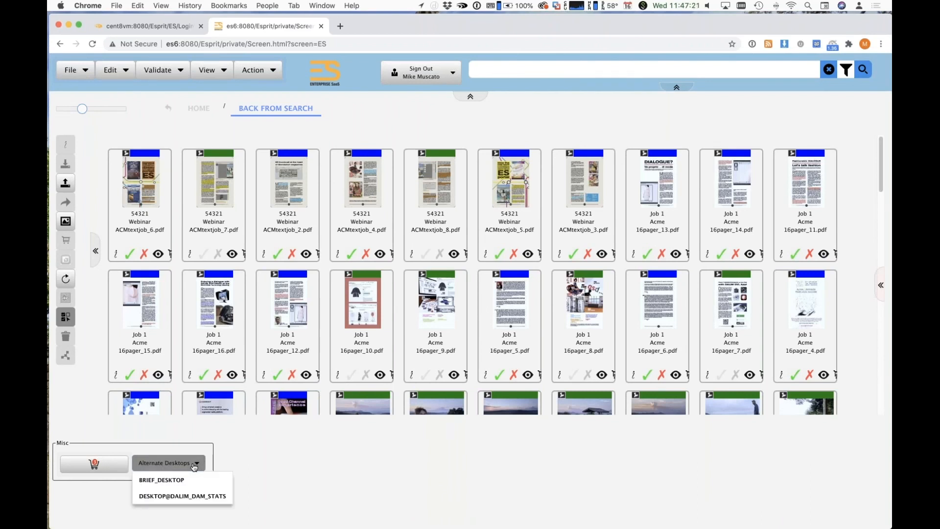
{"action": "left_click", "coordinate": [179, 482]}
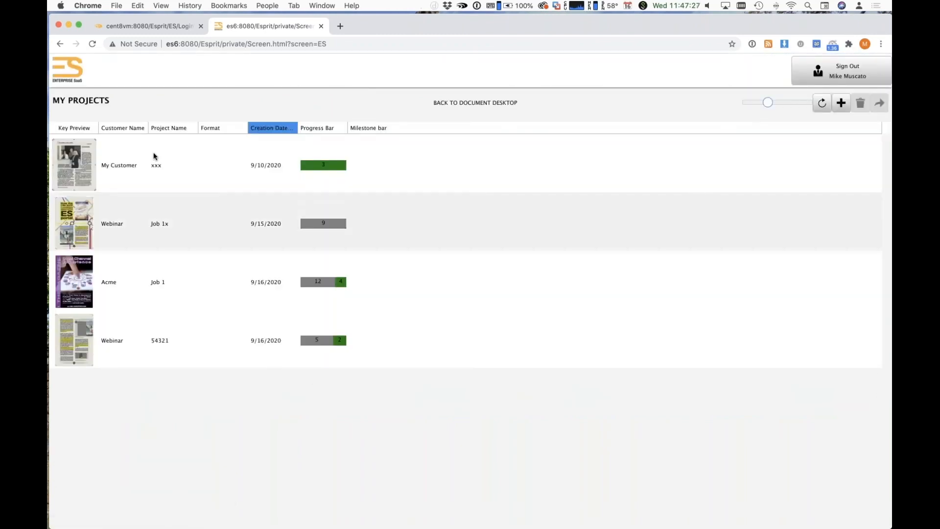
Step: Look through the customers' projects under My Projects and open Acme's Job 1 in the document desktop
{"action": "left_click", "coordinate": [118, 175]}
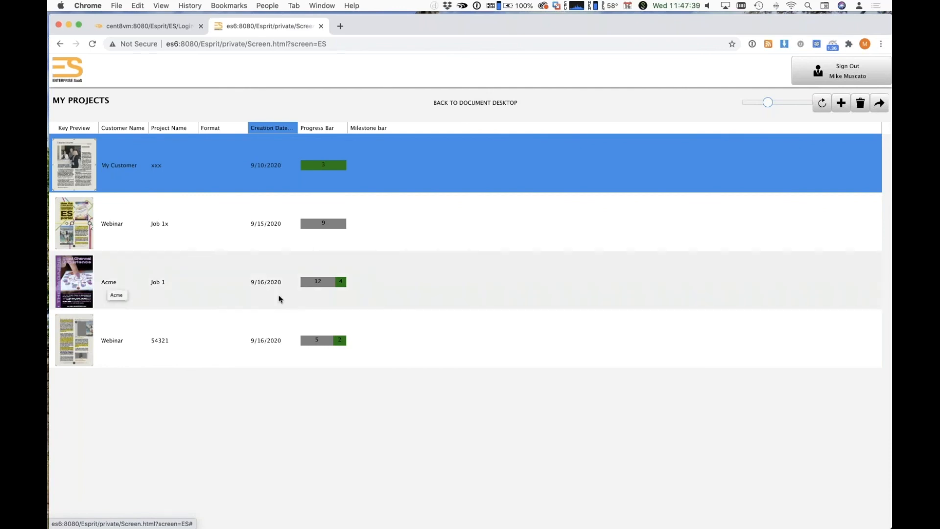
{"action": "left_click", "coordinate": [137, 235]}
{"action": "left_click", "coordinate": [137, 167]}
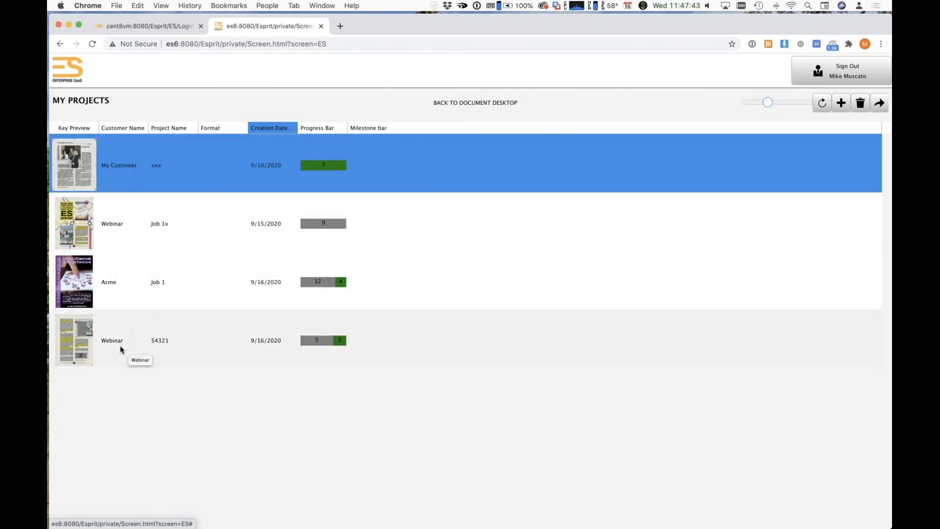
{"action": "left_click", "coordinate": [121, 350]}
{"action": "left_click", "coordinate": [120, 258]}
{"action": "left_click", "coordinate": [112, 224]}
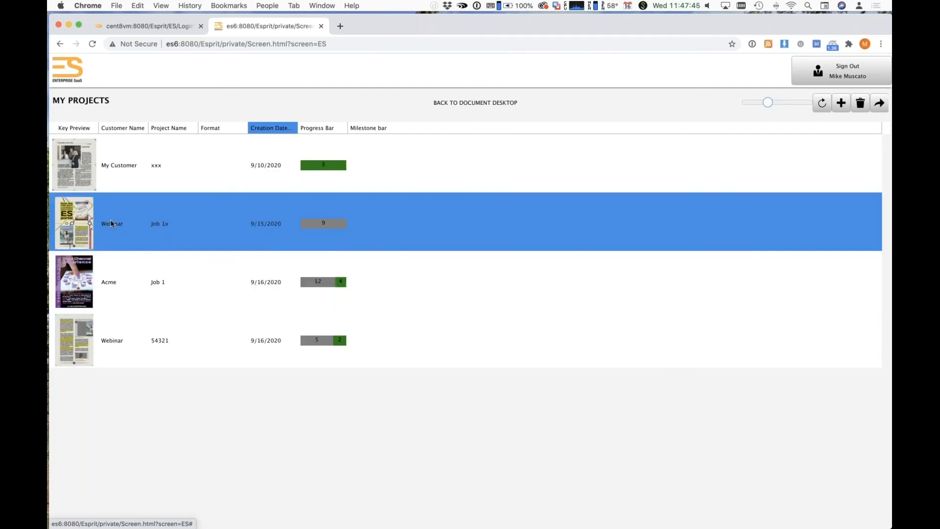
{"action": "left_click", "coordinate": [131, 293]}
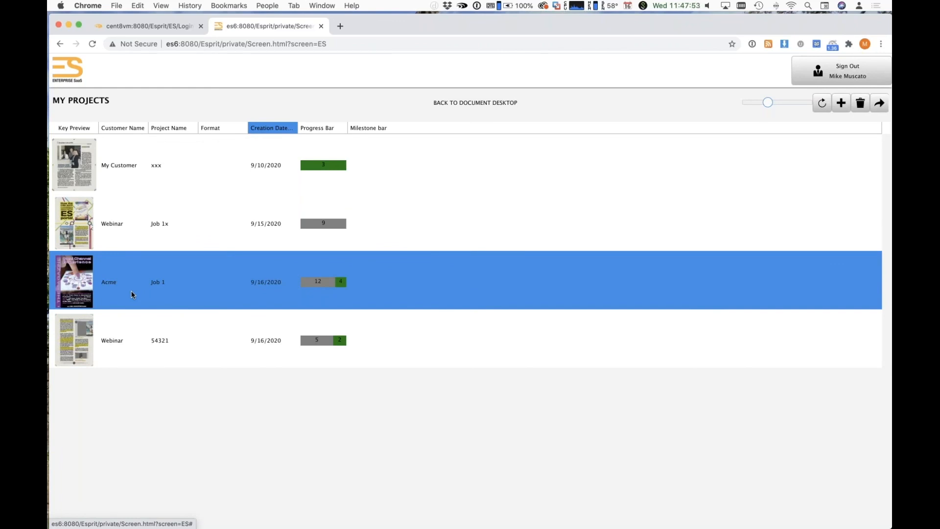
{"action": "left_click", "coordinate": [96, 353]}
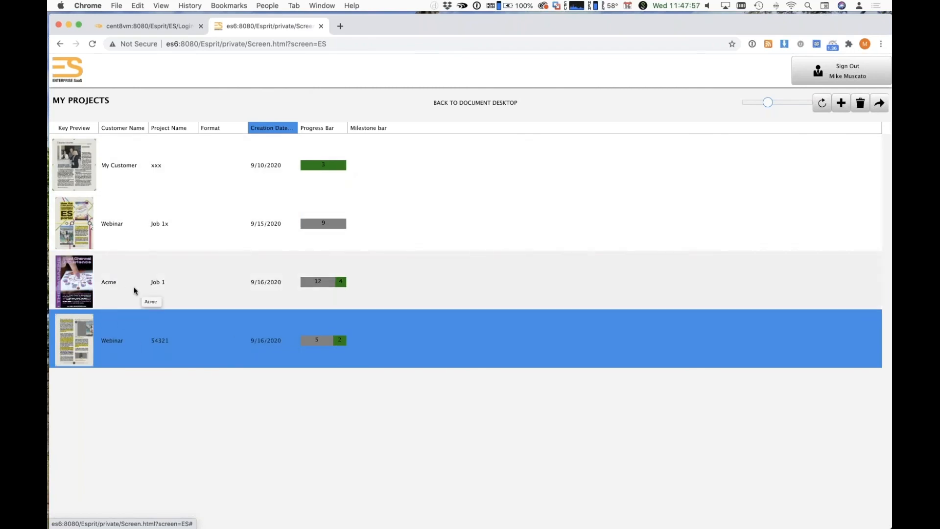
{"action": "left_click", "coordinate": [99, 289]}
{"action": "double_click", "coordinate": [98, 288]}
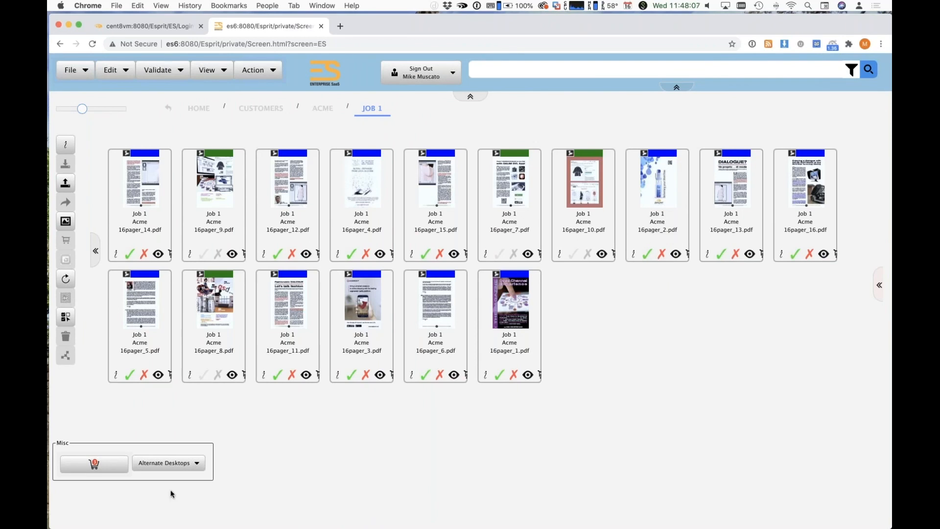
Step: Go to the My Projects alternate desktop again and return to the document desktop
{"action": "left_click", "coordinate": [162, 463]}
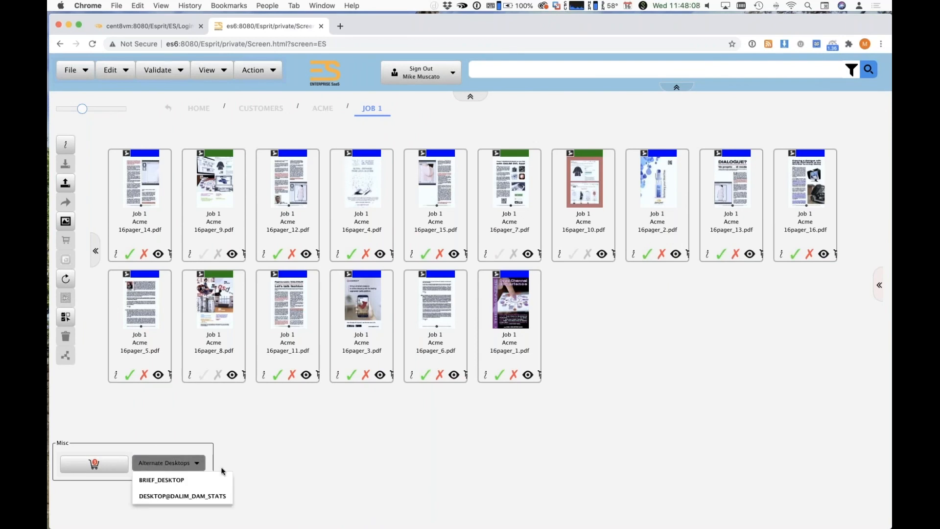
{"action": "left_click", "coordinate": [166, 496]}
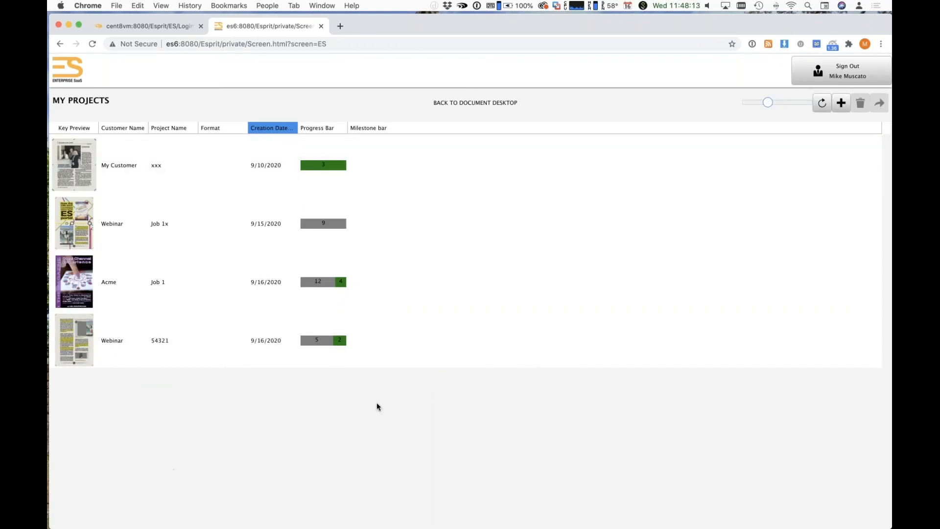
{"action": "left_click", "coordinate": [466, 104]}
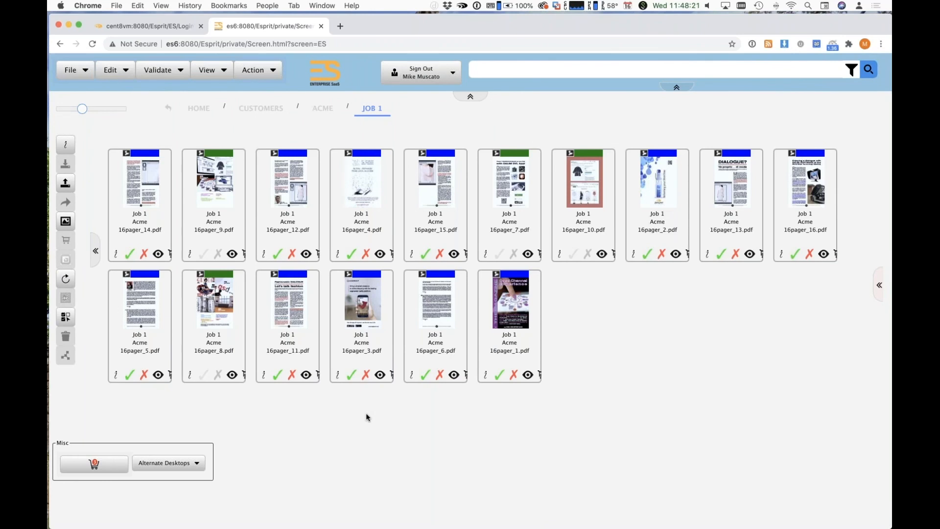
Step: Switch to the dtop_100 layout in Safari and display the bookmark settings of the Alternate Desktops menu
{"action": "key", "text": "super+Tab"}
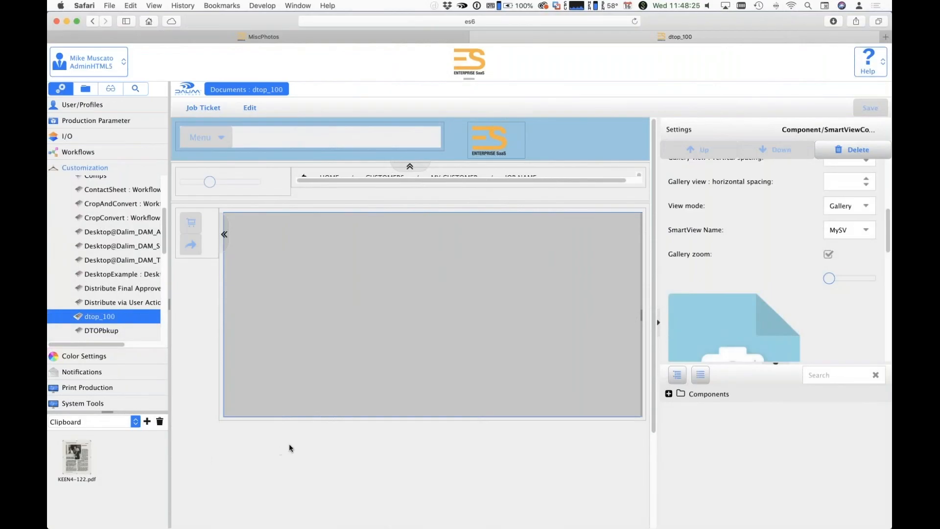
{"action": "scroll", "coordinate": [294, 426], "scroll_direction": "down", "scroll_amount": 5}
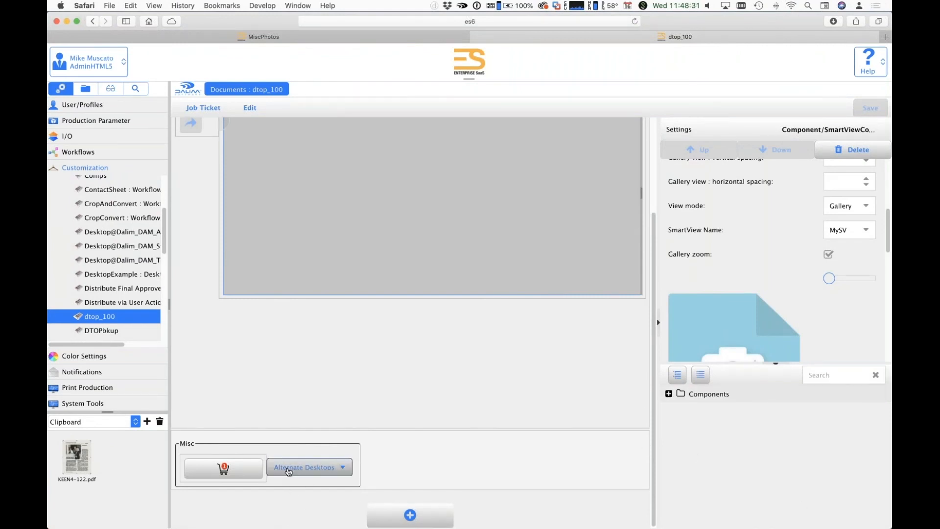
{"action": "left_click", "coordinate": [289, 471]}
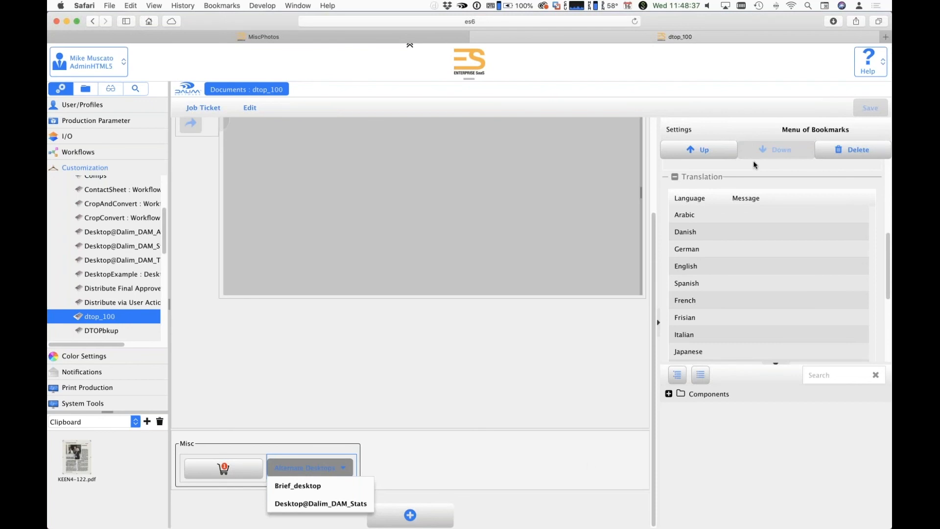
{"action": "left_click", "coordinate": [531, 465]}
{"action": "left_click", "coordinate": [275, 462]}
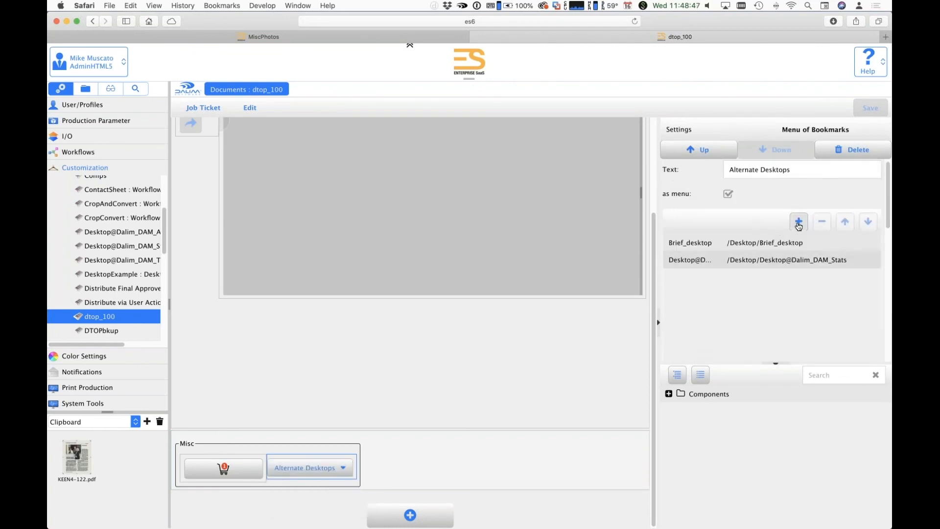
Step: Add a blank entry to the Alternate Desktops menu and look through the Smartviews and Desktop targets available for it, without assigning one
{"action": "left_click", "coordinate": [799, 223]}
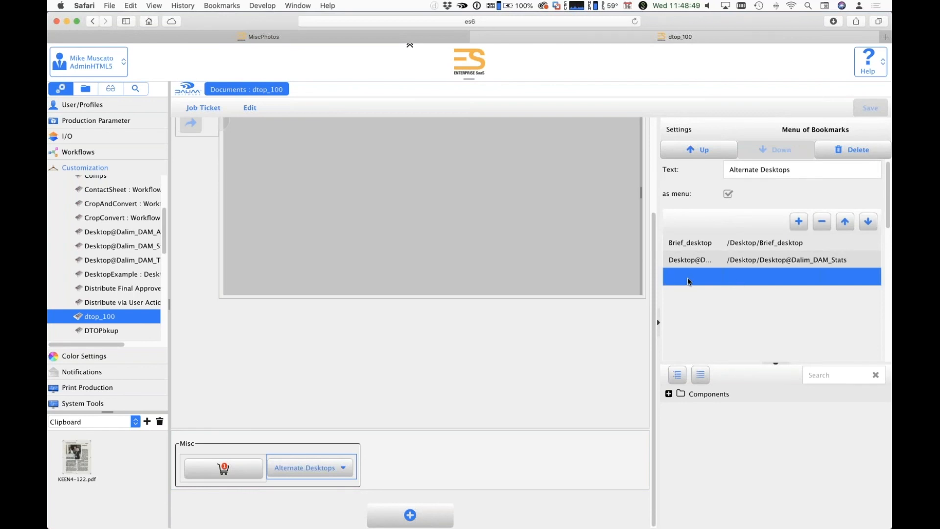
{"action": "double_click", "coordinate": [688, 281]}
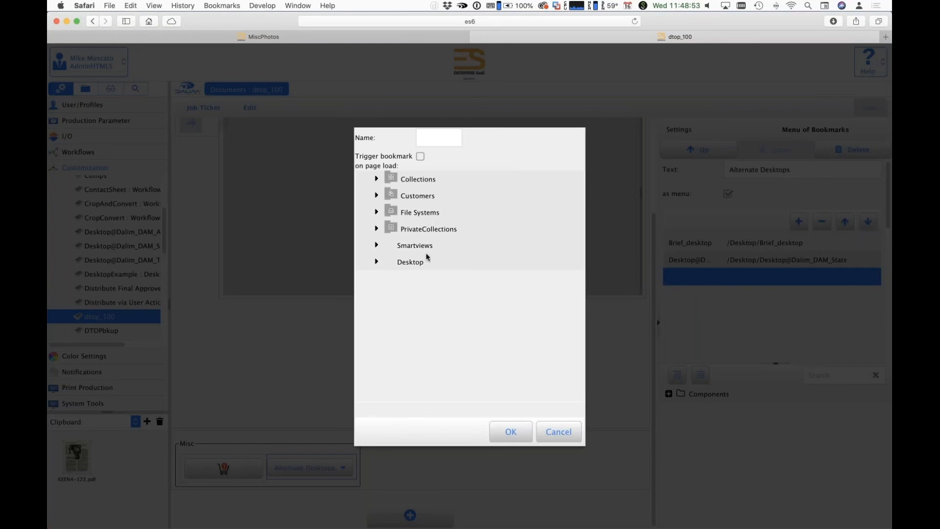
{"action": "left_click", "coordinate": [377, 245]}
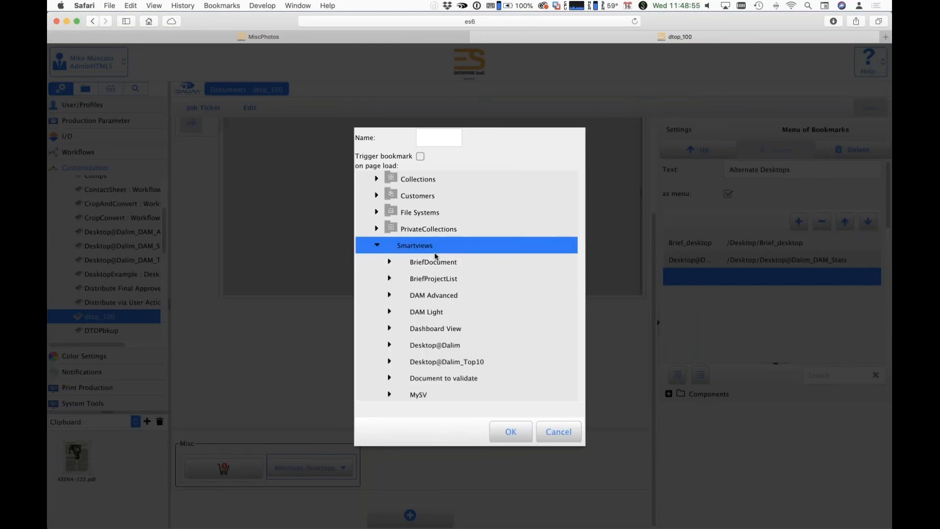
{"action": "left_click", "coordinate": [378, 246]}
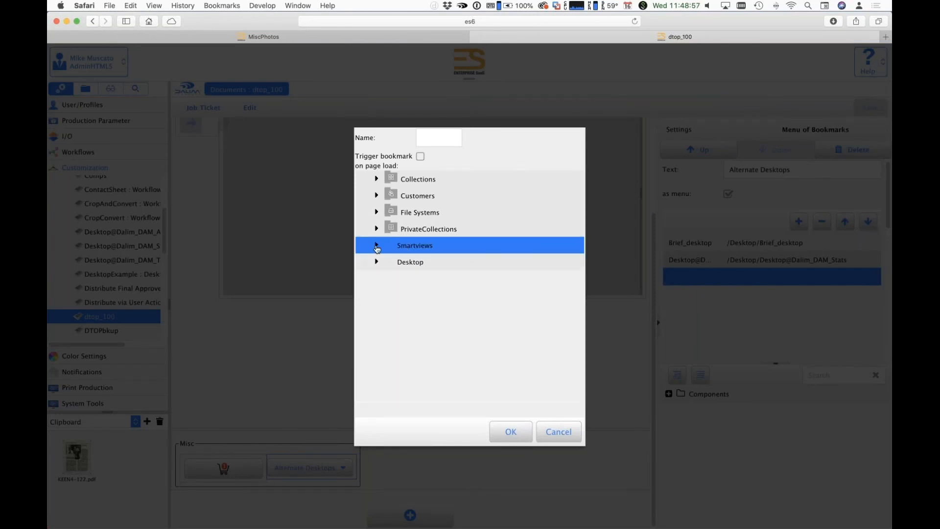
{"action": "left_click", "coordinate": [377, 264]}
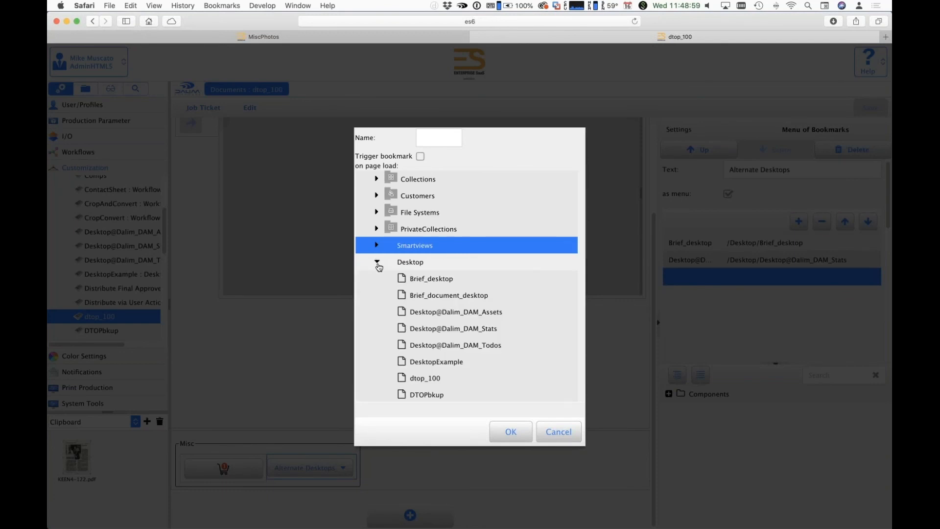
{"action": "left_click", "coordinate": [378, 264]}
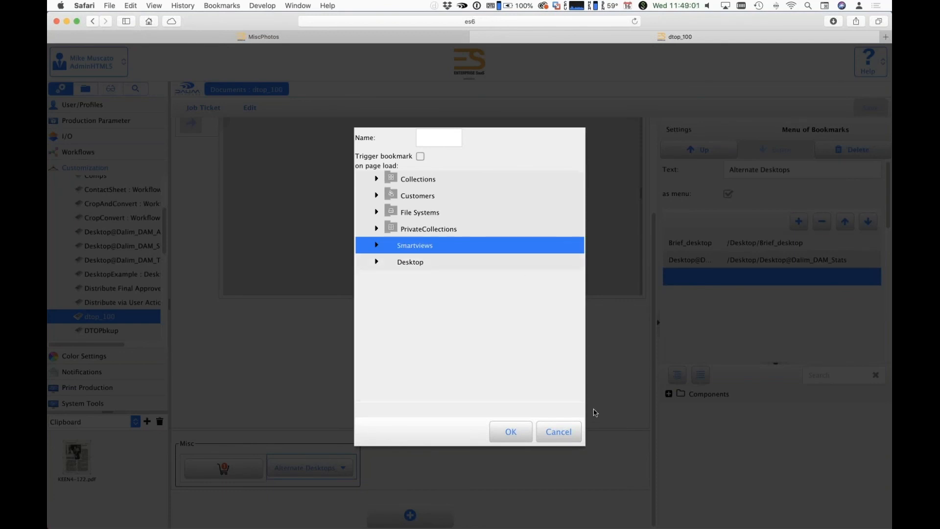
{"action": "left_click", "coordinate": [559, 432]}
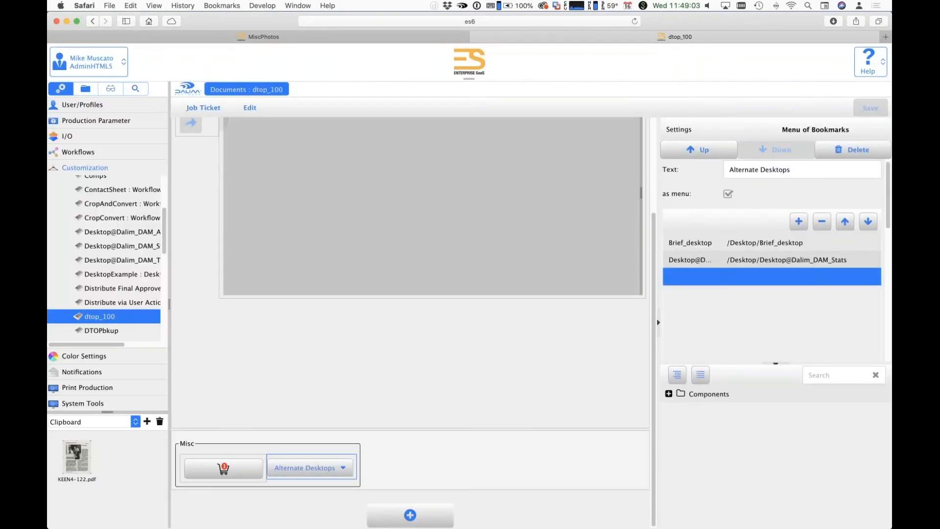
Step: Switch to the user desktop in Chrome and open the alternate desktop DESKTOP@DALIM_DAM_STATS
{"action": "key", "text": "super+Tab"}
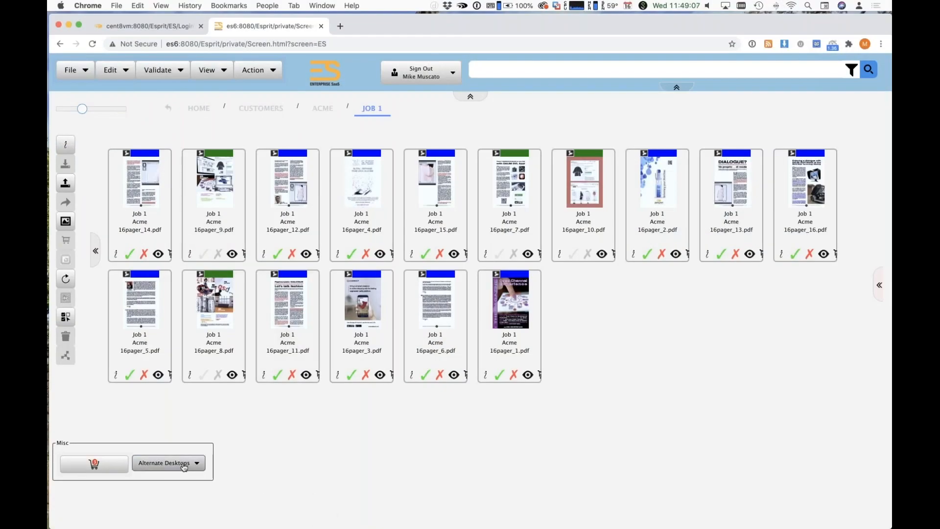
{"action": "left_click", "coordinate": [184, 466]}
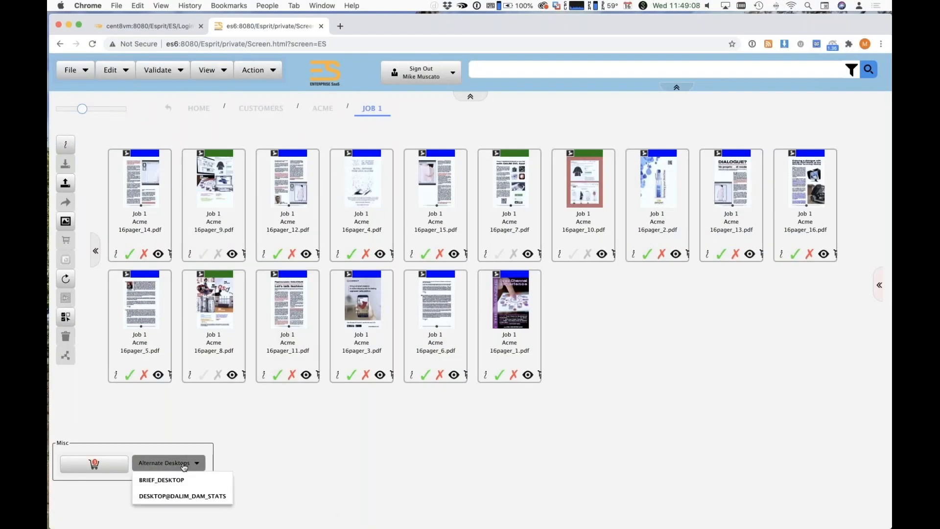
{"action": "left_click", "coordinate": [182, 498]}
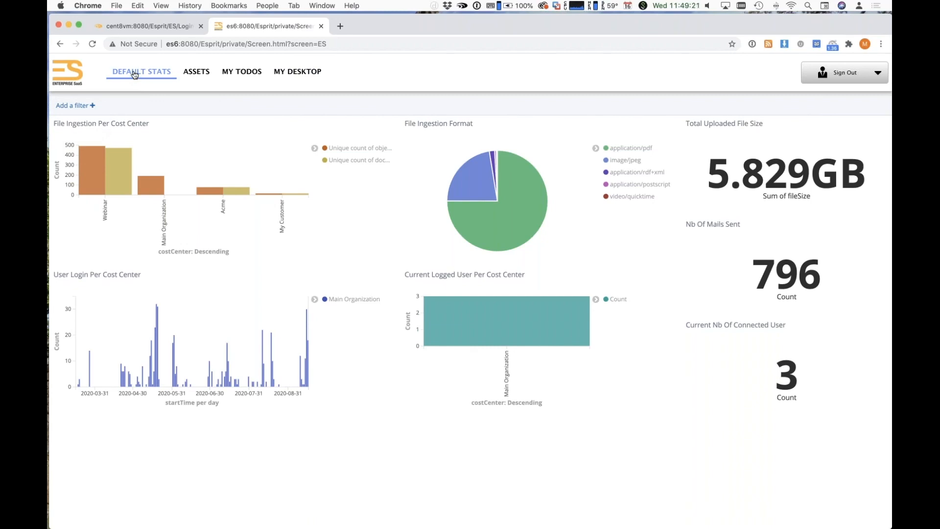
Step: Go to the Assets desktop and look through its files
{"action": "left_click", "coordinate": [196, 73]}
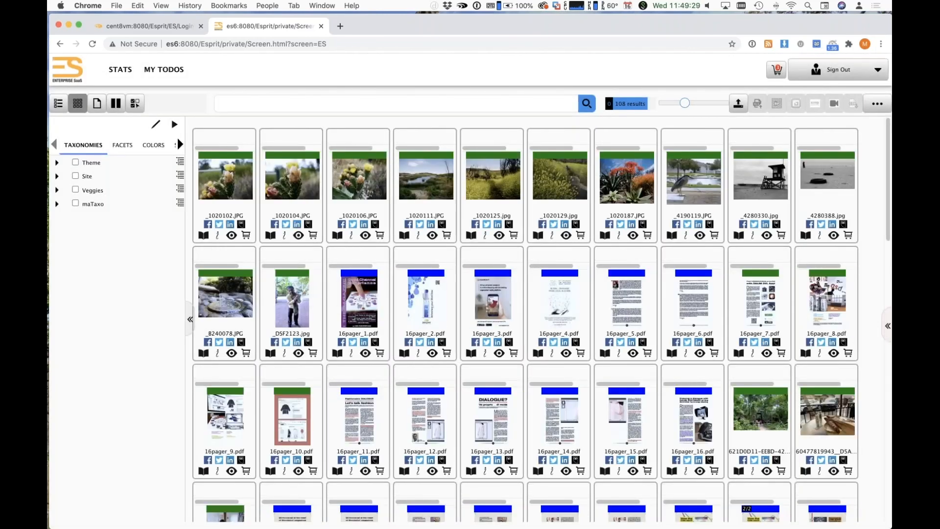
{"action": "scroll", "coordinate": [329, 289], "scroll_direction": "down", "scroll_amount": 9}
{"action": "scroll", "coordinate": [360, 294], "scroll_direction": "up", "scroll_amount": 9}
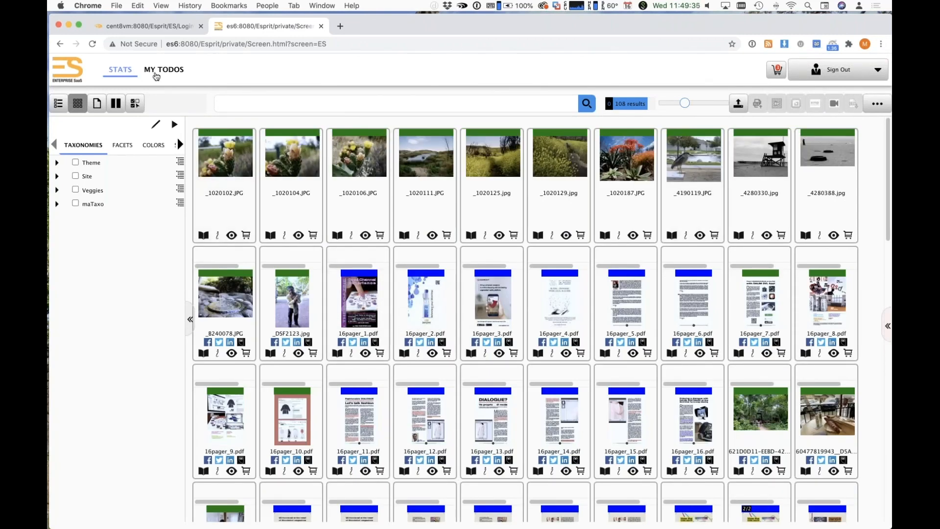
Step: Open the My Todos desktop, show its list as a gallery, select 16pager_2.pdf and look through the documents
{"action": "left_click", "coordinate": [156, 75]}
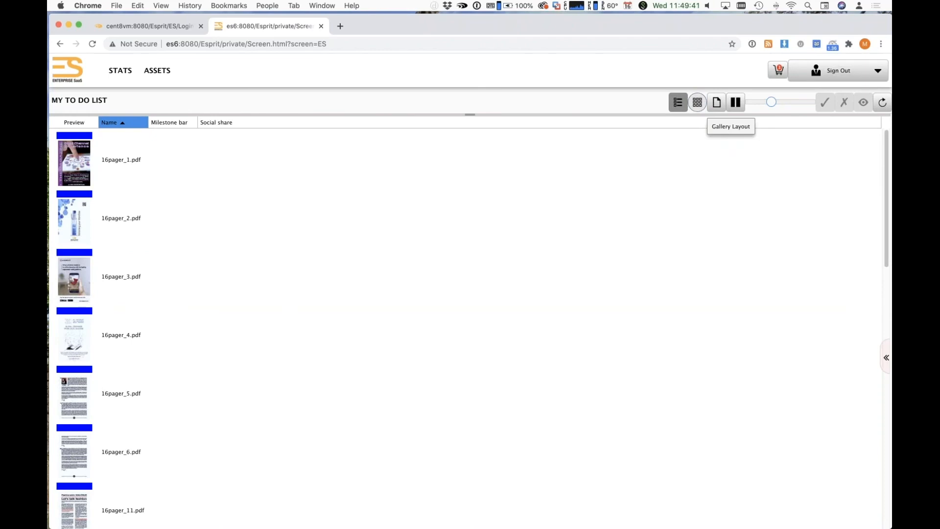
{"action": "left_click", "coordinate": [698, 102]}
{"action": "left_click", "coordinate": [110, 187]}
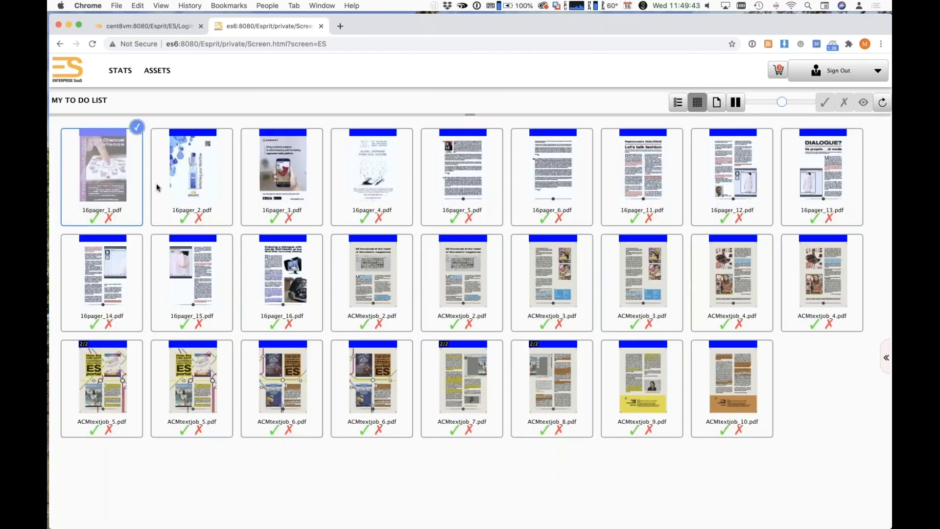
{"action": "left_click", "coordinate": [158, 185]}
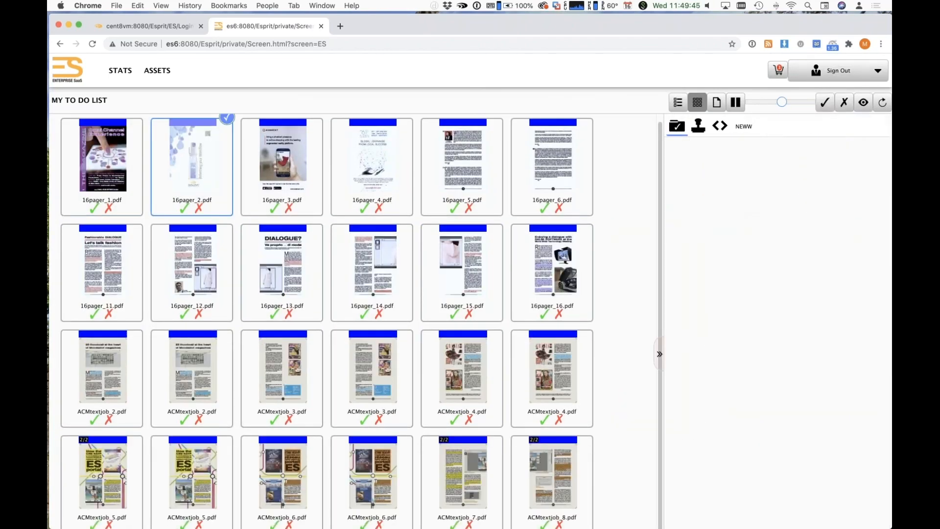
{"action": "scroll", "coordinate": [511, 314], "scroll_direction": "down", "scroll_amount": 2}
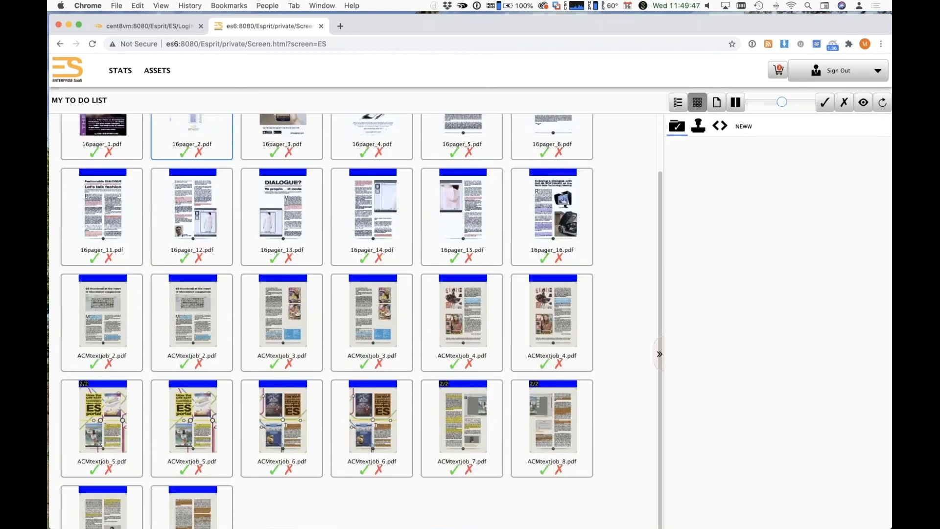
{"action": "scroll", "coordinate": [510, 314], "scroll_direction": "up", "scroll_amount": 2}
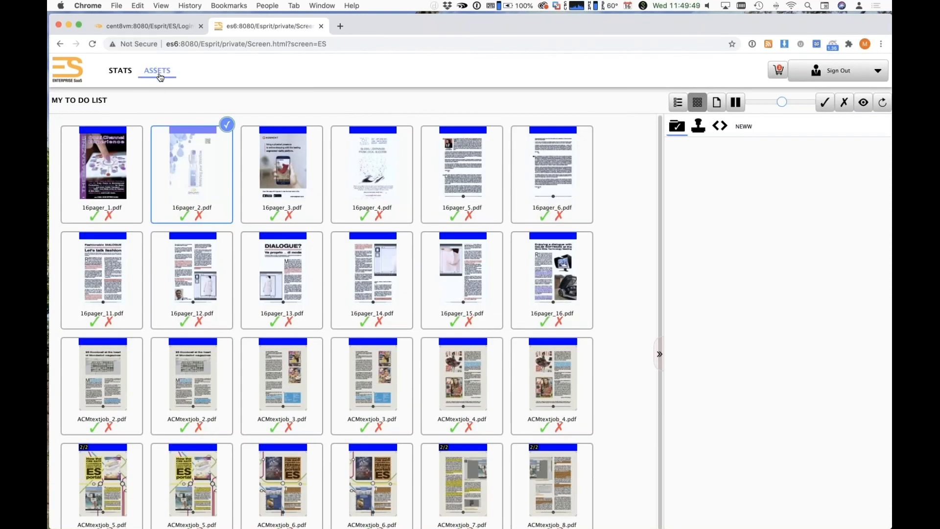
Step: Return to the statistics desktop, go from there to My Desktop and look through its documents
{"action": "left_click", "coordinate": [118, 70]}
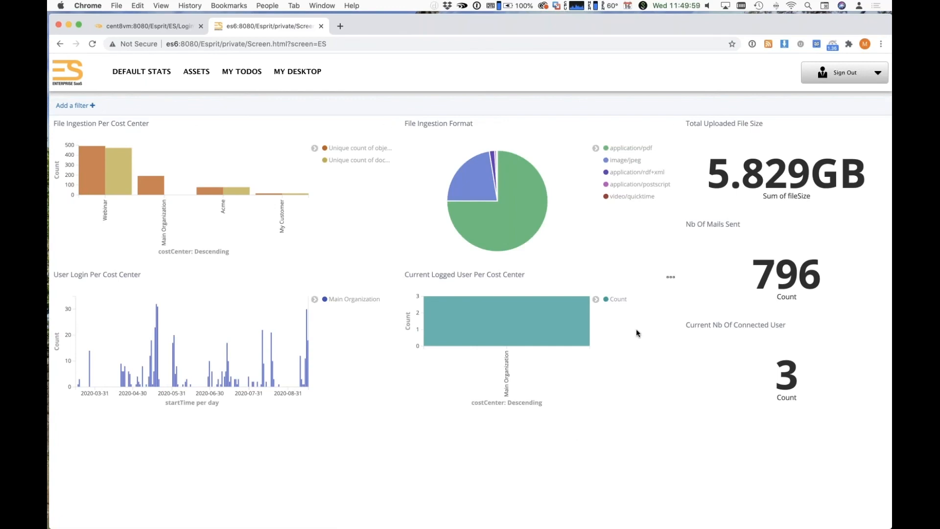
{"action": "left_click", "coordinate": [304, 72]}
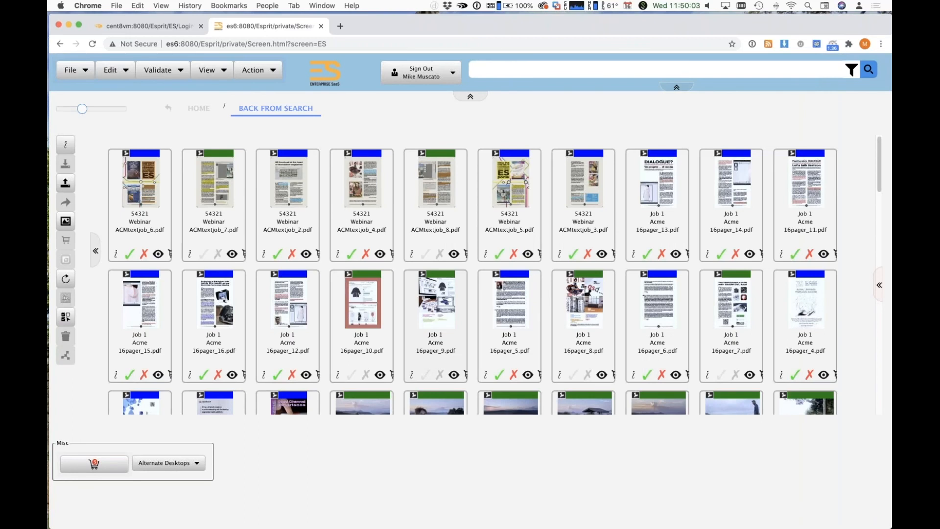
{"action": "scroll", "coordinate": [470, 275], "scroll_direction": "down", "scroll_amount": 3}
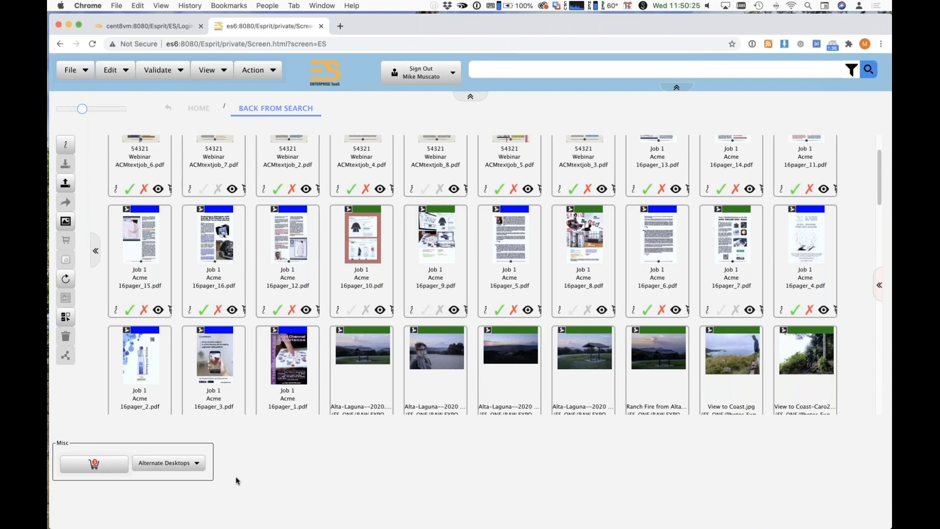
Step: Open DESKTOP@DALIM_DAM_STATS again, visit the Assets desktop and return to the statistics
{"action": "left_click", "coordinate": [161, 470]}
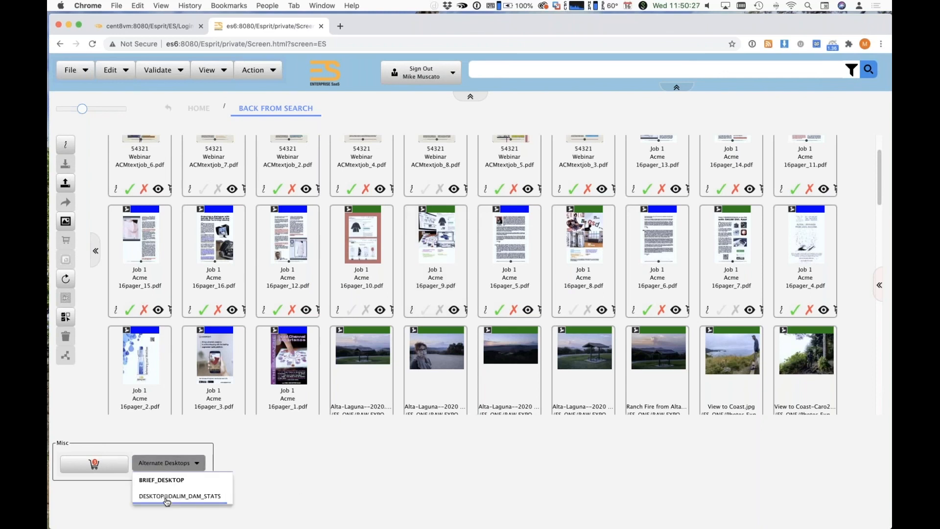
{"action": "left_click", "coordinate": [212, 496]}
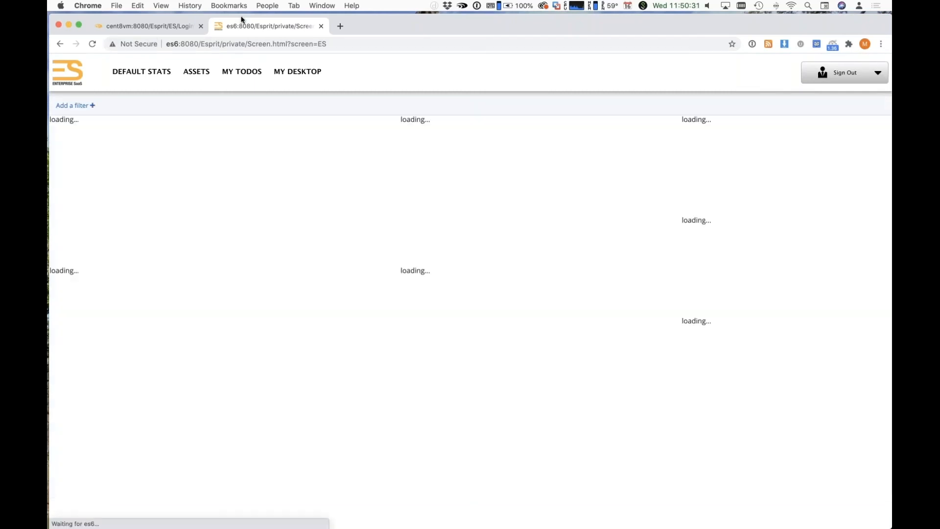
{"action": "left_click", "coordinate": [197, 72]}
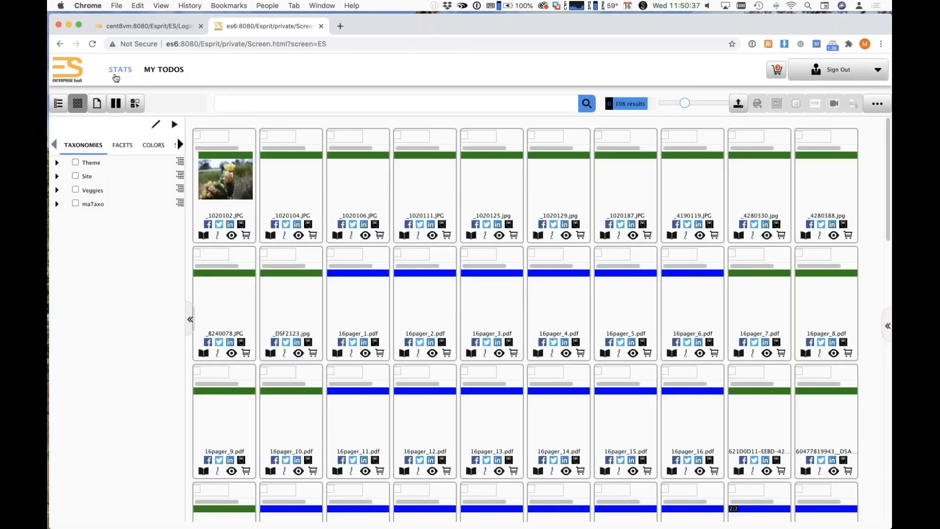
{"action": "left_click", "coordinate": [120, 69]}
Step: Switch to Safari, widen the navigation tree, open the Desktop@Dalim_DAM_Stats layout and display its bookmark menu settings
{"action": "key", "text": "super+Tab"}
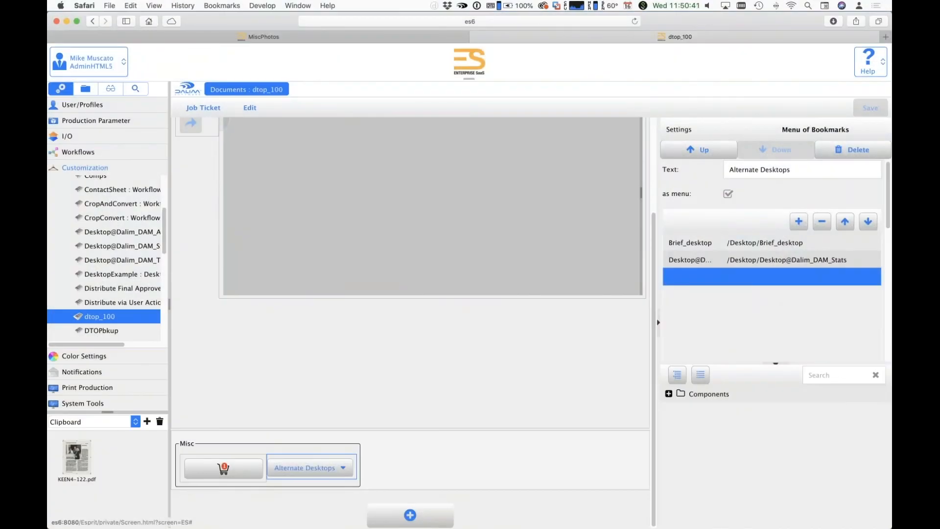
{"action": "left_click_drag", "start_coordinate": [169, 284], "coordinate": [226, 285]}
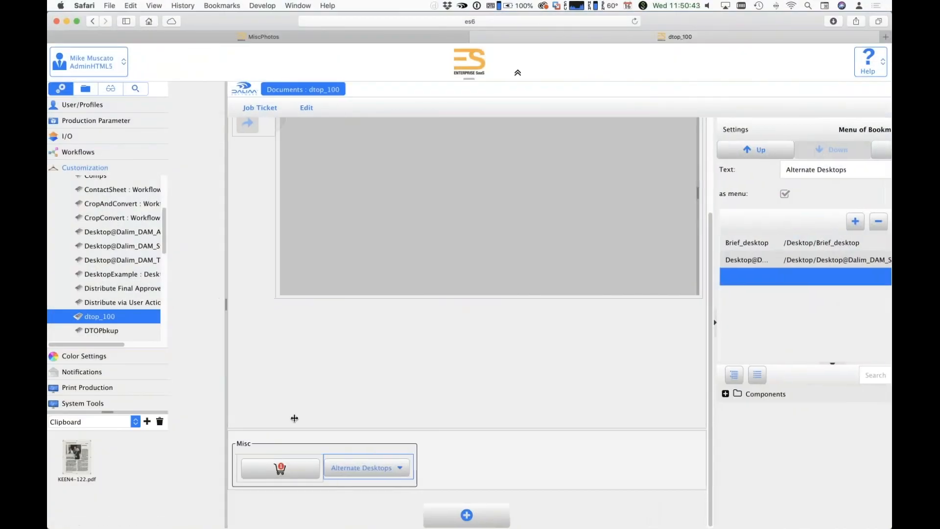
{"action": "left_click", "coordinate": [94, 247]}
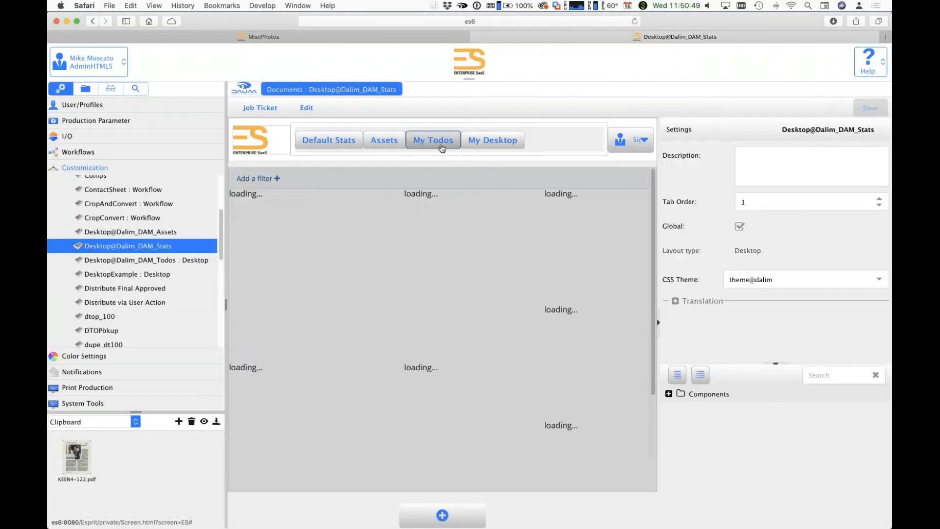
{"action": "left_click", "coordinate": [303, 144]}
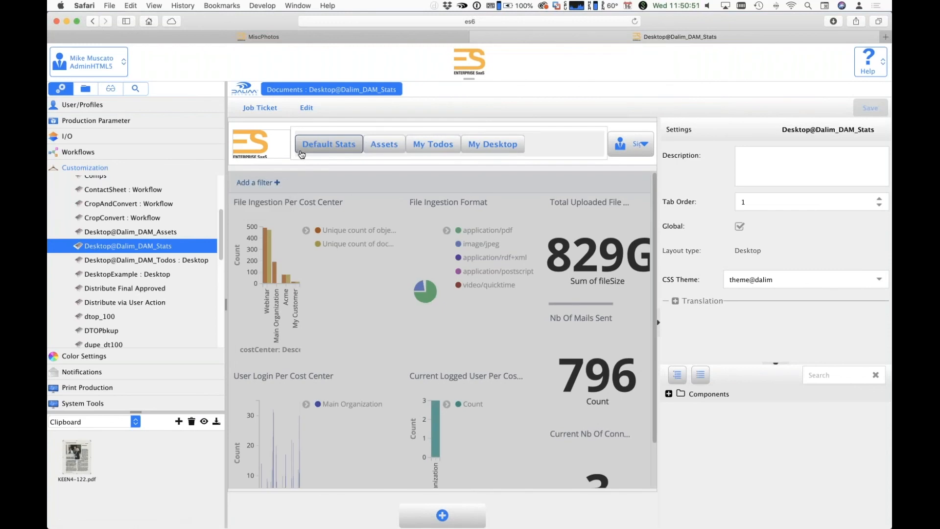
{"action": "left_click", "coordinate": [301, 153]}
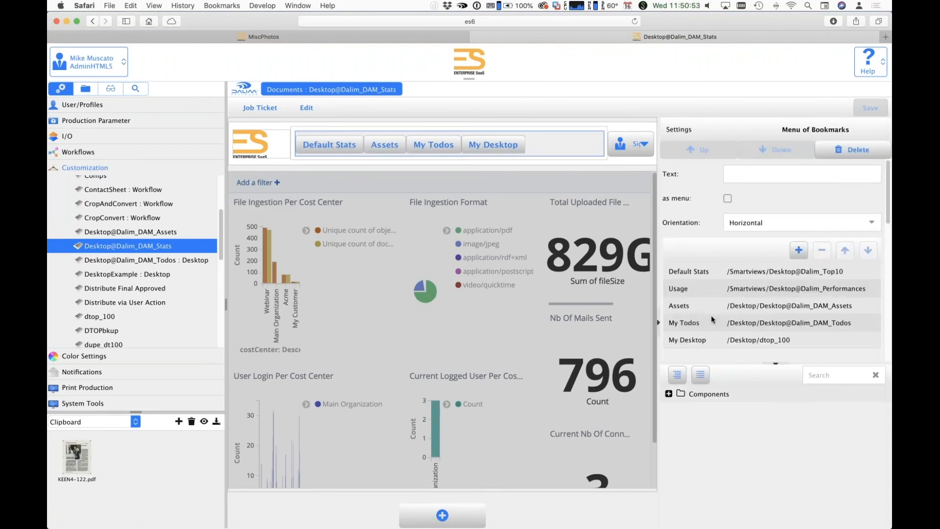
Step: Review the targets of the Default Stats, Usage, Assets, My Todos and My Desktop bookmarks
{"action": "left_click", "coordinate": [781, 272]}
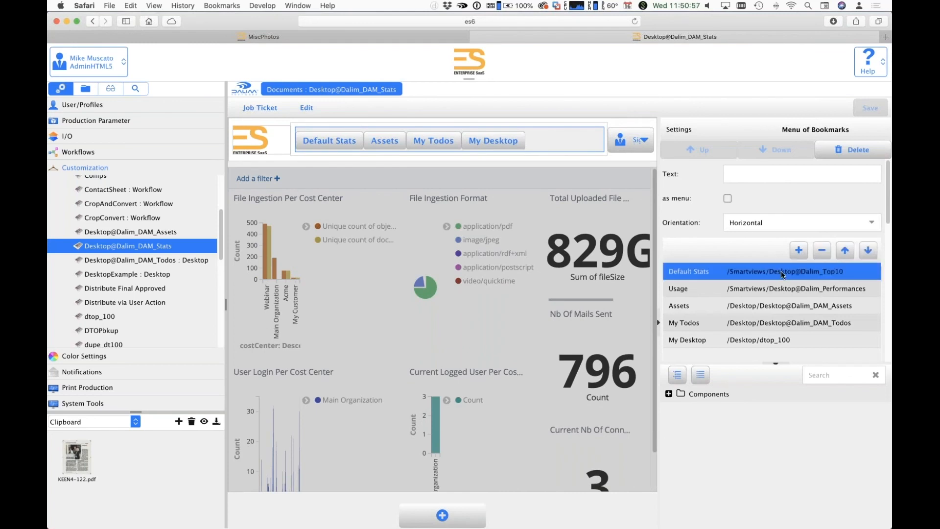
{"action": "left_click", "coordinate": [762, 289]}
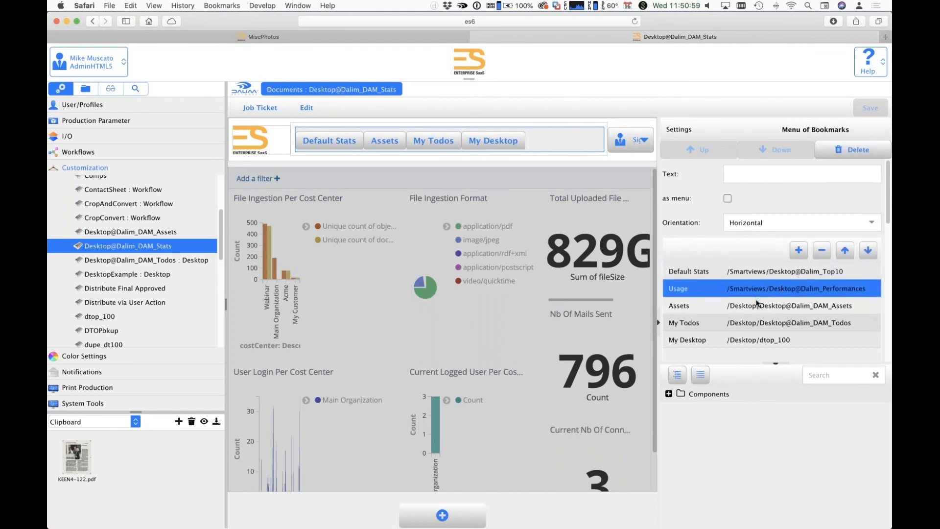
{"action": "left_click", "coordinate": [758, 306]}
{"action": "left_click", "coordinate": [764, 324]}
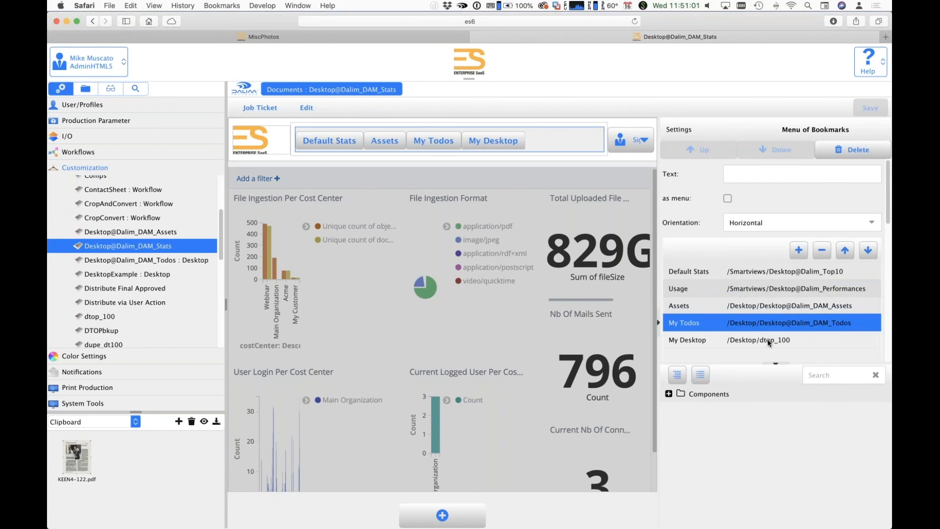
{"action": "left_click", "coordinate": [769, 341]}
Step: Expand the Components folder and look through the available layout components, including Menu of Bookmarks
{"action": "left_click", "coordinate": [669, 395]}
{"action": "scroll", "coordinate": [781, 461], "scroll_direction": "down", "scroll_amount": 3}
{"action": "scroll", "coordinate": [780, 461], "scroll_direction": "up", "scroll_amount": 3}
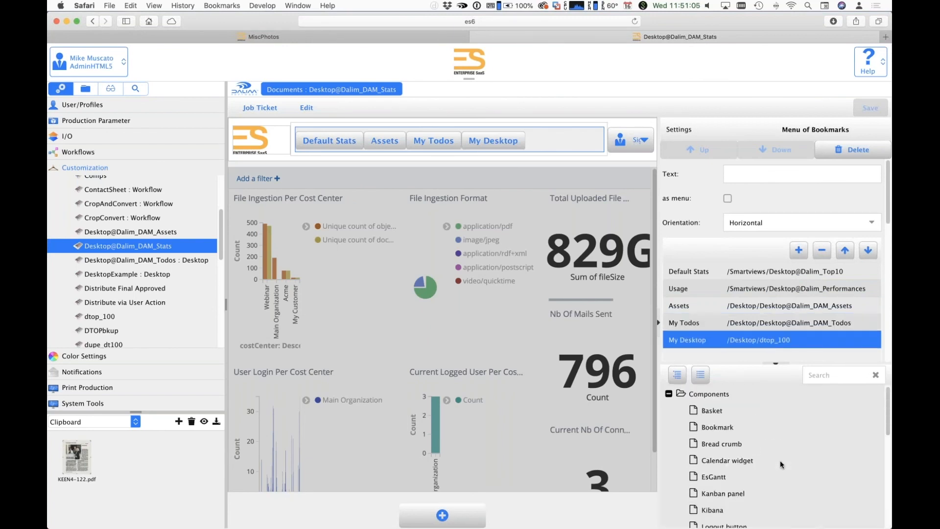
{"action": "scroll", "coordinate": [760, 446], "scroll_direction": "down", "scroll_amount": 3}
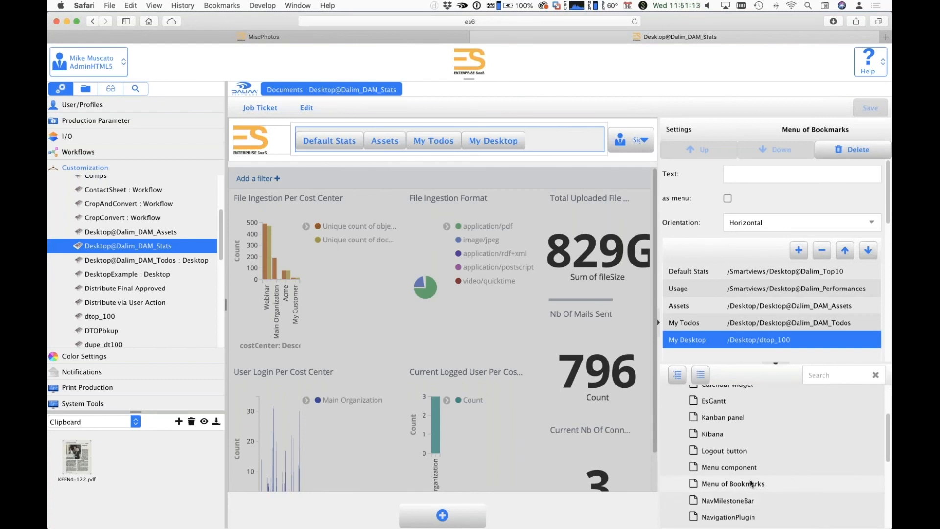
{"action": "scroll", "coordinate": [751, 484], "scroll_direction": "down", "scroll_amount": 1}
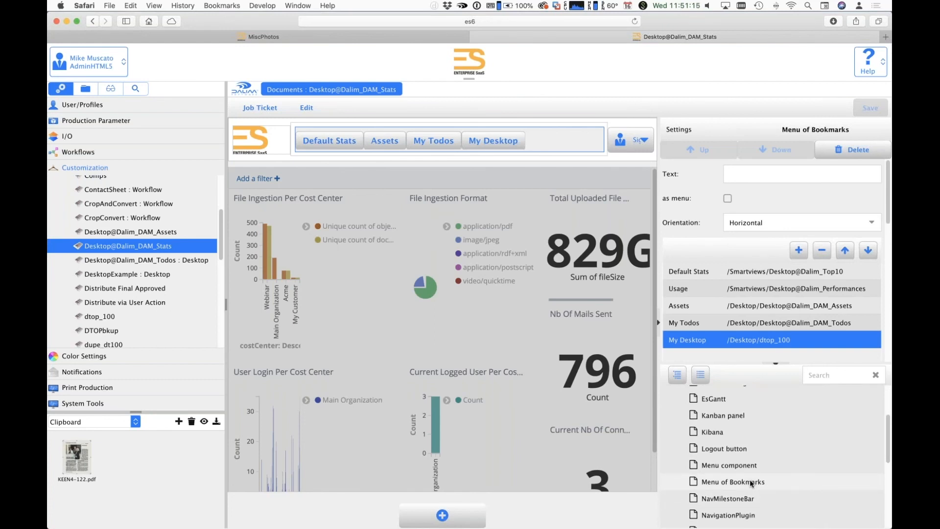
{"action": "scroll", "coordinate": [751, 483], "scroll_direction": "up", "scroll_amount": 3}
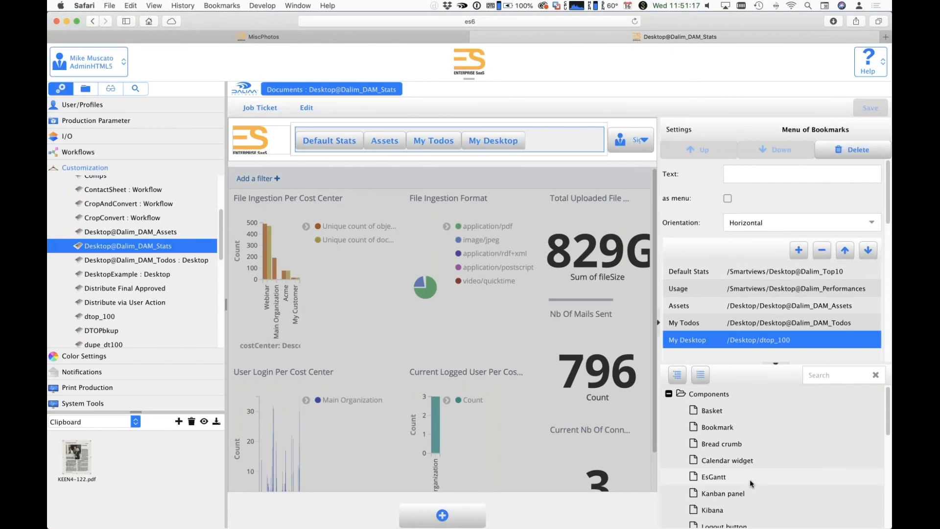
Step: Open the dtop_100 and Uploader layouts and look through the Components folder offered for Uploader
{"action": "left_click", "coordinate": [109, 318]}
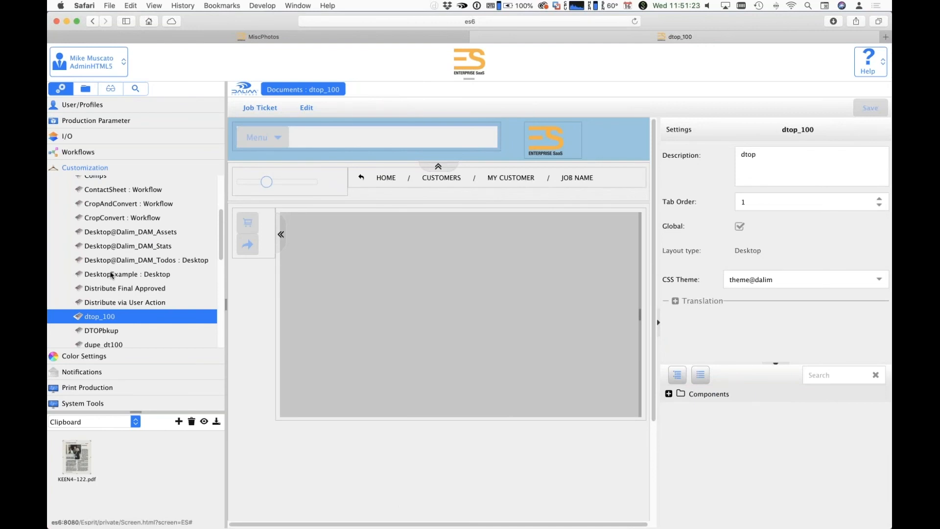
{"action": "scroll", "coordinate": [111, 275], "scroll_direction": "down", "scroll_amount": 10}
{"action": "left_click", "coordinate": [93, 202]}
{"action": "scroll", "coordinate": [669, 391], "scroll_direction": "down", "scroll_amount": 3}
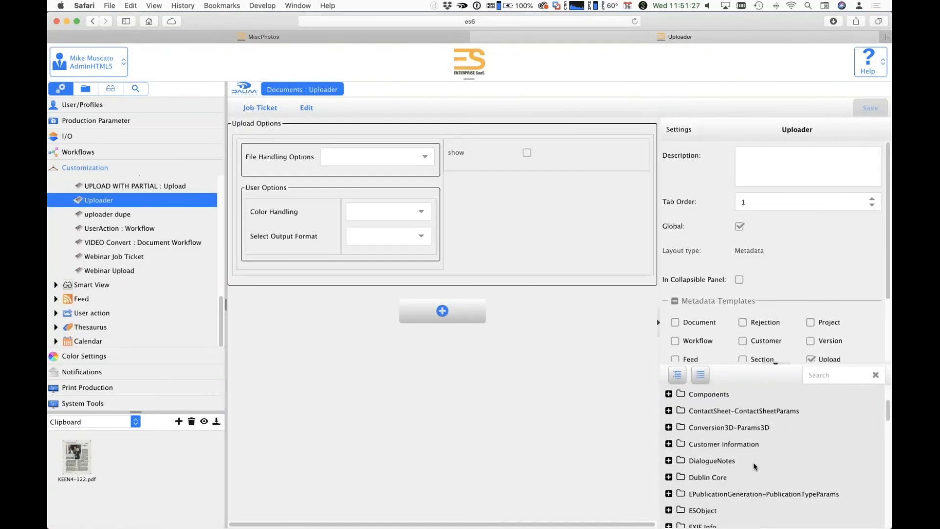
{"action": "left_click", "coordinate": [669, 396]}
{"action": "scroll", "coordinate": [823, 451], "scroll_direction": "down", "scroll_amount": 3}
{"action": "scroll", "coordinate": [823, 452], "scroll_direction": "up", "scroll_amount": 3}
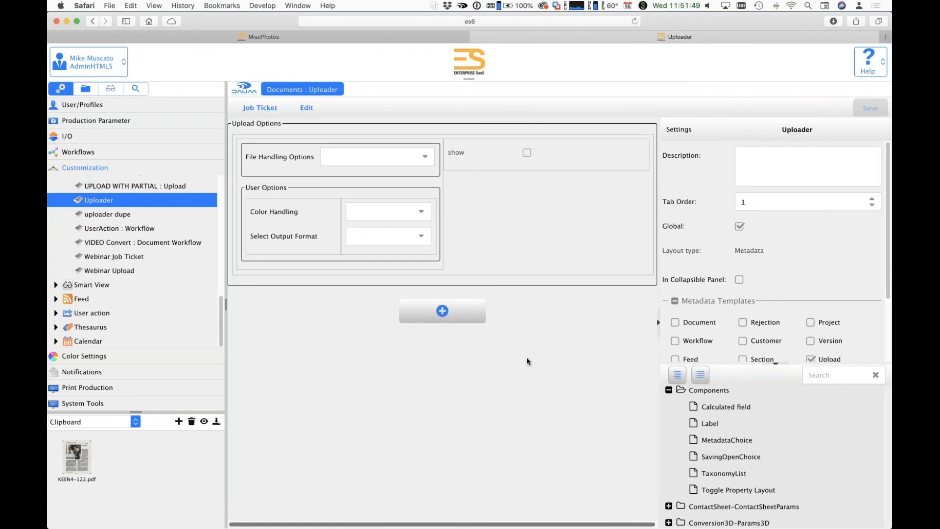
Step: Switch to Chrome and show the My Desktop user desktop
{"action": "key", "text": "super+Tab"}
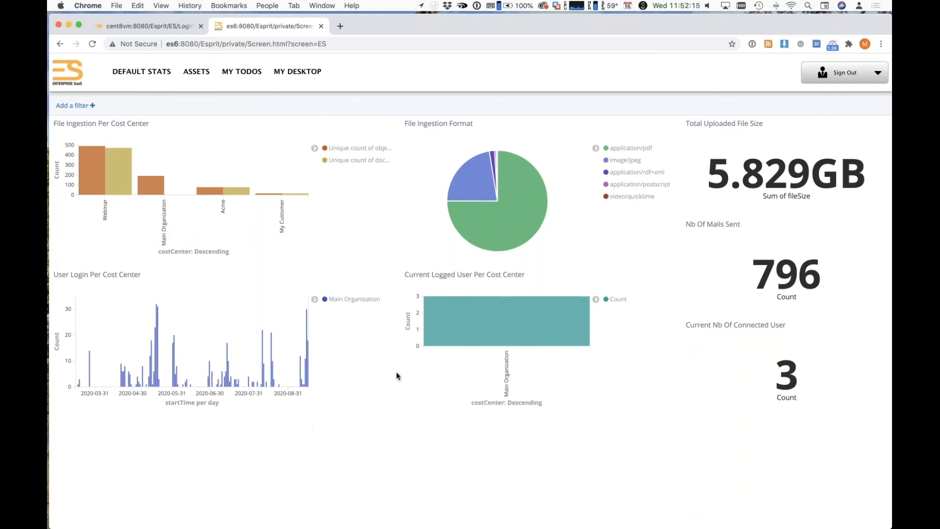
{"action": "left_click", "coordinate": [298, 71]}
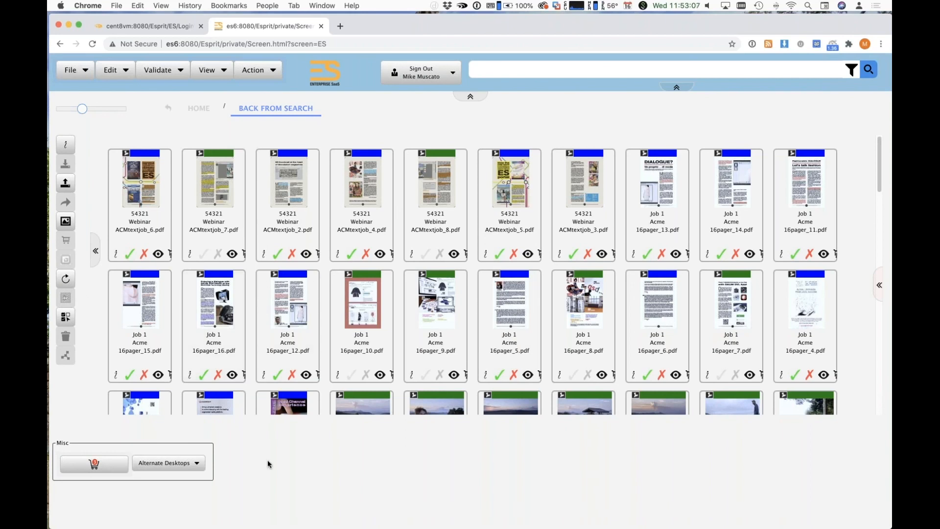
Step: Switch to Safari, bring up the administration settings of the cent8vm session and open its Uploader job ticket layout
{"action": "key", "text": "super+Tab"}
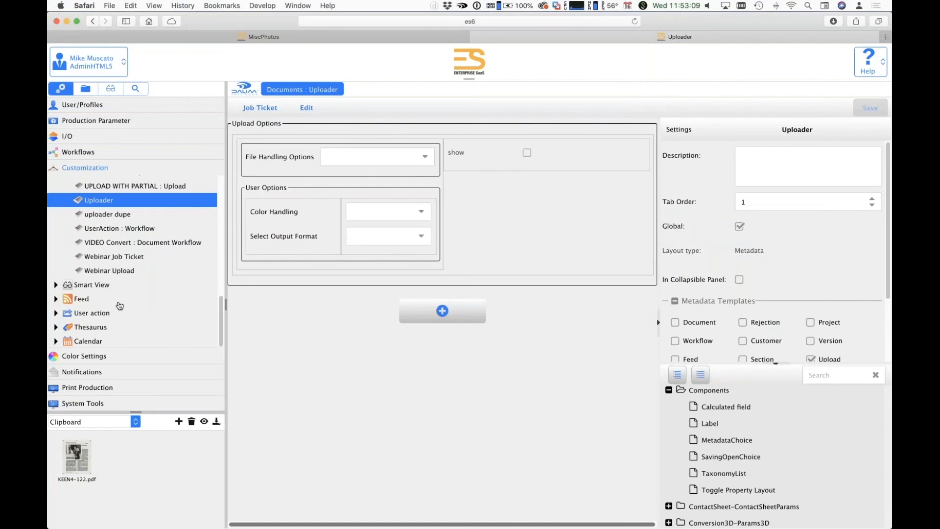
{"action": "scroll", "coordinate": [120, 306], "scroll_direction": "up", "scroll_amount": 5}
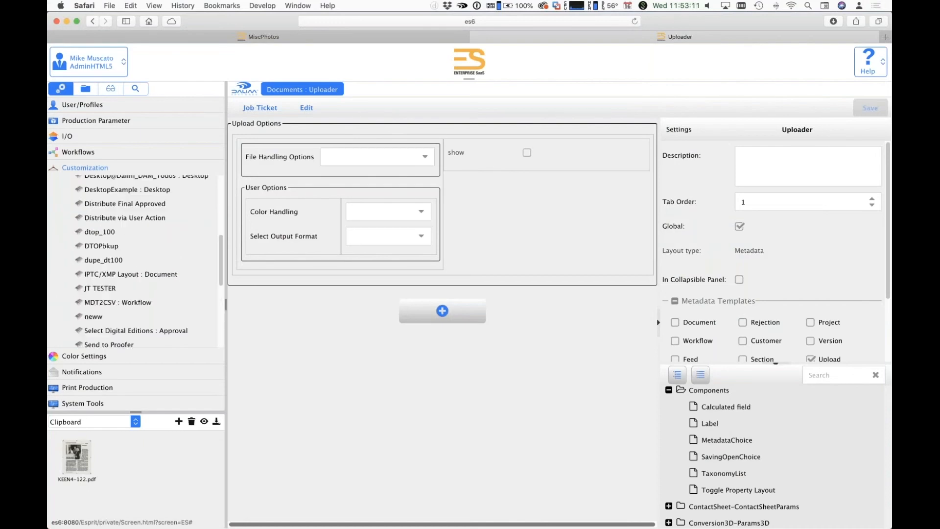
{"action": "scroll", "coordinate": [132, 259], "scroll_direction": "down", "scroll_amount": 5}
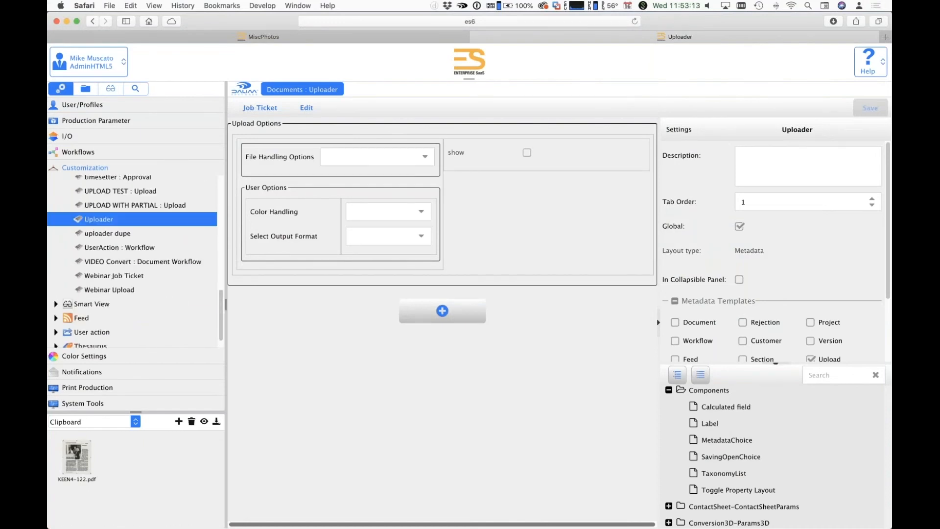
{"action": "left_click", "coordinate": [200, 37]}
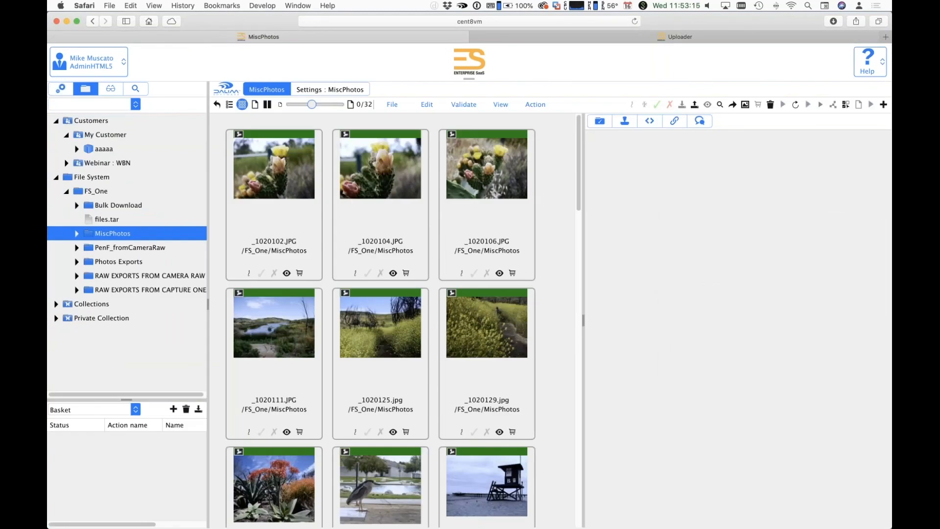
{"action": "left_click", "coordinate": [62, 92]}
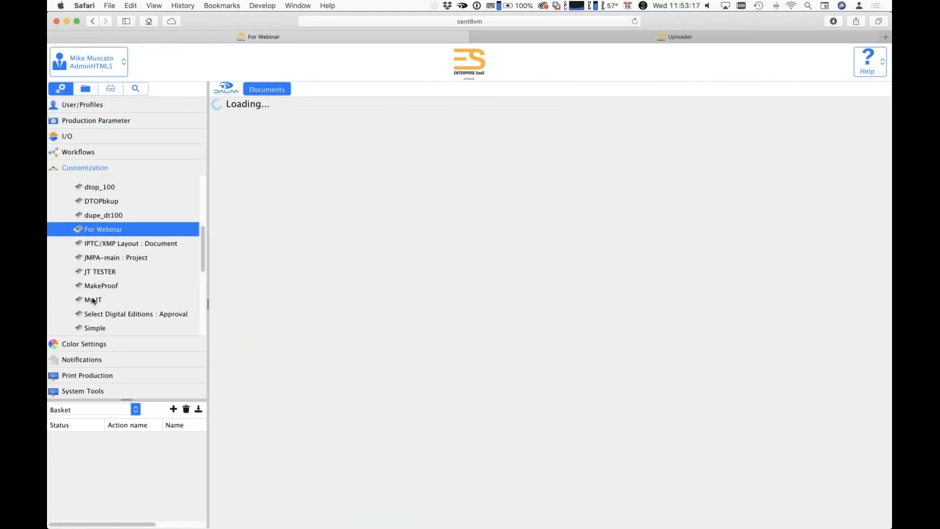
{"action": "scroll", "coordinate": [92, 303], "scroll_direction": "down", "scroll_amount": 5}
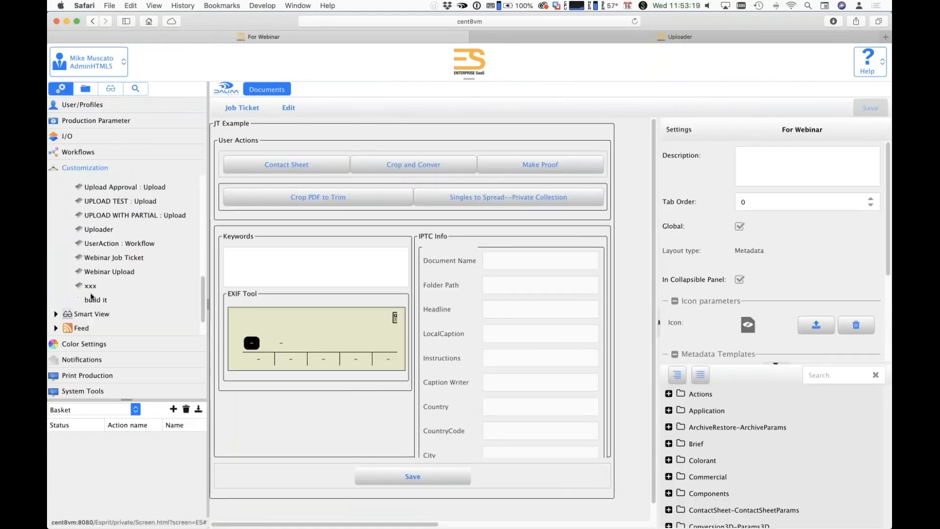
{"action": "scroll", "coordinate": [92, 302], "scroll_direction": "up", "scroll_amount": 5}
{"action": "scroll", "coordinate": [91, 302], "scroll_direction": "down", "scroll_amount": 2}
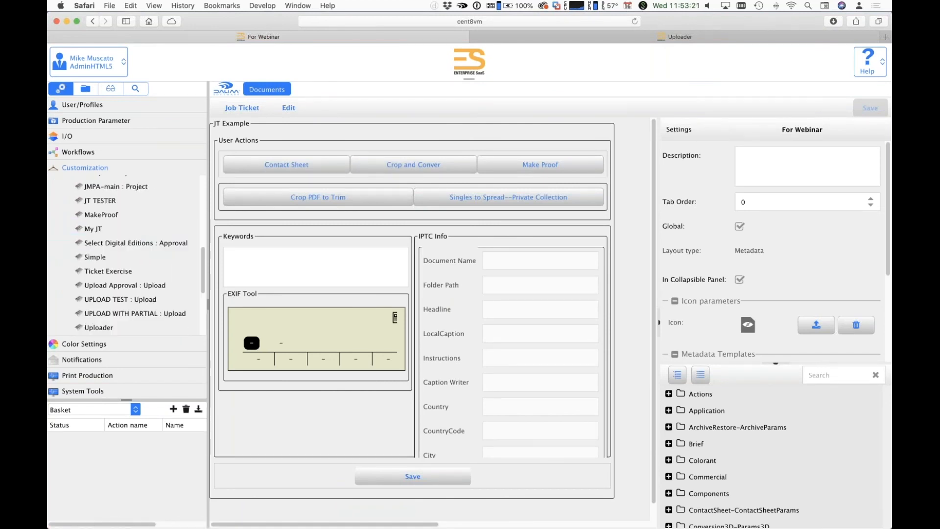
{"action": "scroll", "coordinate": [132, 289], "scroll_direction": "down", "scroll_amount": 1}
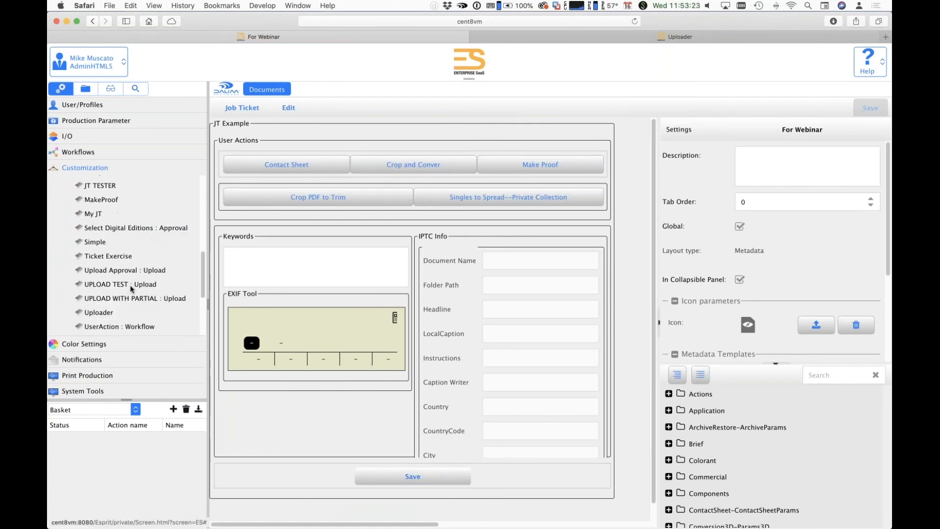
{"action": "left_click", "coordinate": [101, 314]}
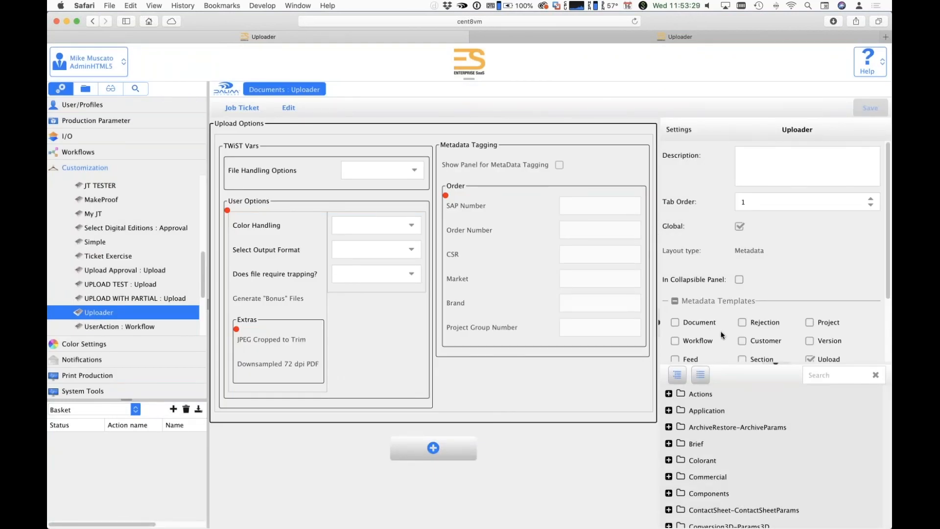
Step: Assign the Uploader layout to the Document metadata template instead of Upload and save it
{"action": "scroll", "coordinate": [774, 255], "scroll_direction": "down", "scroll_amount": 3}
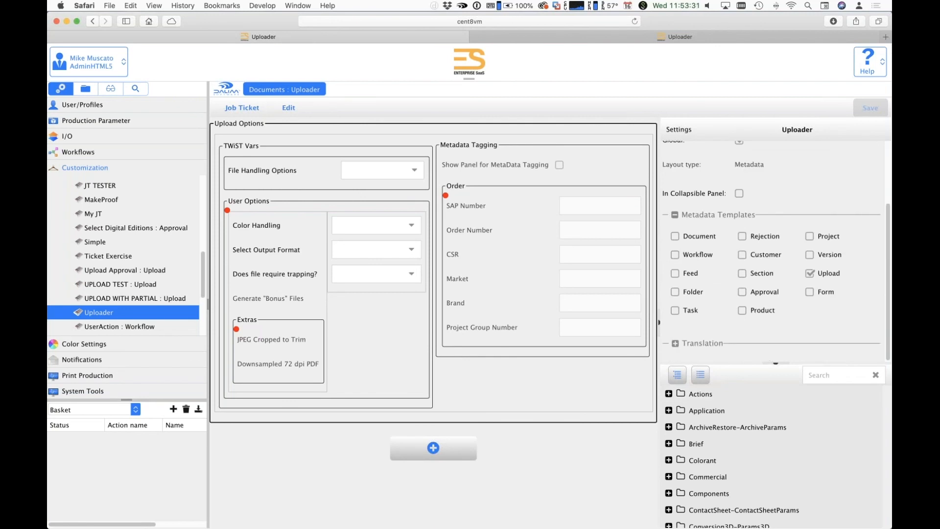
{"action": "left_click", "coordinate": [674, 237]}
{"action": "left_click", "coordinate": [810, 273]}
{"action": "left_click", "coordinate": [871, 108]}
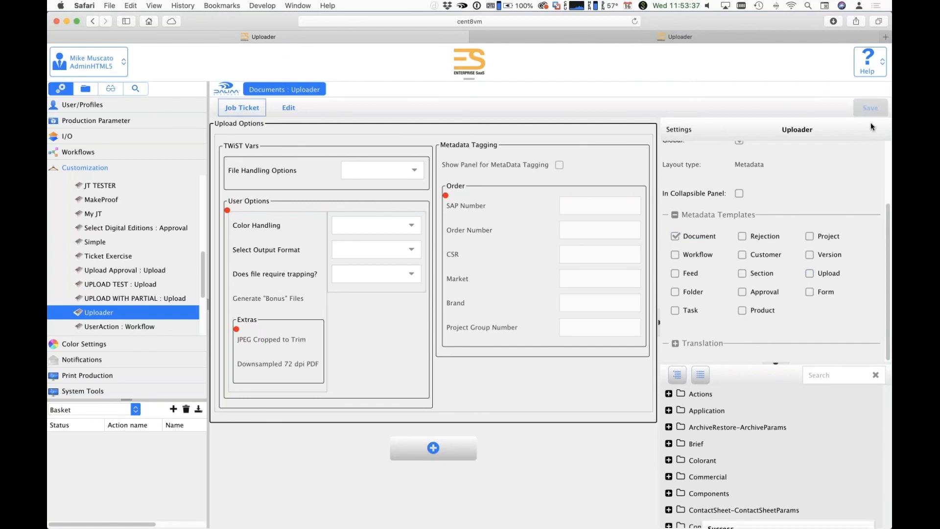
Step: Change the Show rule of the User Options container to read twist upload_options from Document, and save the rule and the layout
{"action": "left_click", "coordinate": [228, 213]}
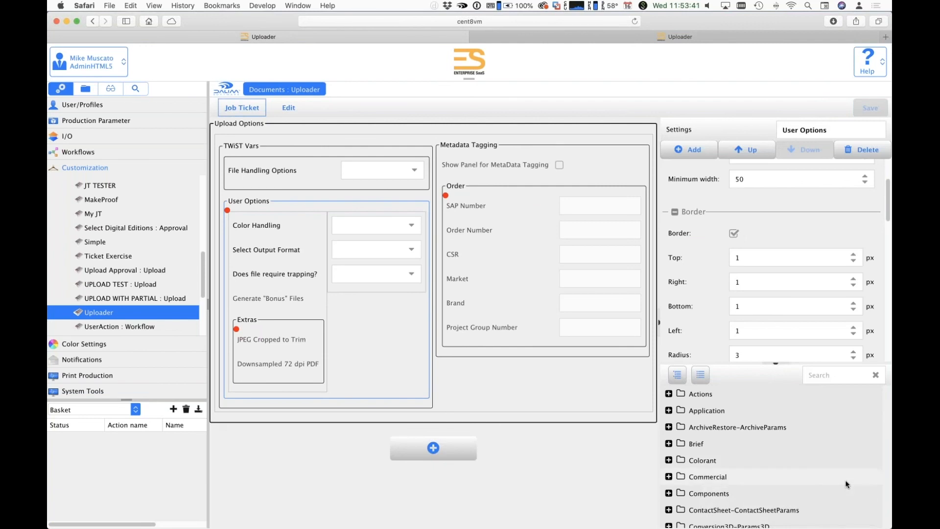
{"action": "scroll", "coordinate": [774, 265], "scroll_direction": "down", "scroll_amount": 5}
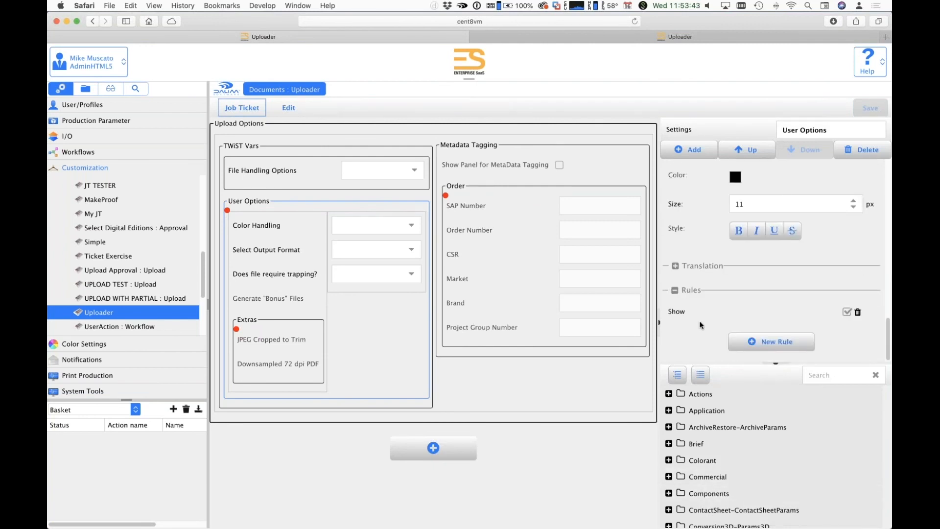
{"action": "left_click", "coordinate": [676, 311]}
{"action": "left_click", "coordinate": [641, 265]}
{"action": "left_click", "coordinate": [576, 304]}
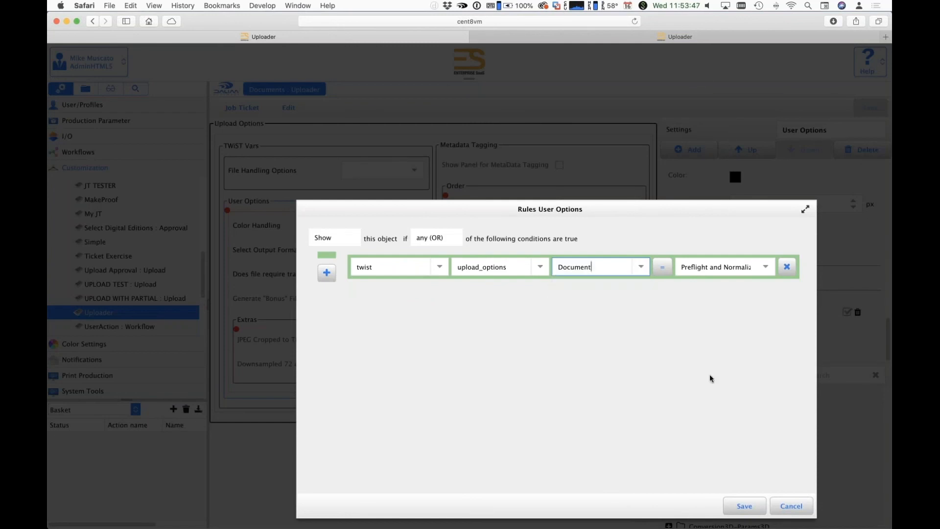
{"action": "left_click", "coordinate": [736, 509]}
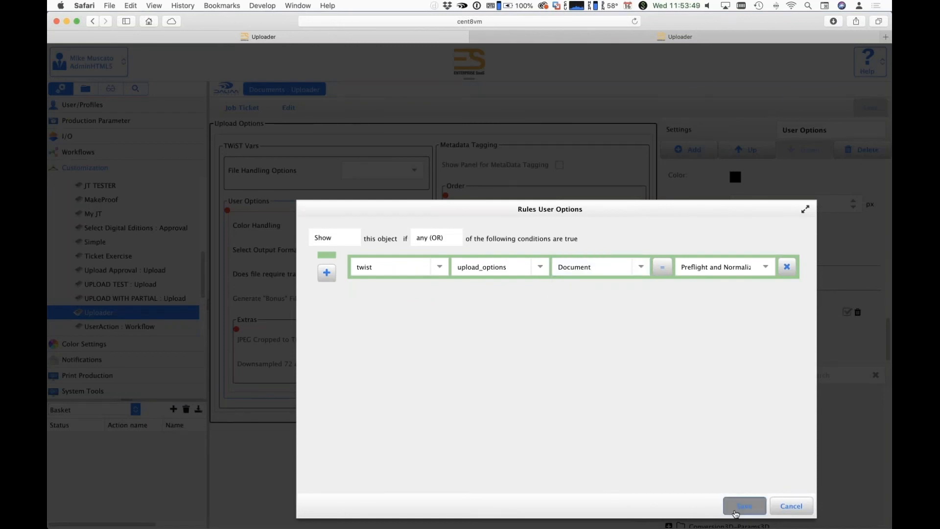
{"action": "left_click", "coordinate": [870, 108]}
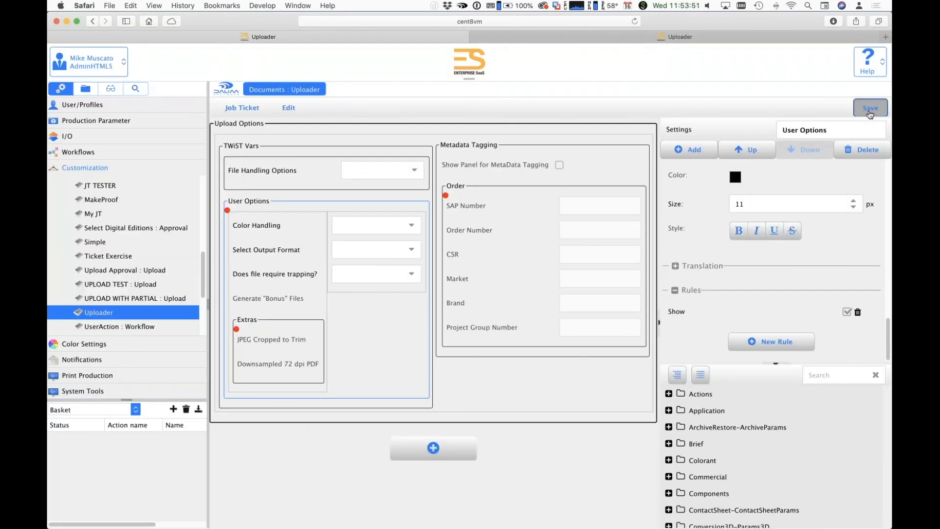
Step: Enable In Collapsible Panel for the Uploader layout and save it
{"action": "scroll", "coordinate": [804, 228], "scroll_direction": "up", "scroll_amount": 5}
{"action": "scroll", "coordinate": [805, 227], "scroll_direction": "up", "scroll_amount": 5}
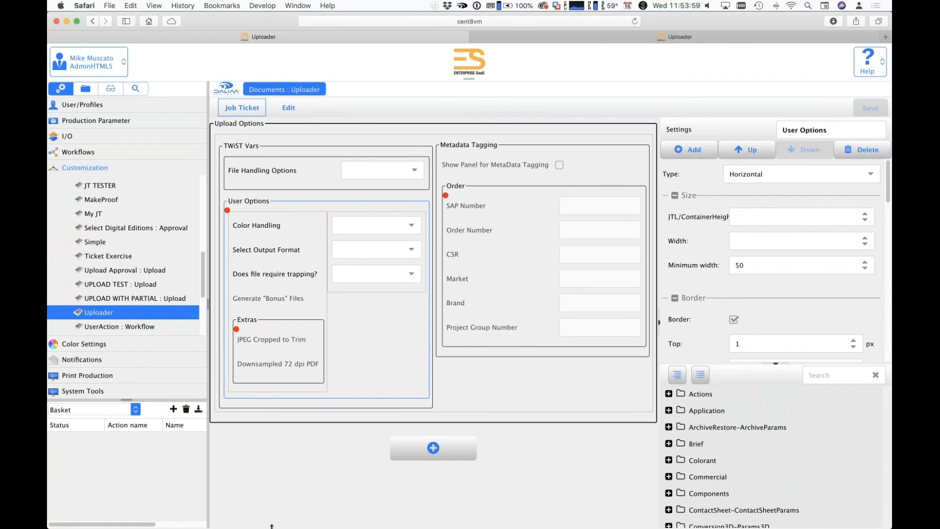
{"action": "left_click", "coordinate": [257, 493]}
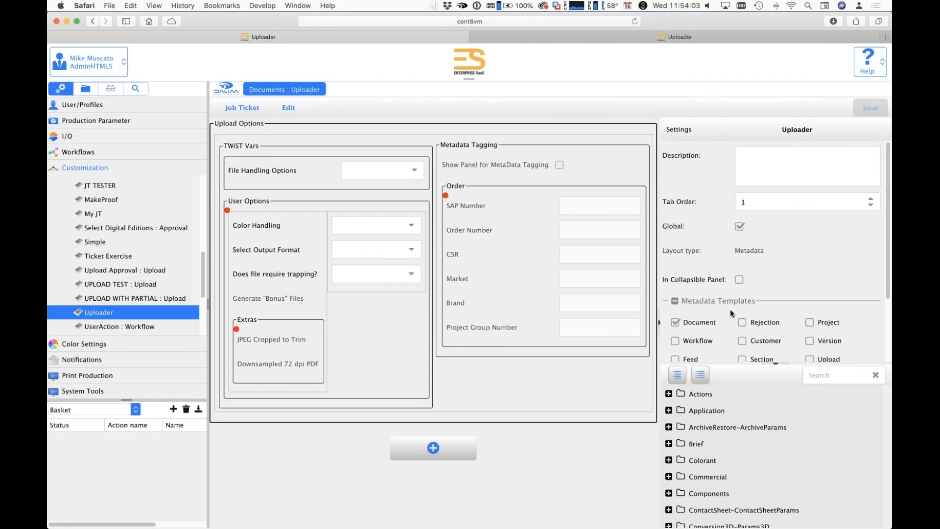
{"action": "left_click", "coordinate": [739, 279]}
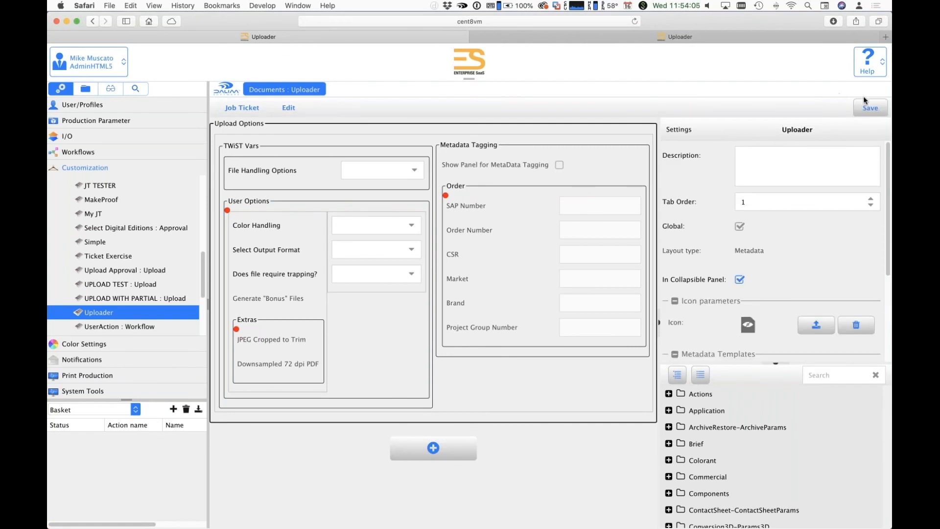
{"action": "left_click", "coordinate": [869, 108]}
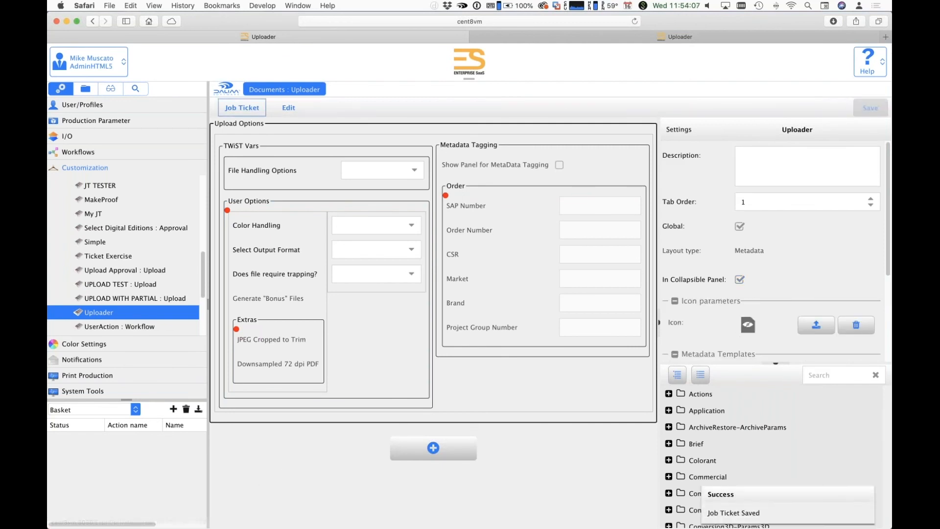
Step: Return to the MiscPhotos folder, select _1020104.JPG, and display the Uploader job ticket in a widened detail panel
{"action": "left_click", "coordinate": [86, 89]}
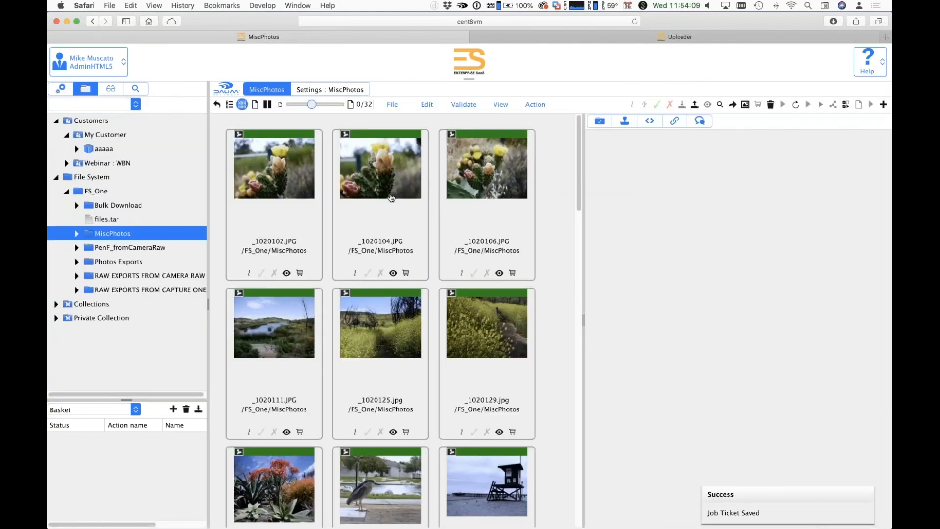
{"action": "left_click", "coordinate": [392, 198]}
{"action": "left_click", "coordinate": [783, 122]}
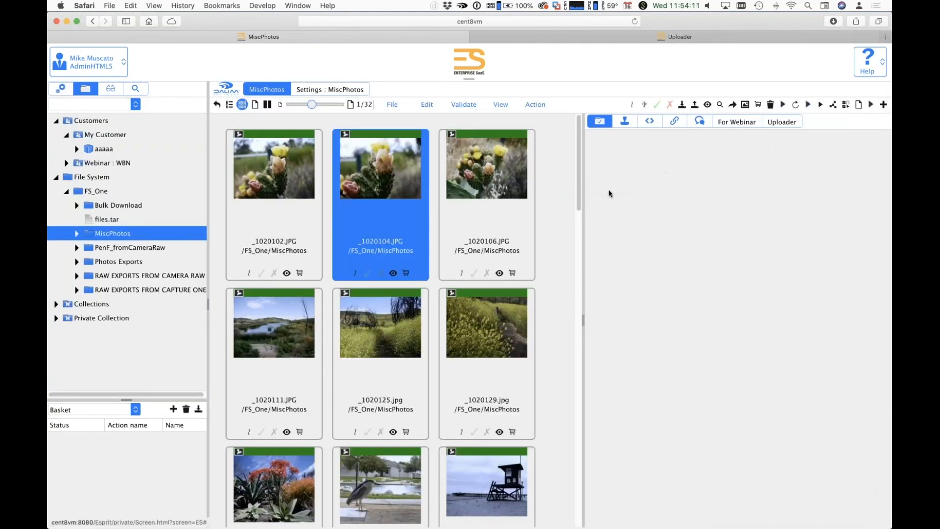
{"action": "left_click_drag", "start_coordinate": [583, 294], "coordinate": [479, 294]}
Step: Set File Handling Options to Preflight and Normalize--User Choice, and briefly hide and restore the navigation tree
{"action": "left_click", "coordinate": [667, 183]}
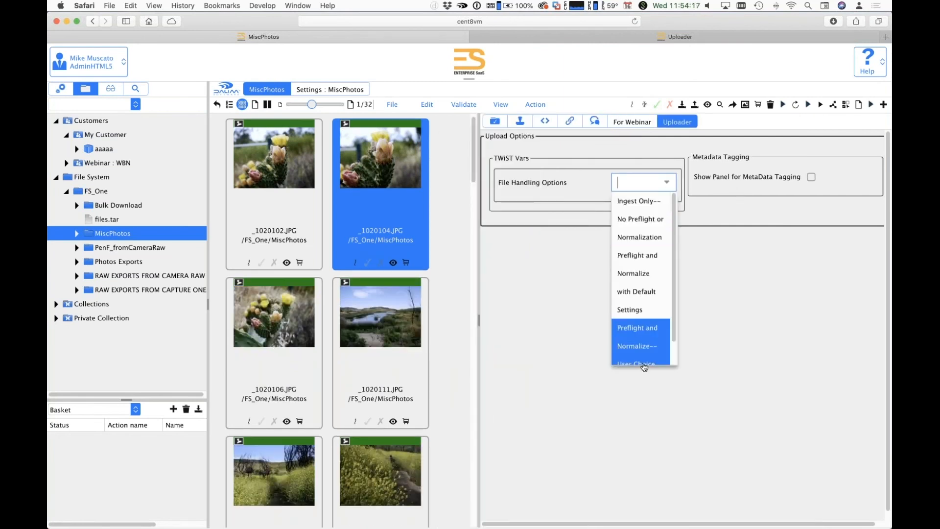
{"action": "left_click", "coordinate": [637, 359]}
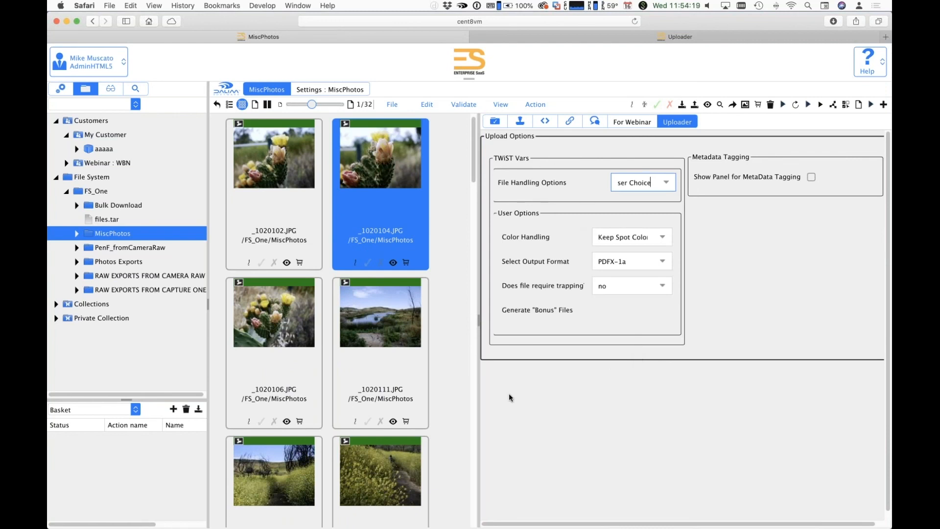
{"action": "left_click", "coordinate": [665, 187]}
{"action": "left_click", "coordinate": [666, 187]}
{"action": "left_click_drag", "start_coordinate": [206, 308], "coordinate": [191, 345]}
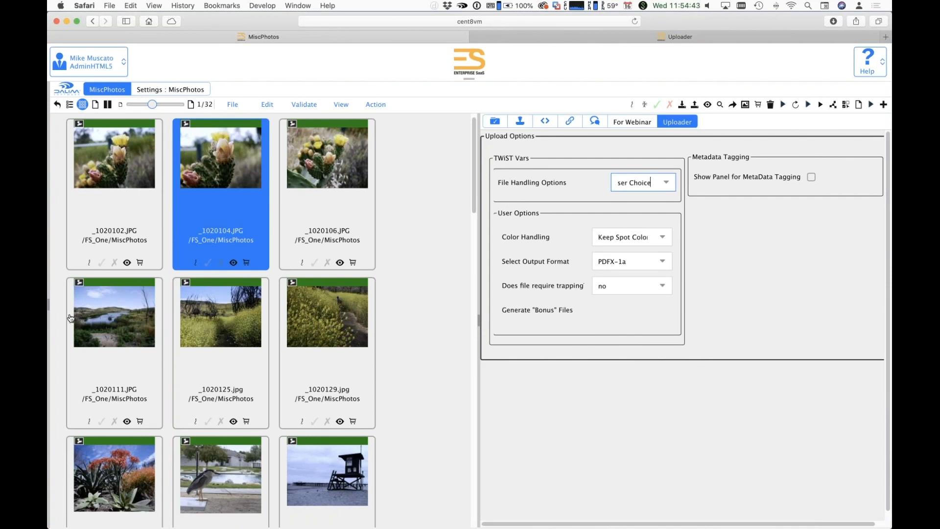
{"action": "left_click", "coordinate": [49, 309]}
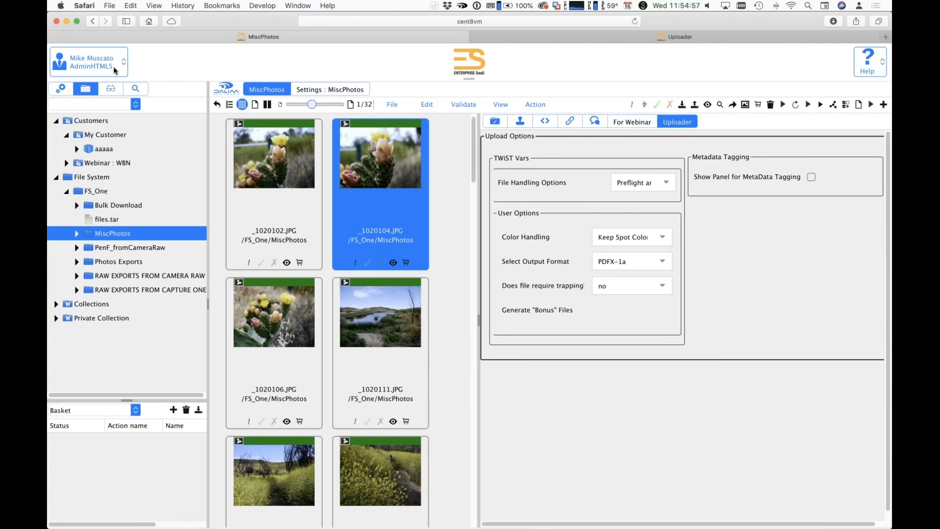
Step: Switch to Chrome and look over the asset thumbnails on My Desktop
{"action": "key", "text": "super+Tab"}
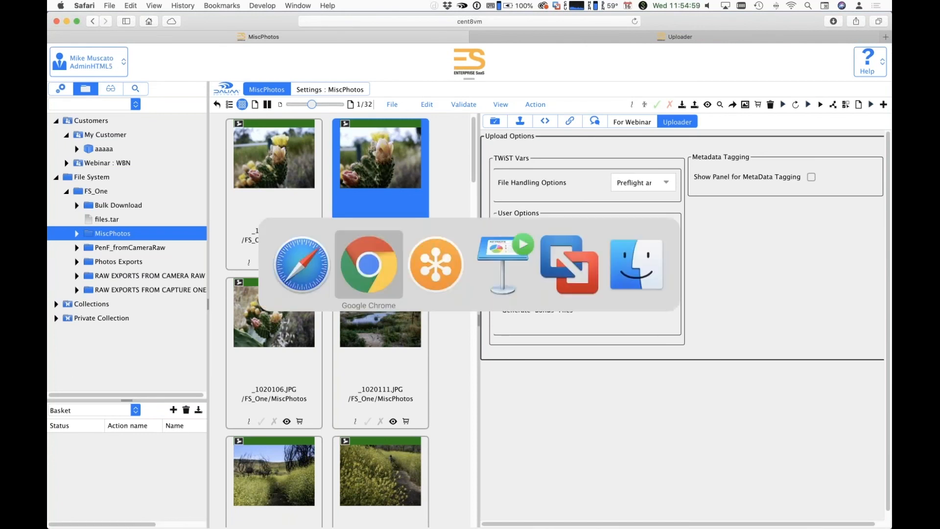
{"action": "scroll", "coordinate": [527, 248], "scroll_direction": "down", "scroll_amount": 5}
{"action": "scroll", "coordinate": [527, 246], "scroll_direction": "up", "scroll_amount": 5}
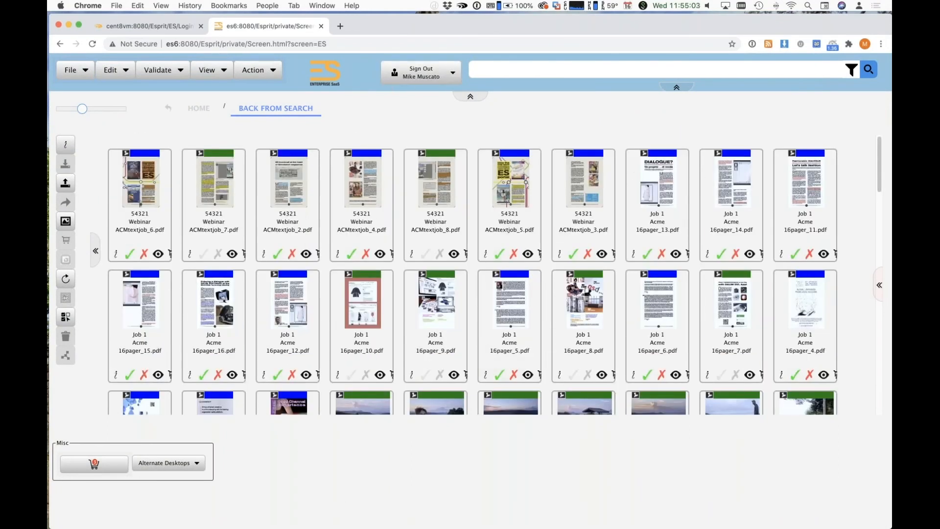
Step: Switch to Safari, discard the unsaved MiscPhotos settings changes, and look through the User Profiles list on cent8vm
{"action": "key", "text": "super+Tab"}
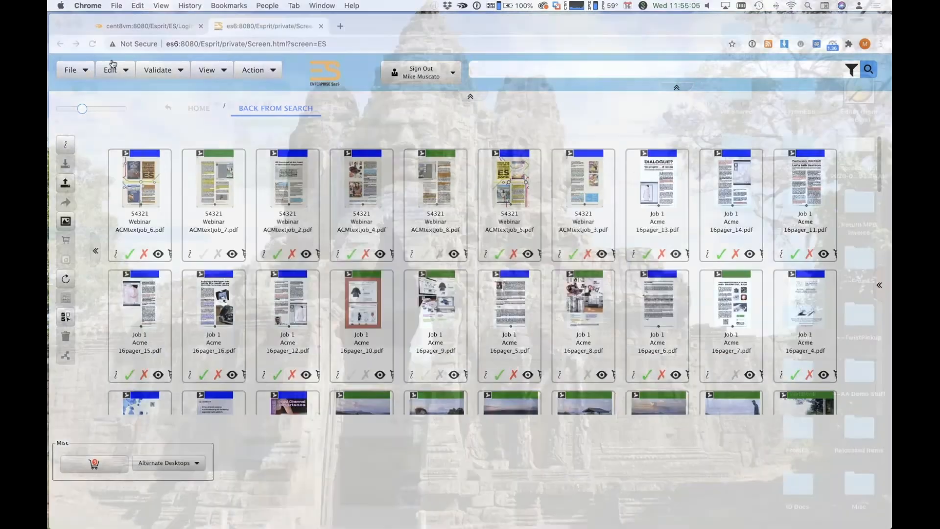
{"action": "left_click", "coordinate": [60, 88]}
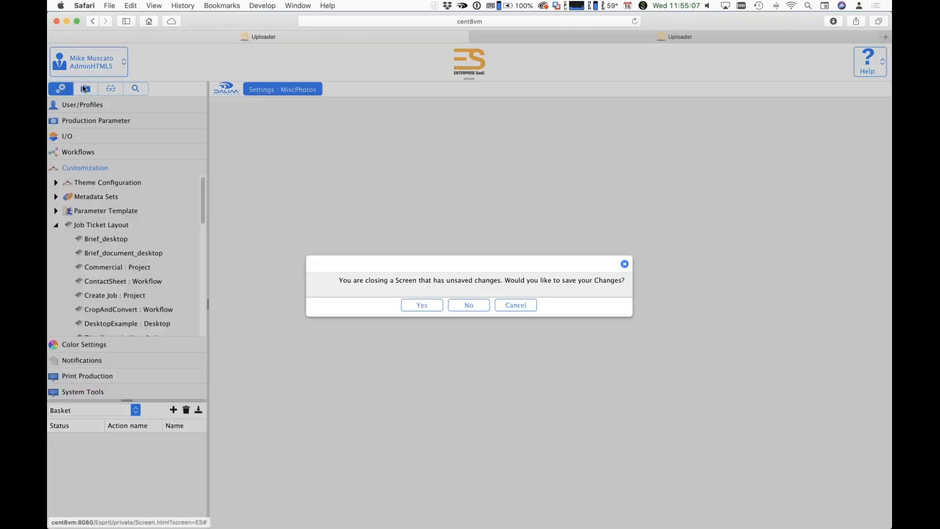
{"action": "left_click", "coordinate": [472, 305]}
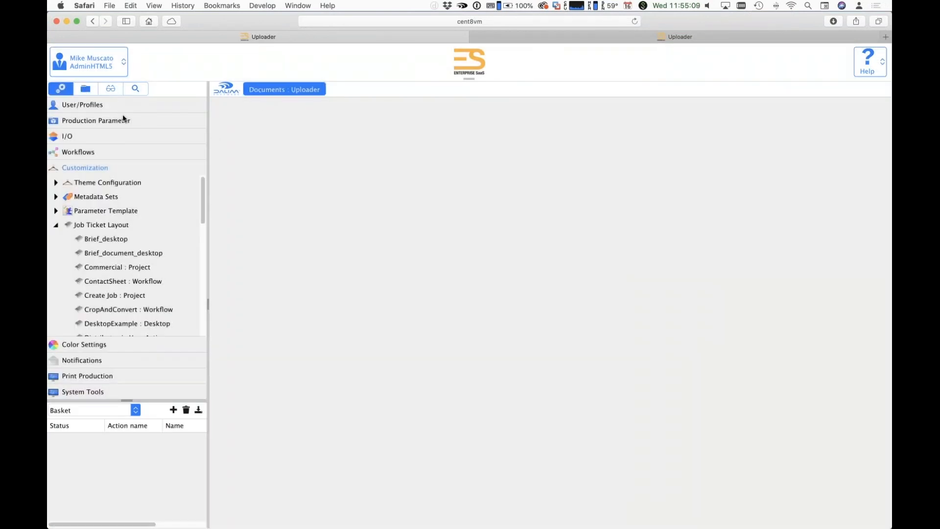
{"action": "left_click", "coordinate": [82, 105]}
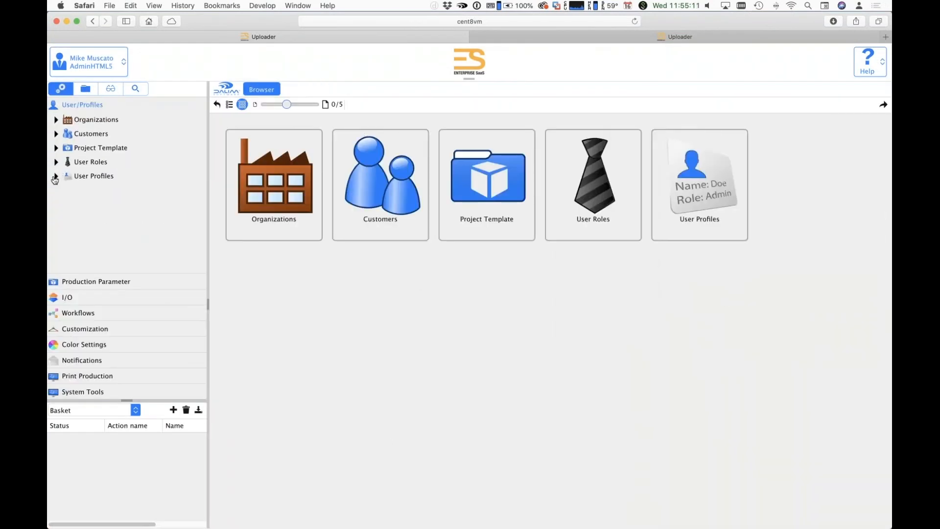
{"action": "left_click", "coordinate": [55, 176]}
{"action": "scroll", "coordinate": [131, 212], "scroll_direction": "down", "scroll_amount": 5}
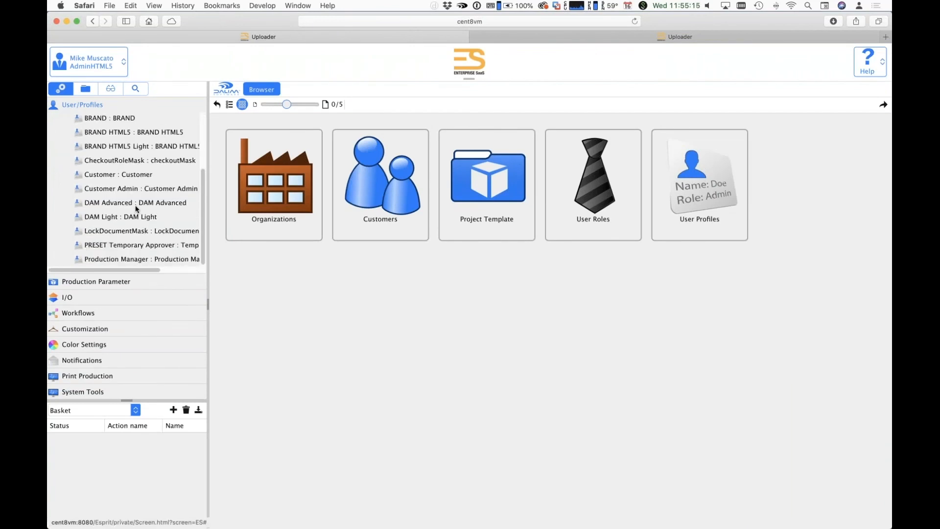
{"action": "scroll", "coordinate": [136, 208], "scroll_direction": "up", "scroll_amount": 5}
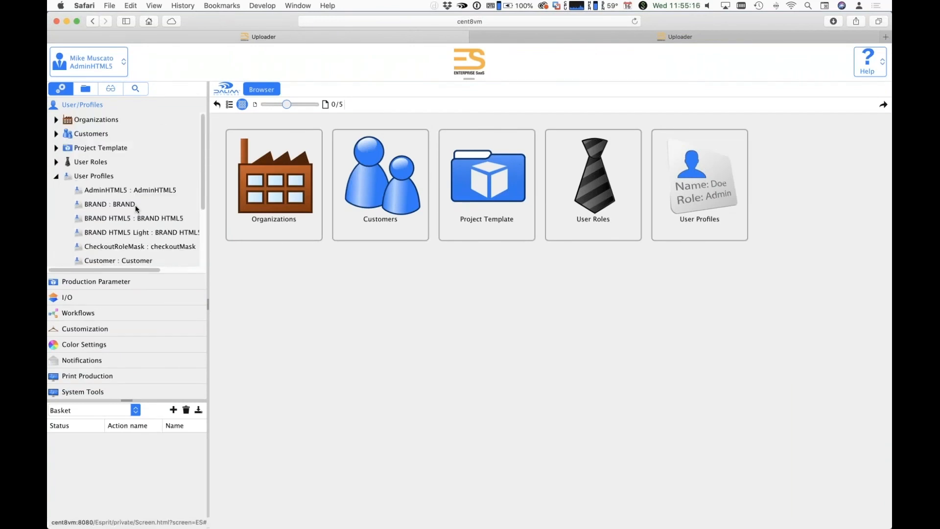
Step: In the es6 session, open the desktop user profile to examine its Default Function setting
{"action": "left_click", "coordinate": [654, 36]}
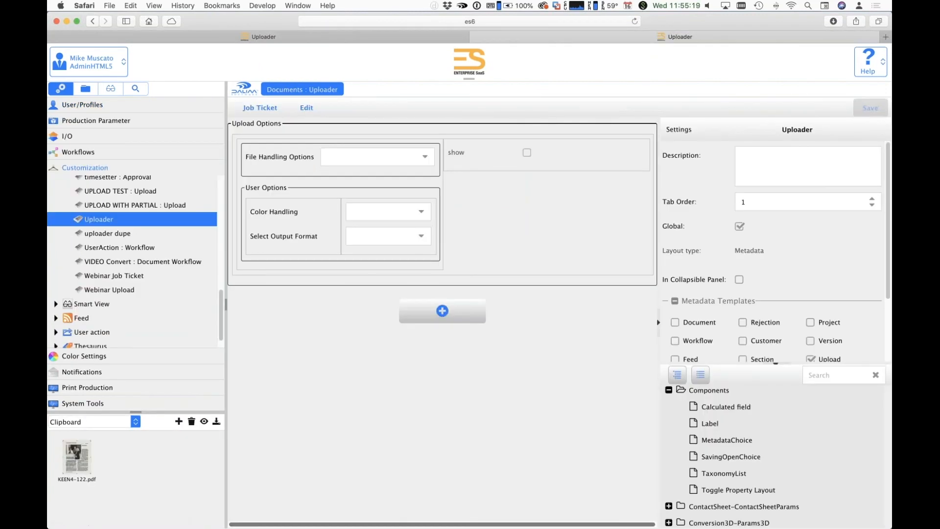
{"action": "left_click", "coordinate": [83, 105]}
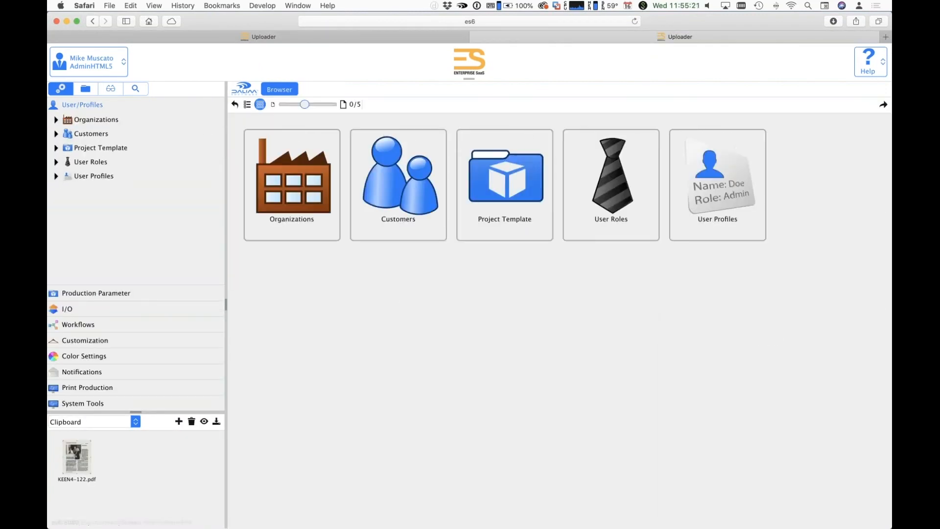
{"action": "left_click", "coordinate": [56, 176]}
{"action": "scroll", "coordinate": [146, 236], "scroll_direction": "down", "scroll_amount": 3}
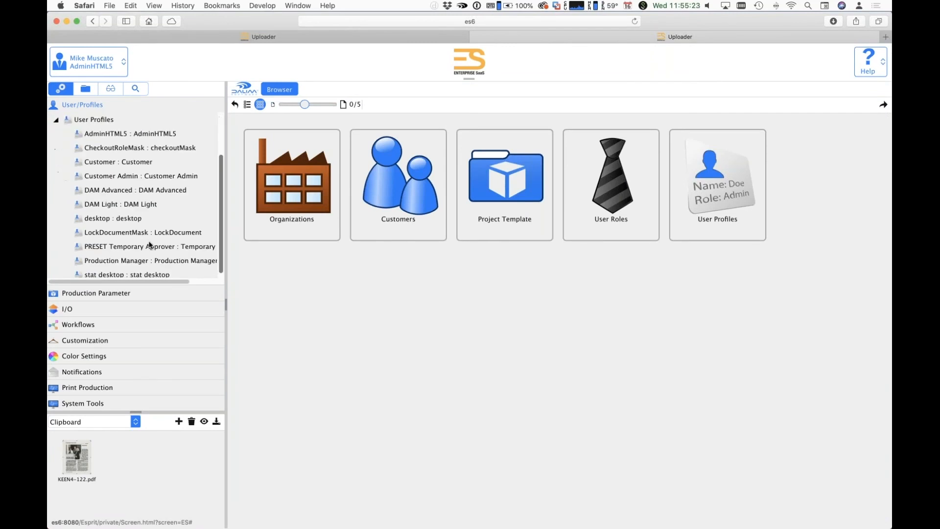
{"action": "left_click", "coordinate": [147, 219]}
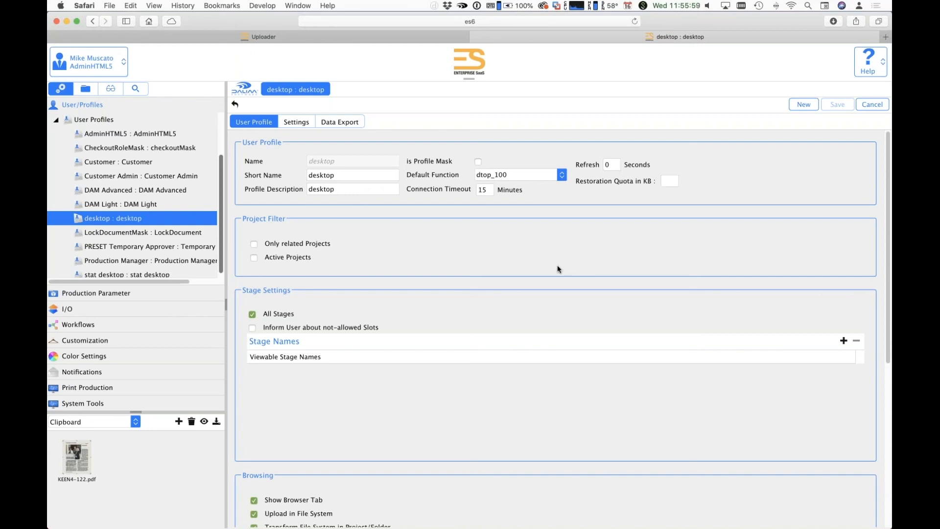
Step: Switch to the slide presentation and advance from the Key Benefits slide to the closing slide
{"action": "key", "text": "super+Tab"}
{"action": "key", "text": "super+Tab"}
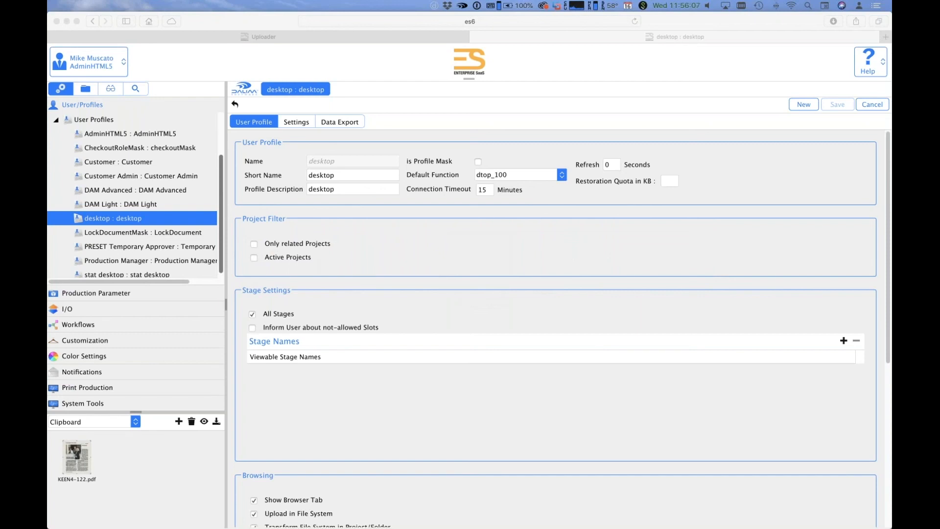
{"action": "key", "text": "super+Tab"}
{"action": "key", "text": "super+Tab"}
{"action": "key", "text": "super+Tab"}
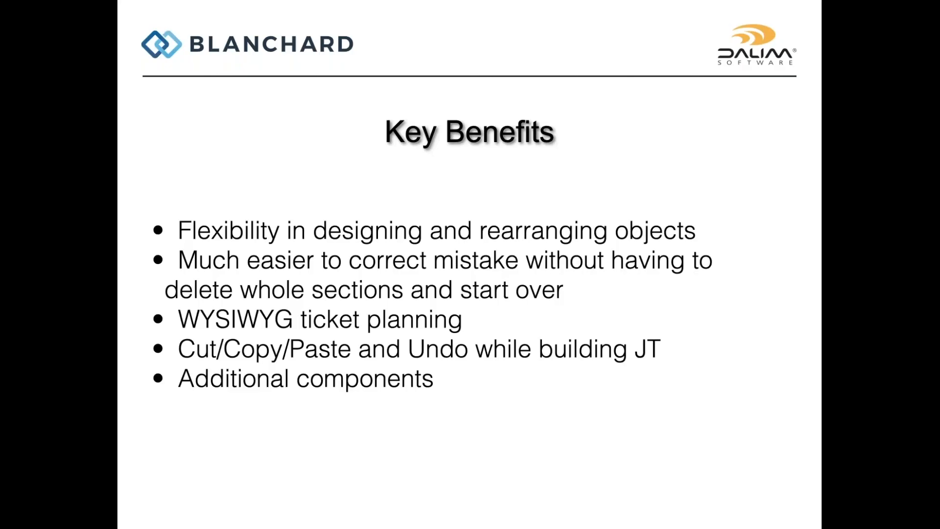
{"action": "key", "text": "Right"}
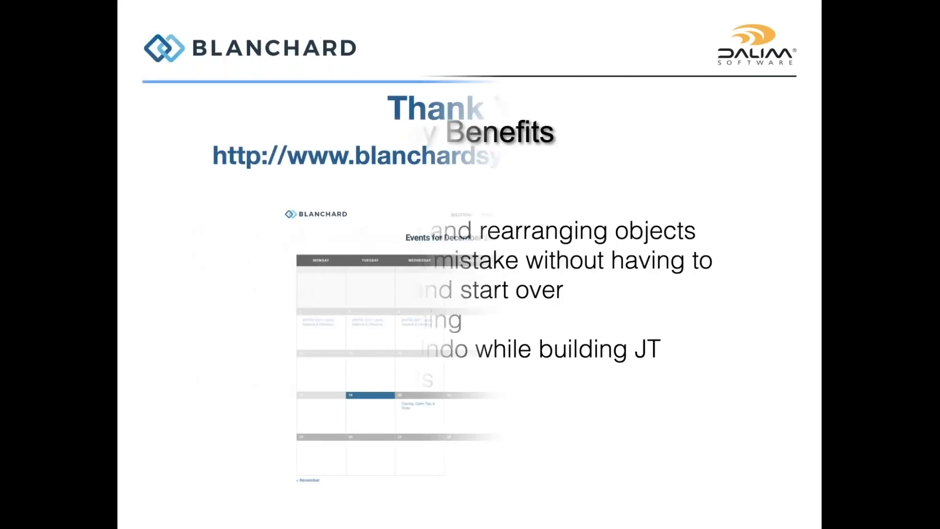